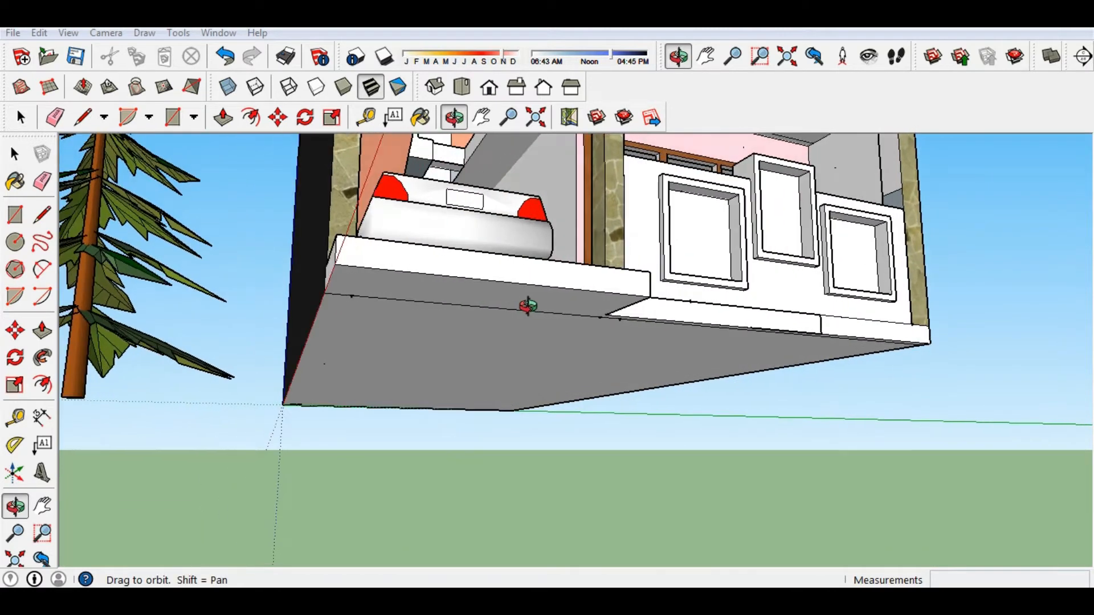
From beneath the house, pull the base's bottom face down 1'0".
{"action": "key", "text": "F6"}
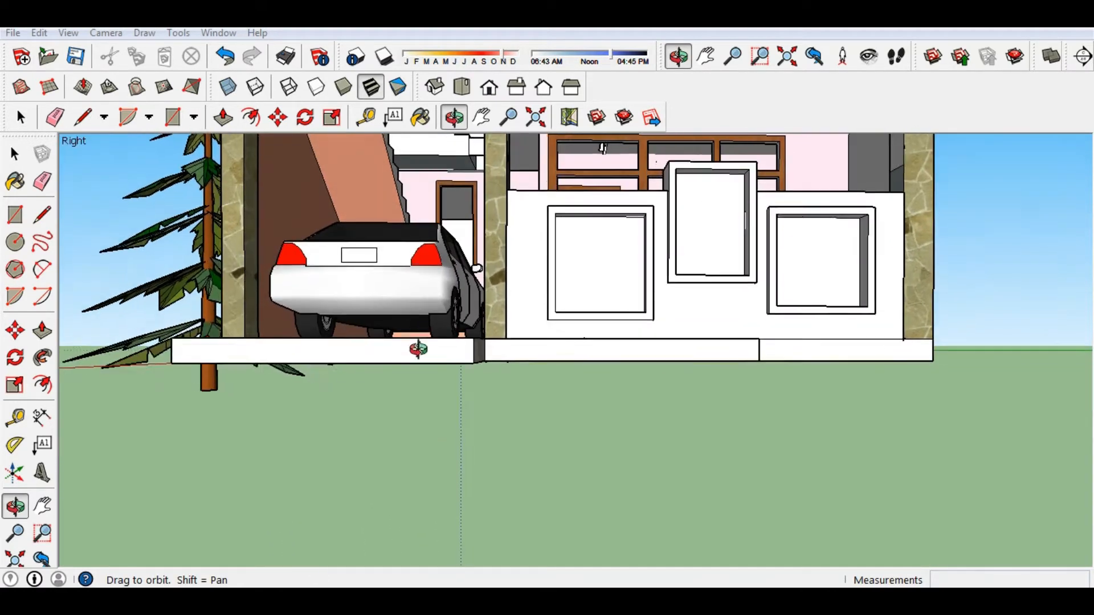
{"action": "middle_click_drag", "start_coordinate": [430, 300], "coordinate": [440, 372]}
{"action": "scroll", "coordinate": [440, 373], "scroll_direction": "down", "scroll_amount": 1}
{"action": "scroll", "coordinate": [458, 431], "scroll_direction": "up", "scroll_amount": 1}
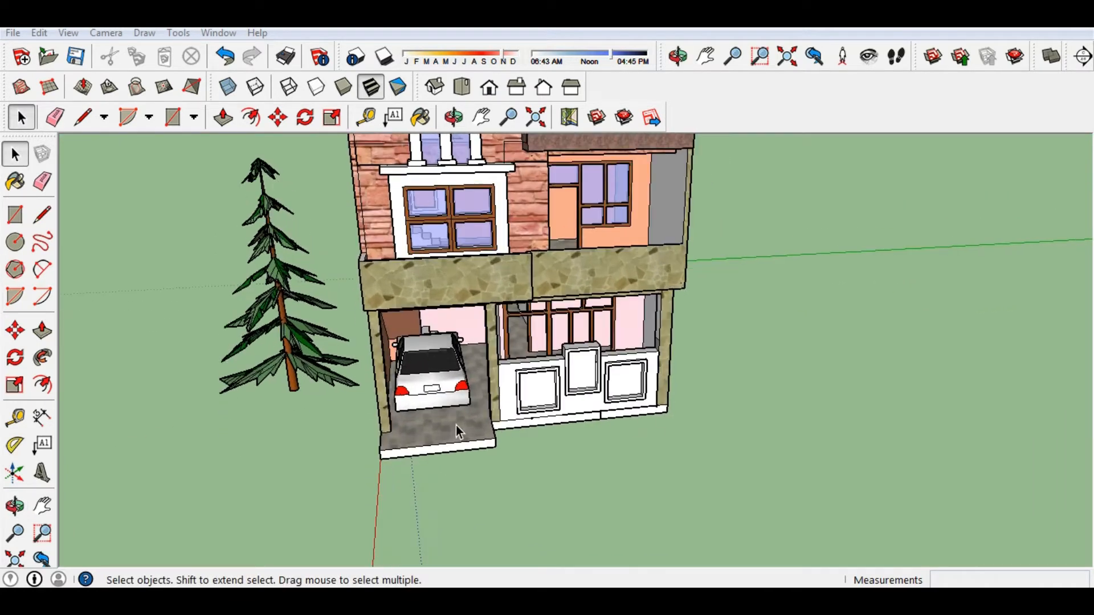
{"action": "scroll", "coordinate": [457, 432], "scroll_direction": "up", "scroll_amount": 1}
{"action": "middle_click_drag", "start_coordinate": [456, 430], "coordinate": [450, 331]}
{"action": "scroll", "coordinate": [437, 406], "scroll_direction": "up", "scroll_amount": 2}
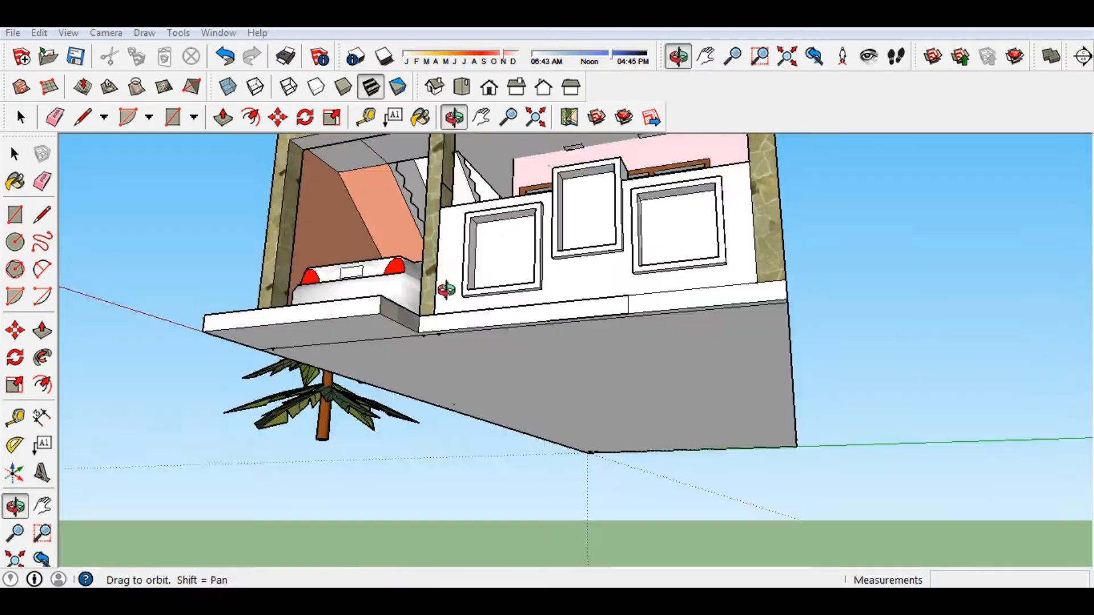
{"action": "key", "text": "p"}
{"action": "left_click", "coordinate": [484, 378]}
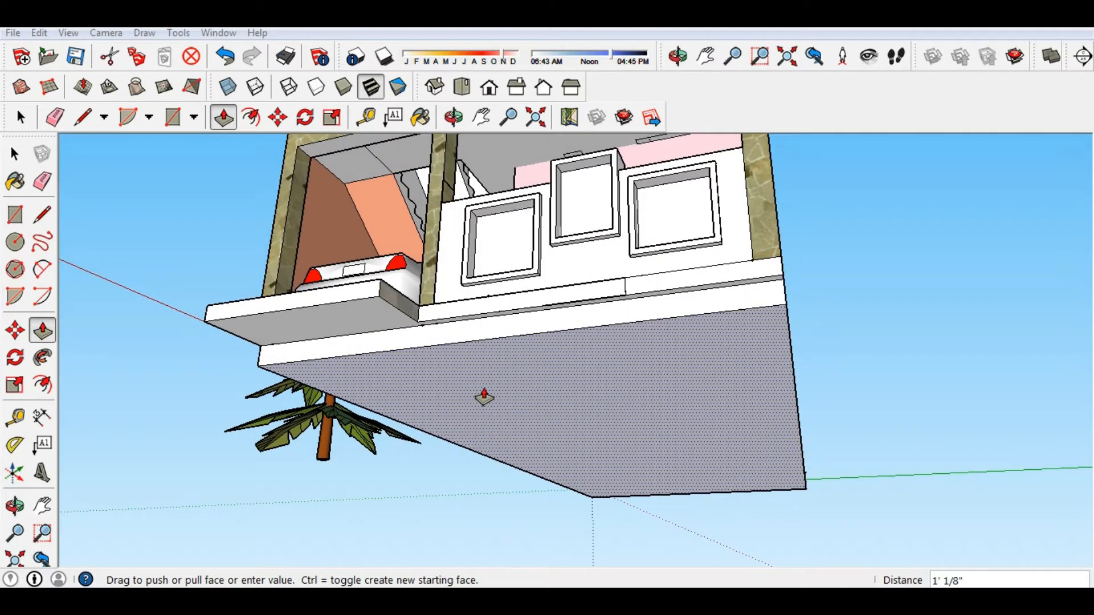
{"action": "type", "text": "1'0\""}
{"action": "key", "text": "Return"}
Undo a trial pull of the step underside and push the base's side face flush.
{"action": "middle_click_drag", "start_coordinate": [484, 397], "coordinate": [412, 356]}
{"action": "scroll", "coordinate": [494, 476], "scroll_direction": "up", "scroll_amount": 2}
{"action": "left_click", "coordinate": [254, 339]}
{"action": "left_click", "coordinate": [237, 408]}
{"action": "middle_click_drag", "start_coordinate": [465, 323], "coordinate": [505, 288]}
{"action": "key", "text": "ctrl+z"}
{"action": "left_click", "coordinate": [491, 293]}
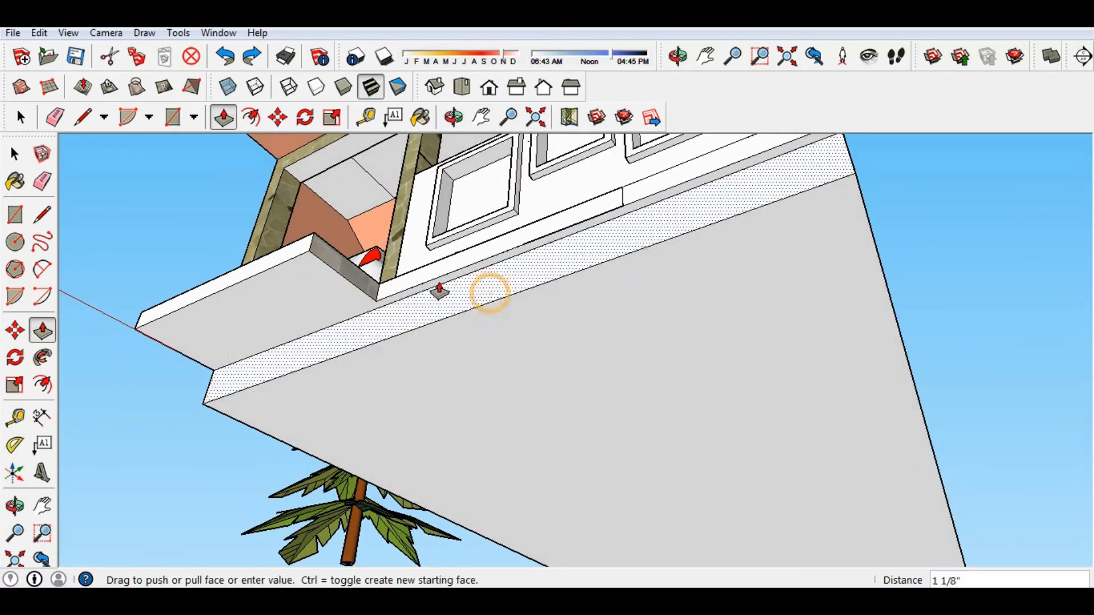
{"action": "left_click", "coordinate": [395, 287]}
Pull the step's underside down to its limit at the base bottom.
{"action": "left_click", "coordinate": [324, 320]}
{"action": "left_click", "coordinate": [313, 366]}
{"action": "mouse_move", "coordinate": [212, 259]}
{"action": "middle_mouse_down"}
{"action": "mouse_move", "coordinate": [263, 369]}
{"action": "mouse_move", "coordinate": [468, 389]}
{"action": "mouse_move", "coordinate": [479, 371]}
{"action": "mouse_move", "coordinate": [328, 301]}
{"action": "mouse_move", "coordinate": [403, 281]}
{"action": "mouse_move", "coordinate": [513, 321]}
{"action": "mouse_move", "coordinate": [518, 337]}
{"action": "middle_mouse_up"}
{"action": "scroll", "coordinate": [258, 365], "scroll_direction": "down", "scroll_amount": 3}
{"action": "key", "text": "e"}
Erase the stray edge and redraw a rectangle corner-to-corner across the base front to restore one face.
{"action": "left_click", "coordinate": [491, 345]}
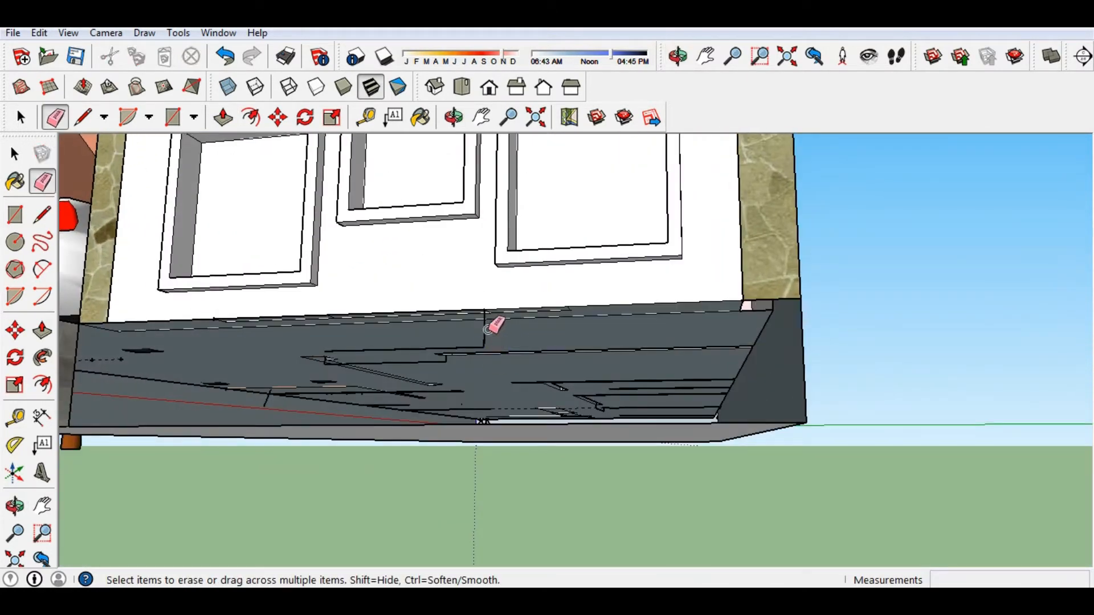
{"action": "key", "text": "r"}
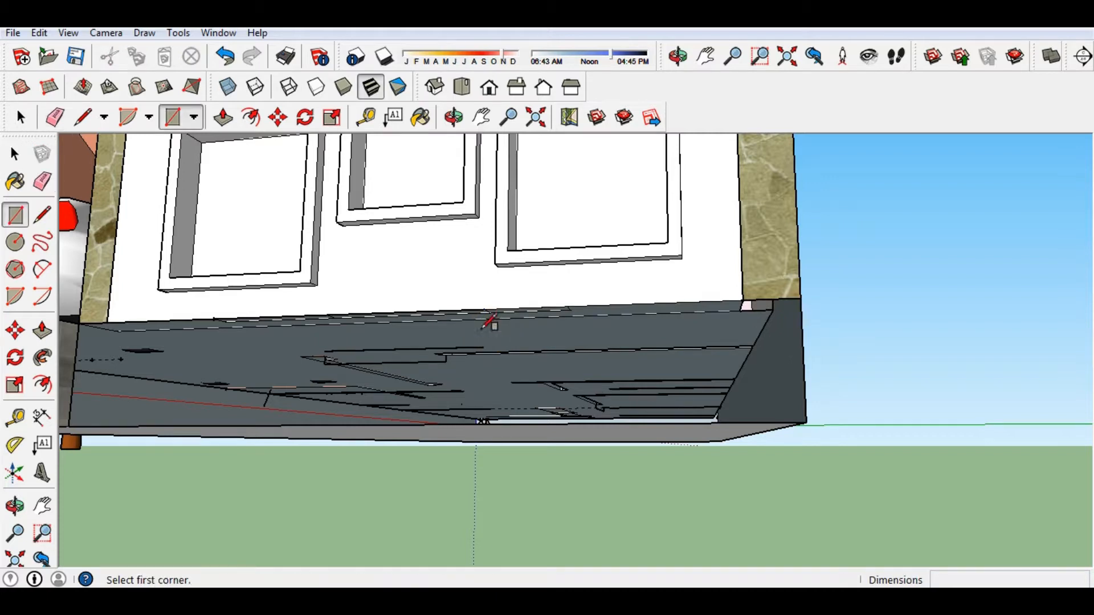
{"action": "left_click", "coordinate": [79, 323]}
{"action": "left_click", "coordinate": [805, 423]}
{"action": "key", "text": "ctrl+z"}
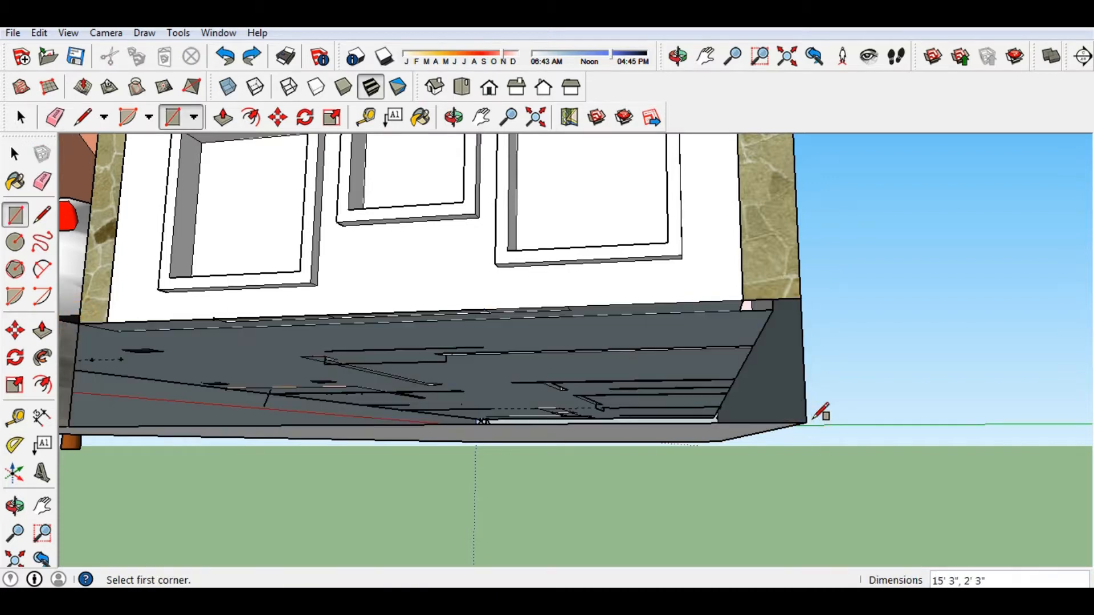
{"action": "left_click", "coordinate": [79, 323]}
{"action": "left_click", "coordinate": [805, 424]}
{"action": "mouse_move", "coordinate": [806, 274]}
{"action": "middle_mouse_down"}
{"action": "mouse_move", "coordinate": [364, 326]}
{"action": "mouse_move", "coordinate": [446, 349]}
{"action": "mouse_move", "coordinate": [480, 376]}
{"action": "middle_mouse_up"}
{"action": "key", "text": "e"}
{"action": "mouse_move", "coordinate": [444, 342]}
{"action": "middle_mouse_down"}
{"action": "mouse_move", "coordinate": [497, 385]}
{"action": "mouse_move", "coordinate": [546, 400]}
{"action": "mouse_move", "coordinate": [537, 423]}
{"action": "middle_mouse_up"}
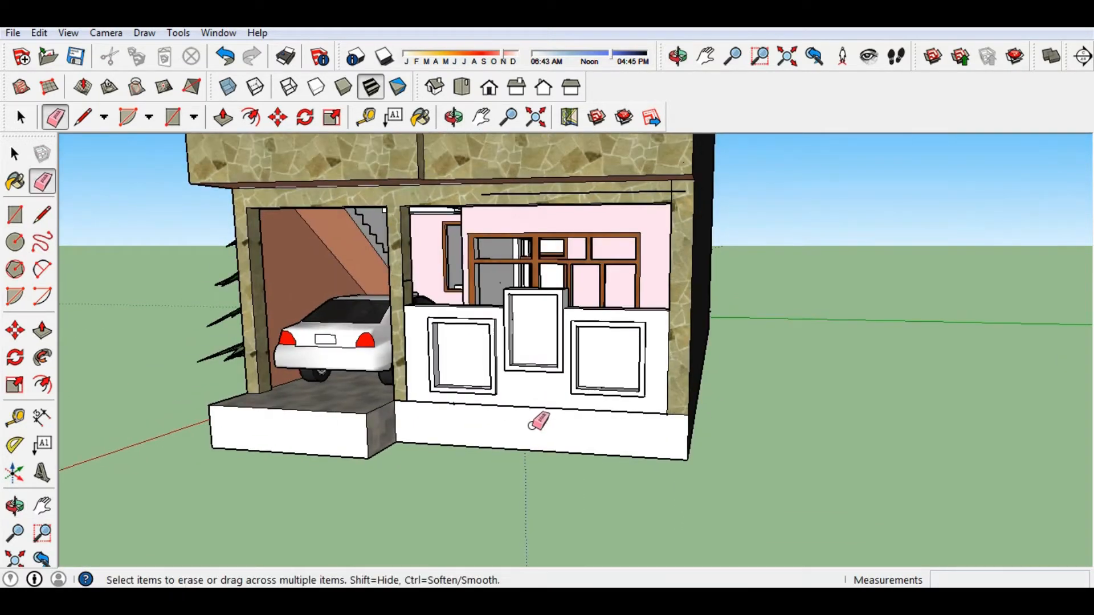
Push the plinth's front face out 4" as a ledge.
{"action": "scroll", "coordinate": [527, 426], "scroll_direction": "up", "scroll_amount": 1}
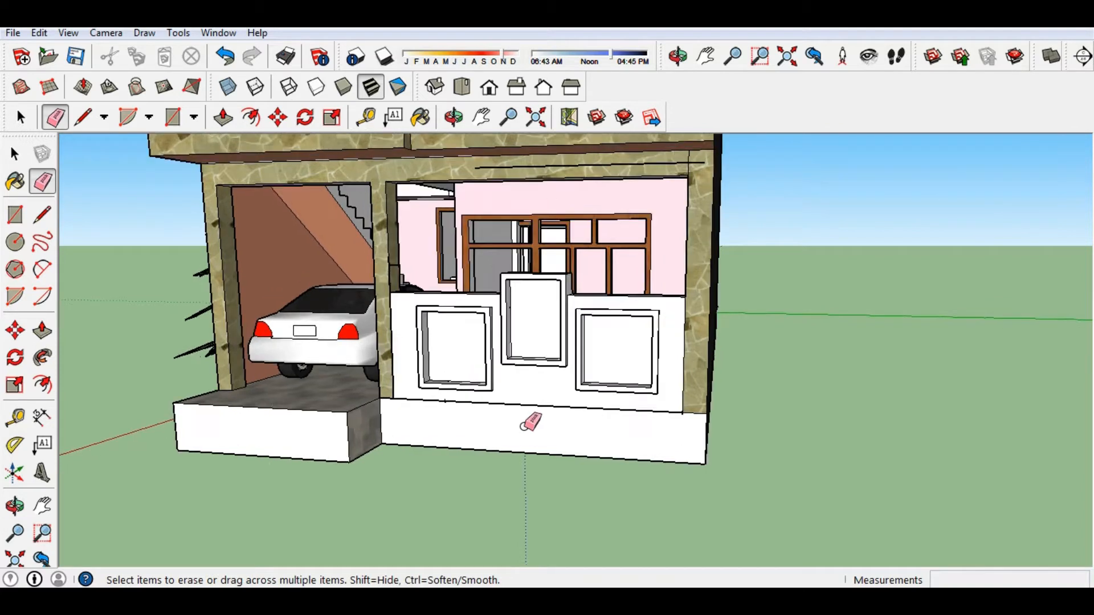
{"action": "key", "text": "p"}
{"action": "left_click", "coordinate": [520, 440]}
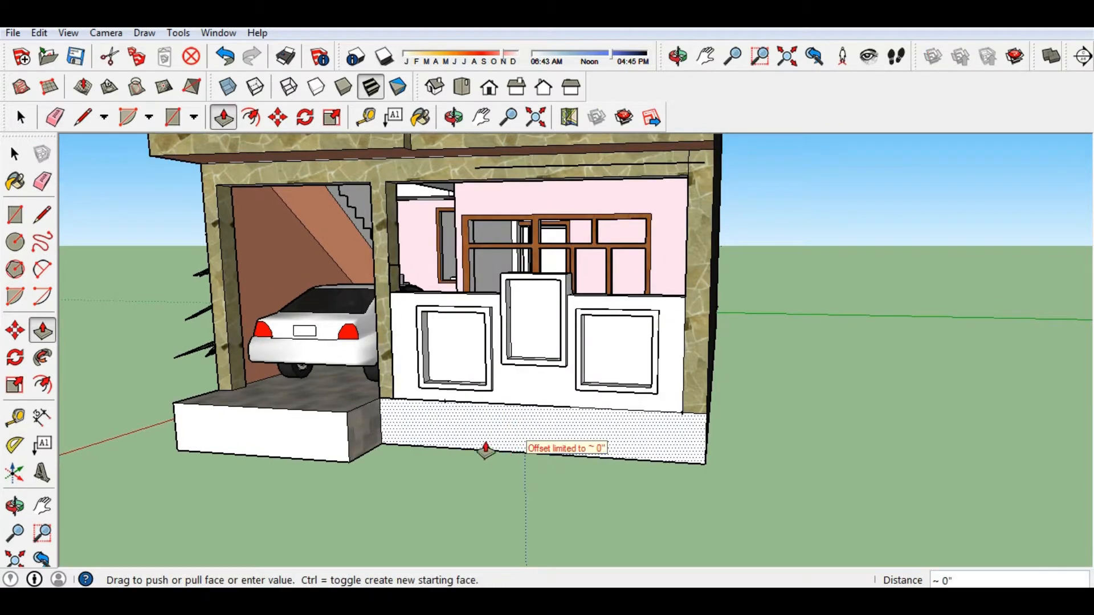
{"action": "middle_click_drag", "start_coordinate": [450, 456], "coordinate": [310, 476]}
{"action": "left_click", "coordinate": [410, 430]}
{"action": "left_click", "coordinate": [421, 420]}
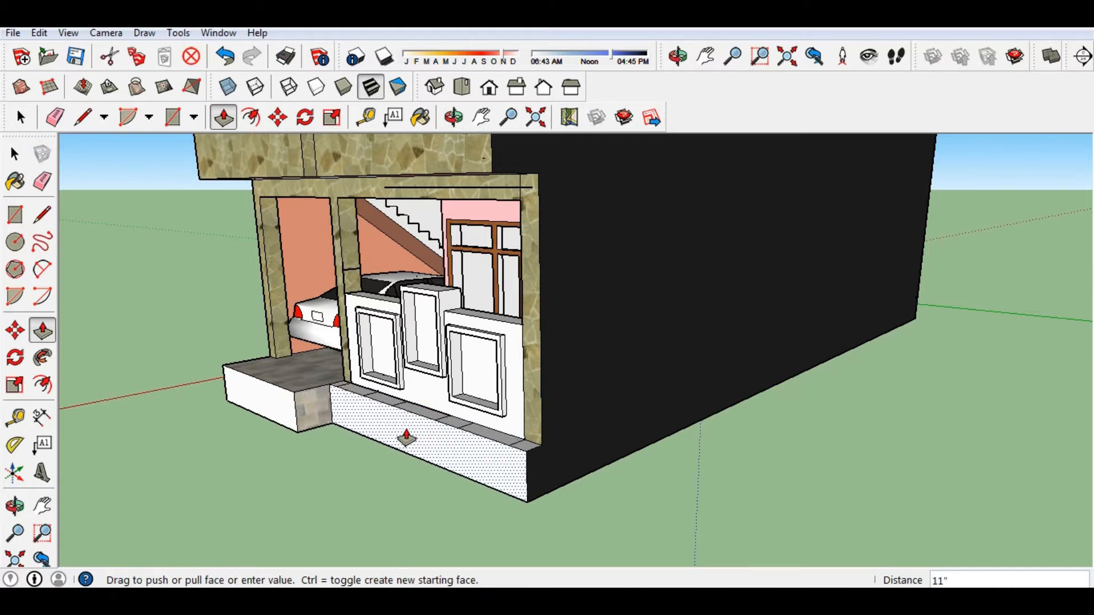
{"action": "type", "text": "4"}
{"action": "key", "text": "Return"}
Erase the leftover short edge beside the pillar.
{"action": "middle_click_drag", "start_coordinate": [406, 438], "coordinate": [411, 399]}
{"action": "scroll", "coordinate": [526, 392], "scroll_direction": "down", "scroll_amount": 3}
{"action": "scroll", "coordinate": [411, 399], "scroll_direction": "up", "scroll_amount": 5}
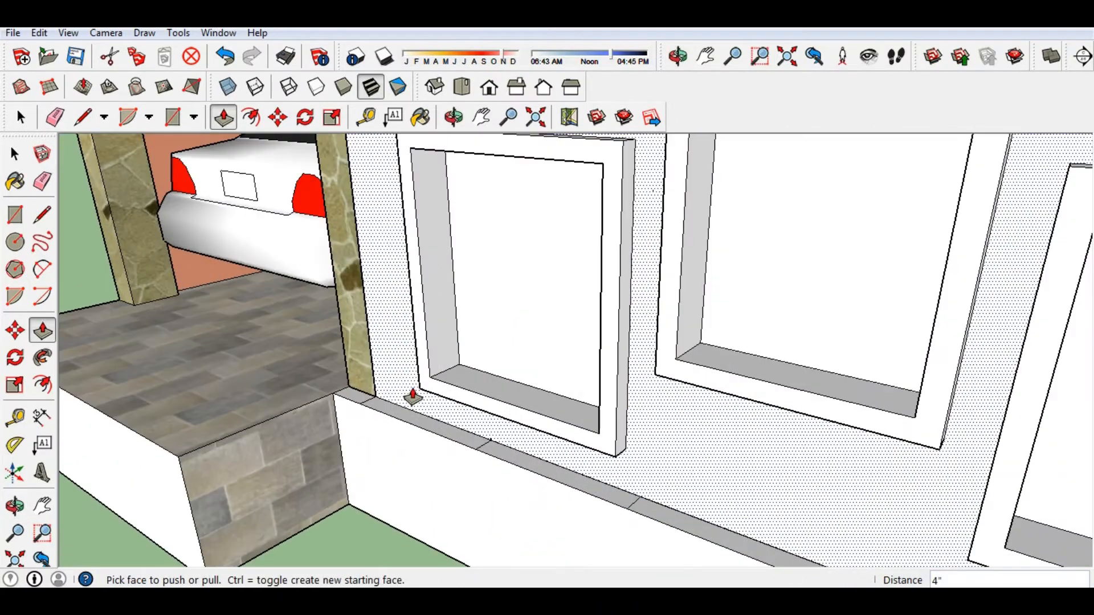
{"action": "key", "text": "e"}
{"action": "left_click", "coordinate": [367, 399]}
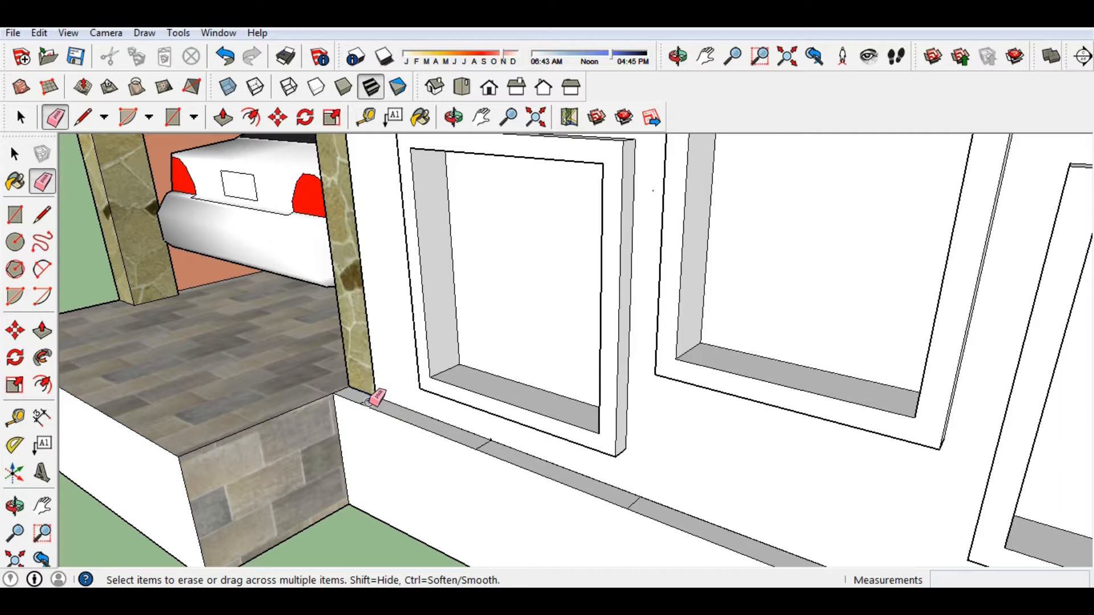
Push the plinth's lower side face out 4".
{"action": "scroll", "coordinate": [505, 462], "scroll_direction": "down", "scroll_amount": 3}
{"action": "mouse_move", "coordinate": [447, 350]}
{"action": "middle_mouse_down"}
{"action": "mouse_move", "coordinate": [654, 419]}
{"action": "mouse_move", "coordinate": [556, 442]}
{"action": "middle_mouse_up"}
{"action": "scroll", "coordinate": [592, 489], "scroll_direction": "down", "scroll_amount": 3}
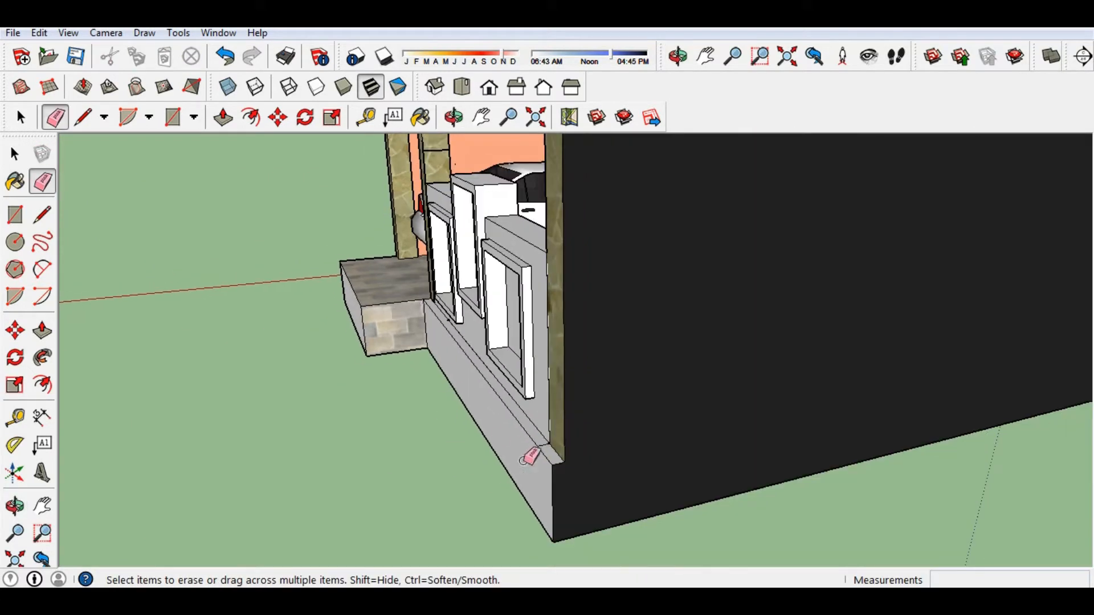
{"action": "key", "text": "p"}
{"action": "left_click", "coordinate": [463, 439]}
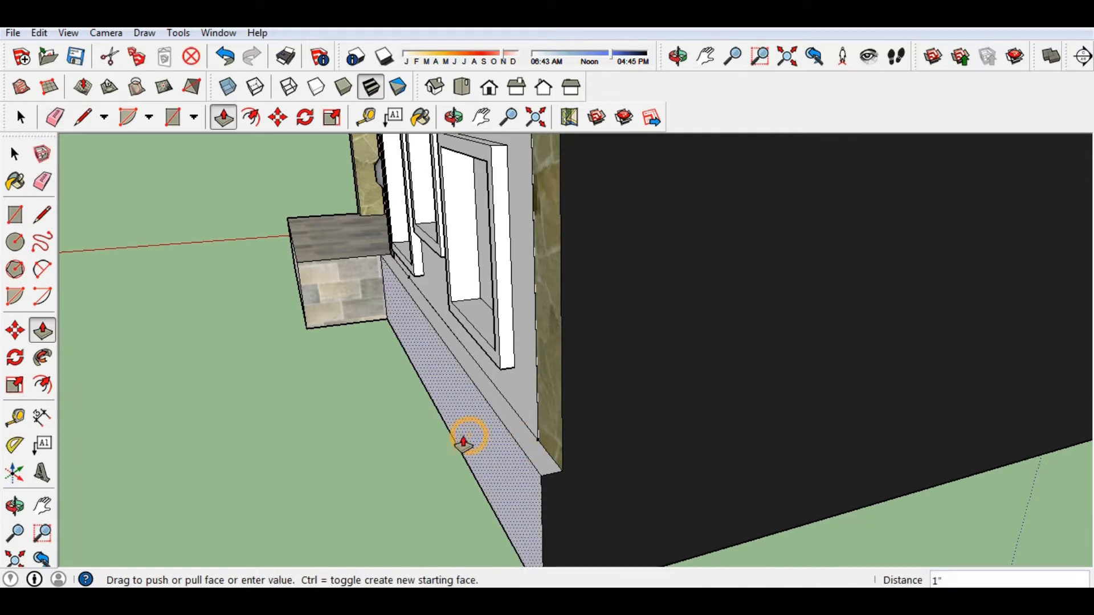
{"action": "type", "text": "4"}
{"action": "key", "text": "Return"}
{"action": "scroll", "coordinate": [351, 472], "scroll_direction": "down", "scroll_amount": 3}
{"action": "middle_click_drag", "start_coordinate": [352, 471], "coordinate": [364, 490]}
{"action": "scroll", "coordinate": [550, 454], "scroll_direction": "up", "scroll_amount": 3}
{"action": "scroll", "coordinate": [550, 454], "scroll_direction": "down", "scroll_amount": 3}
{"action": "scroll", "coordinate": [610, 542], "scroll_direction": "down", "scroll_amount": 2}
{"action": "middle_click_drag", "start_coordinate": [610, 541], "coordinate": [723, 378]}
{"action": "scroll", "coordinate": [622, 373], "scroll_direction": "up", "scroll_amount": 3}
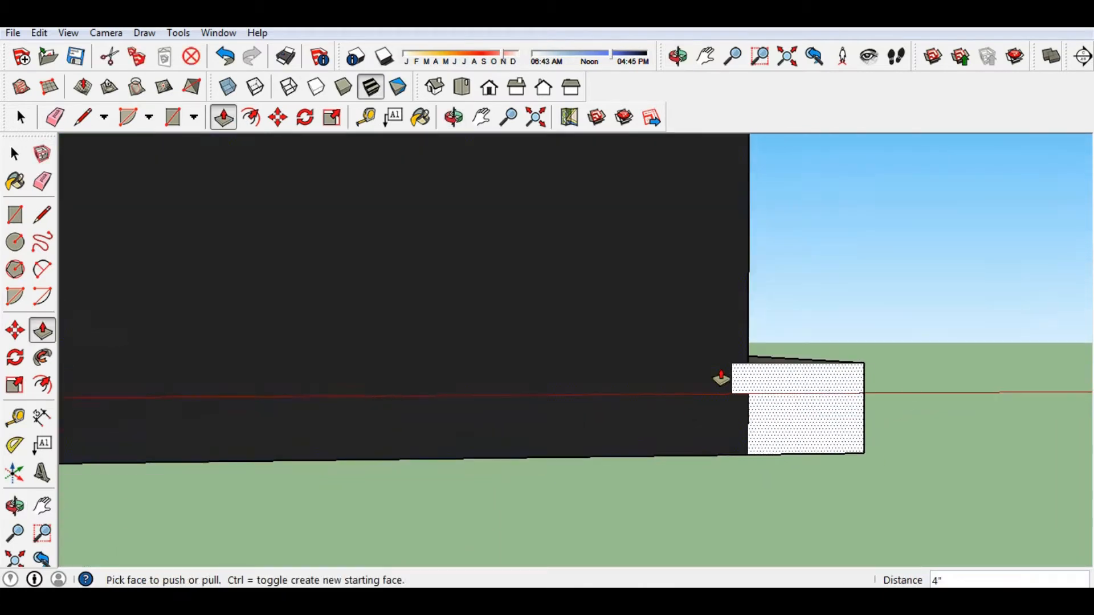
Sample the dark wall's Color_008 as the current paint material.
{"action": "key", "text": "l"}
{"action": "left_click", "coordinate": [748, 393]}
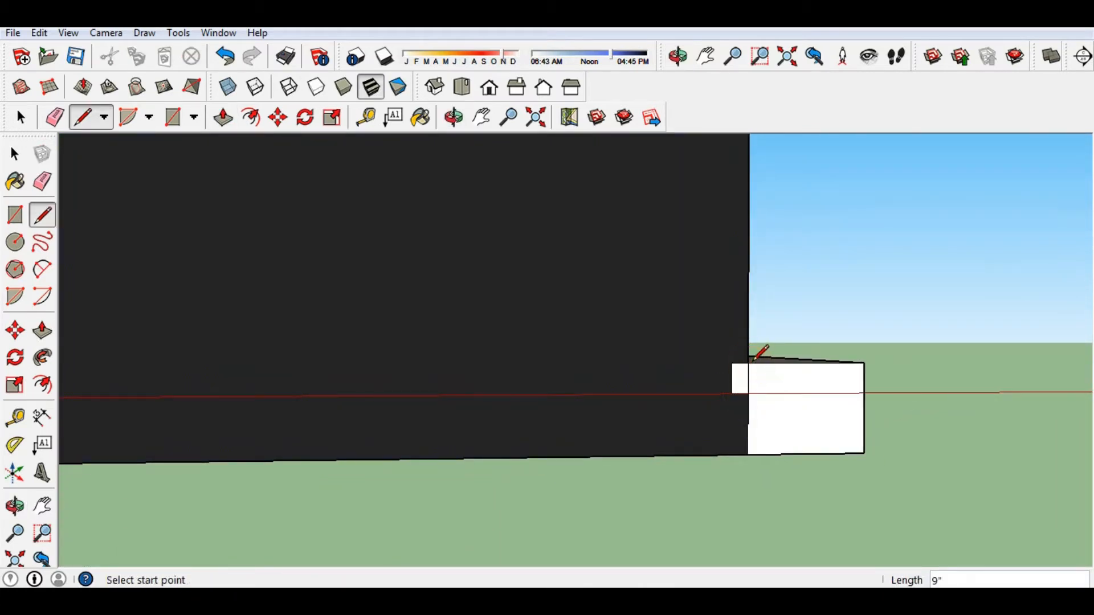
{"action": "key", "text": "b"}
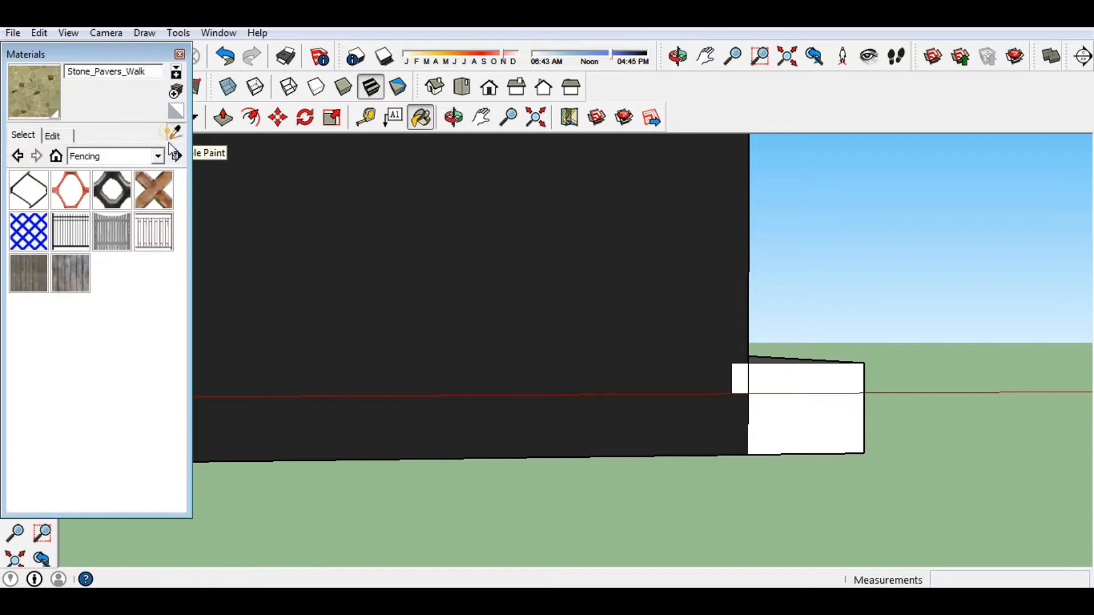
{"action": "left_click", "coordinate": [670, 308]}
{"action": "left_click", "coordinate": [180, 54]}
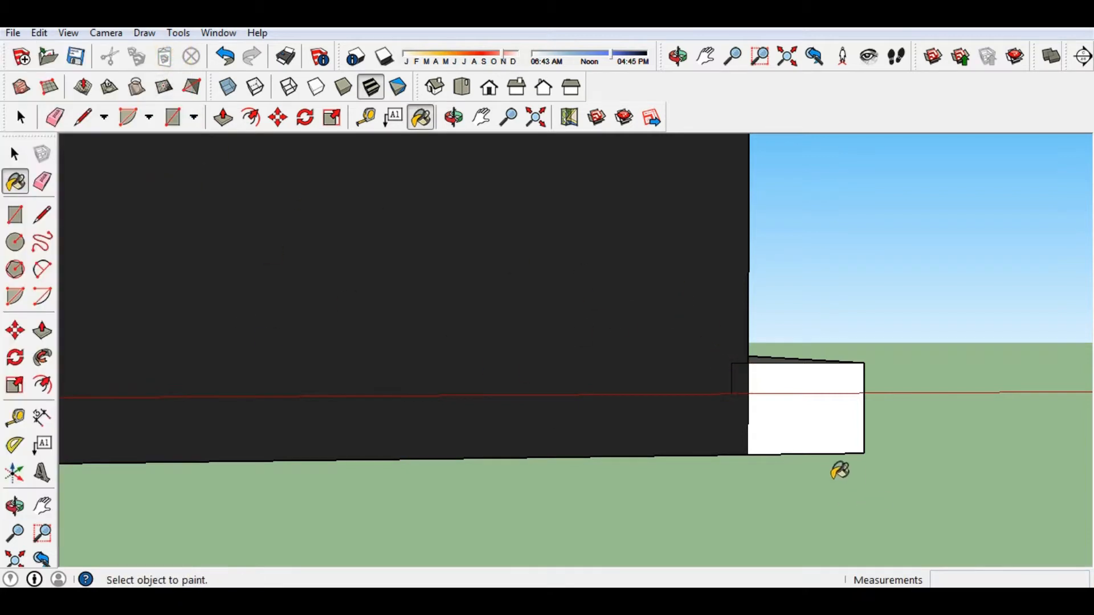
{"action": "key", "text": "e"}
{"action": "middle_click_drag", "start_coordinate": [732, 378], "coordinate": [498, 457]}
{"action": "scroll", "coordinate": [480, 415], "scroll_direction": "up", "scroll_amount": 6}
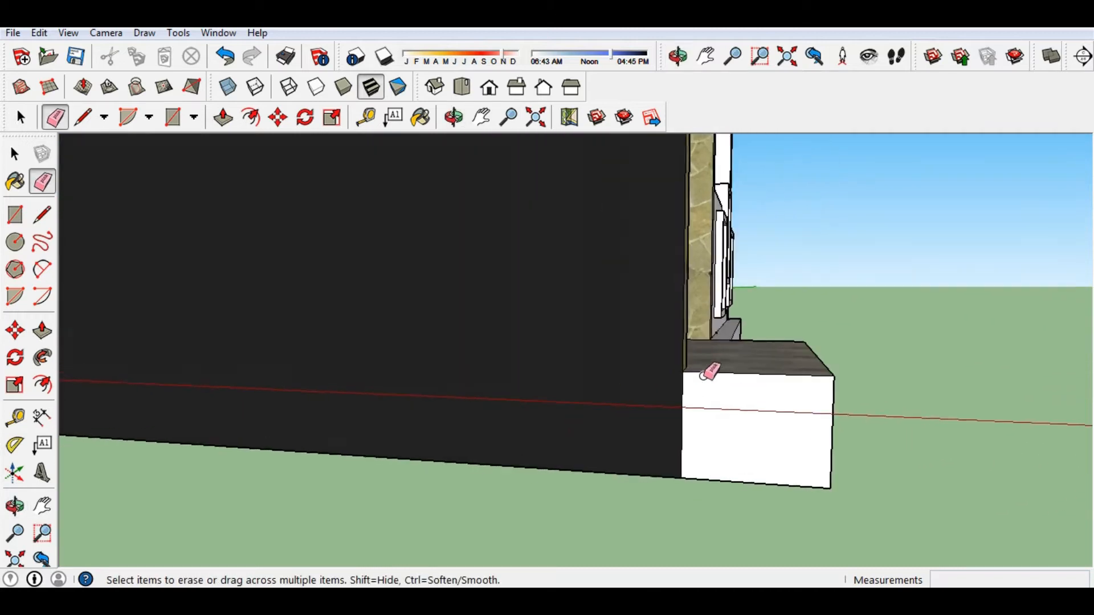
{"action": "scroll", "coordinate": [711, 376], "scroll_direction": "up", "scroll_amount": 2}
{"action": "key", "text": "l"}
{"action": "middle_click_drag", "start_coordinate": [672, 370], "coordinate": [529, 417]}
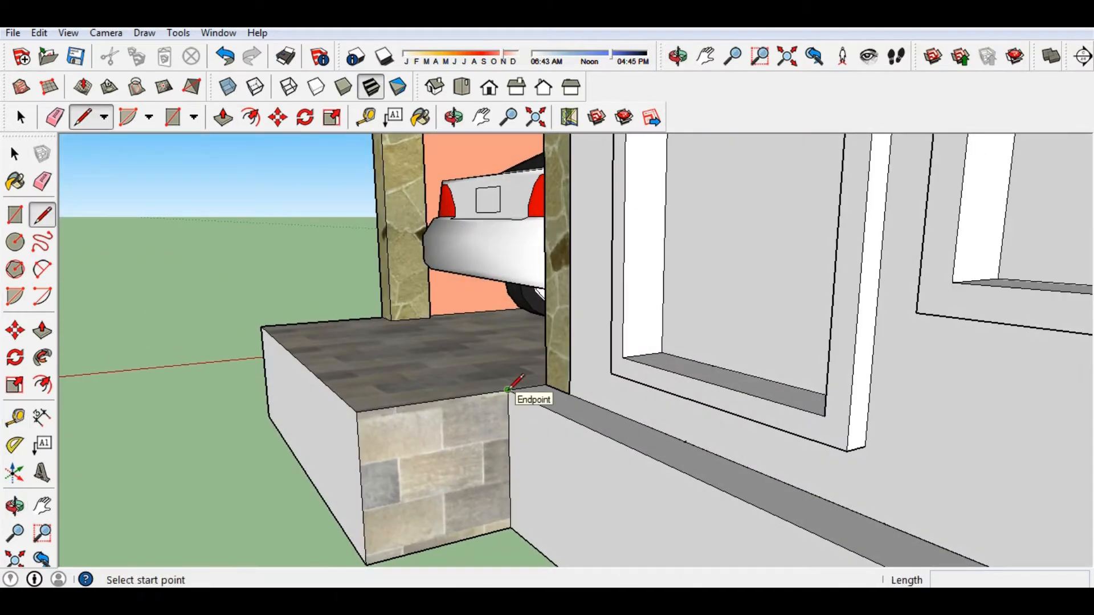
Trace a stepped outline on the carport step's stone face, ending with a 1' red-axis line.
{"action": "left_click", "coordinate": [545, 384]}
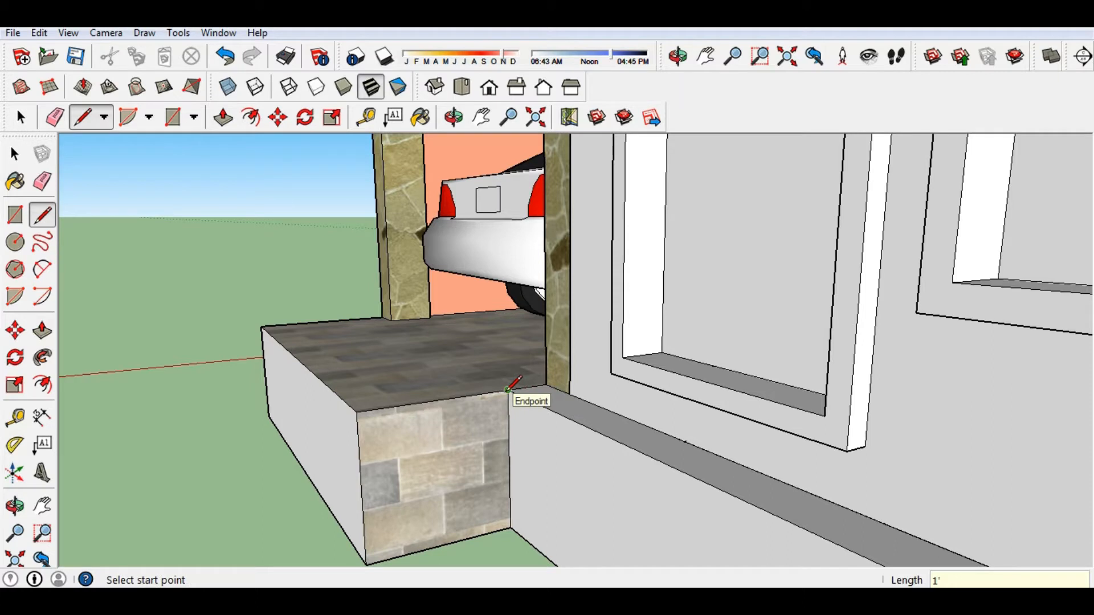
{"action": "scroll", "coordinate": [507, 389], "scroll_direction": "up", "scroll_amount": 4}
{"action": "scroll", "coordinate": [522, 378], "scroll_direction": "down", "scroll_amount": 1}
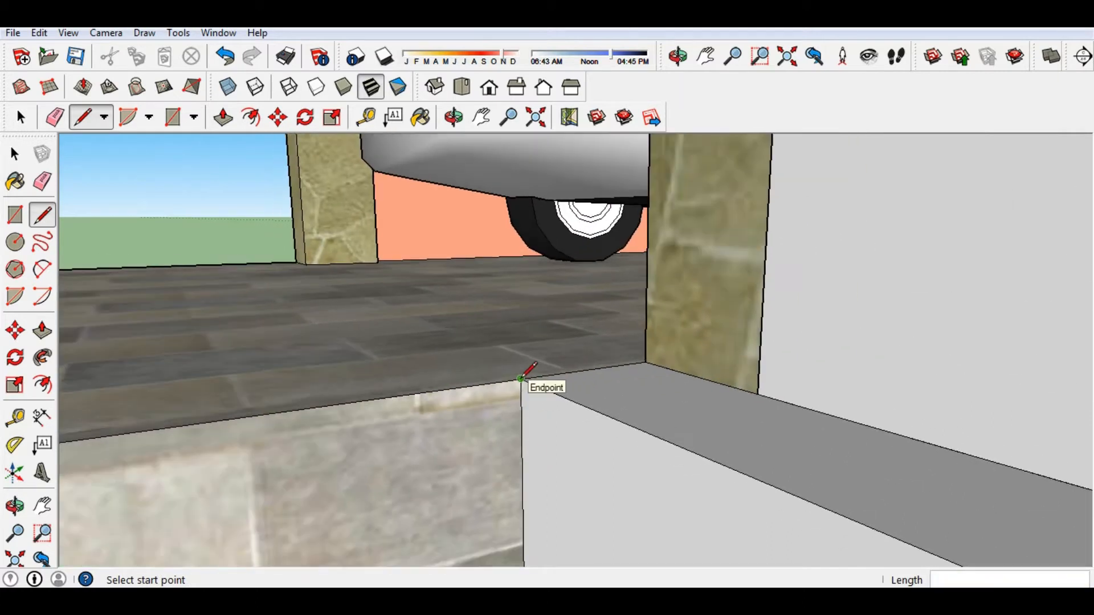
{"action": "scroll", "coordinate": [520, 378], "scroll_direction": "down", "scroll_amount": 3}
{"action": "scroll", "coordinate": [520, 379], "scroll_direction": "up", "scroll_amount": 2}
{"action": "left_click", "coordinate": [519, 379]}
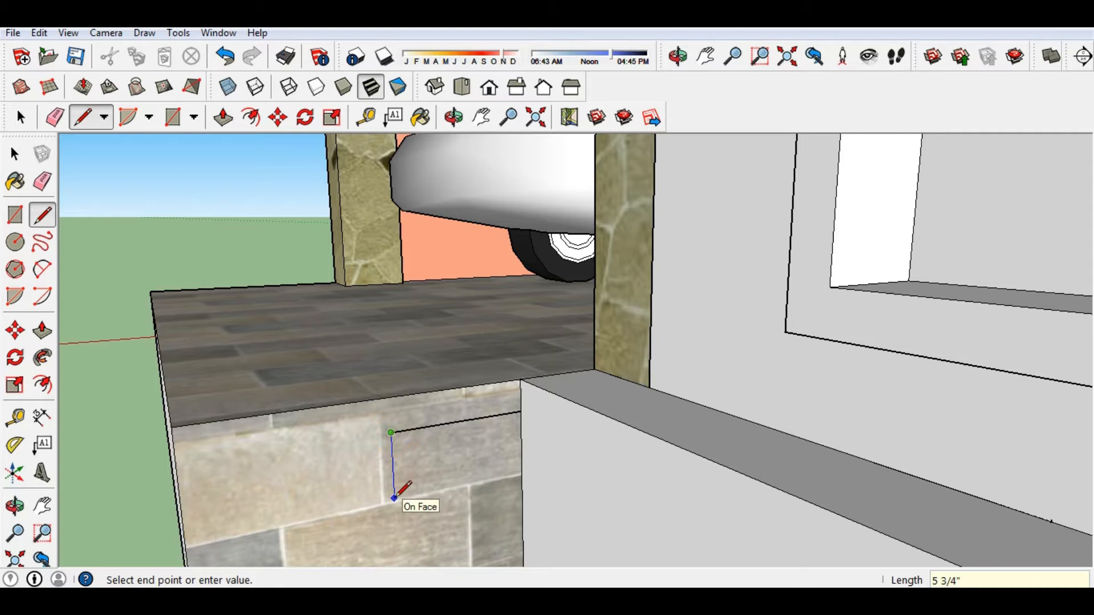
{"action": "middle_click_drag", "start_coordinate": [284, 504], "coordinate": [261, 524]}
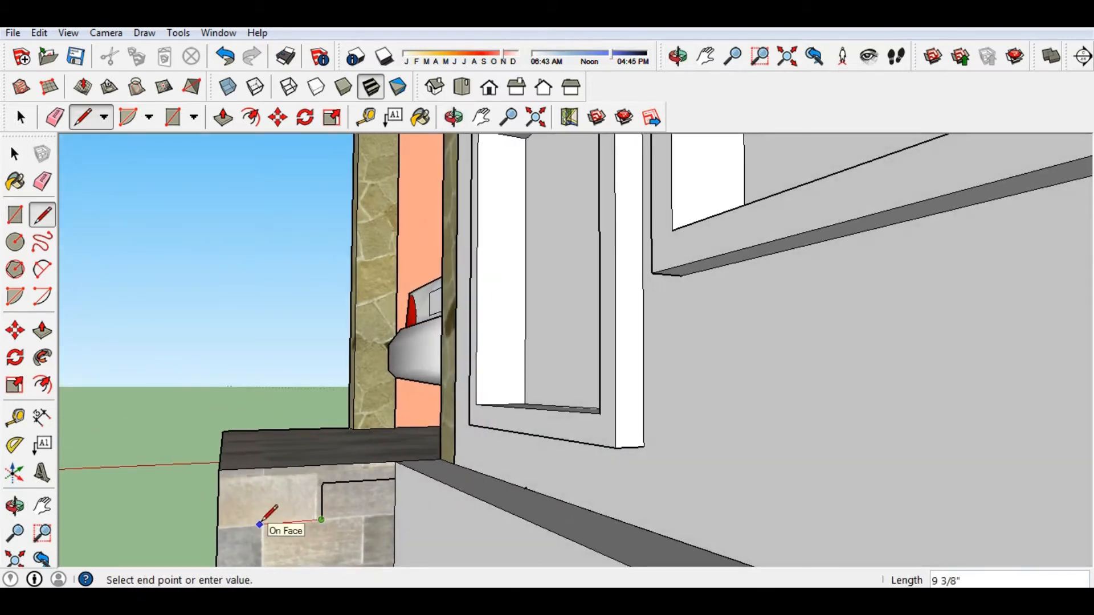
{"action": "mouse_move", "coordinate": [250, 534]}
{"action": "middle_mouse_down"}
{"action": "mouse_move", "coordinate": [236, 464]}
{"action": "mouse_move", "coordinate": [246, 523]}
{"action": "middle_mouse_up"}
{"action": "scroll", "coordinate": [236, 543], "scroll_direction": "up", "scroll_amount": 4}
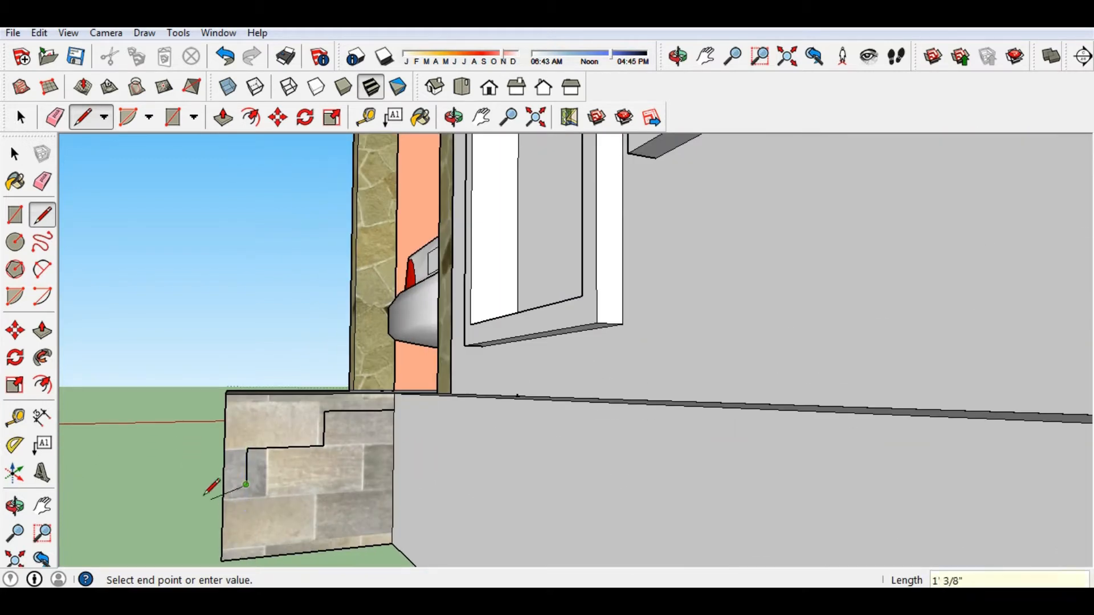
{"action": "key", "text": "Return"}
Start pulling the white block face on the front wall.
{"action": "scroll", "coordinate": [188, 489], "scroll_direction": "down", "scroll_amount": 1}
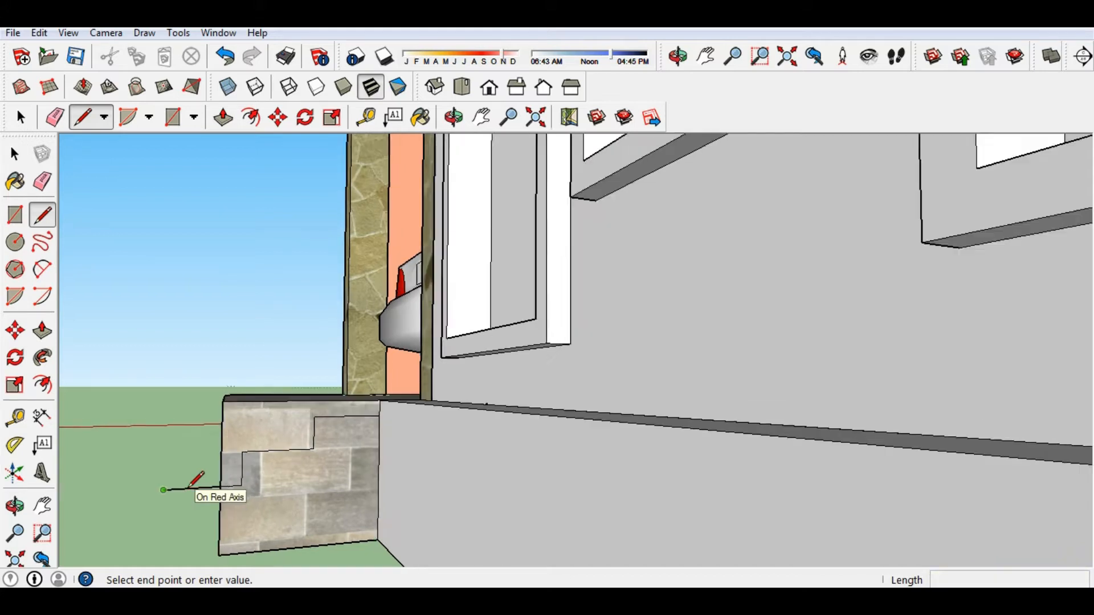
{"action": "middle_click_drag", "start_coordinate": [188, 488], "coordinate": [361, 469]}
{"action": "scroll", "coordinate": [313, 479], "scroll_direction": "down", "scroll_amount": 7}
{"action": "middle_click_drag", "start_coordinate": [280, 505], "coordinate": [150, 497]}
{"action": "scroll", "coordinate": [323, 508], "scroll_direction": "down", "scroll_amount": 2}
{"action": "key", "text": "p"}
{"action": "left_click", "coordinate": [305, 521]}
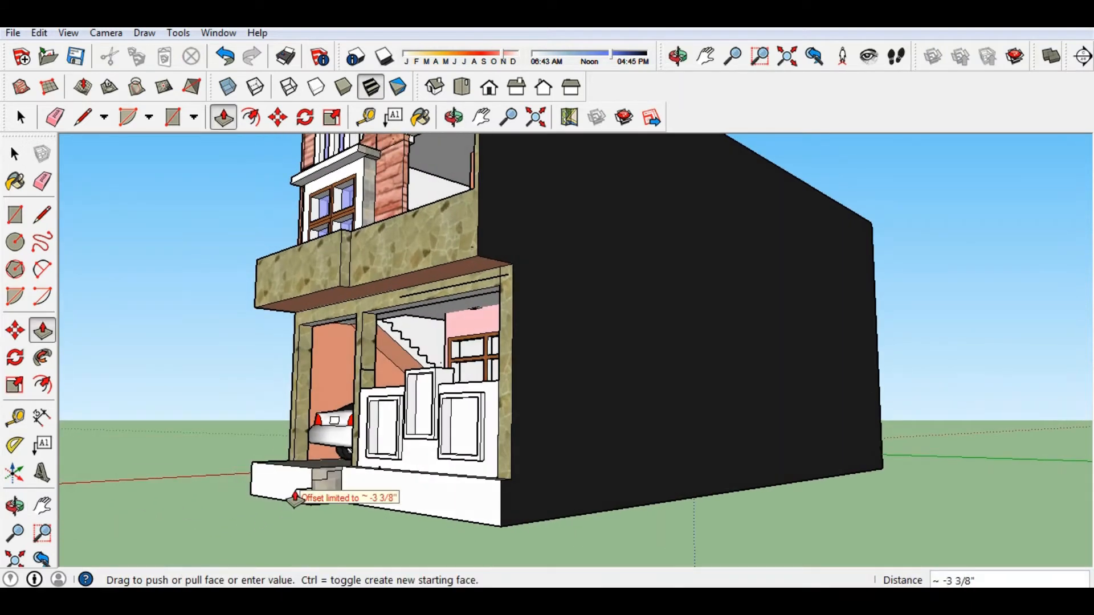
Pull the stone block out from the front wall.
{"action": "scroll", "coordinate": [295, 499], "scroll_direction": "up", "scroll_amount": 5}
{"action": "scroll", "coordinate": [269, 484], "scroll_direction": "up", "scroll_amount": 3}
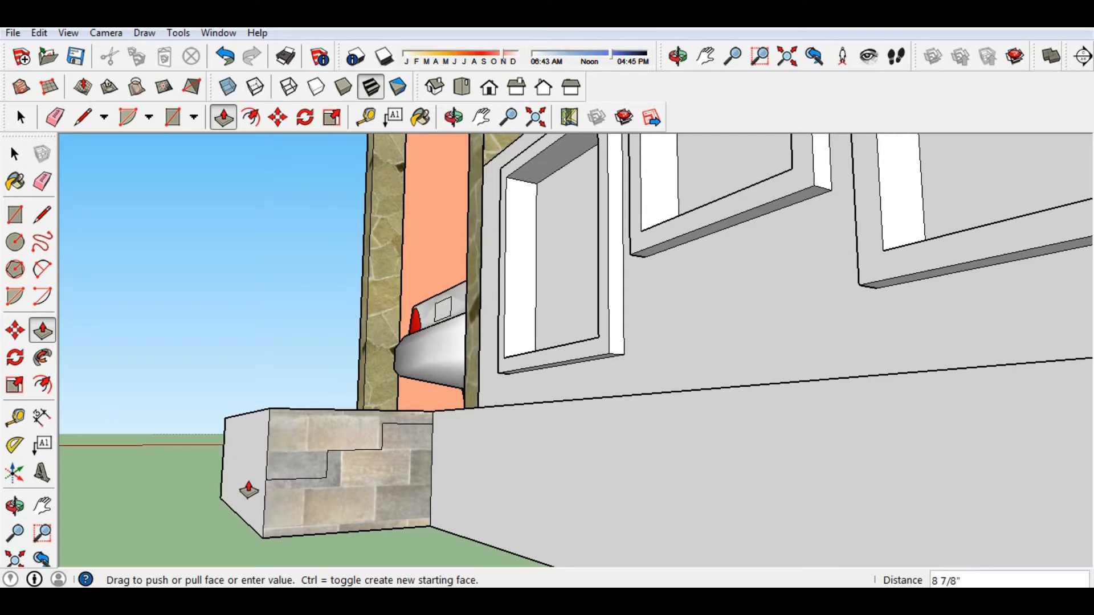
{"action": "left_click", "coordinate": [248, 490]}
{"action": "scroll", "coordinate": [264, 476], "scroll_direction": "up", "scroll_amount": 5}
{"action": "scroll", "coordinate": [161, 435], "scroll_direction": "down", "scroll_amount": 2}
{"action": "middle_click_drag", "start_coordinate": [163, 467], "coordinate": [403, 484]}
{"action": "scroll", "coordinate": [331, 430], "scroll_direction": "down", "scroll_amount": 4}
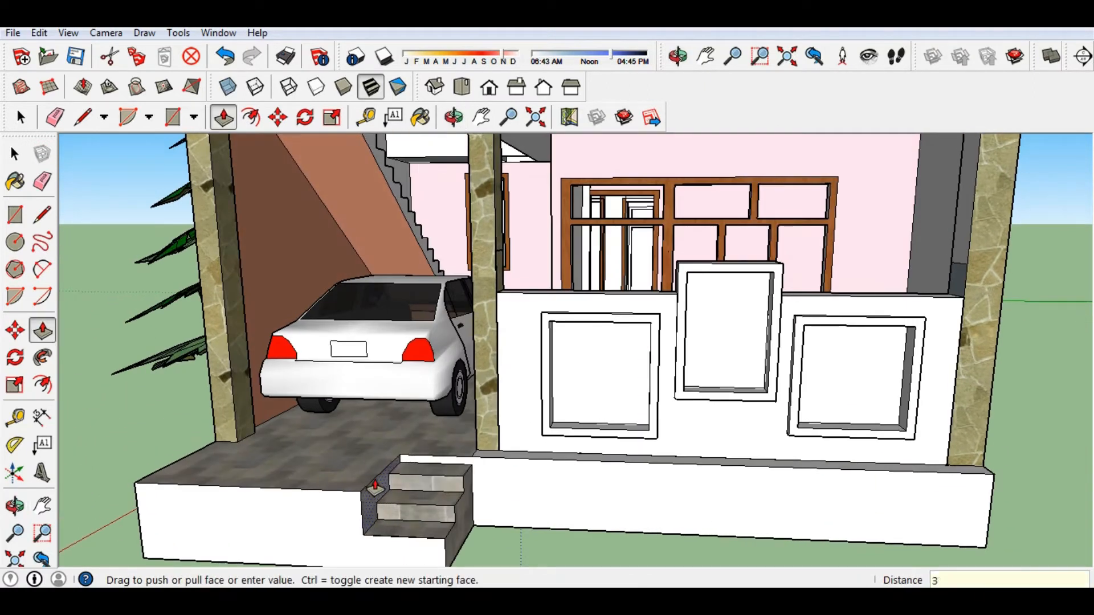
Finish pushing the garage steps into place.
{"action": "left_click", "coordinate": [375, 487]}
{"action": "scroll", "coordinate": [511, 500], "scroll_direction": "down", "scroll_amount": 3}
{"action": "middle_click_drag", "start_coordinate": [511, 507], "coordinate": [588, 539]}
{"action": "scroll", "coordinate": [579, 512], "scroll_direction": "up", "scroll_amount": 2}
{"action": "scroll", "coordinate": [496, 469], "scroll_direction": "down", "scroll_amount": 1}
{"action": "middle_click_drag", "start_coordinate": [469, 467], "coordinate": [325, 457]}
{"action": "scroll", "coordinate": [346, 426], "scroll_direction": "up", "scroll_amount": 4}
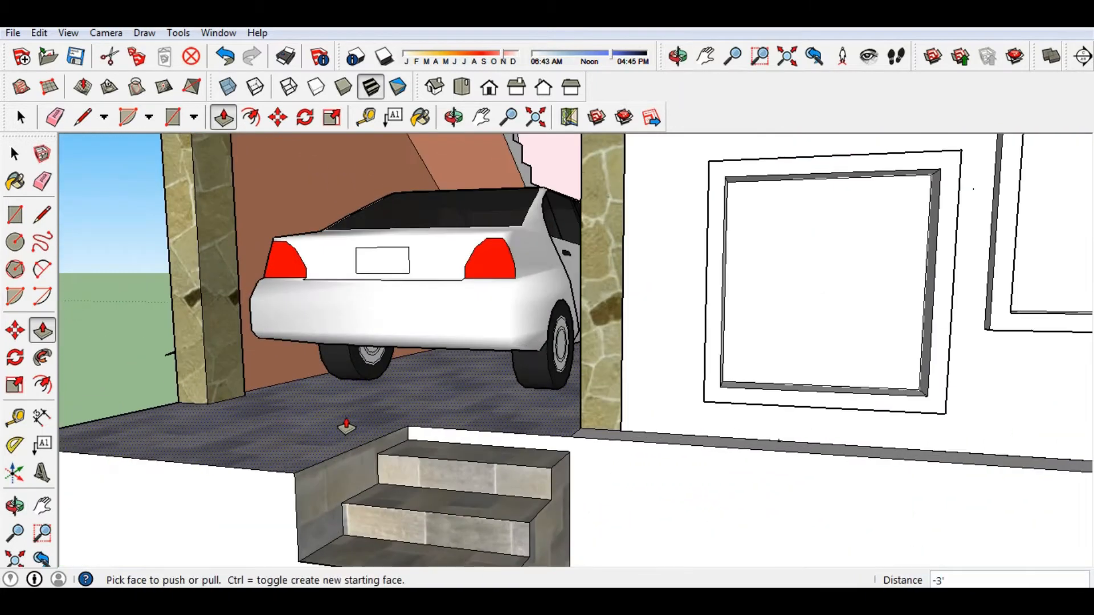
Draw a line along the step edge and extend the lower-left step face 5' 9".
{"action": "key", "text": "l"}
{"action": "left_click", "coordinate": [411, 430]}
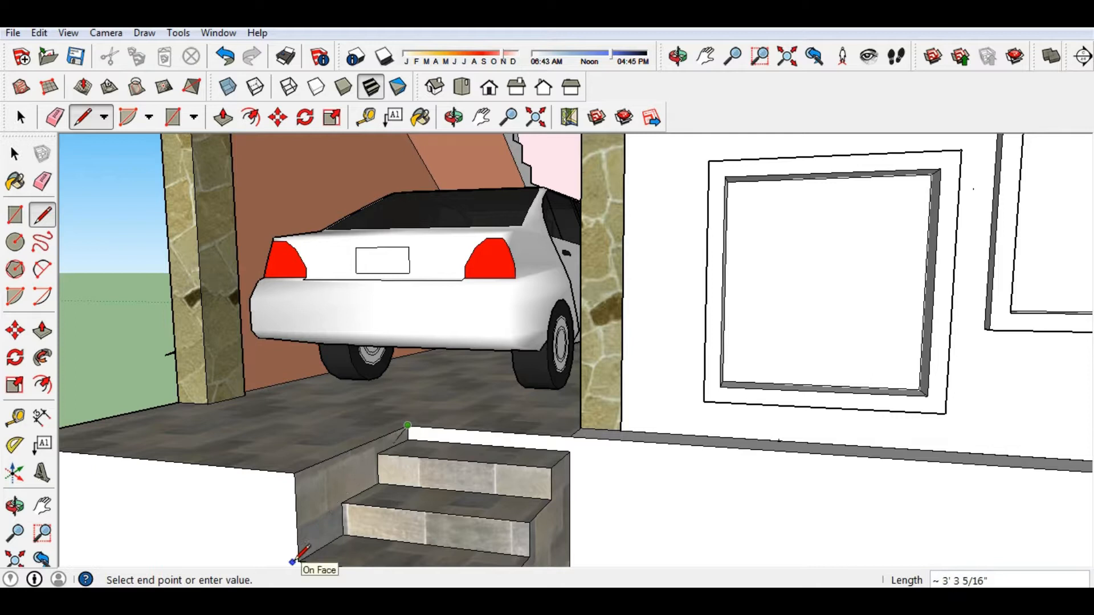
{"action": "key", "text": "p"}
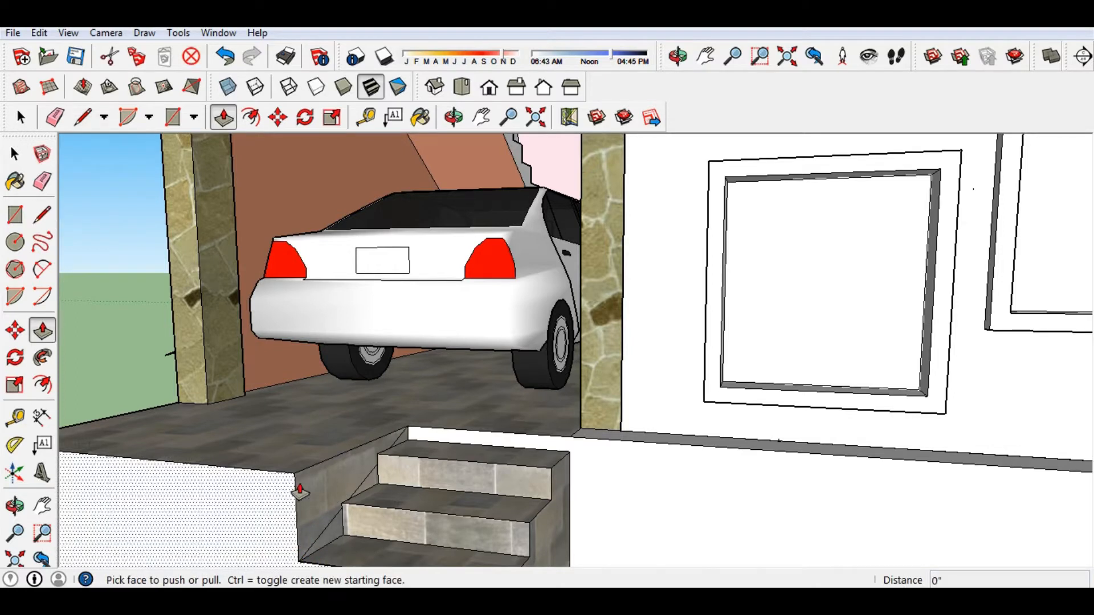
{"action": "left_click", "coordinate": [293, 489]}
{"action": "scroll", "coordinate": [90, 481], "scroll_direction": "down", "scroll_amount": 8}
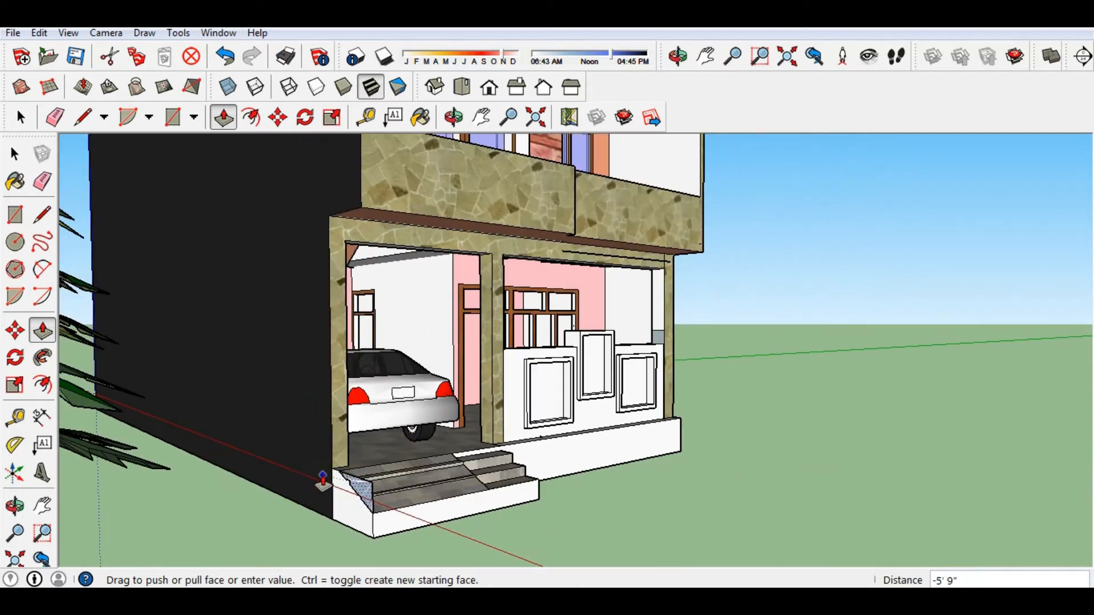
{"action": "left_click", "coordinate": [323, 480]}
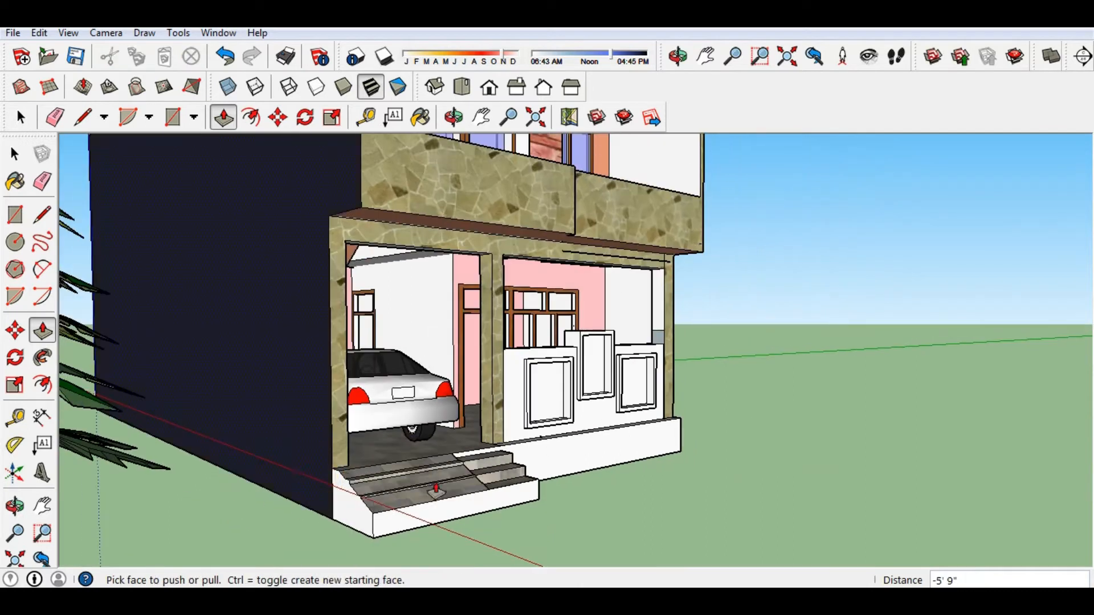
Pull the upper and lower step treads out 3' each.
{"action": "middle_click_drag", "start_coordinate": [437, 491], "coordinate": [322, 442]}
{"action": "scroll", "coordinate": [320, 439], "scroll_direction": "up", "scroll_amount": 5}
{"action": "middle_click_drag", "start_coordinate": [403, 452], "coordinate": [223, 435]}
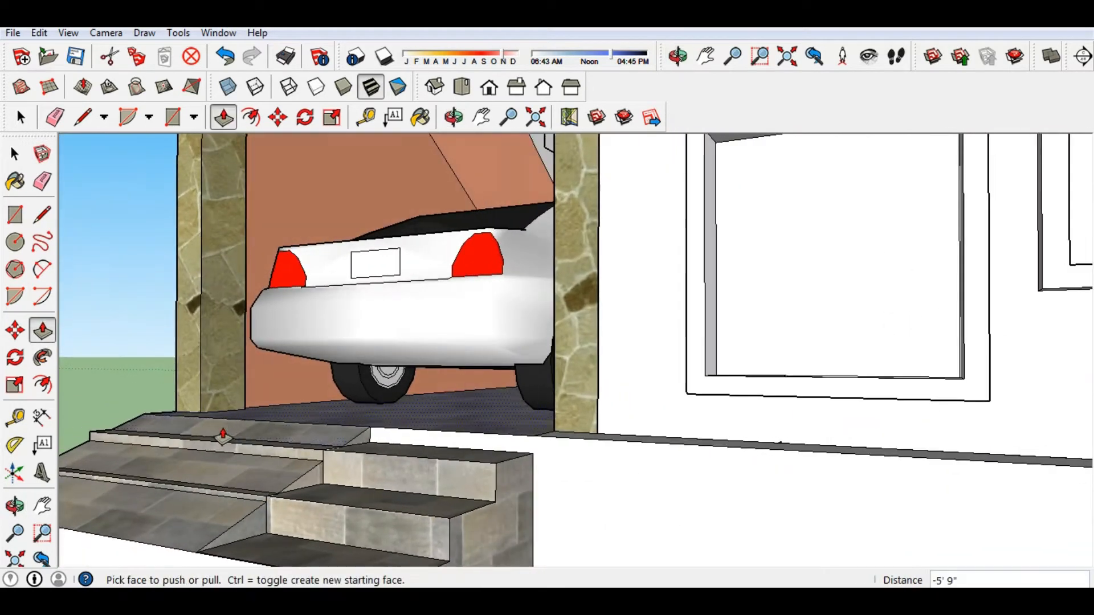
{"action": "left_click", "coordinate": [305, 488]}
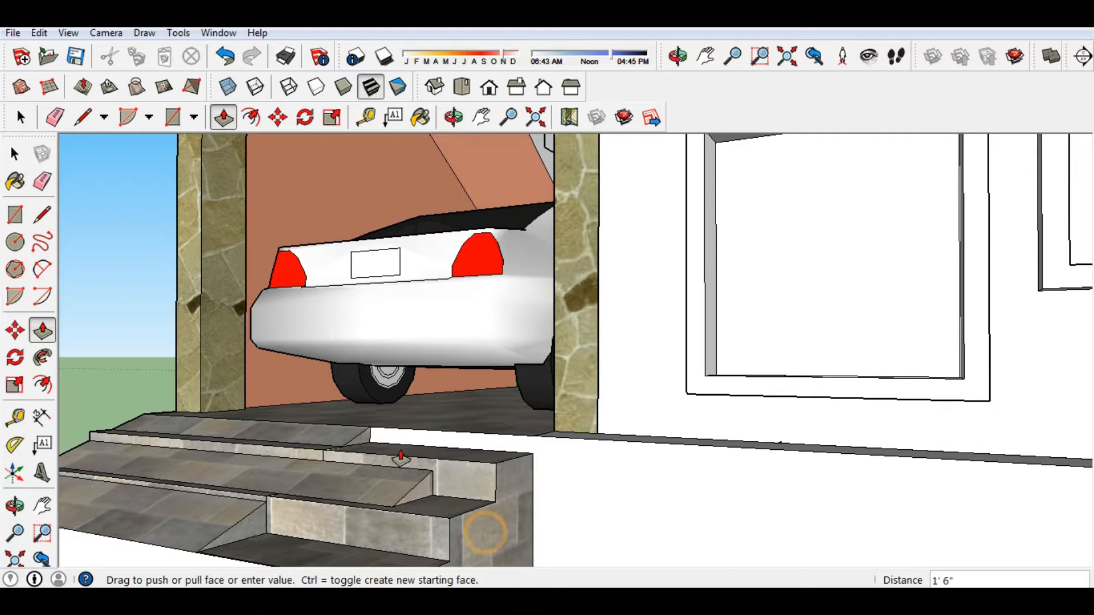
{"action": "left_click", "coordinate": [473, 518]}
{"action": "left_click", "coordinate": [385, 460]}
{"action": "left_click", "coordinate": [525, 486]}
{"action": "middle_click_drag", "start_coordinate": [525, 486], "coordinate": [269, 524]}
{"action": "left_click", "coordinate": [266, 520]}
{"action": "left_click", "coordinate": [413, 553]}
Move round to the house's left side and begin a line at the step corner.
{"action": "scroll", "coordinate": [467, 456], "scroll_direction": "down", "scroll_amount": 3}
{"action": "middle_click_drag", "start_coordinate": [465, 456], "coordinate": [542, 491]}
{"action": "scroll", "coordinate": [541, 489], "scroll_direction": "down", "scroll_amount": 2}
{"action": "middle_click_drag", "start_coordinate": [444, 516], "coordinate": [461, 501]}
{"action": "scroll", "coordinate": [316, 480], "scroll_direction": "down", "scroll_amount": 1}
{"action": "scroll", "coordinate": [460, 380], "scroll_direction": "down", "scroll_amount": 3}
{"action": "scroll", "coordinate": [469, 397], "scroll_direction": "up", "scroll_amount": 2}
{"action": "mouse_move", "coordinate": [468, 399]}
{"action": "middle_mouse_down"}
{"action": "mouse_move", "coordinate": [570, 442]}
{"action": "mouse_move", "coordinate": [535, 483]}
{"action": "mouse_move", "coordinate": [647, 442]}
{"action": "middle_mouse_up"}
{"action": "key", "text": "l"}
{"action": "left_click", "coordinate": [706, 395]}
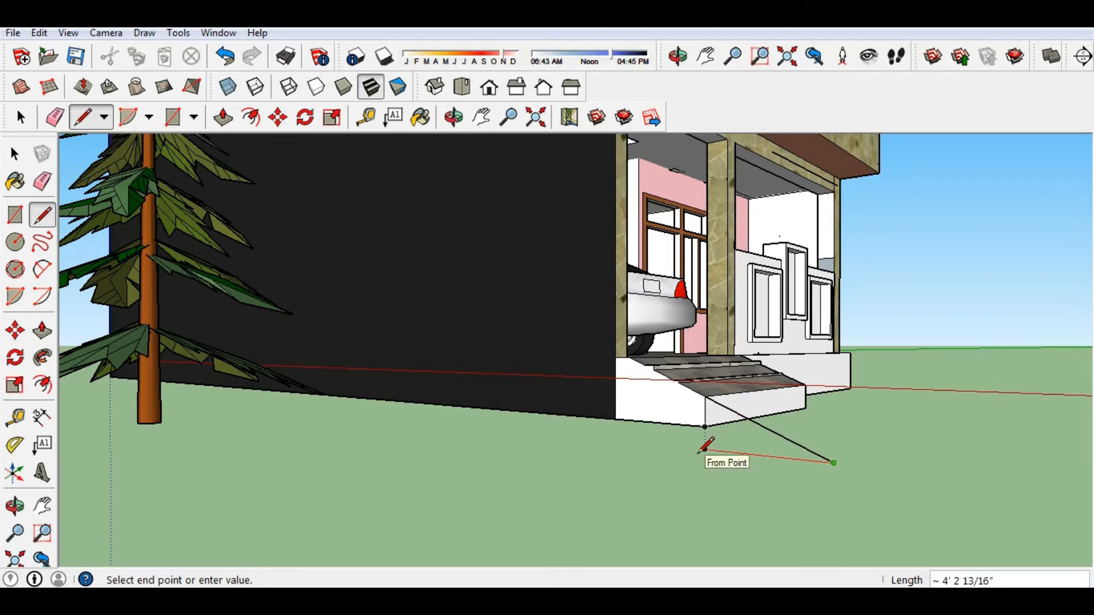
Close the triangle beside the garage steps and Push/Pull it into a wedge.
{"action": "left_click", "coordinate": [705, 427]}
{"action": "middle_click_drag", "start_coordinate": [689, 443], "coordinate": [454, 445]}
{"action": "key", "text": "p"}
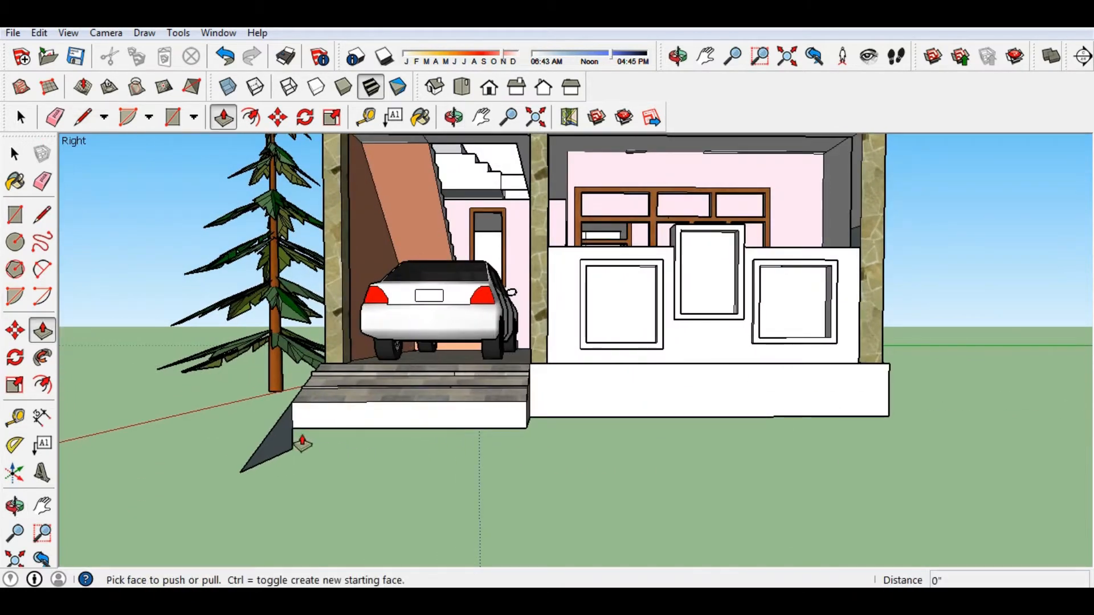
{"action": "left_click", "coordinate": [276, 438]}
{"action": "left_click", "coordinate": [531, 410]}
{"action": "mouse_move", "coordinate": [520, 411]}
{"action": "middle_mouse_down"}
{"action": "mouse_move", "coordinate": [451, 415]}
{"action": "mouse_move", "coordinate": [507, 452]}
{"action": "middle_mouse_up"}
Draw a line from the wedge's endpoint to the edge below and push the new face to its limit.
{"action": "key", "text": "l"}
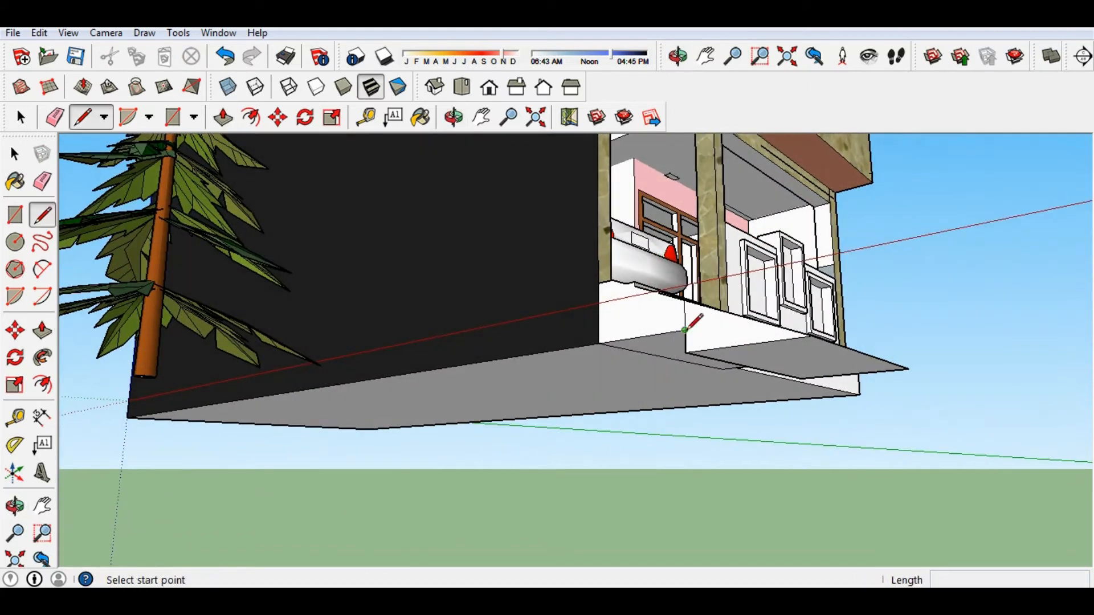
{"action": "left_click", "coordinate": [685, 329]}
{"action": "left_click", "coordinate": [751, 318]}
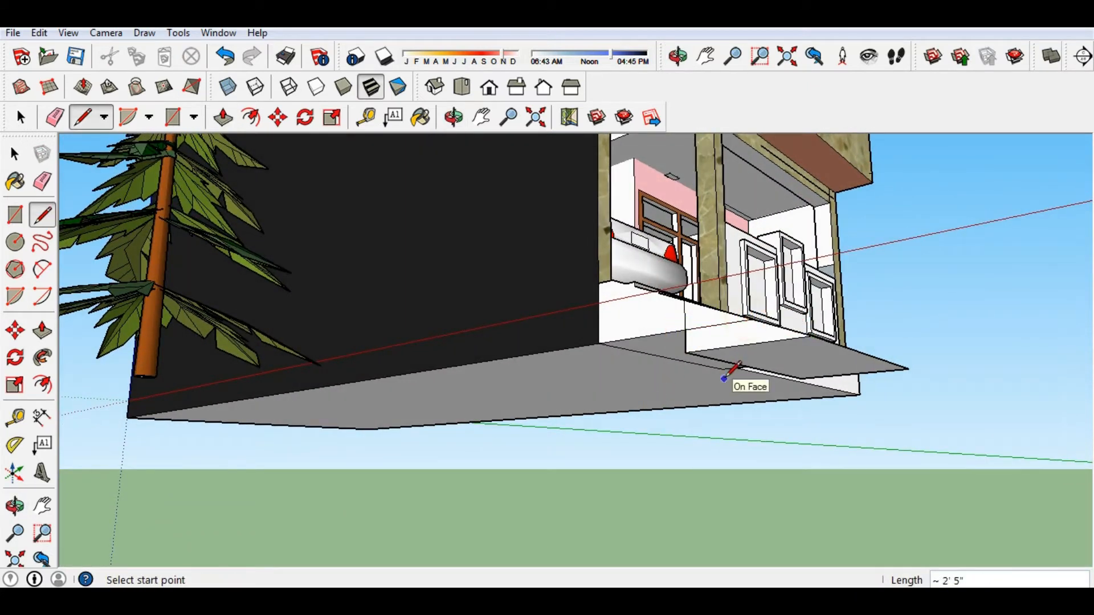
{"action": "key", "text": "p"}
{"action": "left_click", "coordinate": [734, 341]}
{"action": "left_click", "coordinate": [889, 397]}
Orbit around the front and left side of the house to inspect the new ramp.
{"action": "mouse_move", "coordinate": [887, 398]}
{"action": "middle_mouse_down"}
{"action": "mouse_move", "coordinate": [714, 471]}
{"action": "mouse_move", "coordinate": [570, 483]}
{"action": "middle_mouse_up"}
{"action": "scroll", "coordinate": [317, 493], "scroll_direction": "down", "scroll_amount": 2}
{"action": "mouse_move", "coordinate": [318, 493]}
{"action": "middle_mouse_down"}
{"action": "mouse_move", "coordinate": [554, 459]}
{"action": "mouse_move", "coordinate": [468, 371]}
{"action": "mouse_move", "coordinate": [446, 280]}
{"action": "mouse_move", "coordinate": [341, 391]}
{"action": "mouse_move", "coordinate": [477, 409]}
{"action": "mouse_move", "coordinate": [423, 425]}
{"action": "mouse_move", "coordinate": [480, 459]}
{"action": "middle_mouse_up"}
{"action": "scroll", "coordinate": [558, 459], "scroll_direction": "up", "scroll_amount": 2}
{"action": "key", "text": "e"}
{"action": "scroll", "coordinate": [340, 391], "scroll_direction": "up", "scroll_amount": 3}
{"action": "scroll", "coordinate": [391, 371], "scroll_direction": "up", "scroll_amount": 3}
{"action": "scroll", "coordinate": [422, 419], "scroll_direction": "down", "scroll_amount": 3}
{"action": "scroll", "coordinate": [480, 459], "scroll_direction": "down", "scroll_amount": 2}
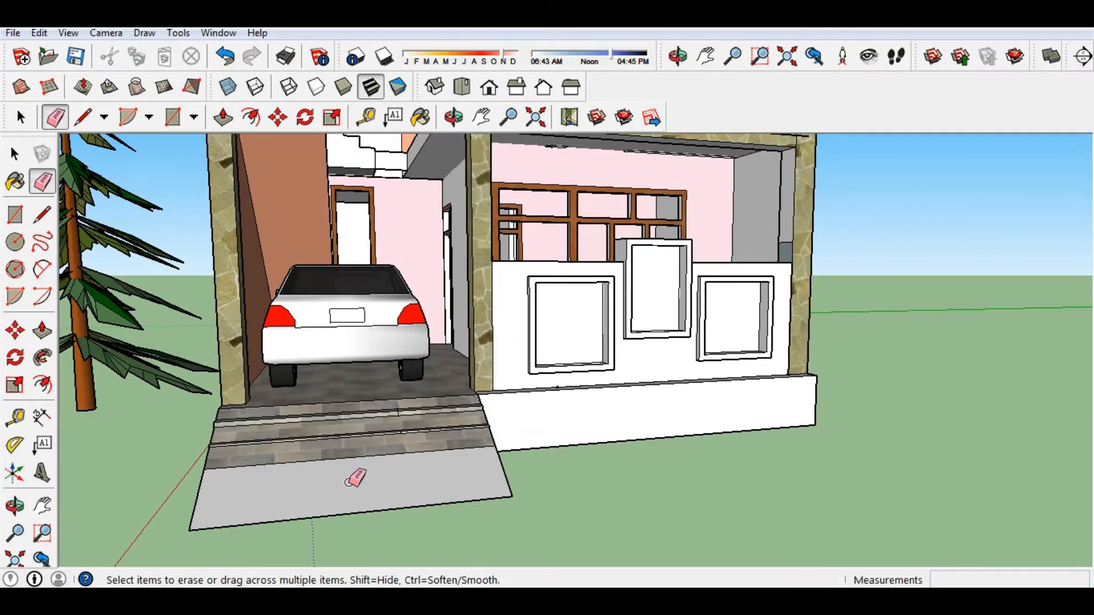
Sample the Stone_Masonry_Multi texture from the stone floor and apply it to the ramp.
{"action": "key", "text": "p"}
{"action": "left_click", "coordinate": [15, 181]}
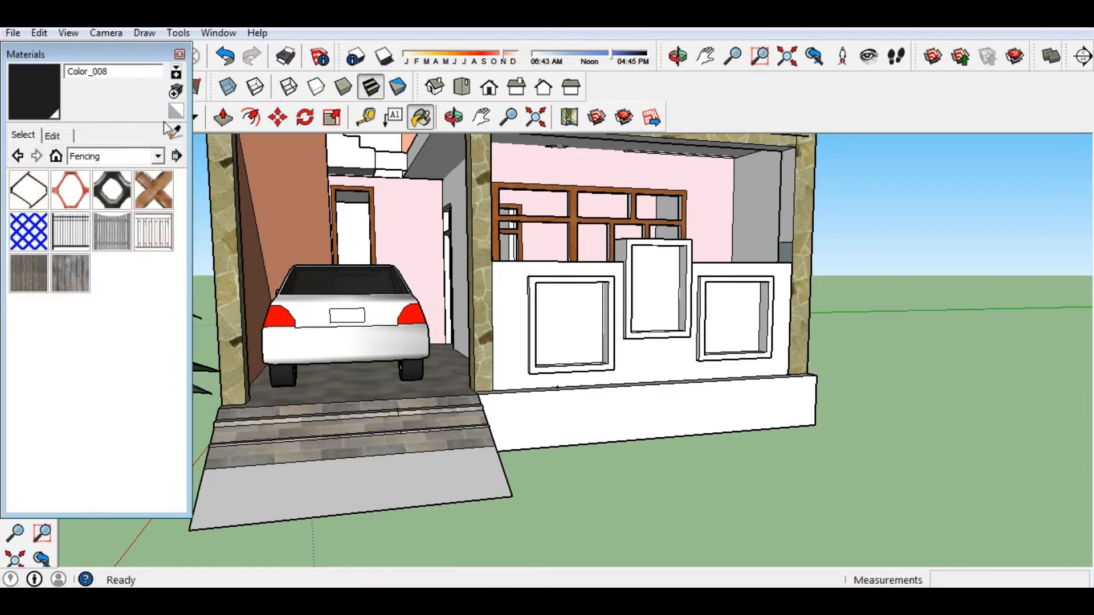
{"action": "left_click", "coordinate": [279, 440], "text": "alt"}
{"action": "mouse_move", "coordinate": [293, 483]}
{"action": "middle_mouse_down"}
{"action": "mouse_move", "coordinate": [186, 476]}
{"action": "mouse_move", "coordinate": [333, 506]}
{"action": "mouse_move", "coordinate": [516, 518]}
{"action": "middle_mouse_up"}
{"action": "scroll", "coordinate": [508, 515], "scroll_direction": "up", "scroll_amount": 5}
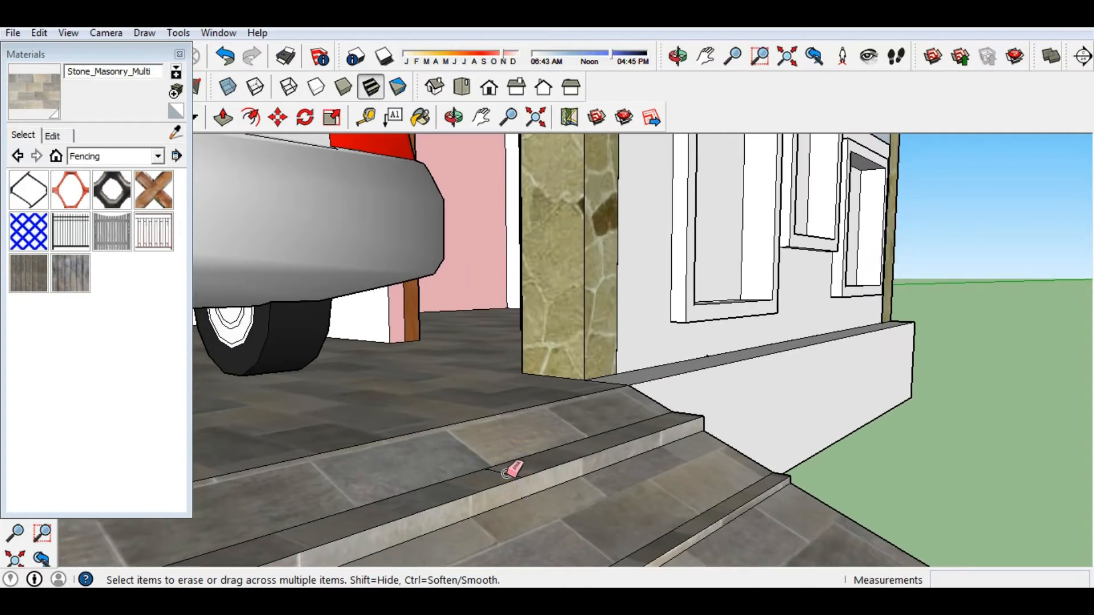
{"action": "scroll", "coordinate": [495, 477], "scroll_direction": "down", "scroll_amount": 3}
{"action": "scroll", "coordinate": [574, 491], "scroll_direction": "up", "scroll_amount": 3}
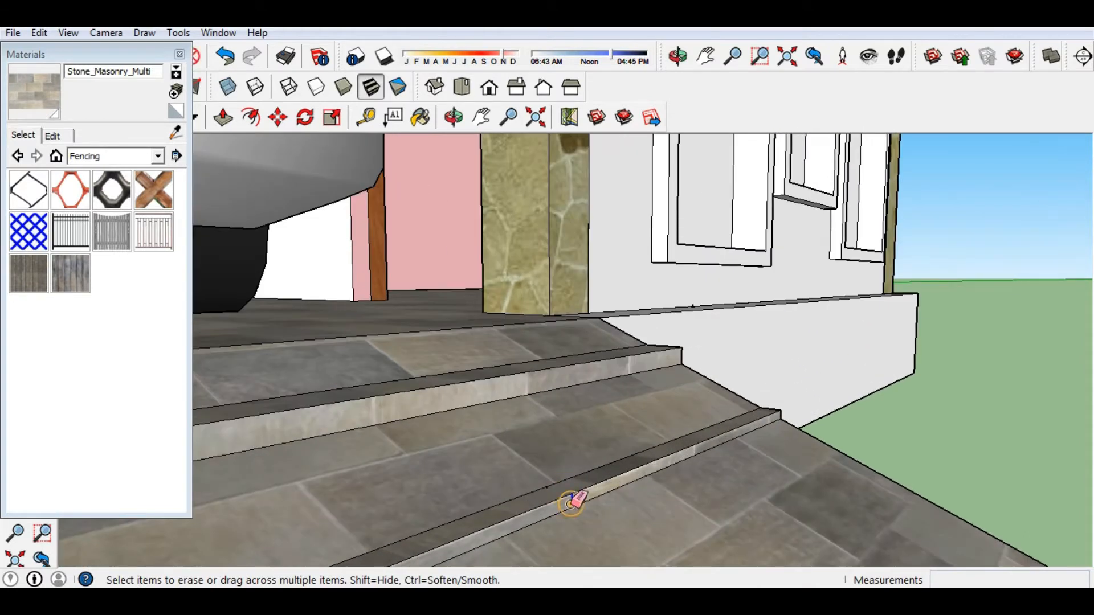
Erase the stray edge across the step surface and view the ramp from low down.
{"action": "left_click", "coordinate": [544, 489]}
{"action": "scroll", "coordinate": [427, 320], "scroll_direction": "down", "scroll_amount": 5}
{"action": "middle_click_drag", "start_coordinate": [500, 447], "coordinate": [433, 422]}
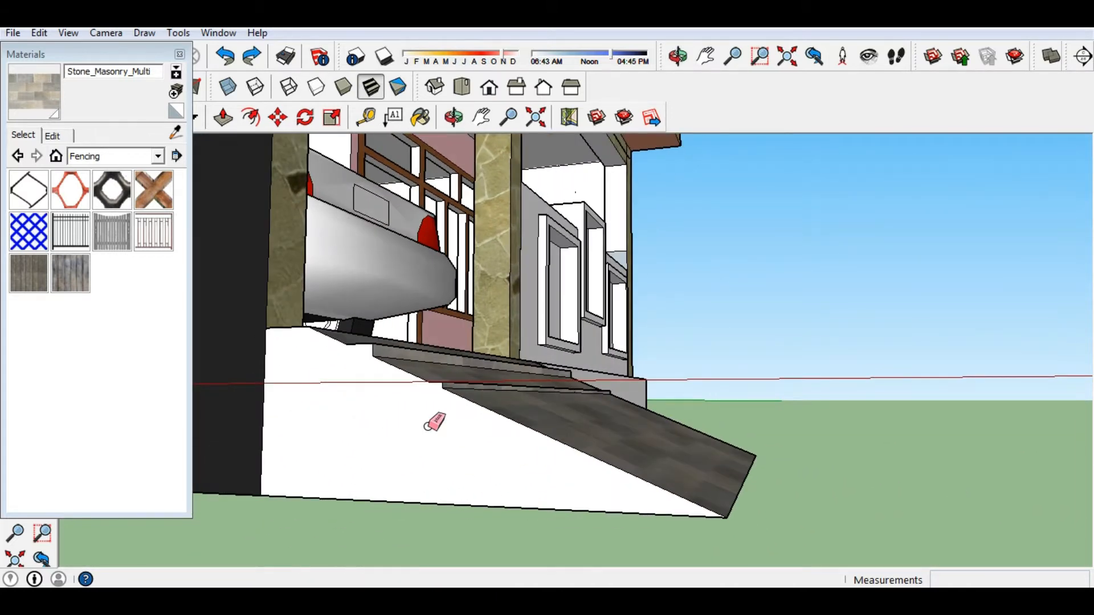
Draw the first step's vertical riser and horizontal tread lines on the ramp's side face.
{"action": "key", "text": "l"}
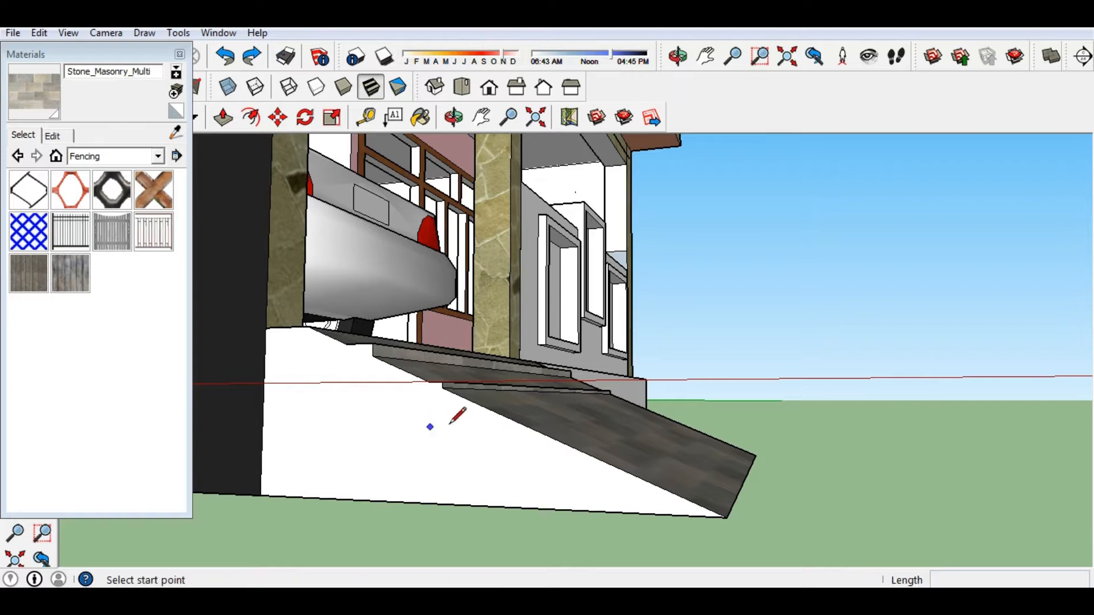
{"action": "left_click", "coordinate": [490, 409]}
{"action": "left_click", "coordinate": [492, 396]}
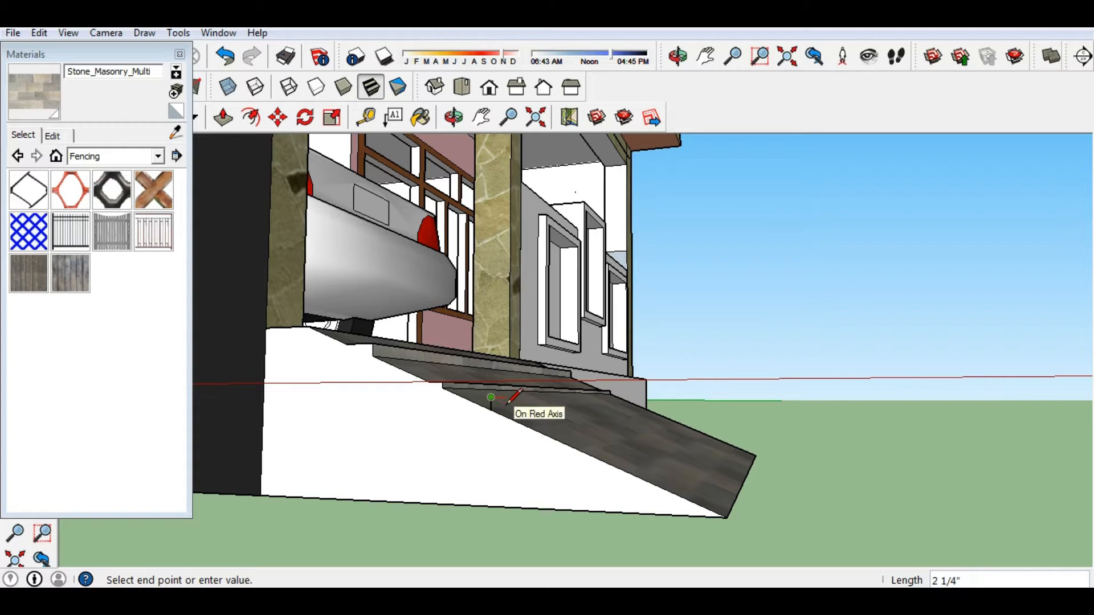
{"action": "scroll", "coordinate": [507, 402], "scroll_direction": "up", "scroll_amount": 2}
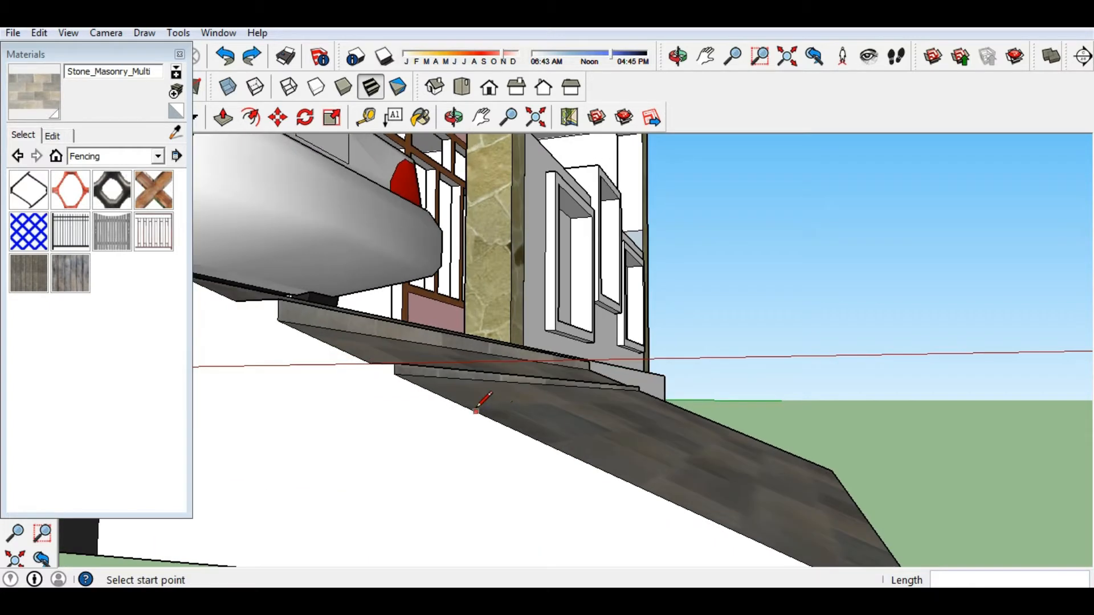
{"action": "left_click", "coordinate": [506, 410]}
{"action": "left_click", "coordinate": [505, 425]}
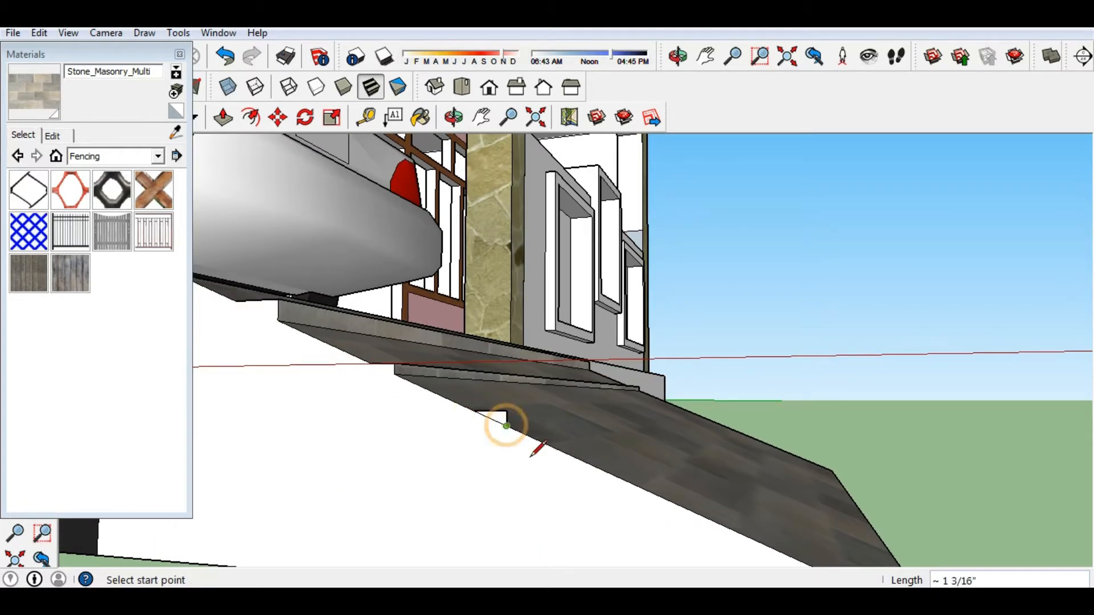
Outline the remaining step risers and treads, then start pulling a step face across the ramp.
{"action": "left_click", "coordinate": [620, 465]}
{"action": "scroll", "coordinate": [621, 473], "scroll_direction": "down", "scroll_amount": 2}
{"action": "left_click", "coordinate": [668, 507]}
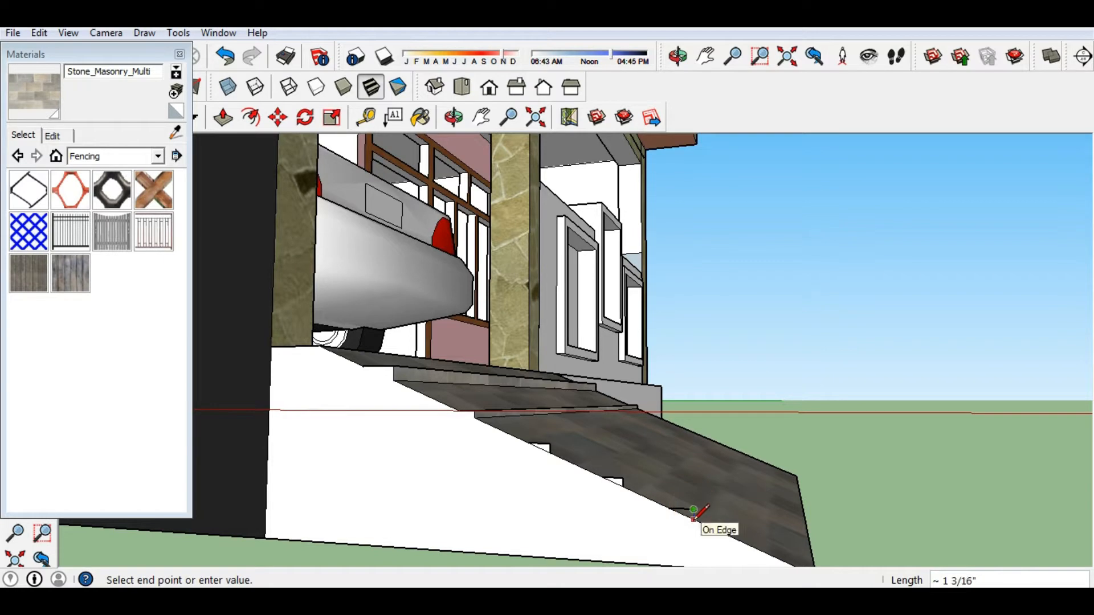
{"action": "scroll", "coordinate": [695, 509], "scroll_direction": "down", "scroll_amount": 2}
{"action": "left_click", "coordinate": [691, 512]}
{"action": "scroll", "coordinate": [706, 503], "scroll_direction": "down", "scroll_amount": 1}
{"action": "left_click", "coordinate": [718, 503]}
{"action": "scroll", "coordinate": [734, 500], "scroll_direction": "up", "scroll_amount": 2}
{"action": "left_click", "coordinate": [741, 514]}
{"action": "middle_click_drag", "start_coordinate": [741, 514], "coordinate": [616, 442]}
{"action": "scroll", "coordinate": [512, 439], "scroll_direction": "up", "scroll_amount": 3}
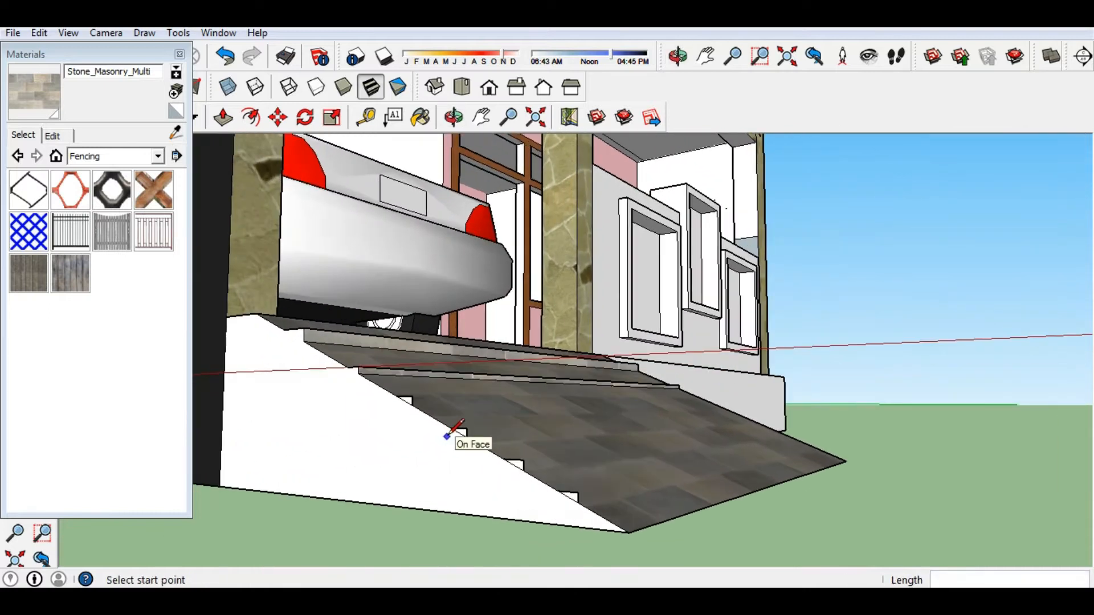
{"action": "key", "text": "p"}
{"action": "left_click", "coordinate": [420, 395]}
Pull the first step faces 8' 9" across the ramp.
{"action": "middle_click_drag", "start_coordinate": [790, 417], "coordinate": [595, 418]}
{"action": "left_click", "coordinate": [481, 460]}
{"action": "scroll", "coordinate": [479, 458], "scroll_direction": "down", "scroll_amount": 3}
{"action": "scroll", "coordinate": [504, 420], "scroll_direction": "up", "scroll_amount": 3}
{"action": "left_click", "coordinate": [501, 418]}
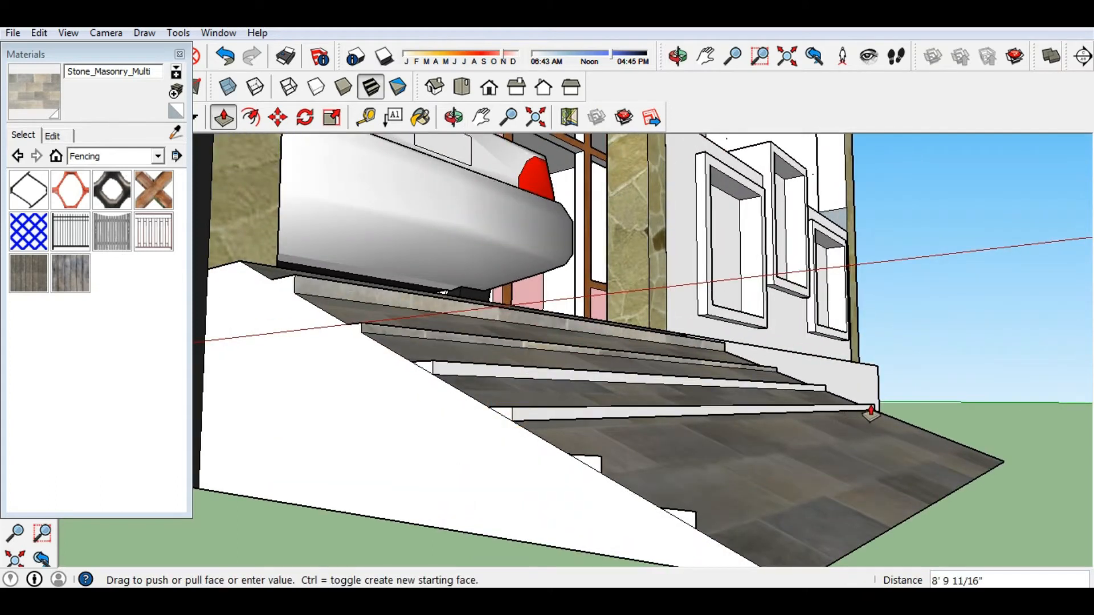
{"action": "middle_click_drag", "start_coordinate": [870, 413], "coordinate": [739, 446]}
{"action": "left_click", "coordinate": [763, 439]}
{"action": "scroll", "coordinate": [458, 457], "scroll_direction": "down", "scroll_amount": 3}
{"action": "middle_click_drag", "start_coordinate": [459, 457], "coordinate": [541, 458]}
{"action": "scroll", "coordinate": [542, 457], "scroll_direction": "up", "scroll_amount": 3}
Pull the remaining step faces across the ramp, each 8' 9" wide.
{"action": "left_click", "coordinate": [578, 444]}
{"action": "middle_click_drag", "start_coordinate": [758, 396], "coordinate": [561, 438]}
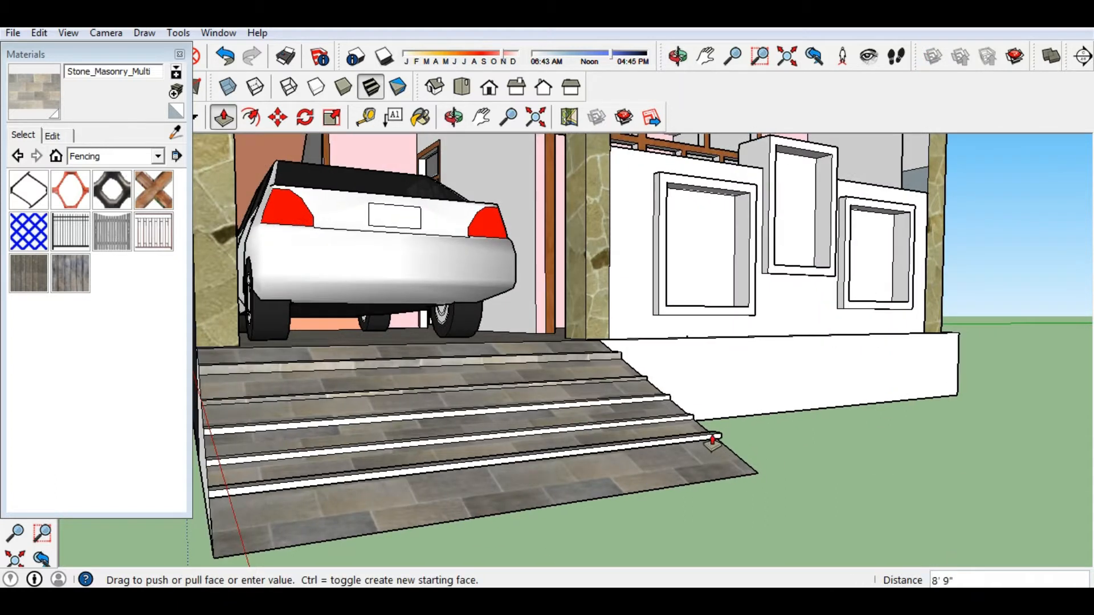
{"action": "middle_click_drag", "start_coordinate": [716, 440], "coordinate": [508, 524]}
{"action": "left_click", "coordinate": [361, 491]}
{"action": "scroll", "coordinate": [420, 469], "scroll_direction": "down", "scroll_amount": 3}
{"action": "scroll", "coordinate": [482, 508], "scroll_direction": "up", "scroll_amount": 3}
{"action": "left_click", "coordinate": [467, 494]}
{"action": "middle_click_drag", "start_coordinate": [687, 437], "coordinate": [256, 464]}
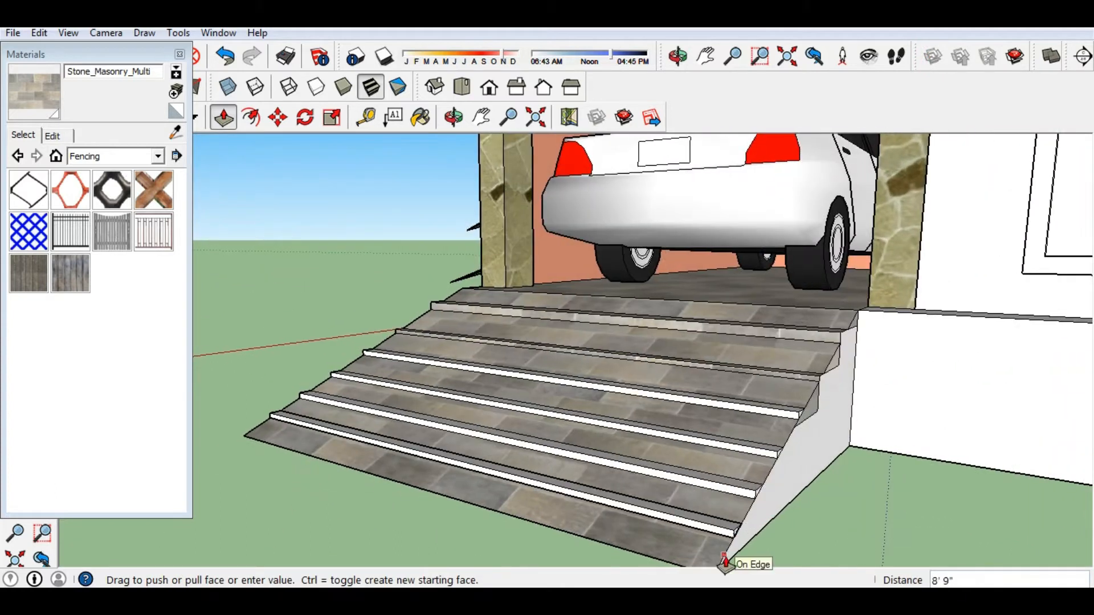
{"action": "left_click", "coordinate": [724, 562]}
Orbit out to an elevated view of the house and the new stone stairs.
{"action": "middle_click_drag", "start_coordinate": [542, 442], "coordinate": [555, 539]}
{"action": "scroll", "coordinate": [402, 391], "scroll_direction": "up", "scroll_amount": 5}
{"action": "scroll", "coordinate": [349, 342], "scroll_direction": "down", "scroll_amount": 5}
{"action": "middle_click_drag", "start_coordinate": [454, 517], "coordinate": [291, 509]}
{"action": "scroll", "coordinate": [652, 489], "scroll_direction": "down", "scroll_amount": 3}
{"action": "scroll", "coordinate": [510, 448], "scroll_direction": "down", "scroll_amount": 2}
{"action": "middle_click_drag", "start_coordinate": [511, 448], "coordinate": [471, 471]}
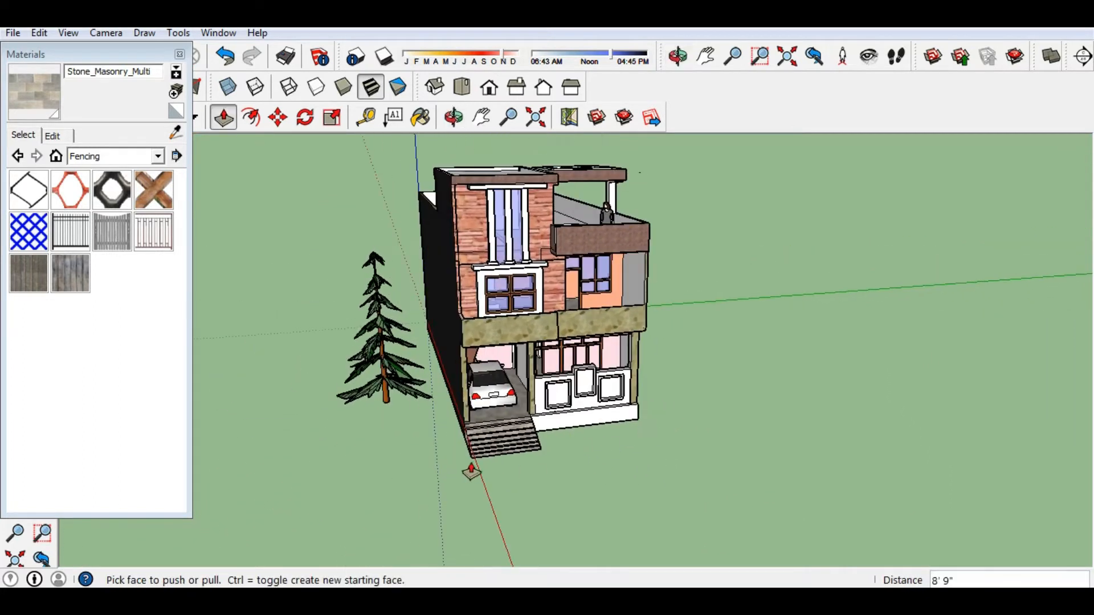
Close the Materials panel and move the pine tree to the house's front-left corner by the carport.
{"action": "left_click", "coordinate": [180, 55]}
{"action": "key", "text": "space"}
{"action": "left_click", "coordinate": [380, 397]}
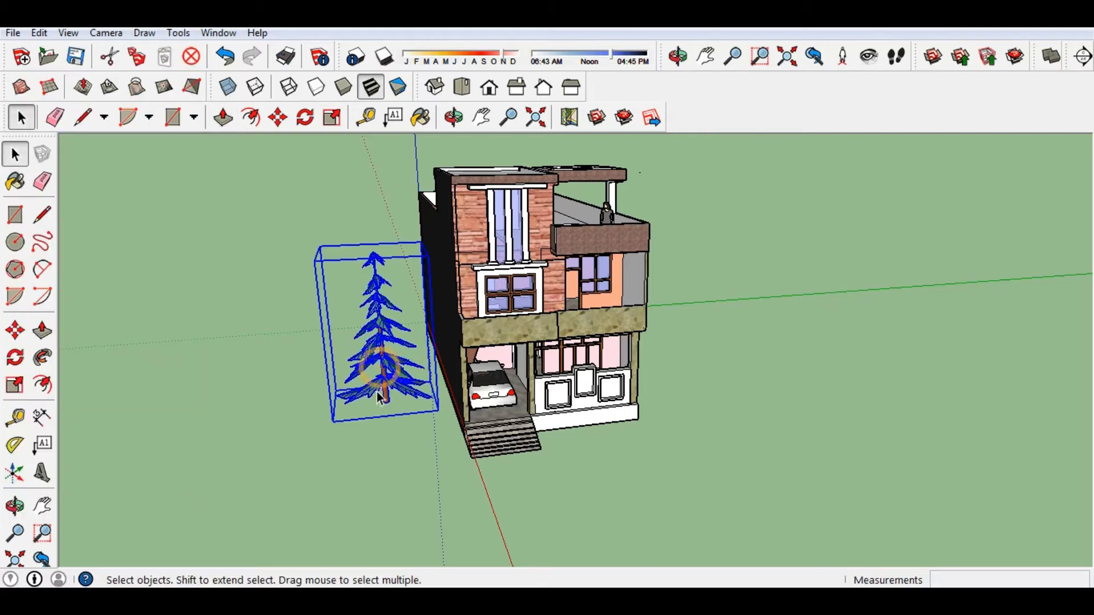
{"action": "key", "text": "m"}
{"action": "middle_click_drag", "start_coordinate": [278, 449], "coordinate": [259, 481]}
{"action": "left_click", "coordinate": [541, 406]}
{"action": "left_click", "coordinate": [630, 405]}
{"action": "scroll", "coordinate": [439, 452], "scroll_direction": "down", "scroll_amount": 2}
{"action": "scroll", "coordinate": [463, 384], "scroll_direction": "up", "scroll_amount": 4}
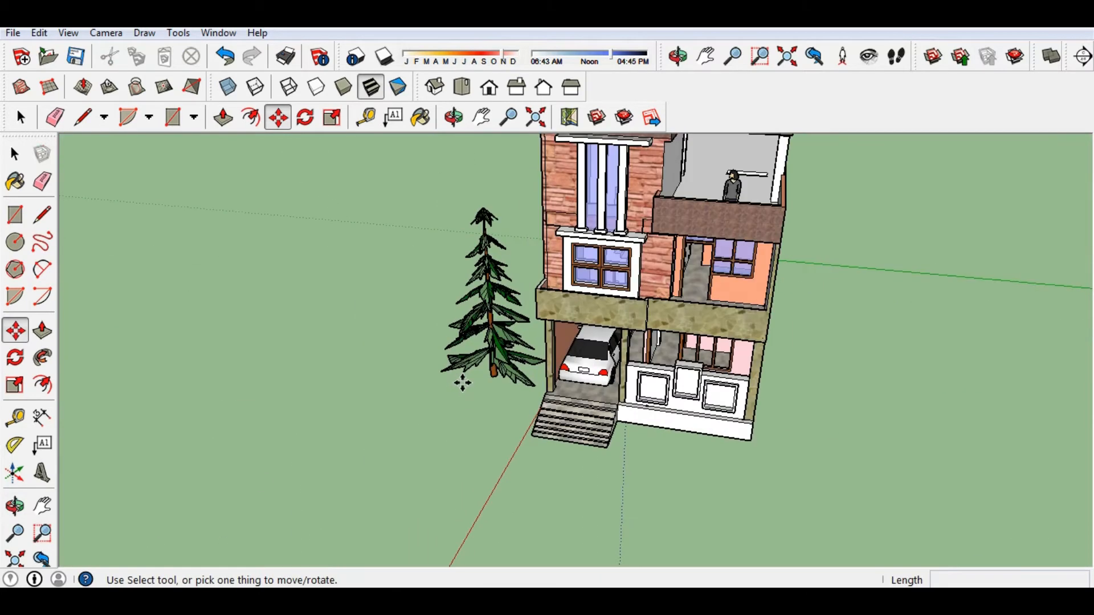
{"action": "scroll", "coordinate": [462, 384], "scroll_direction": "down", "scroll_amount": 1}
{"action": "scroll", "coordinate": [664, 433], "scroll_direction": "up", "scroll_amount": 3}
{"action": "scroll", "coordinate": [747, 413], "scroll_direction": "up", "scroll_amount": 4}
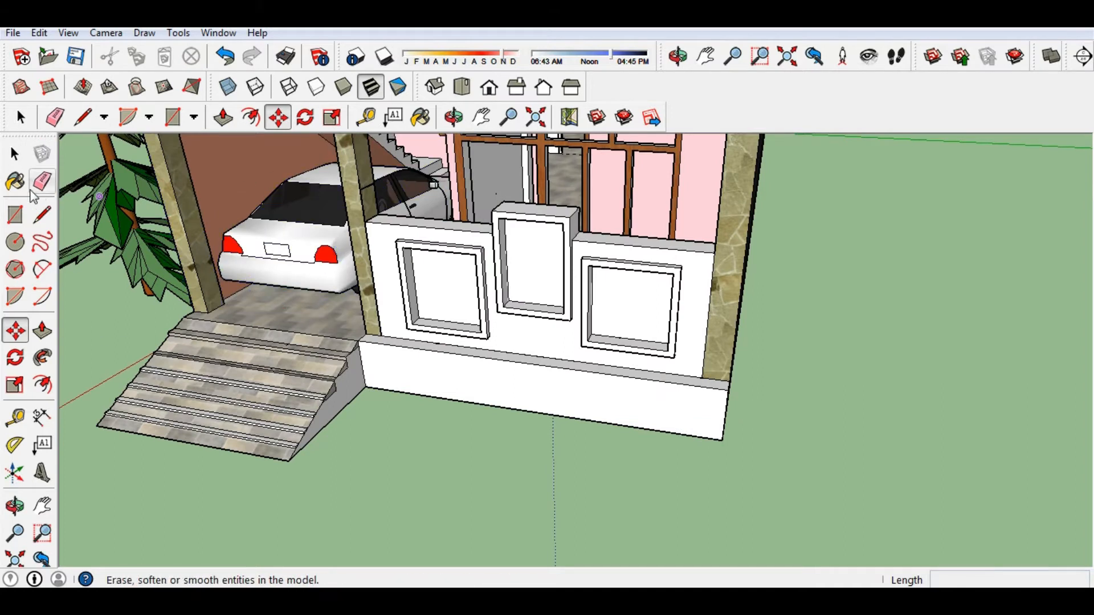
Paint the low front wall with Stone_Granite_Midnite from the Stone collection.
{"action": "left_click", "coordinate": [14, 181]}
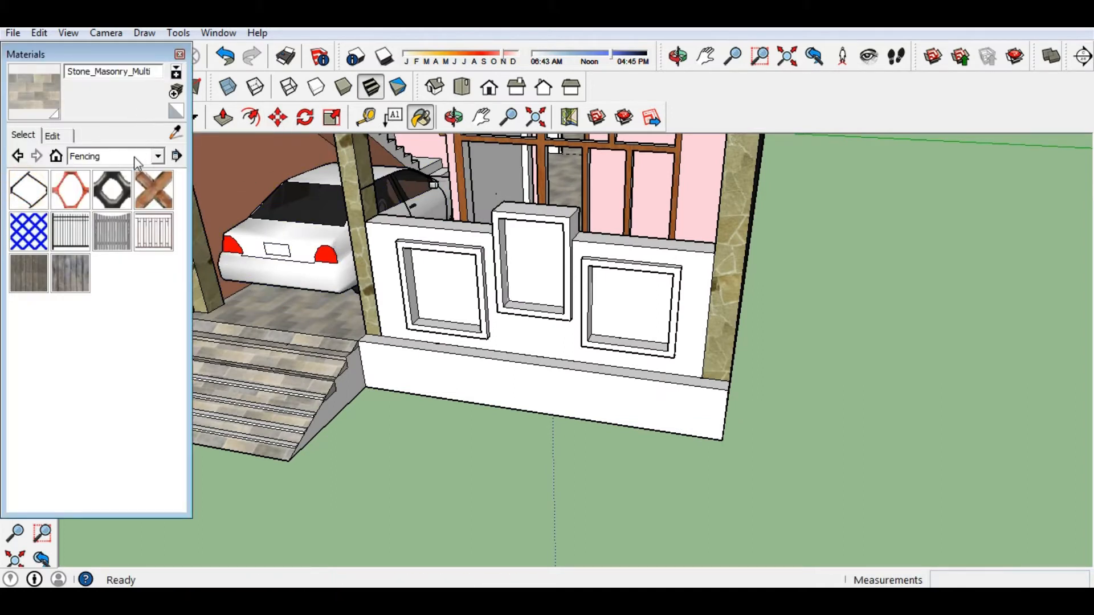
{"action": "left_click", "coordinate": [158, 157]}
{"action": "left_click", "coordinate": [117, 287]}
{"action": "left_click", "coordinate": [142, 190]}
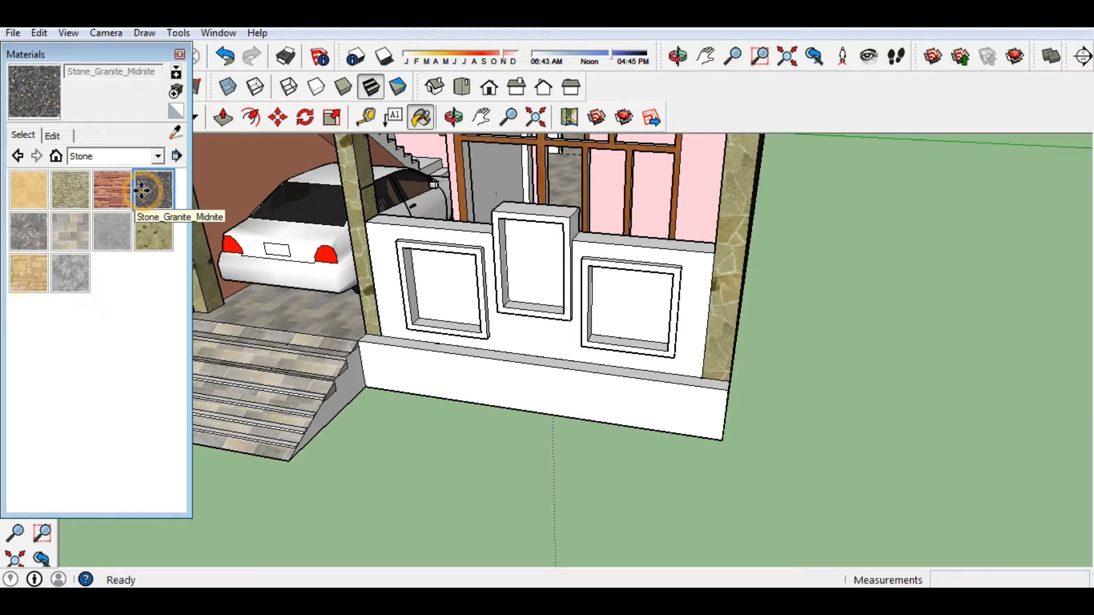
{"action": "left_click", "coordinate": [53, 136]}
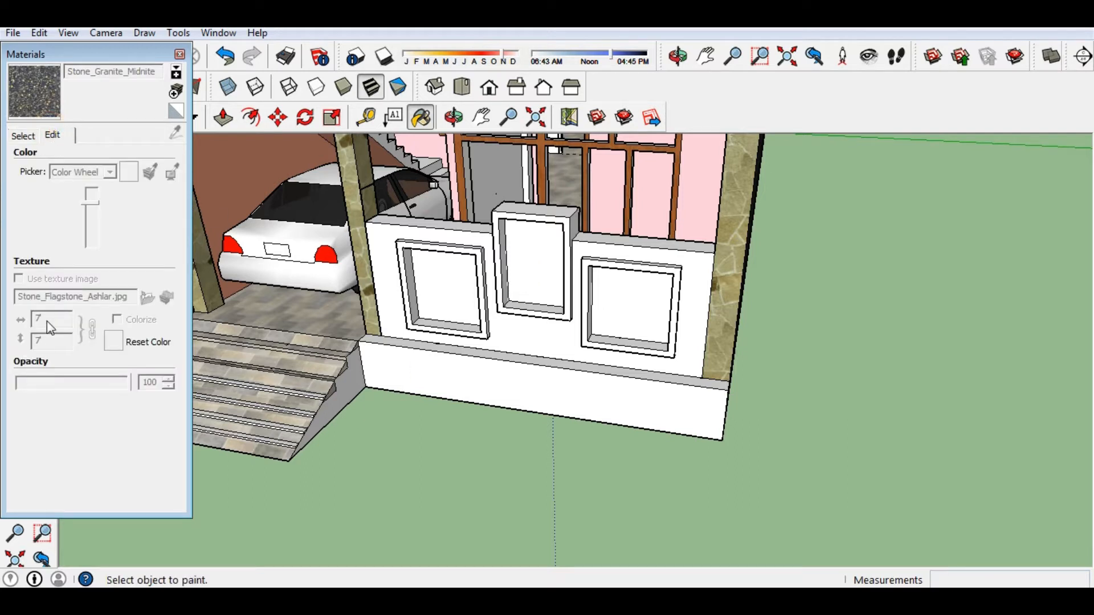
{"action": "left_click", "coordinate": [20, 136]}
{"action": "left_click", "coordinate": [394, 232]}
{"action": "middle_click_drag", "start_coordinate": [393, 229], "coordinate": [498, 200]}
{"action": "scroll", "coordinate": [498, 200], "scroll_direction": "up", "scroll_amount": 2}
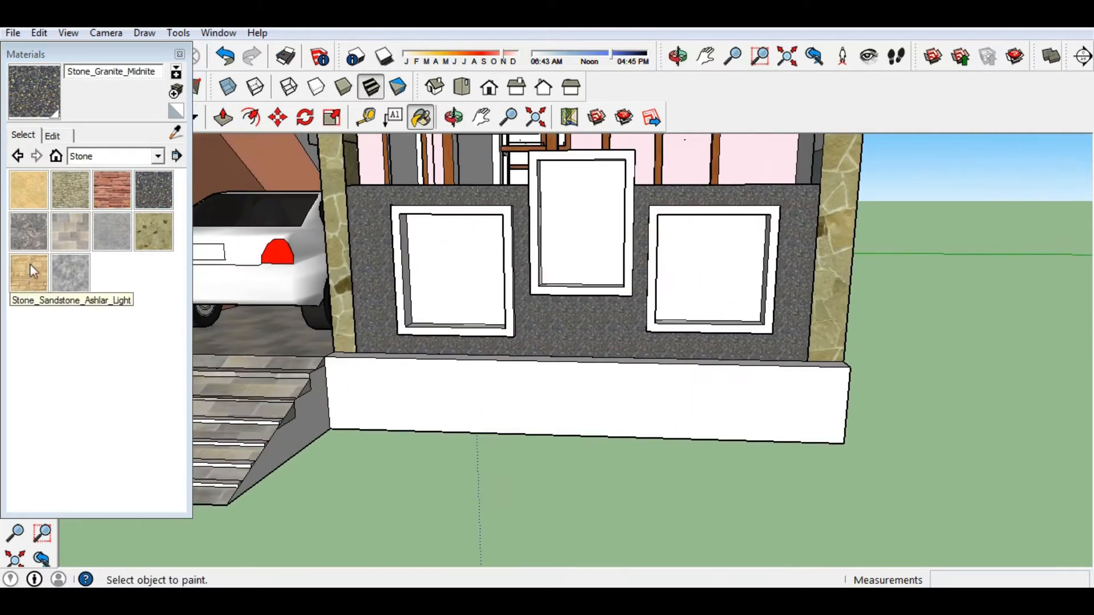
Fill the three window openings with Stone_Masonry_Multi masonry.
{"action": "left_click", "coordinate": [70, 231]}
{"action": "left_click", "coordinate": [588, 221]}
{"action": "left_click", "coordinate": [466, 273]}
{"action": "left_click", "coordinate": [706, 283]}
{"action": "scroll", "coordinate": [632, 341], "scroll_direction": "down", "scroll_amount": 2}
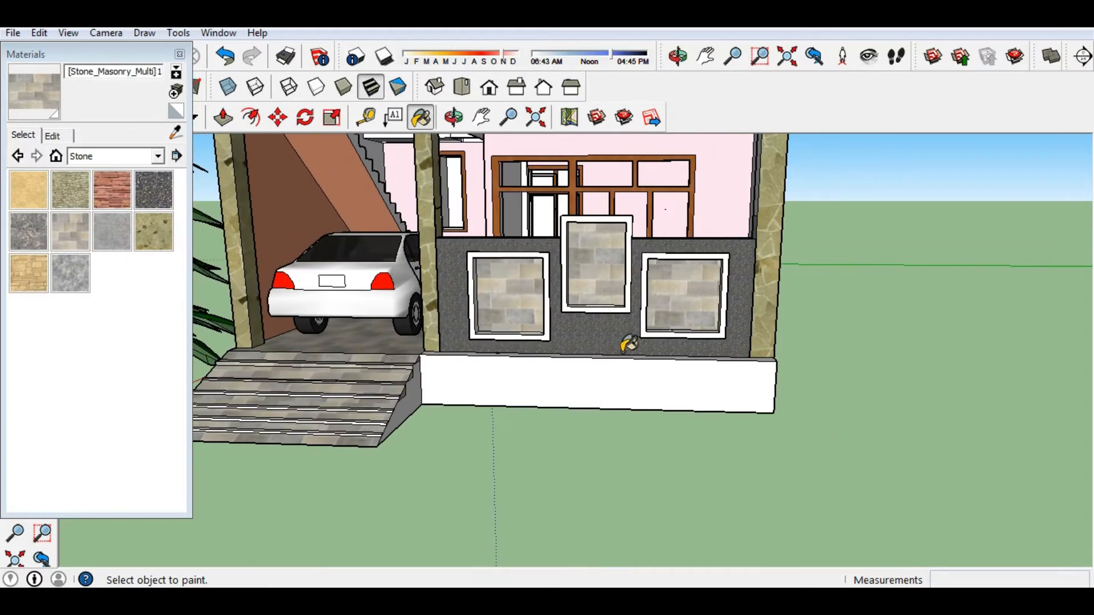
{"action": "scroll", "coordinate": [444, 220], "scroll_direction": "up", "scroll_amount": 2}
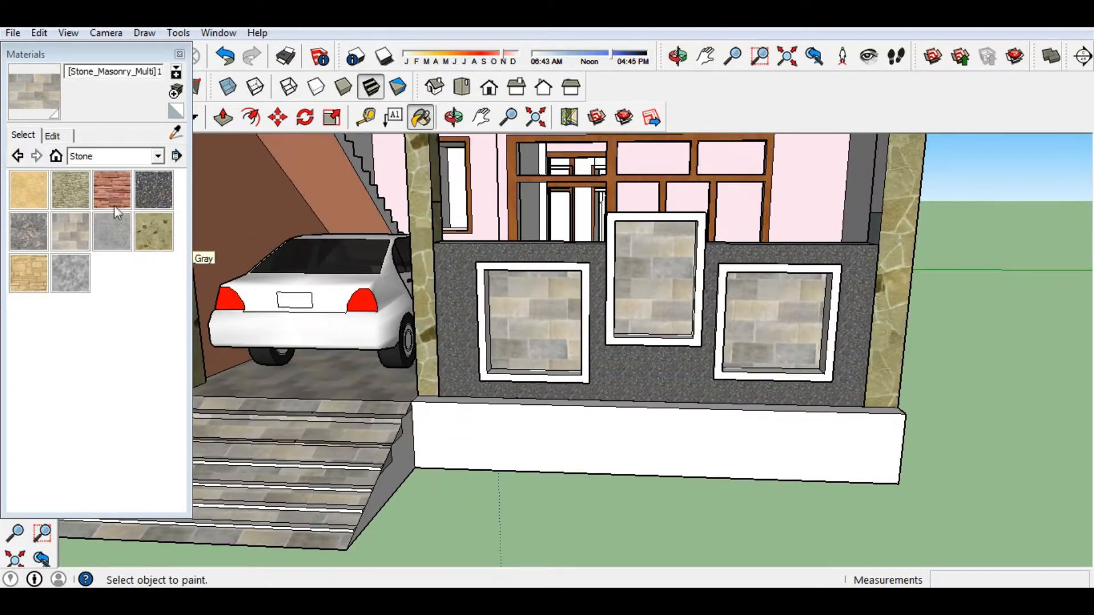
{"action": "scroll", "coordinate": [615, 316], "scroll_direction": "up", "scroll_amount": 2}
{"action": "scroll", "coordinate": [452, 379], "scroll_direction": "down", "scroll_amount": 5}
Paint the left window frame with Stone_Granite_Midnite.
{"action": "middle_click_drag", "start_coordinate": [451, 379], "coordinate": [518, 420]}
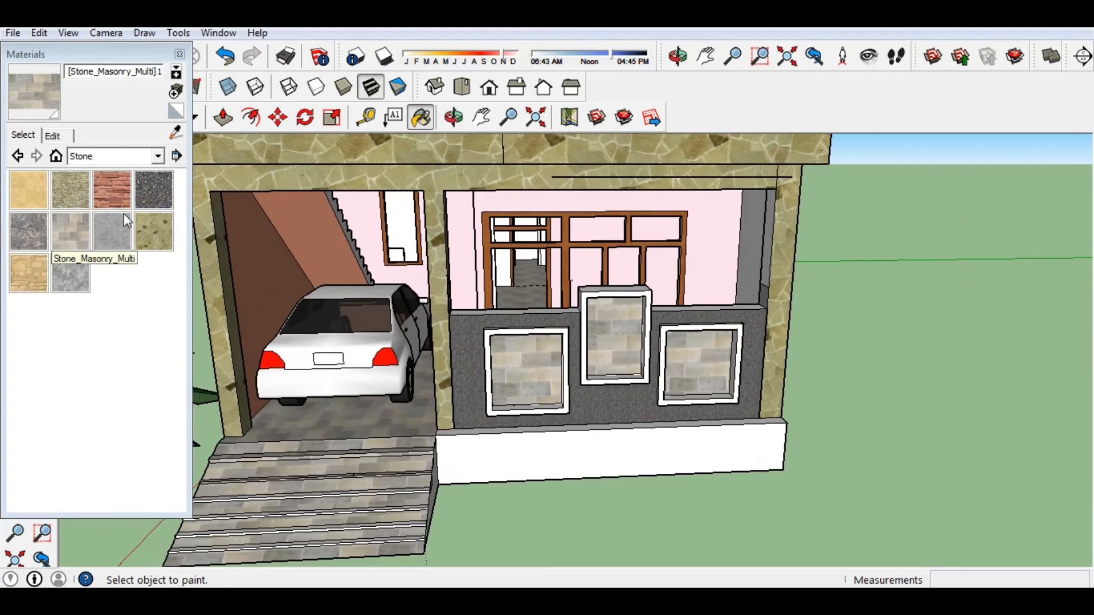
{"action": "middle_click_drag", "start_coordinate": [723, 391], "coordinate": [731, 358]}
{"action": "scroll", "coordinate": [513, 342], "scroll_direction": "up", "scroll_amount": 3}
{"action": "middle_click_drag", "start_coordinate": [512, 341], "coordinate": [374, 335]}
{"action": "scroll", "coordinate": [378, 322], "scroll_direction": "up", "scroll_amount": 2}
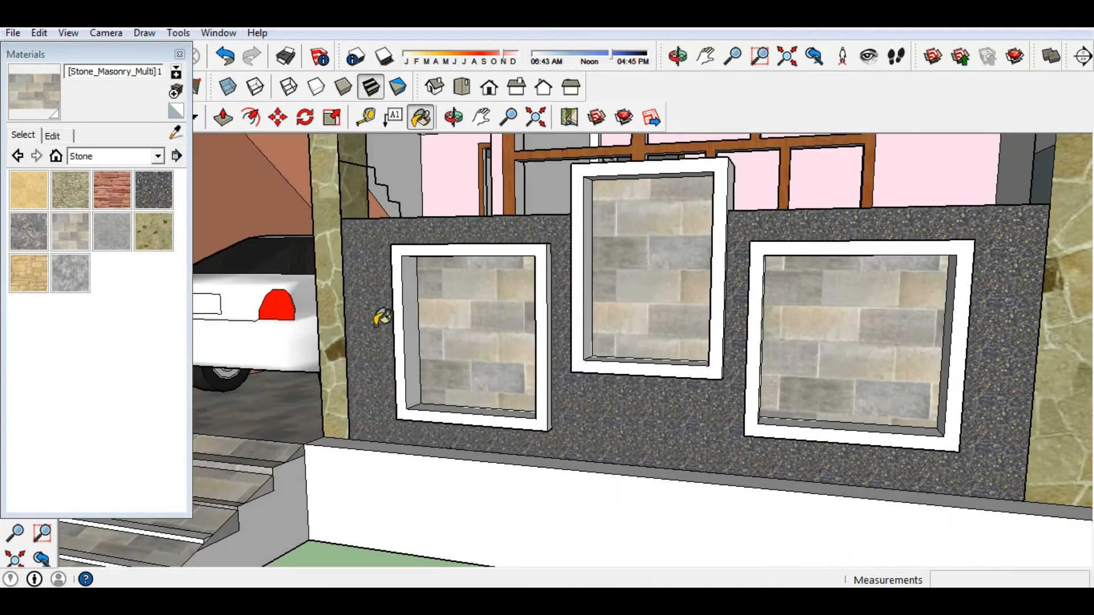
{"action": "left_click", "coordinate": [146, 197]}
{"action": "left_click", "coordinate": [454, 244]}
Paint the left window frame's front and side faces, first granite and then grey stone.
{"action": "mouse_move", "coordinate": [454, 245]}
{"action": "middle_mouse_down"}
{"action": "mouse_move", "coordinate": [610, 244]}
{"action": "mouse_move", "coordinate": [675, 275]}
{"action": "mouse_move", "coordinate": [498, 288]}
{"action": "mouse_move", "coordinate": [561, 334]}
{"action": "mouse_move", "coordinate": [345, 373]}
{"action": "mouse_move", "coordinate": [520, 359]}
{"action": "mouse_move", "coordinate": [433, 319]}
{"action": "middle_mouse_up"}
{"action": "left_click", "coordinate": [672, 278]}
{"action": "left_click", "coordinate": [112, 230]}
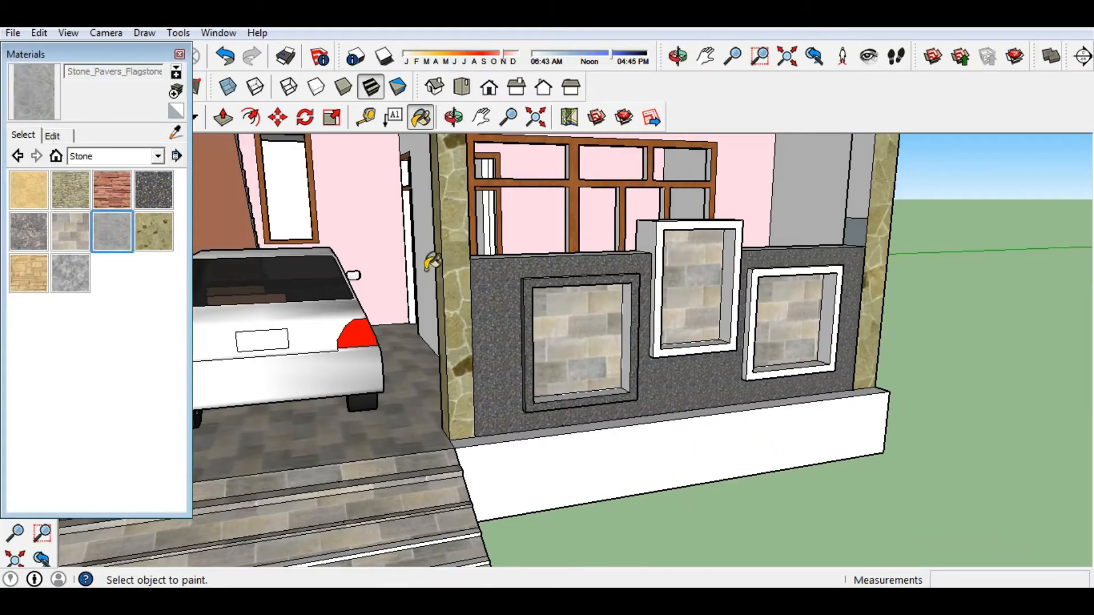
{"action": "left_click", "coordinate": [574, 278]}
{"action": "mouse_move", "coordinate": [595, 315]}
{"action": "middle_mouse_down"}
{"action": "mouse_move", "coordinate": [508, 332]}
{"action": "mouse_move", "coordinate": [570, 341]}
{"action": "mouse_move", "coordinate": [630, 317]}
{"action": "middle_mouse_up"}
{"action": "left_click", "coordinate": [630, 318]}
{"action": "middle_click_drag", "start_coordinate": [752, 310], "coordinate": [295, 336]}
Paint the left window frame's front and side faces red with Color_A07 from the Colors collection.
{"action": "left_click", "coordinate": [118, 155]}
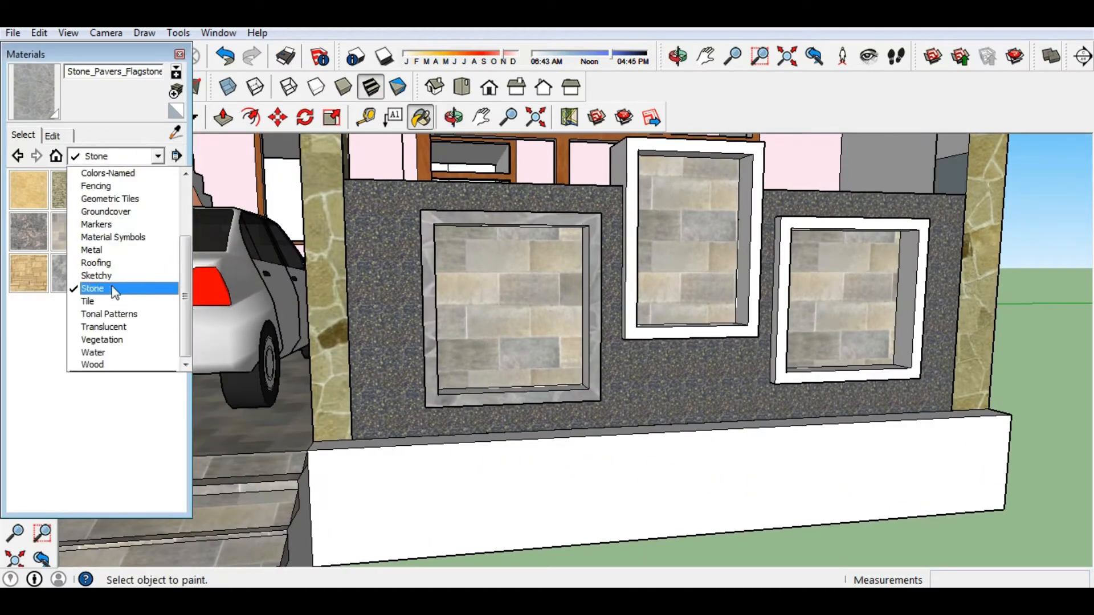
{"action": "scroll", "coordinate": [122, 270], "scroll_direction": "up", "scroll_amount": 3}
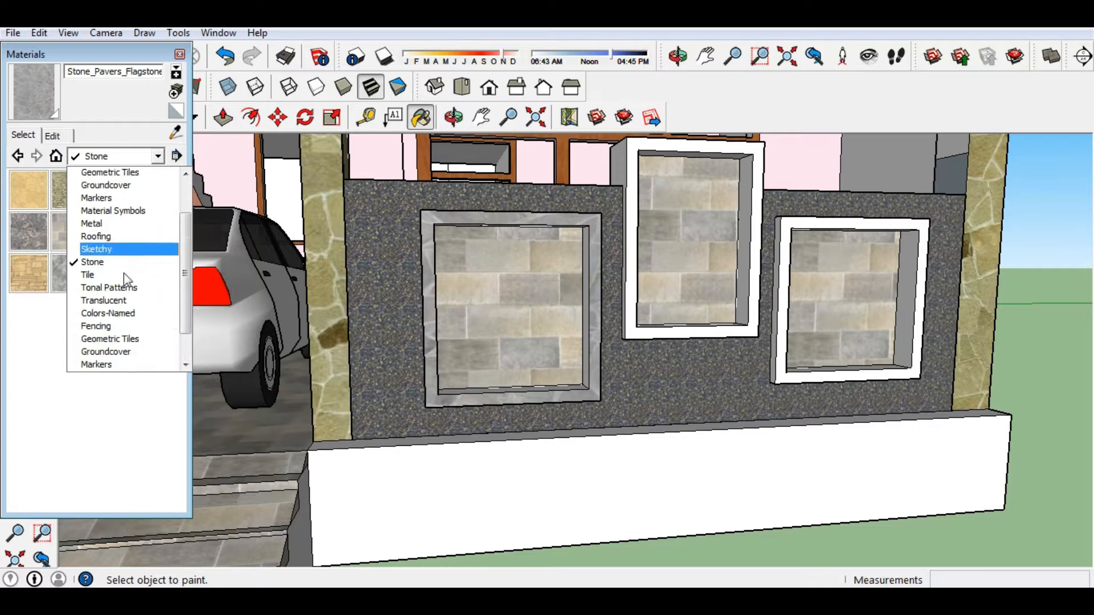
{"action": "left_click", "coordinate": [109, 250]}
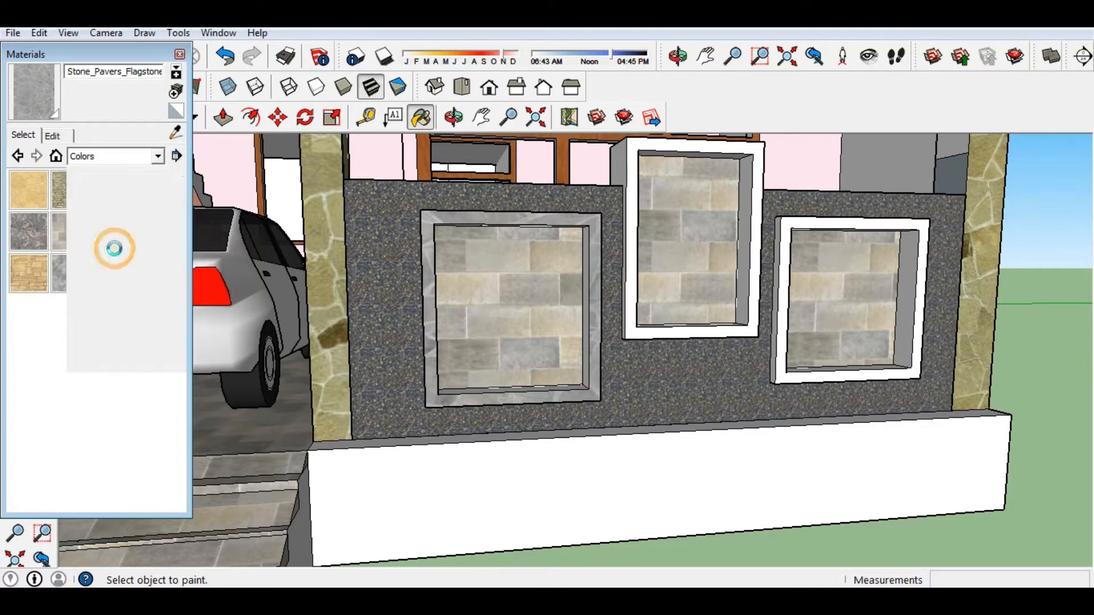
{"action": "left_click", "coordinate": [28, 356]}
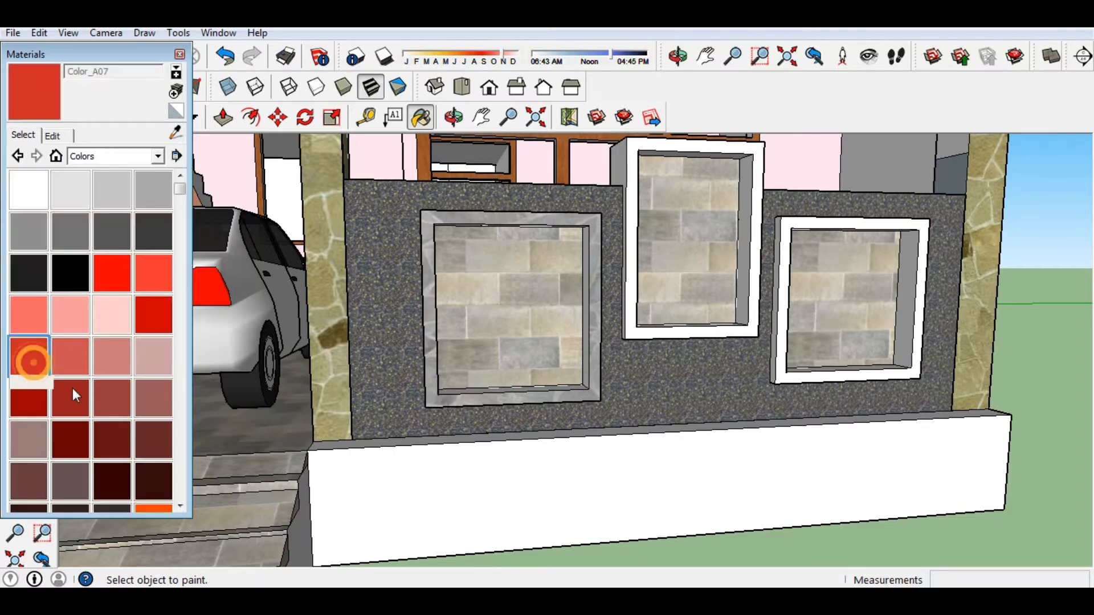
{"action": "left_click", "coordinate": [428, 251]}
{"action": "middle_click_drag", "start_coordinate": [476, 285], "coordinate": [634, 319]}
{"action": "left_click", "coordinate": [593, 318]}
{"action": "middle_click_drag", "start_coordinate": [791, 297], "coordinate": [501, 320]}
{"action": "scroll", "coordinate": [502, 320], "scroll_direction": "down", "scroll_amount": 5}
{"action": "middle_click_drag", "start_coordinate": [477, 377], "coordinate": [581, 360]}
{"action": "scroll", "coordinate": [74, 325], "scroll_direction": "up", "scroll_amount": 2}
{"action": "left_click_drag", "start_coordinate": [180, 190], "coordinate": [183, 457]}
Switch to the Colors-Named collection and try DeepPink, then LightPink, on the left window frame.
{"action": "left_click", "coordinate": [158, 156]}
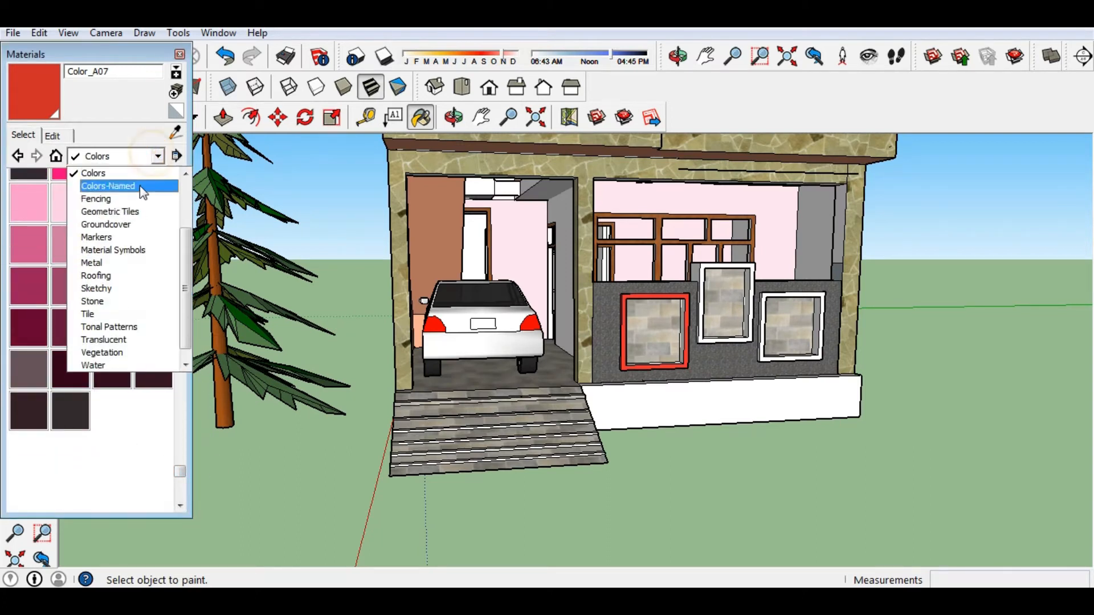
{"action": "left_click", "coordinate": [139, 183]}
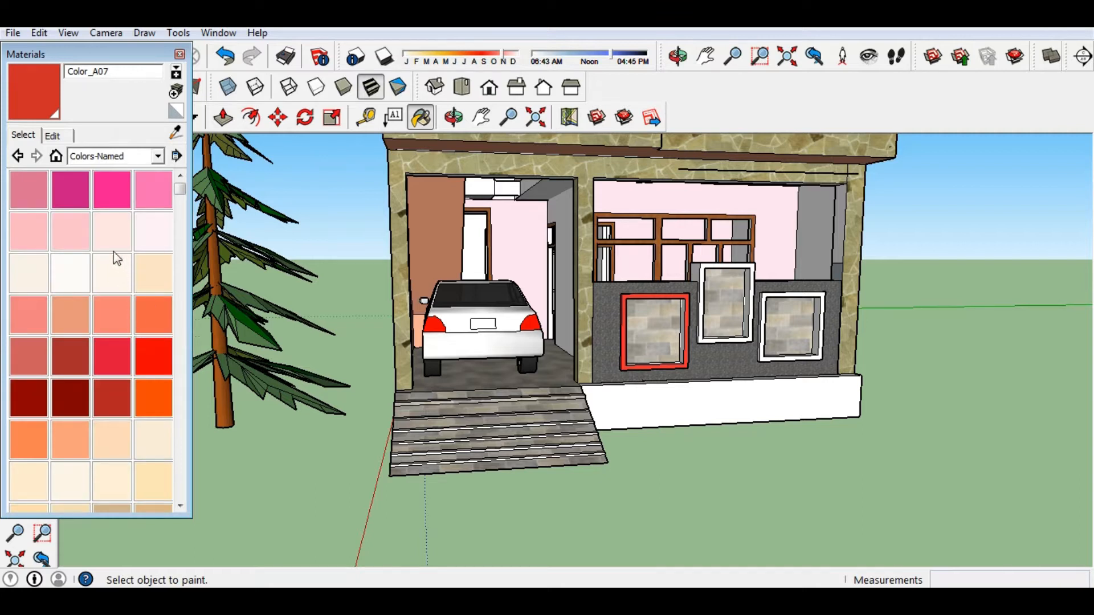
{"action": "left_click", "coordinate": [125, 211]}
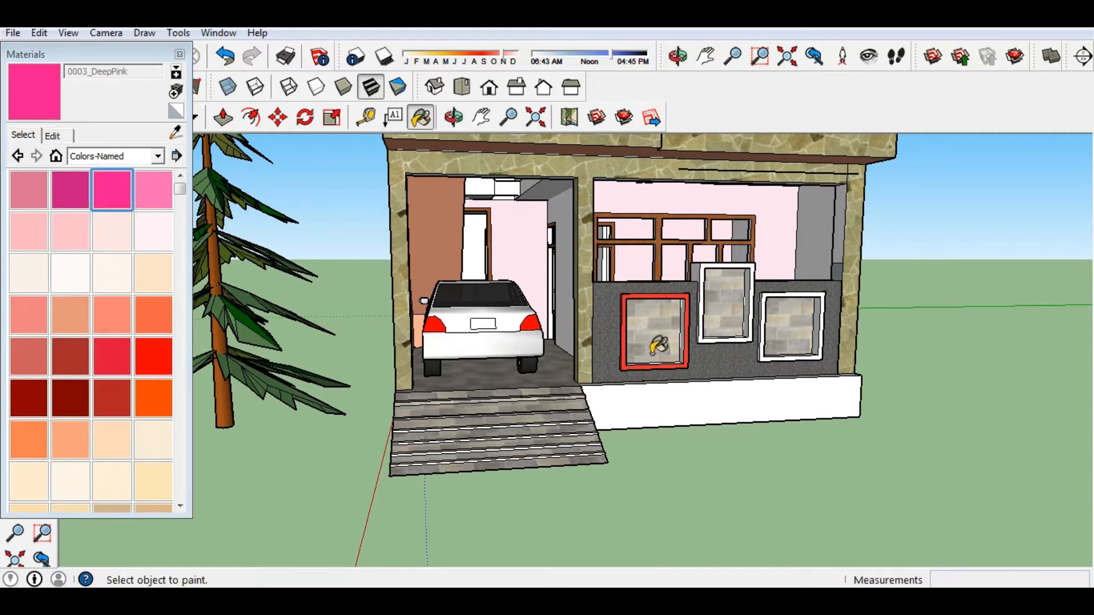
{"action": "scroll", "coordinate": [638, 316], "scroll_direction": "up", "scroll_amount": 4}
{"action": "left_click", "coordinate": [611, 265]}
{"action": "left_click", "coordinate": [28, 239]}
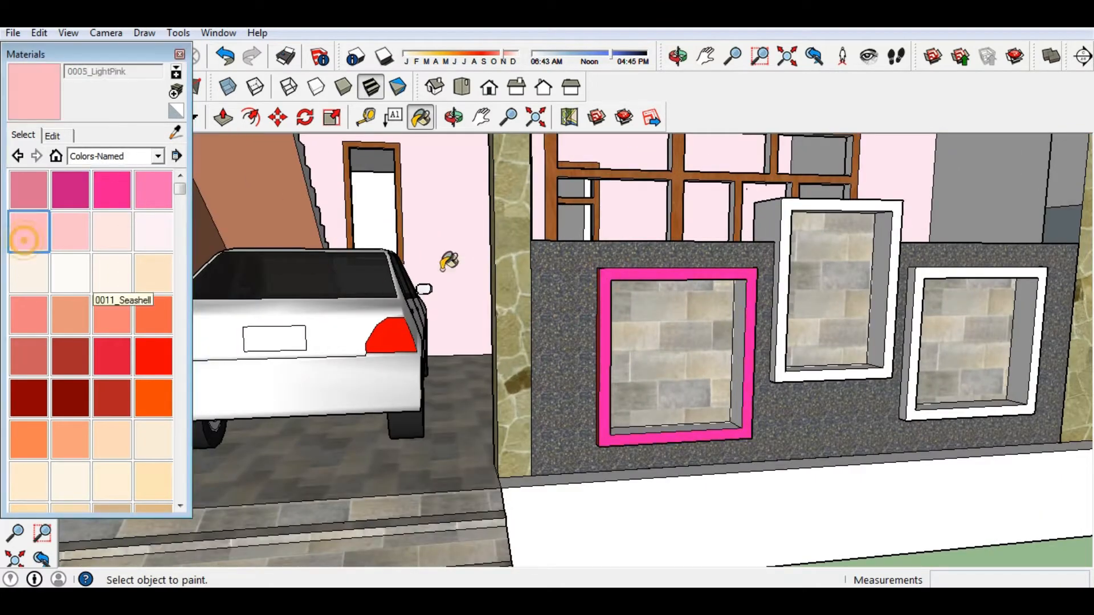
{"action": "left_click", "coordinate": [606, 268]}
Paint the window frame 0018_Brown and orbit to an oblique view of the window wall.
{"action": "left_click", "coordinate": [57, 360]}
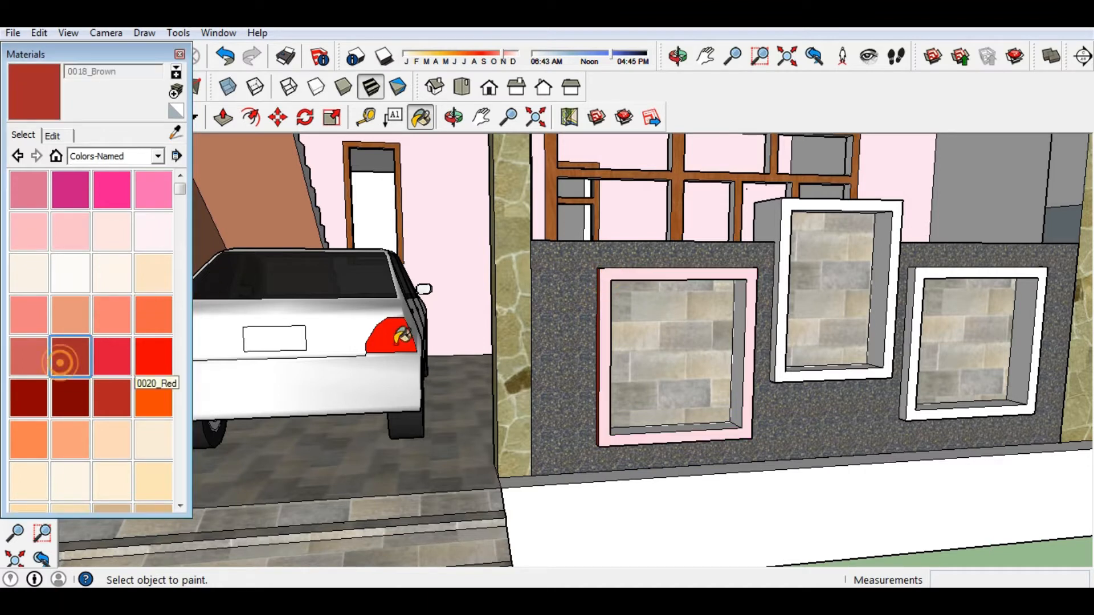
{"action": "left_click", "coordinate": [610, 265]}
{"action": "middle_click_drag", "start_coordinate": [610, 266], "coordinate": [467, 317]}
{"action": "scroll", "coordinate": [467, 317], "scroll_direction": "down", "scroll_amount": 6}
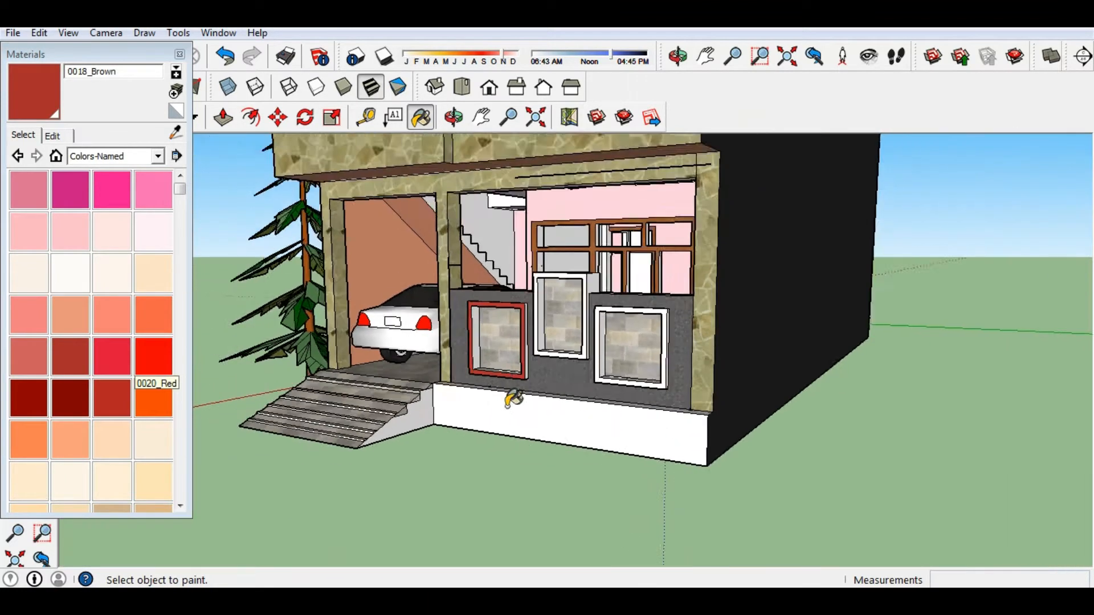
{"action": "mouse_move", "coordinate": [547, 481]}
{"action": "middle_mouse_down"}
{"action": "mouse_move", "coordinate": [570, 456]}
{"action": "mouse_move", "coordinate": [496, 476]}
{"action": "middle_mouse_up"}
{"action": "scroll", "coordinate": [512, 422], "scroll_direction": "up", "scroll_amount": 8}
{"action": "scroll", "coordinate": [517, 298], "scroll_direction": "up", "scroll_amount": 4}
{"action": "scroll", "coordinate": [513, 289], "scroll_direction": "down", "scroll_amount": 8}
{"action": "scroll", "coordinate": [593, 353], "scroll_direction": "up", "scroll_amount": 6}
{"action": "middle_click_drag", "start_coordinate": [562, 388], "coordinate": [534, 329]}
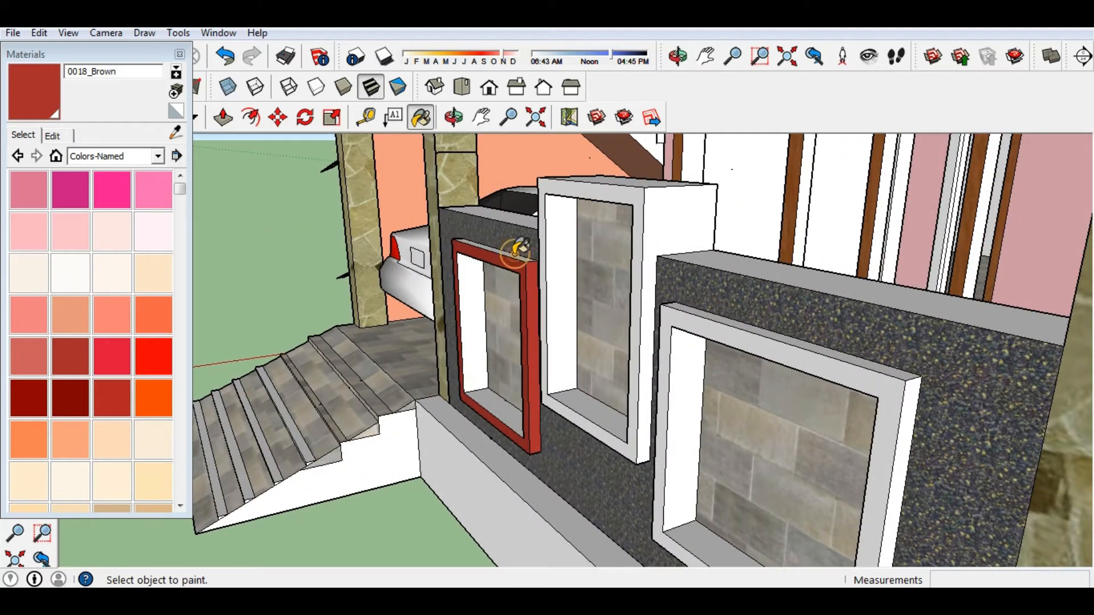
{"action": "scroll", "coordinate": [510, 249], "scroll_direction": "up", "scroll_amount": 3}
{"action": "scroll", "coordinate": [415, 310], "scroll_direction": "down", "scroll_amount": 5}
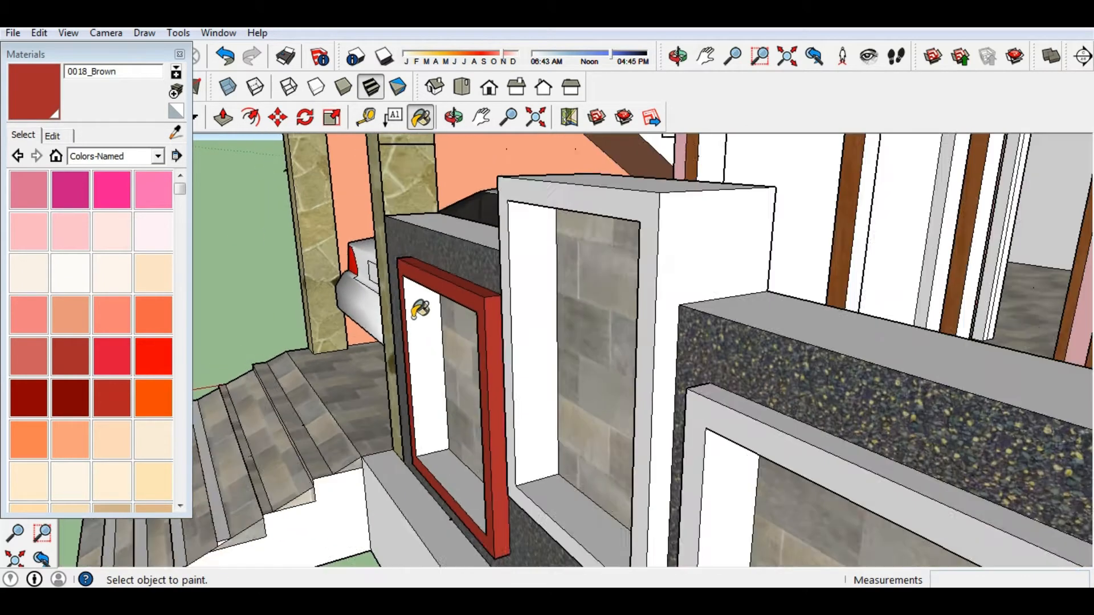
{"action": "scroll", "coordinate": [519, 264], "scroll_direction": "down", "scroll_amount": 2}
Paint the tall box's side face 0018_Brown and check the red frame from side and corner views.
{"action": "left_click", "coordinate": [558, 278]}
{"action": "mouse_move", "coordinate": [559, 278]}
{"action": "middle_mouse_down"}
{"action": "mouse_move", "coordinate": [613, 228]}
{"action": "mouse_move", "coordinate": [615, 285]}
{"action": "mouse_move", "coordinate": [653, 241]}
{"action": "mouse_move", "coordinate": [571, 344]}
{"action": "mouse_move", "coordinate": [518, 235]}
{"action": "middle_mouse_up"}
{"action": "scroll", "coordinate": [527, 252], "scroll_direction": "up", "scroll_amount": 4}
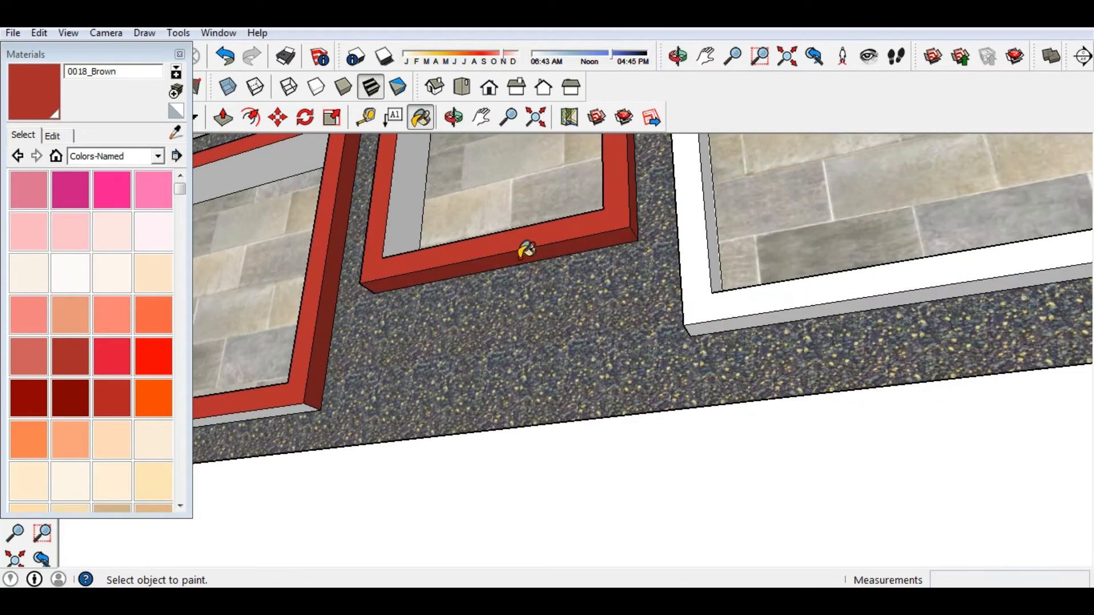
{"action": "scroll", "coordinate": [296, 387], "scroll_direction": "down", "scroll_amount": 5}
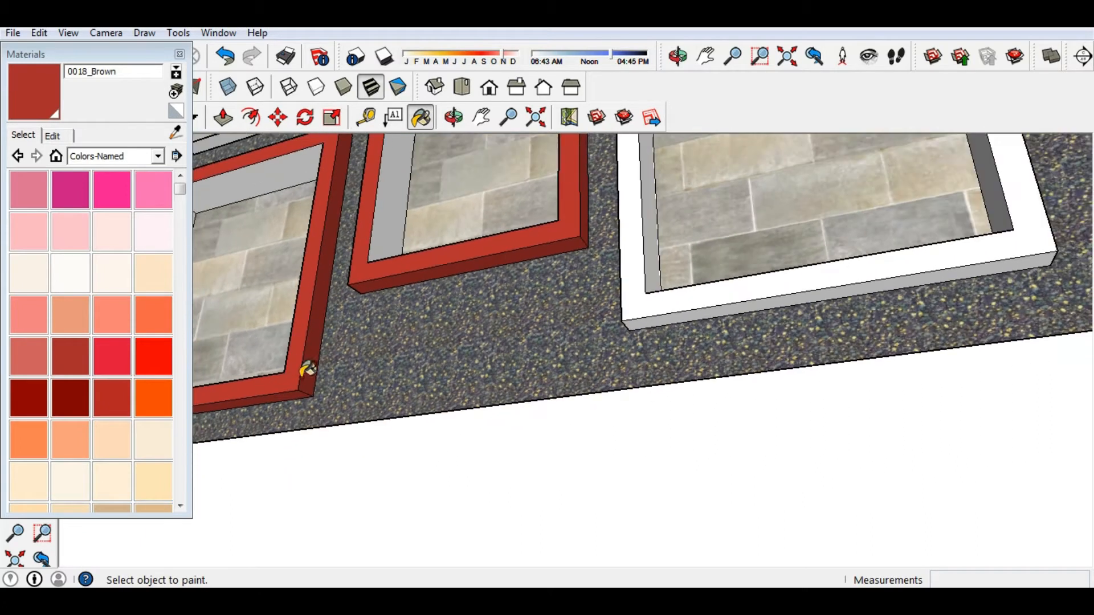
{"action": "scroll", "coordinate": [653, 317], "scroll_direction": "up", "scroll_amount": 3}
{"action": "scroll", "coordinate": [532, 310], "scroll_direction": "down", "scroll_amount": 2}
{"action": "mouse_move", "coordinate": [532, 310]}
{"action": "middle_mouse_down"}
{"action": "mouse_move", "coordinate": [457, 393]}
{"action": "mouse_move", "coordinate": [482, 364]}
{"action": "mouse_move", "coordinate": [513, 365]}
{"action": "mouse_move", "coordinate": [488, 330]}
{"action": "mouse_move", "coordinate": [525, 361]}
{"action": "mouse_move", "coordinate": [541, 302]}
{"action": "mouse_move", "coordinate": [806, 320]}
{"action": "mouse_move", "coordinate": [503, 356]}
{"action": "middle_mouse_up"}
{"action": "mouse_move", "coordinate": [647, 411]}
{"action": "middle_mouse_down"}
{"action": "mouse_move", "coordinate": [405, 405]}
{"action": "mouse_move", "coordinate": [691, 313]}
{"action": "mouse_move", "coordinate": [511, 425]}
{"action": "mouse_move", "coordinate": [439, 407]}
{"action": "mouse_move", "coordinate": [513, 410]}
{"action": "middle_mouse_up"}
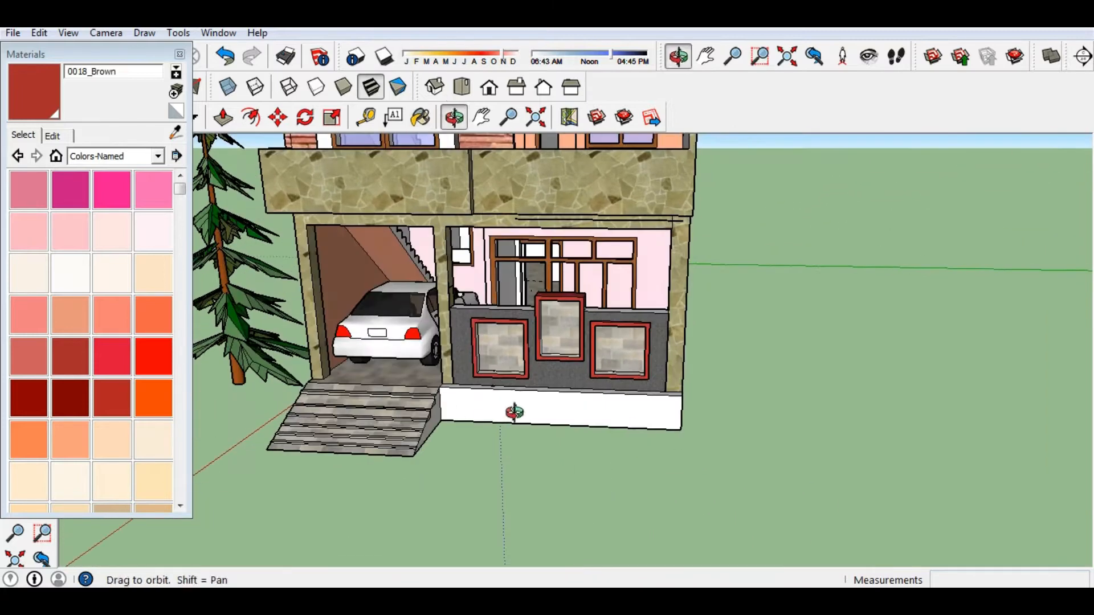
Look up from below and paint the left frame's inner top face brown.
{"action": "scroll", "coordinate": [505, 374], "scroll_direction": "up", "scroll_amount": 8}
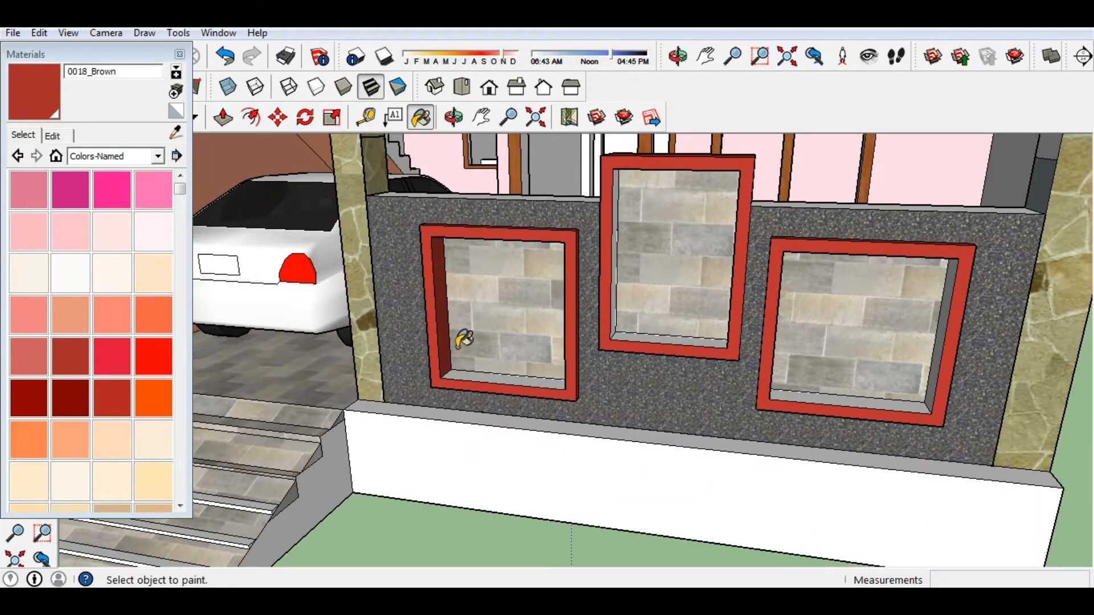
{"action": "middle_click_drag", "start_coordinate": [472, 364], "coordinate": [511, 134]}
{"action": "left_click", "coordinate": [501, 152]}
{"action": "scroll", "coordinate": [517, 245], "scroll_direction": "down", "scroll_amount": 5}
{"action": "mouse_move", "coordinate": [517, 245]}
{"action": "middle_mouse_down"}
{"action": "mouse_move", "coordinate": [493, 529]}
{"action": "mouse_move", "coordinate": [491, 456]}
{"action": "mouse_move", "coordinate": [433, 478]}
{"action": "middle_mouse_up"}
{"action": "scroll", "coordinate": [491, 457], "scroll_direction": "down", "scroll_amount": 3}
{"action": "scroll", "coordinate": [421, 484], "scroll_direction": "up", "scroll_amount": 6}
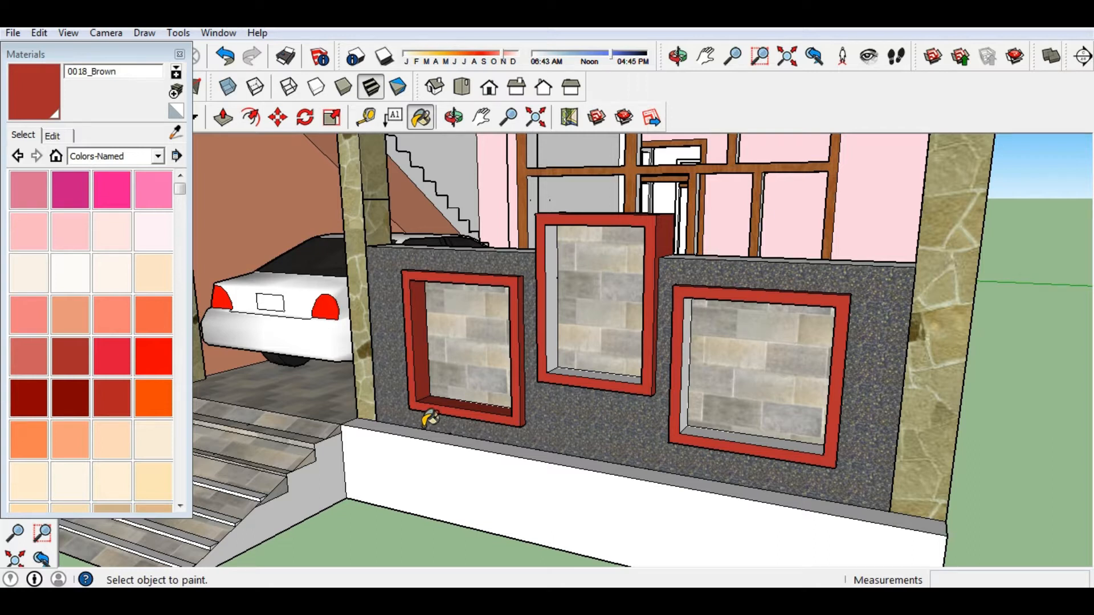
Browse the Geometric Tiles, Tile and Carpet and Textiles material collections.
{"action": "left_click", "coordinate": [157, 159]}
{"action": "left_click", "coordinate": [98, 198]}
{"action": "left_click", "coordinate": [146, 158]}
{"action": "left_click", "coordinate": [98, 303]}
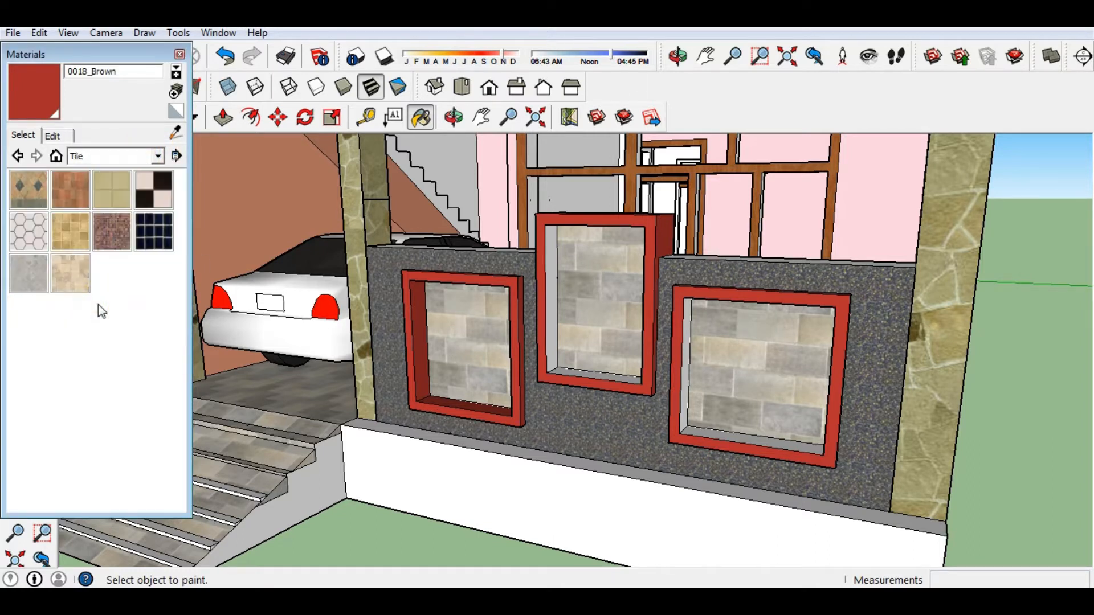
{"action": "left_click", "coordinate": [153, 156]}
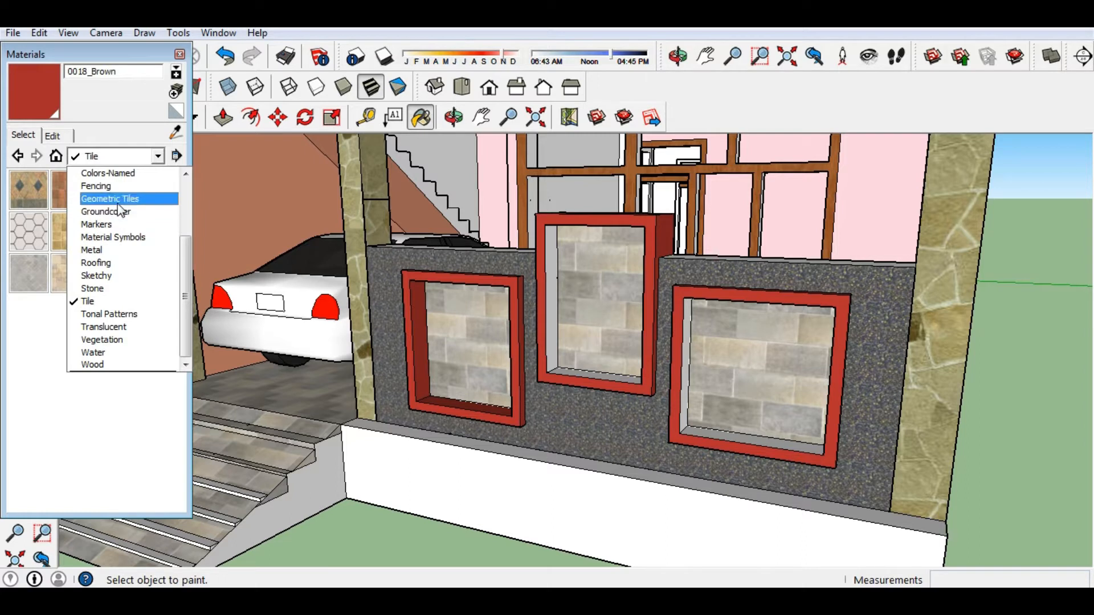
{"action": "scroll", "coordinate": [114, 296], "scroll_direction": "up", "scroll_amount": 3}
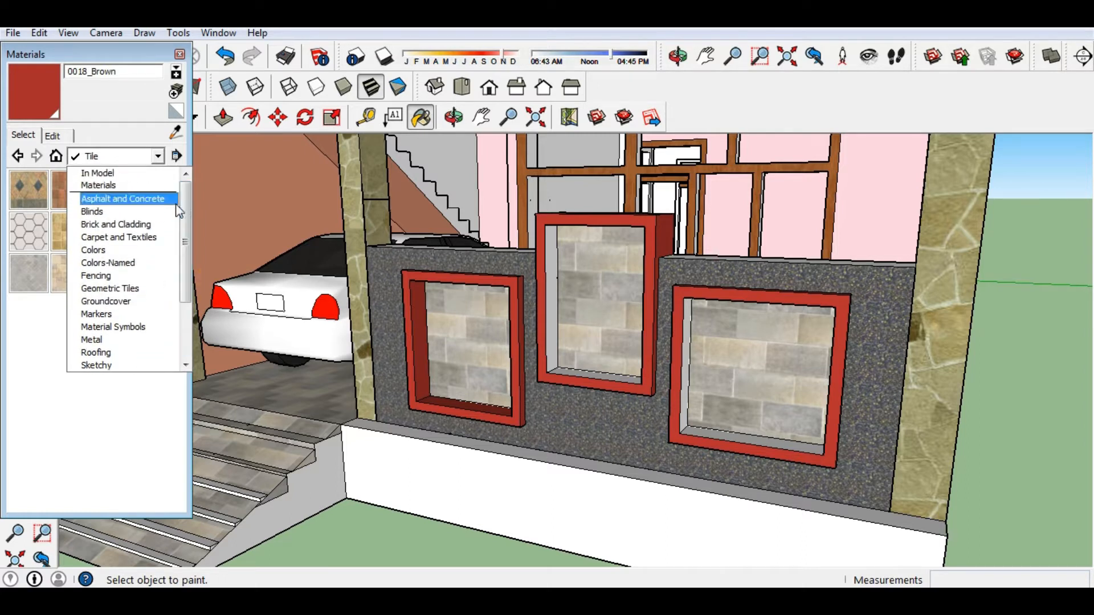
{"action": "left_click", "coordinate": [103, 237]}
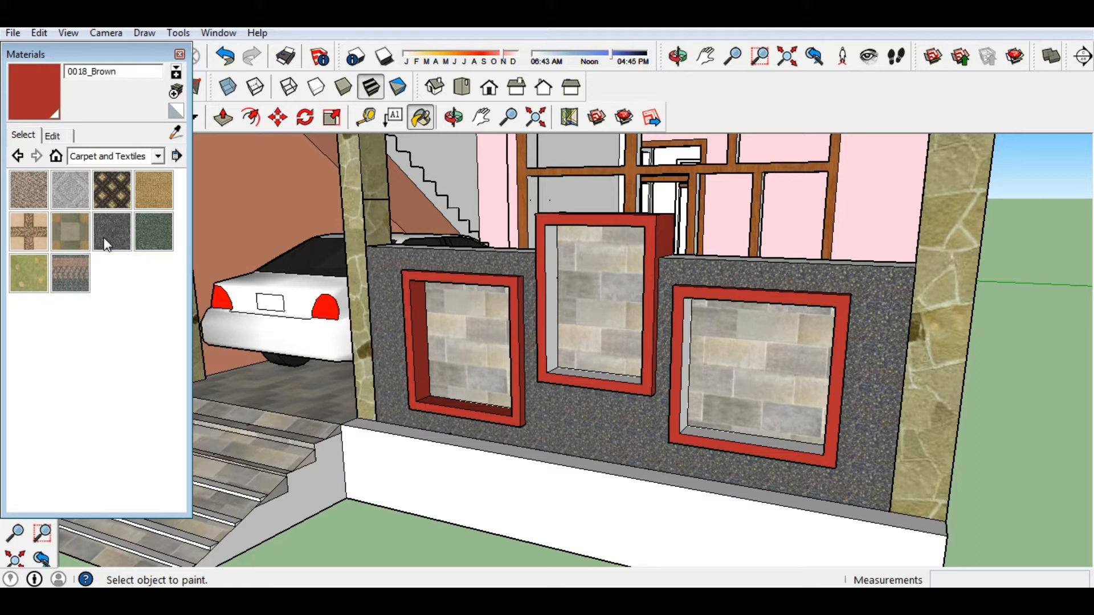
Select Stone_Masonry_Multi from the In Model materials and view its texture settings.
{"action": "left_click", "coordinate": [55, 156]}
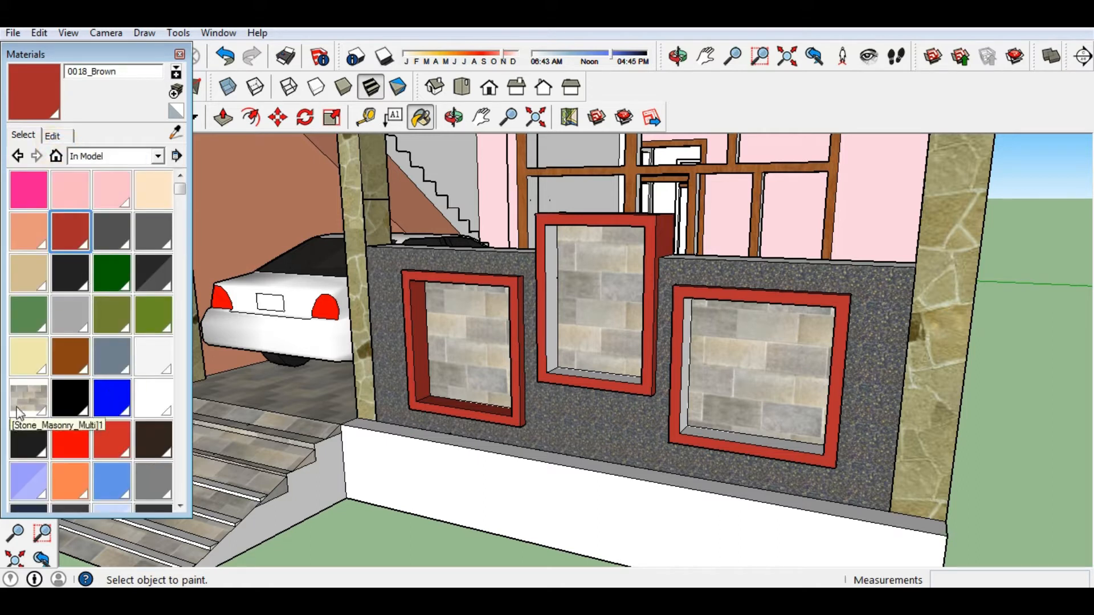
{"action": "left_click", "coordinate": [19, 411]}
{"action": "left_click", "coordinate": [51, 136]}
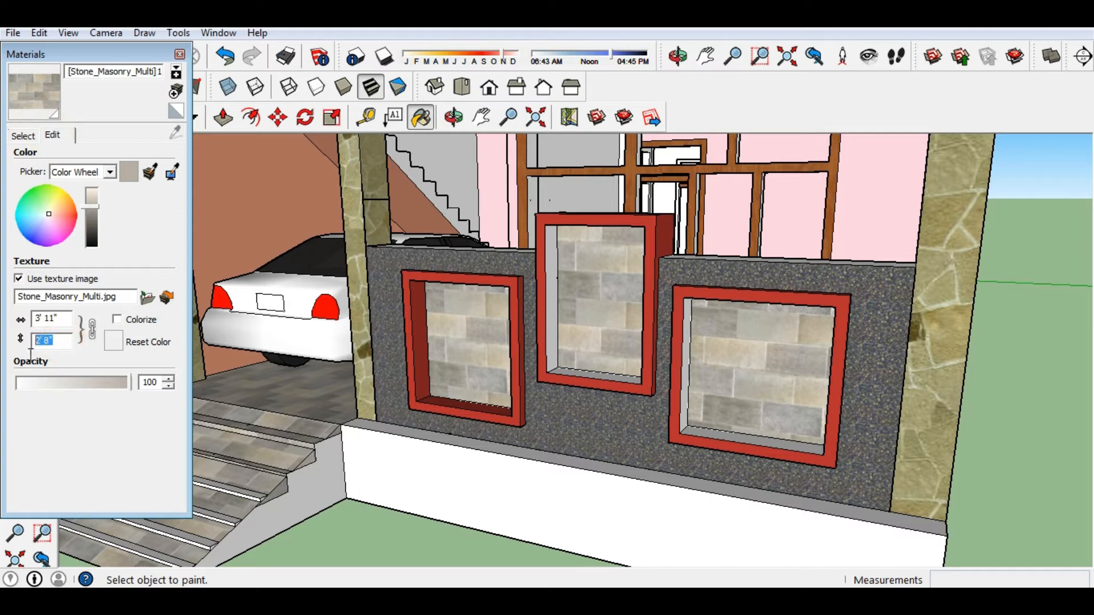
Set the Stone_Masonry_Multi texture height to 3', giving a 4' 4 7/8" width.
{"action": "type", "text": "4"}
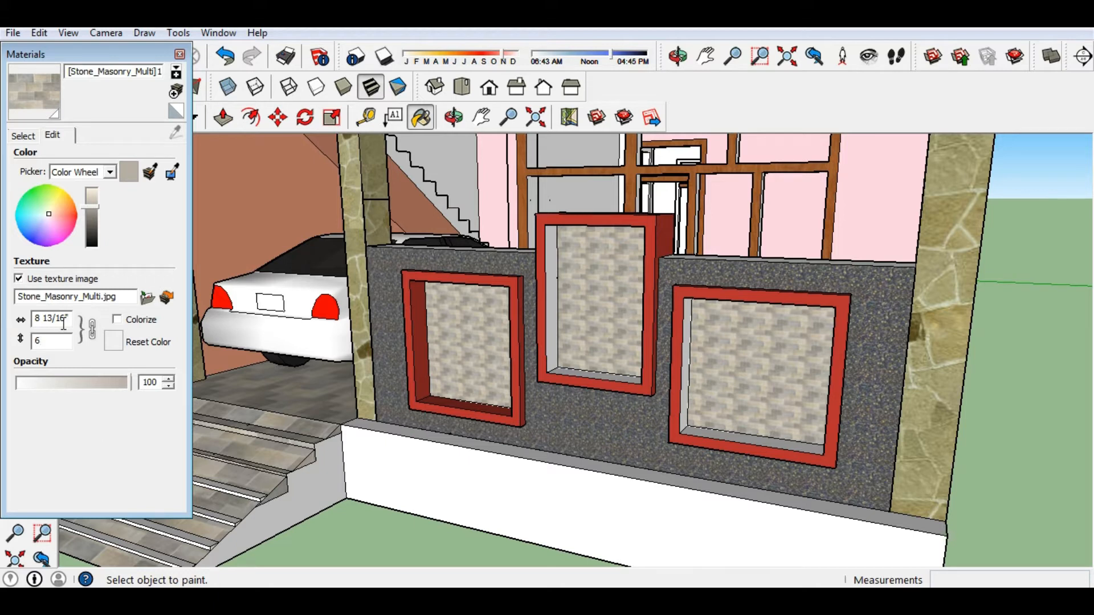
{"action": "type", "text": "8"}
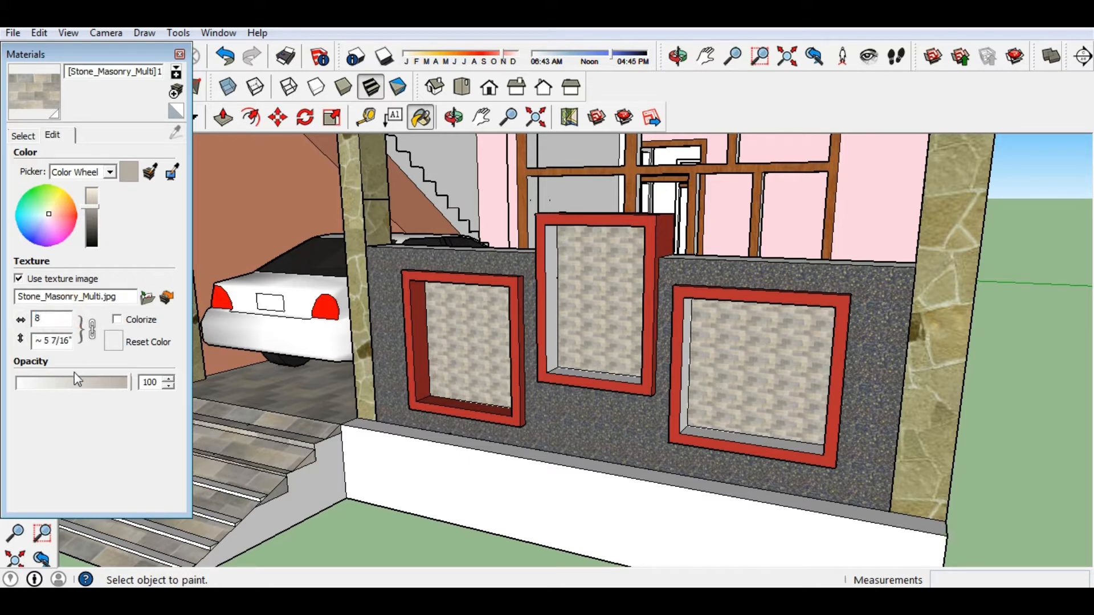
{"action": "type", "text": "2"}
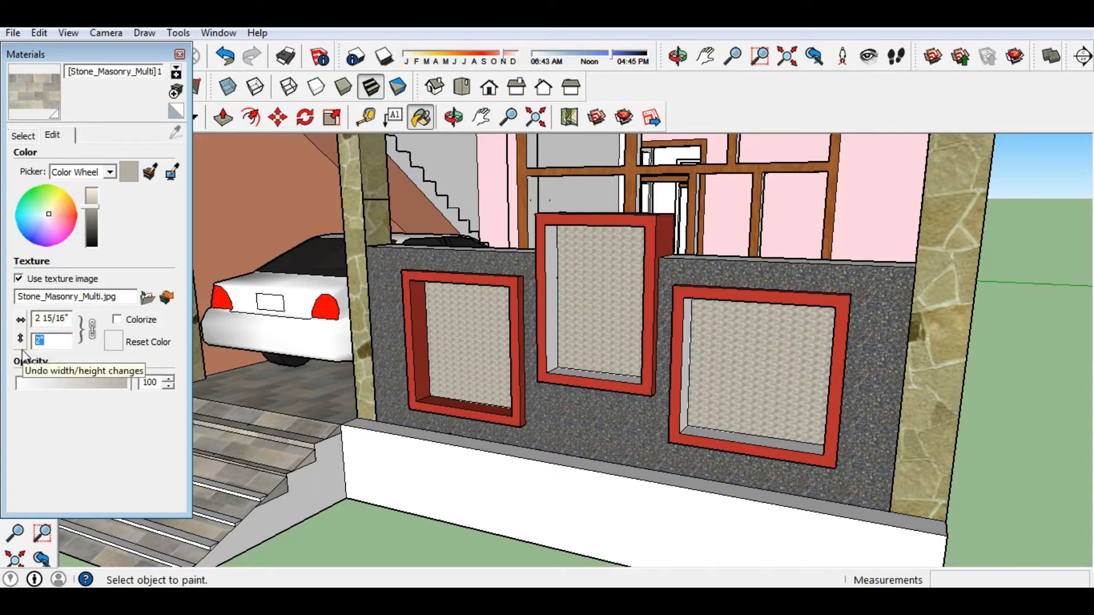
{"action": "type", "text": "9"}
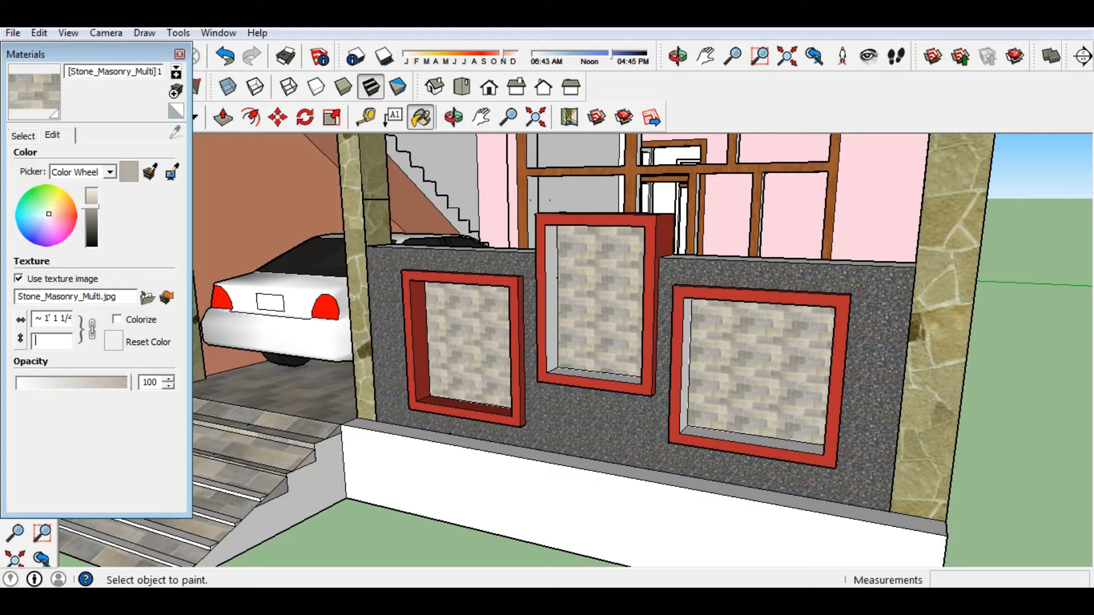
{"action": "type", "text": "2'"}
{"action": "key", "text": "Return"}
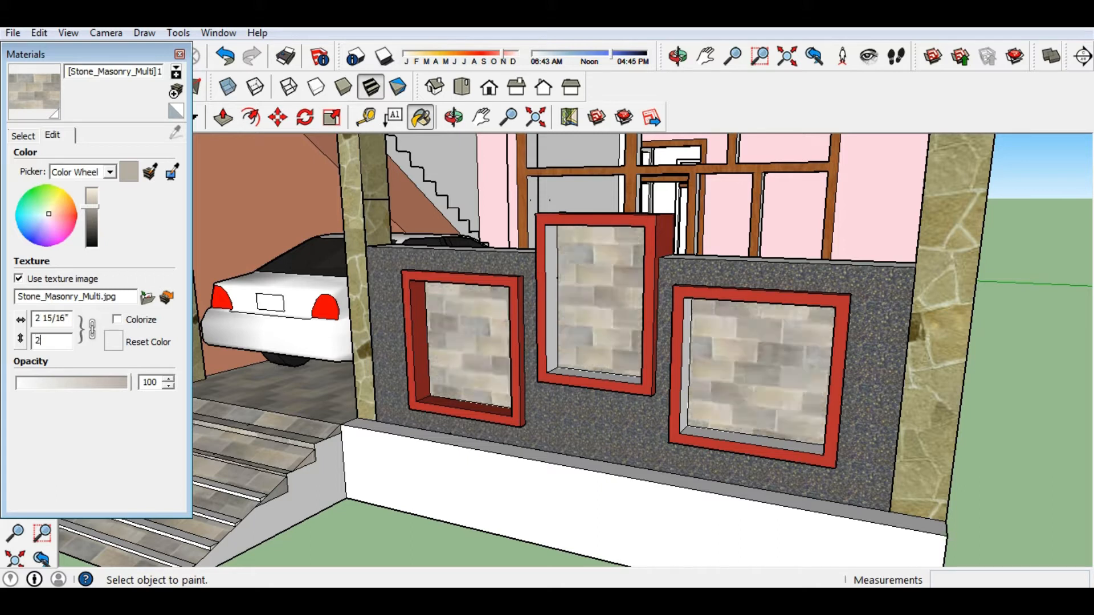
{"action": "type", "text": "3'"}
{"action": "key", "text": "BackSpace"}
{"action": "key", "text": "BackSpace"}
{"action": "key", "text": "BackSpace"}
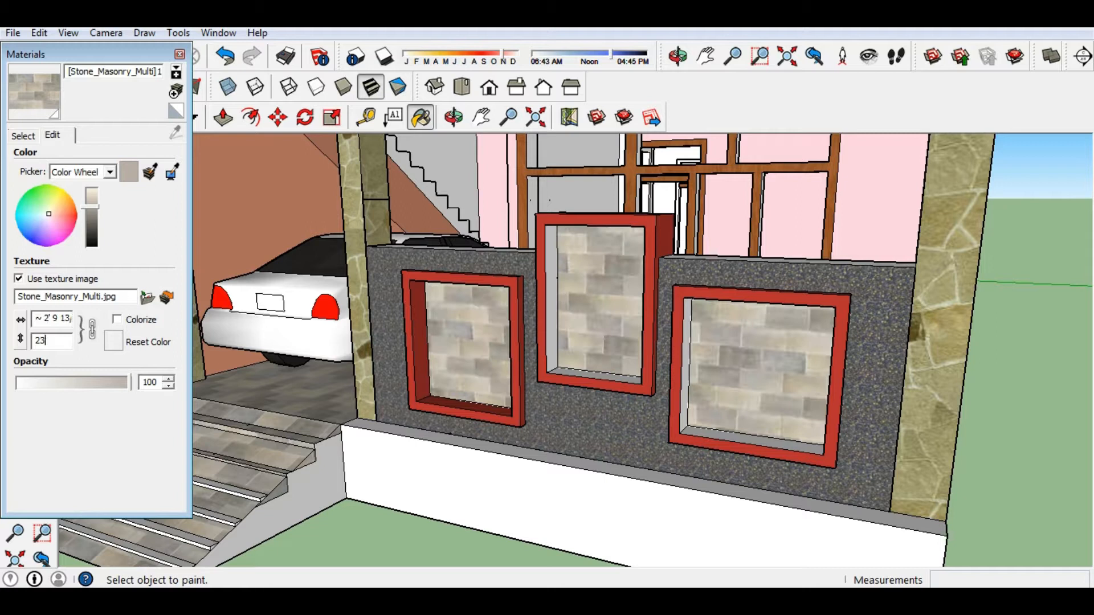
{"action": "type", "text": "3'"}
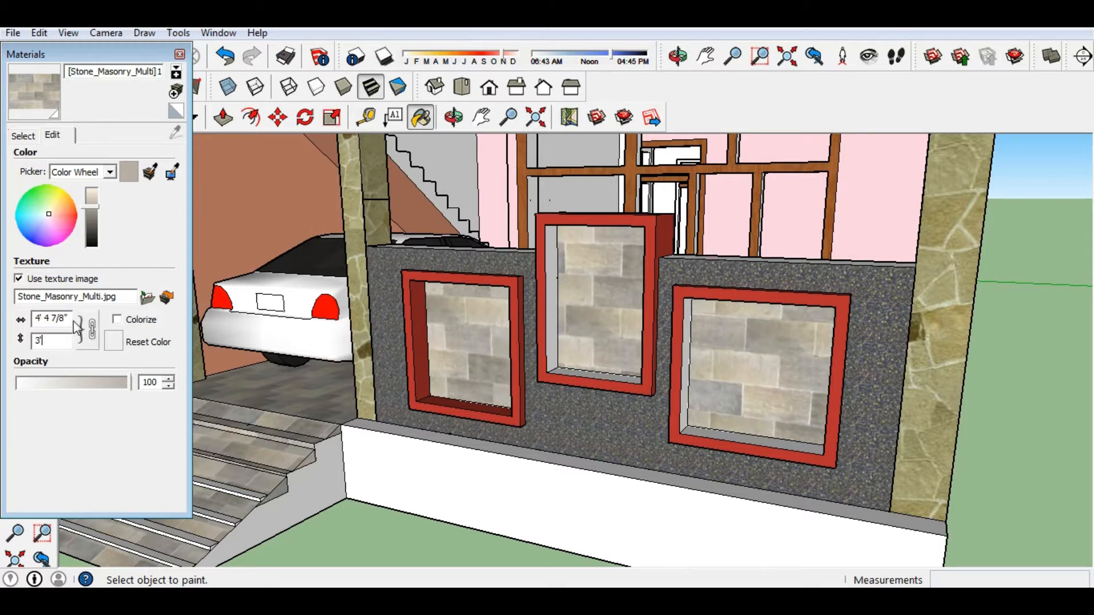
{"action": "left_click", "coordinate": [26, 136]}
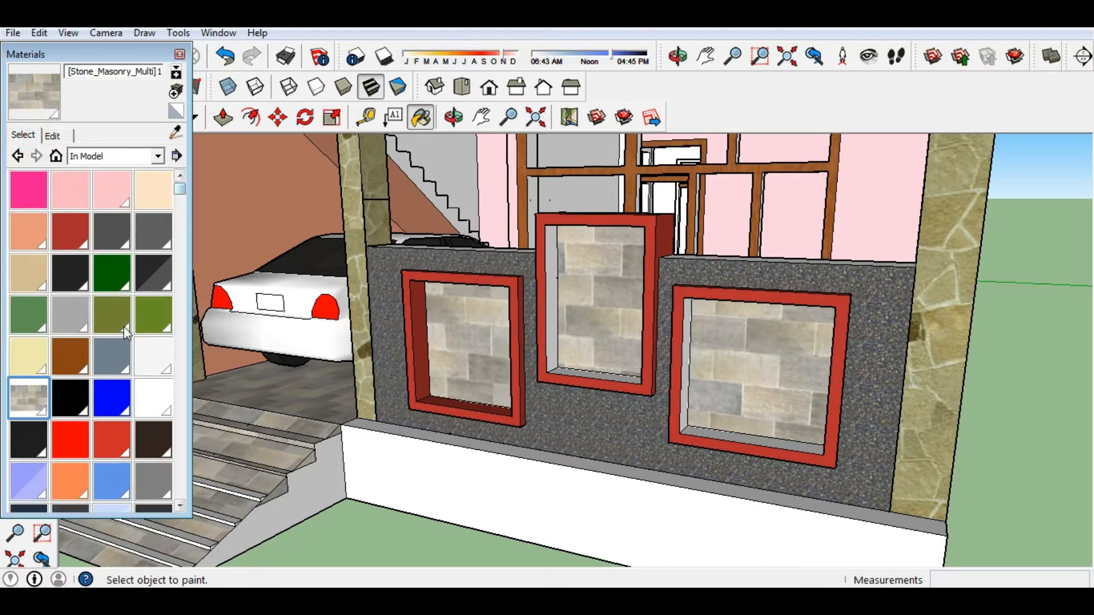
Set the Stone_Granite_Midnite texture height to 2' (2' by 2') and close the Materials panel.
{"action": "left_click", "coordinate": [113, 399]}
{"action": "scroll", "coordinate": [177, 508], "scroll_direction": "down", "scroll_amount": 5}
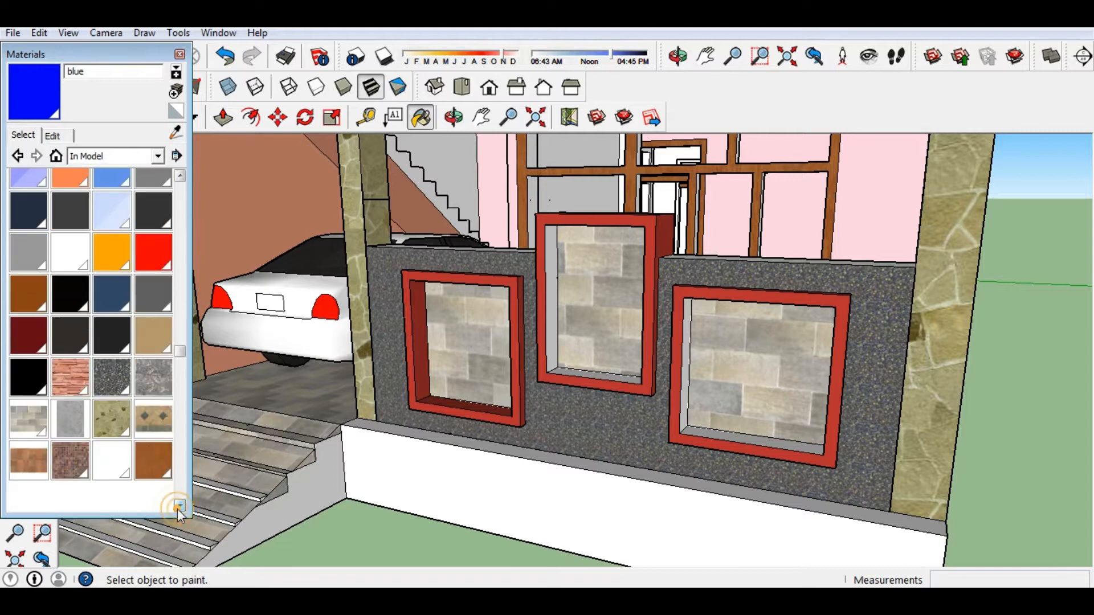
{"action": "left_click", "coordinate": [100, 378]}
{"action": "left_click", "coordinate": [53, 135]}
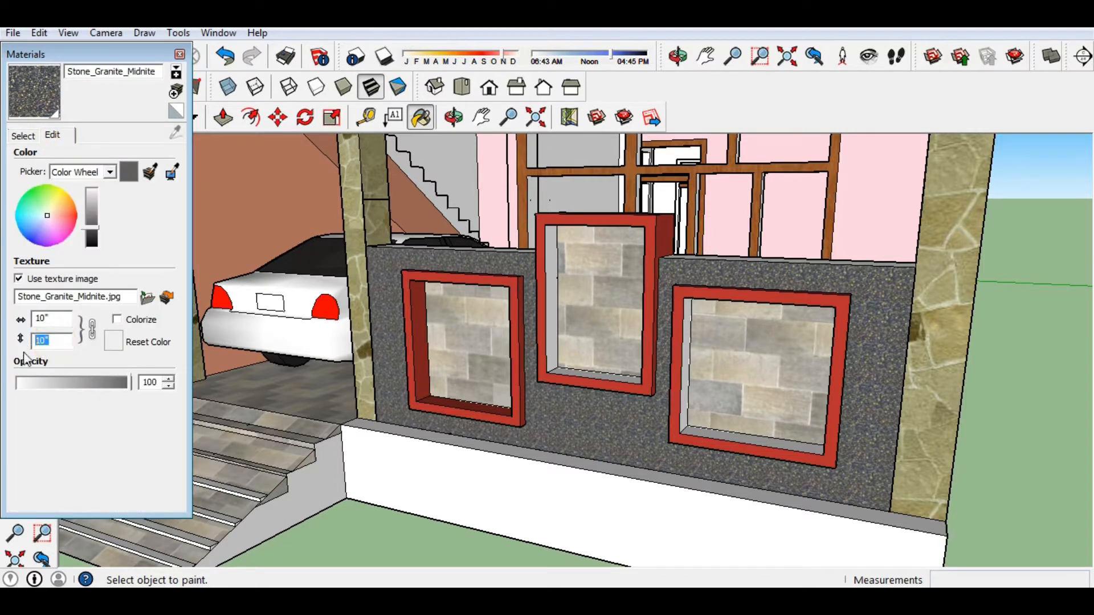
{"action": "type", "text": "6'"}
{"action": "key", "text": "Return"}
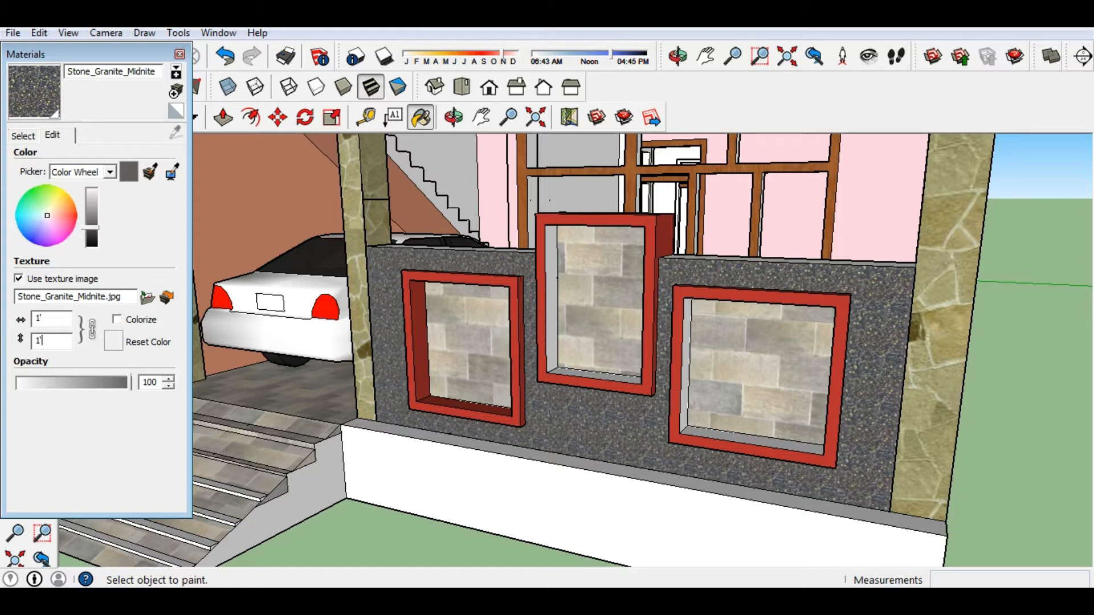
{"action": "key", "text": "BackSpace"}
{"action": "key", "text": "Return"}
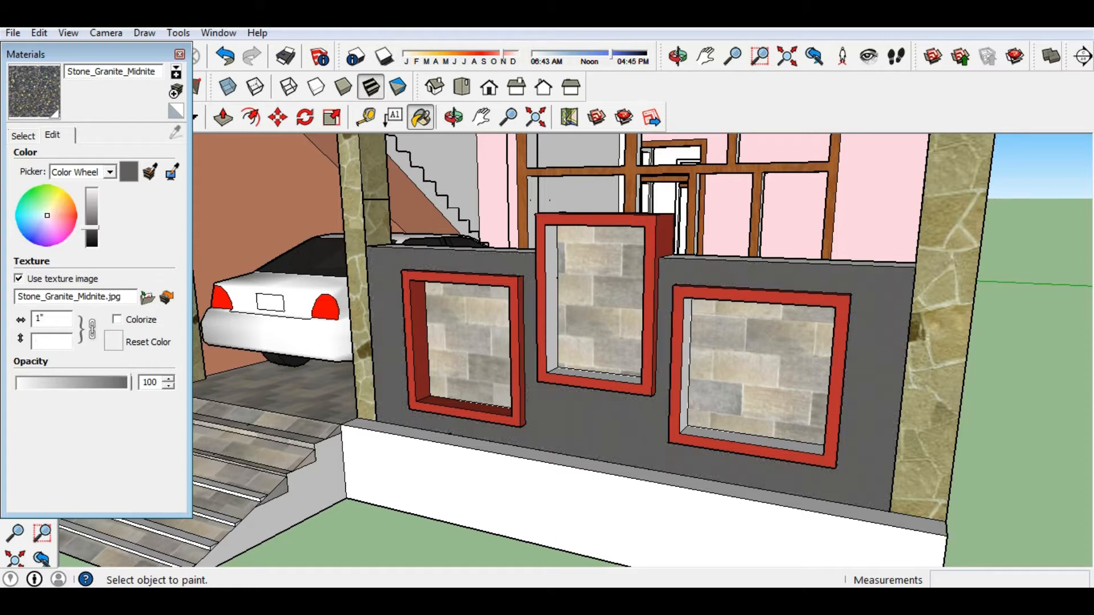
{"action": "type", "text": "2'"}
{"action": "key", "text": "Return"}
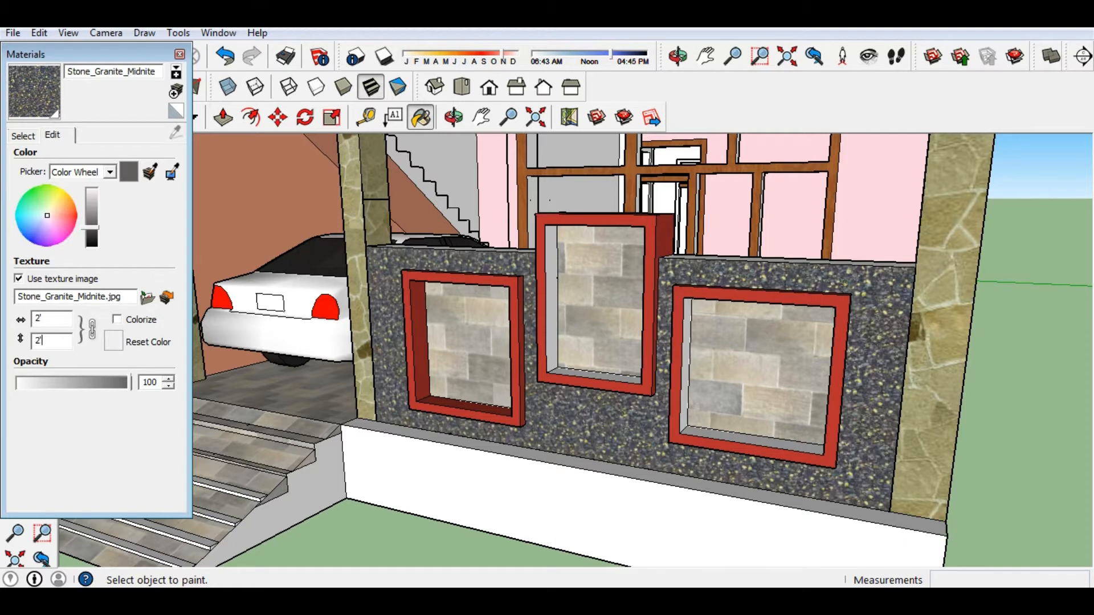
{"action": "left_click", "coordinate": [179, 55]}
Test-paint the left frame's front and side faces with the speckled granite.
{"action": "scroll", "coordinate": [473, 486], "scroll_direction": "down", "scroll_amount": 4}
{"action": "middle_click_drag", "start_coordinate": [474, 485], "coordinate": [535, 403]}
{"action": "scroll", "coordinate": [534, 353], "scroll_direction": "up", "scroll_amount": 3}
{"action": "middle_click_drag", "start_coordinate": [484, 336], "coordinate": [601, 279]}
{"action": "scroll", "coordinate": [700, 202], "scroll_direction": "up", "scroll_amount": 3}
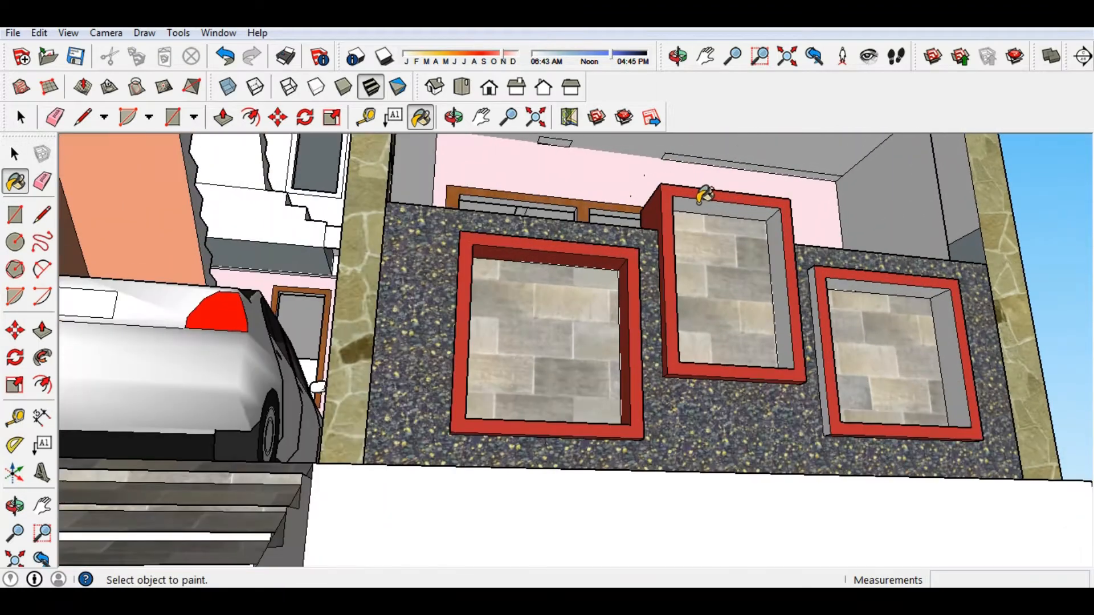
{"action": "middle_click_drag", "start_coordinate": [708, 203], "coordinate": [466, 234]}
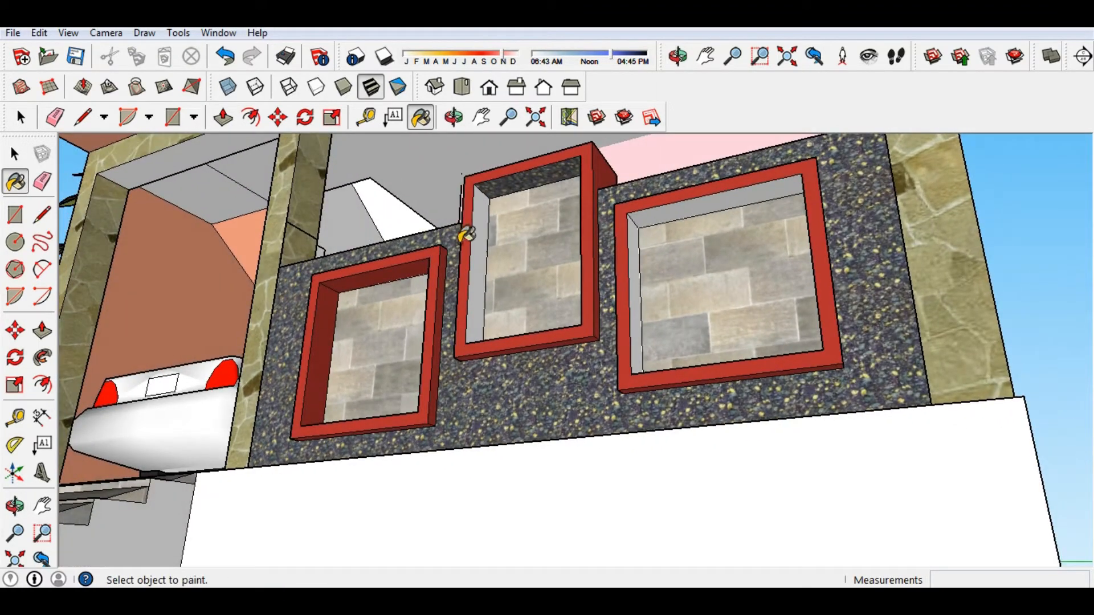
{"action": "left_click", "coordinate": [434, 254]}
{"action": "scroll", "coordinate": [417, 397], "scroll_direction": "down", "scroll_amount": 2}
{"action": "middle_click_drag", "start_coordinate": [418, 397], "coordinate": [691, 473]}
{"action": "scroll", "coordinate": [556, 433], "scroll_direction": "up", "scroll_amount": 3}
{"action": "left_click", "coordinate": [554, 392]}
Inspect the frames from right and left, then reopen Materials with the Paint Bucket (B).
{"action": "scroll", "coordinate": [561, 396], "scroll_direction": "down", "scroll_amount": 3}
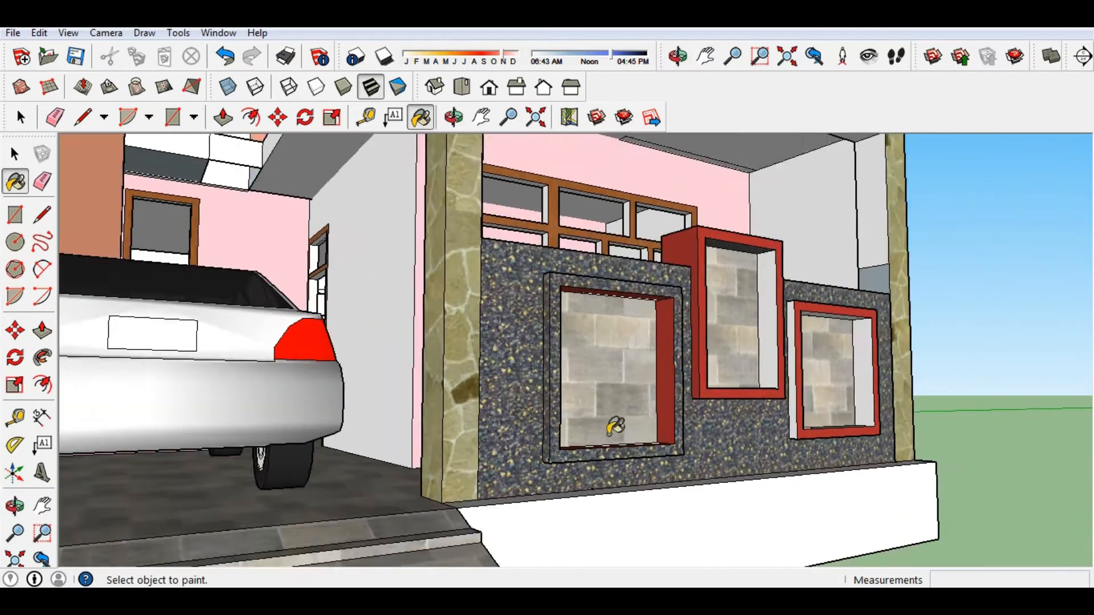
{"action": "middle_click_drag", "start_coordinate": [611, 433], "coordinate": [271, 441]}
{"action": "scroll", "coordinate": [314, 385], "scroll_direction": "down", "scroll_amount": 4}
{"action": "mouse_move", "coordinate": [315, 384]}
{"action": "middle_mouse_down"}
{"action": "mouse_move", "coordinate": [443, 426]}
{"action": "mouse_move", "coordinate": [631, 436]}
{"action": "mouse_move", "coordinate": [483, 488]}
{"action": "mouse_move", "coordinate": [373, 471]}
{"action": "mouse_move", "coordinate": [541, 215]}
{"action": "mouse_move", "coordinate": [430, 450]}
{"action": "middle_mouse_up"}
{"action": "scroll", "coordinate": [442, 421], "scroll_direction": "up", "scroll_amount": 4}
{"action": "scroll", "coordinate": [630, 435], "scroll_direction": "down", "scroll_amount": 4}
{"action": "key", "text": "b"}
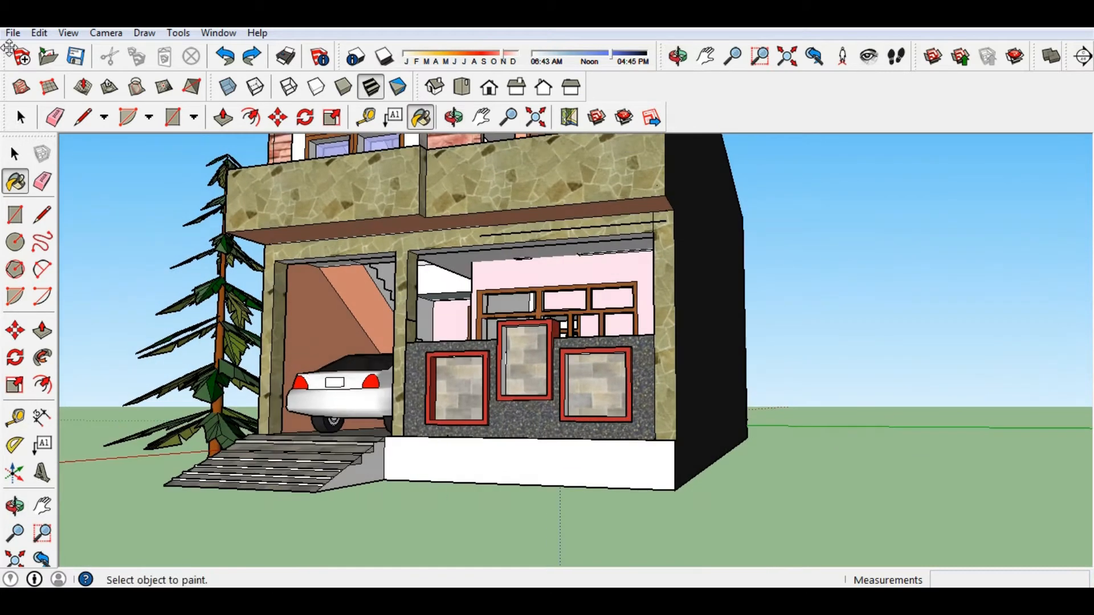
{"action": "scroll", "coordinate": [437, 389], "scroll_direction": "up", "scroll_amount": 3}
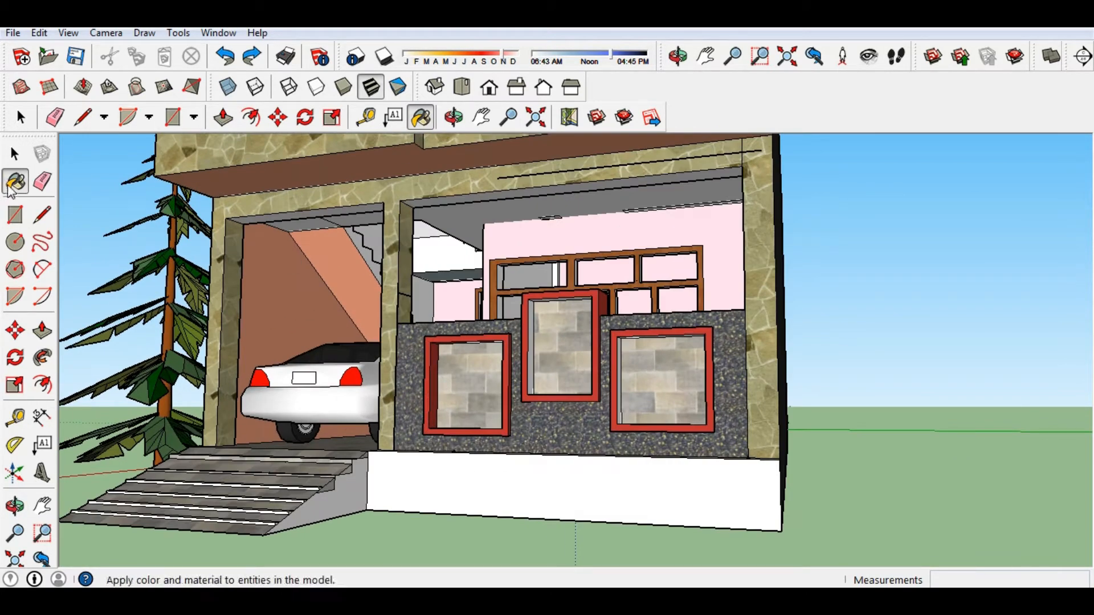
{"action": "left_click", "coordinate": [16, 182]}
Paint the left window frame and the wall behind it with Stone_Marble.
{"action": "left_click", "coordinate": [23, 135]}
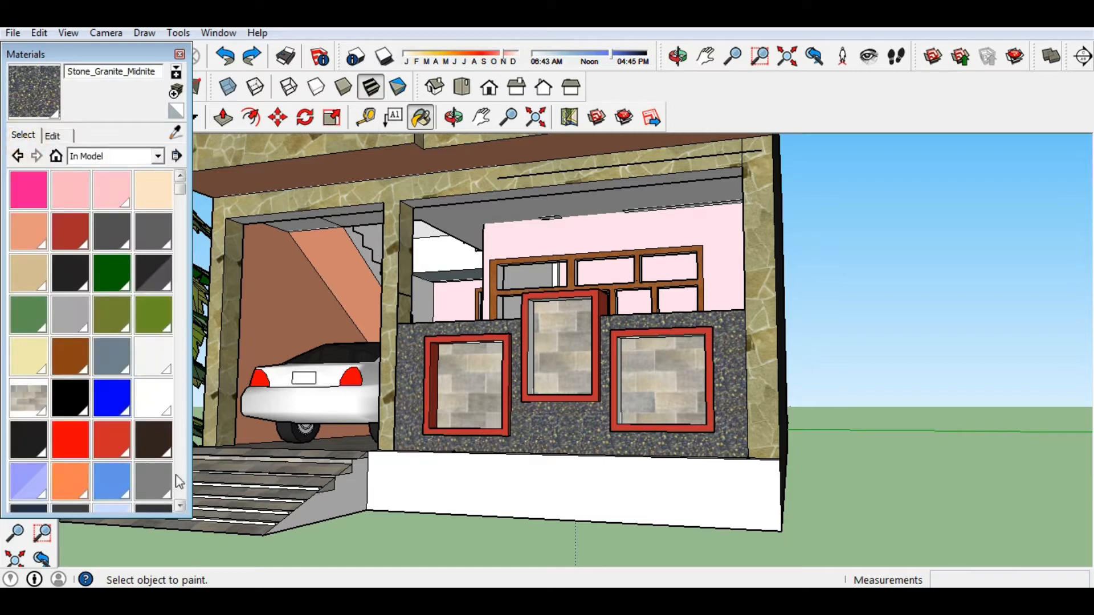
{"action": "scroll", "coordinate": [182, 509], "scroll_direction": "down", "scroll_amount": 5}
{"action": "left_click", "coordinate": [151, 460]}
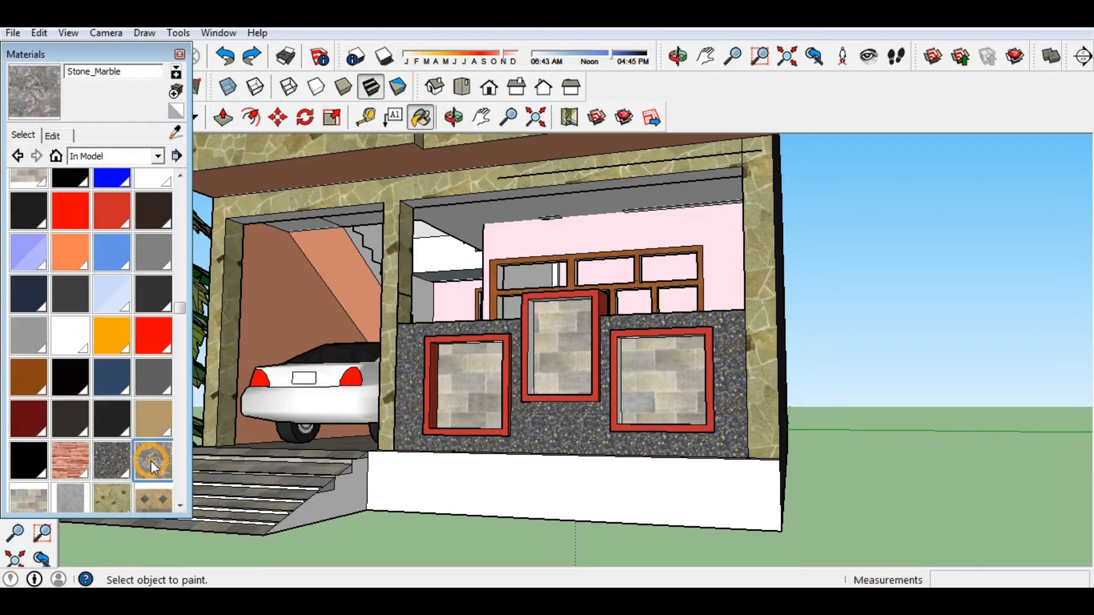
{"action": "left_click", "coordinate": [437, 330]}
{"action": "scroll", "coordinate": [436, 337], "scroll_direction": "up", "scroll_amount": 8}
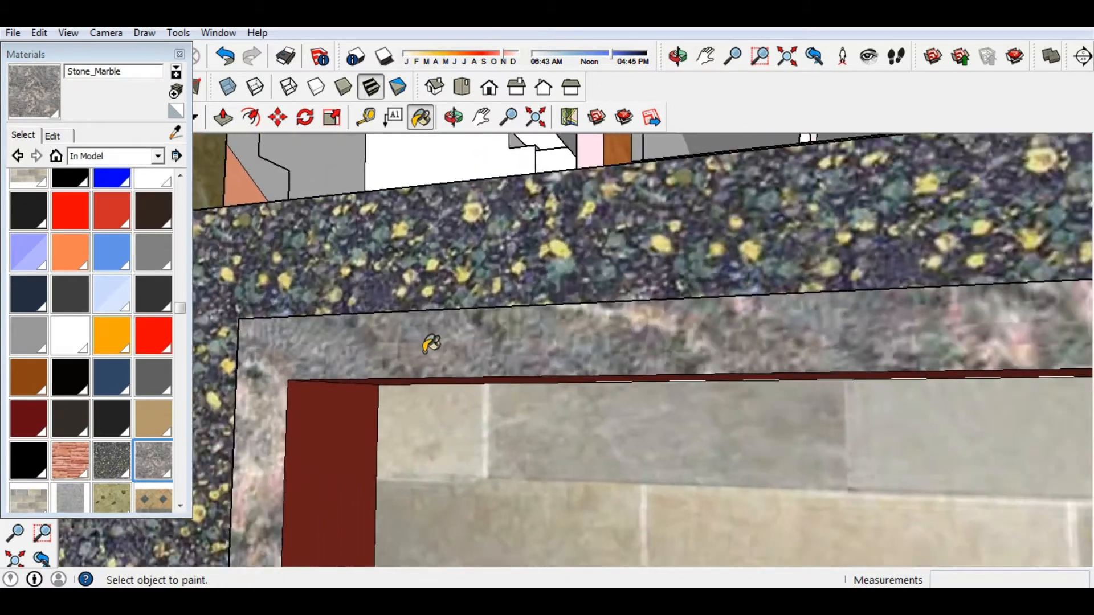
{"action": "scroll", "coordinate": [431, 344], "scroll_direction": "down", "scroll_amount": 4}
{"action": "scroll", "coordinate": [412, 304], "scroll_direction": "up", "scroll_amount": 4}
{"action": "scroll", "coordinate": [405, 304], "scroll_direction": "down", "scroll_amount": 10}
{"action": "left_click", "coordinate": [530, 425]}
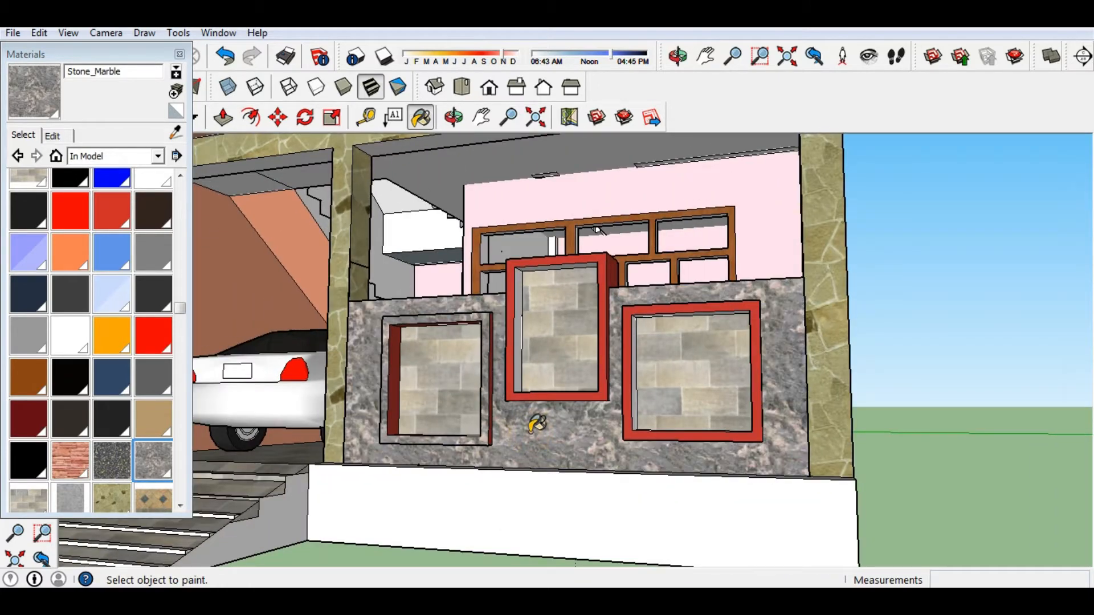
Paint the lower wall and the left window's inner face with Stone_Flagstone_Ashlar.
{"action": "scroll", "coordinate": [535, 424], "scroll_direction": "down", "scroll_amount": 5}
{"action": "middle_click_drag", "start_coordinate": [513, 420], "coordinate": [596, 466]}
{"action": "scroll", "coordinate": [596, 466], "scroll_direction": "up", "scroll_amount": 6}
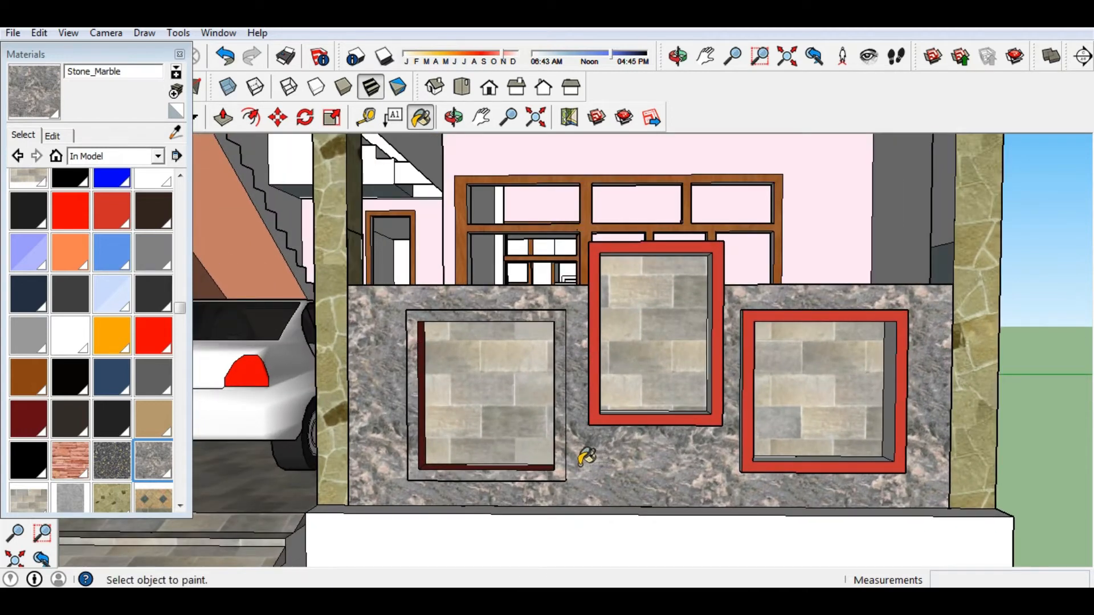
{"action": "left_click", "coordinate": [70, 460]}
{"action": "left_click", "coordinate": [630, 457]}
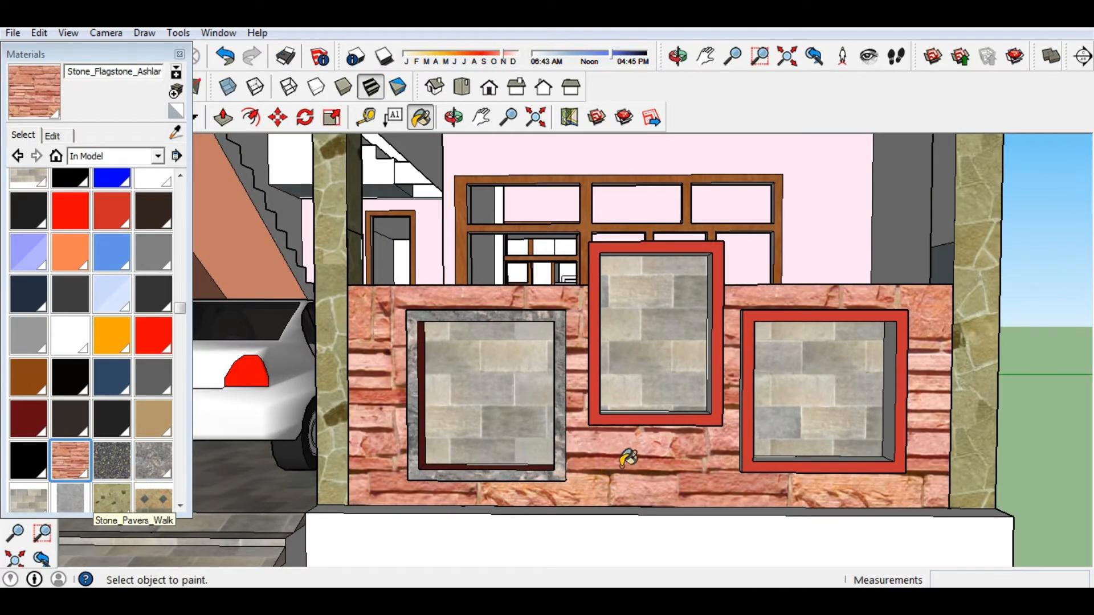
{"action": "scroll", "coordinate": [630, 456], "scroll_direction": "down", "scroll_amount": 8}
{"action": "mouse_move", "coordinate": [630, 450]}
{"action": "middle_mouse_down"}
{"action": "mouse_move", "coordinate": [591, 484]}
{"action": "mouse_move", "coordinate": [479, 422]}
{"action": "middle_mouse_up"}
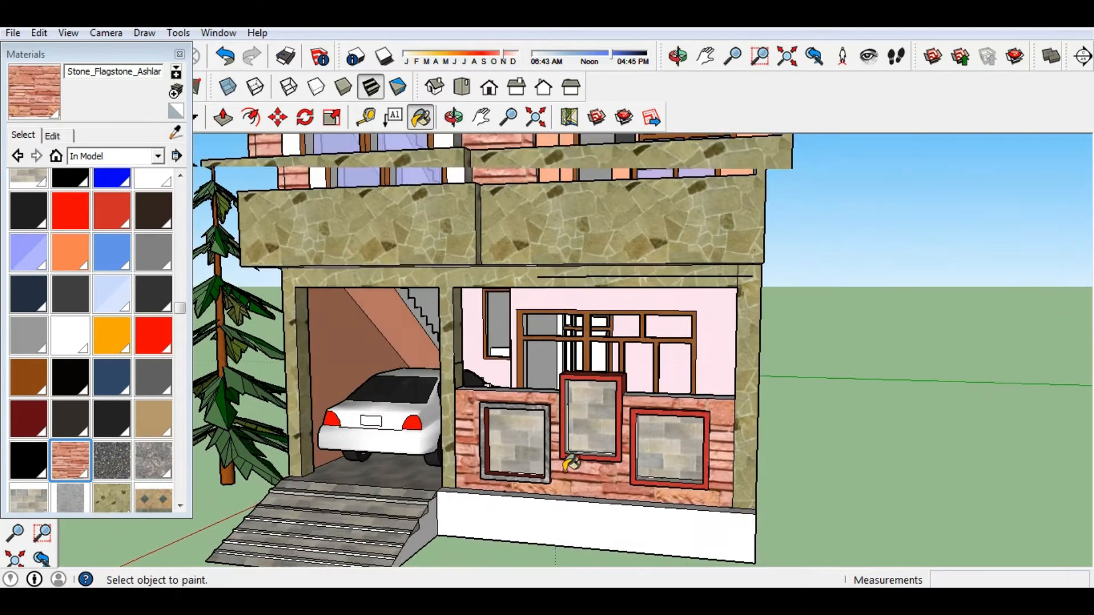
{"action": "scroll", "coordinate": [478, 421], "scroll_direction": "up", "scroll_amount": 5}
{"action": "left_click", "coordinate": [479, 422]}
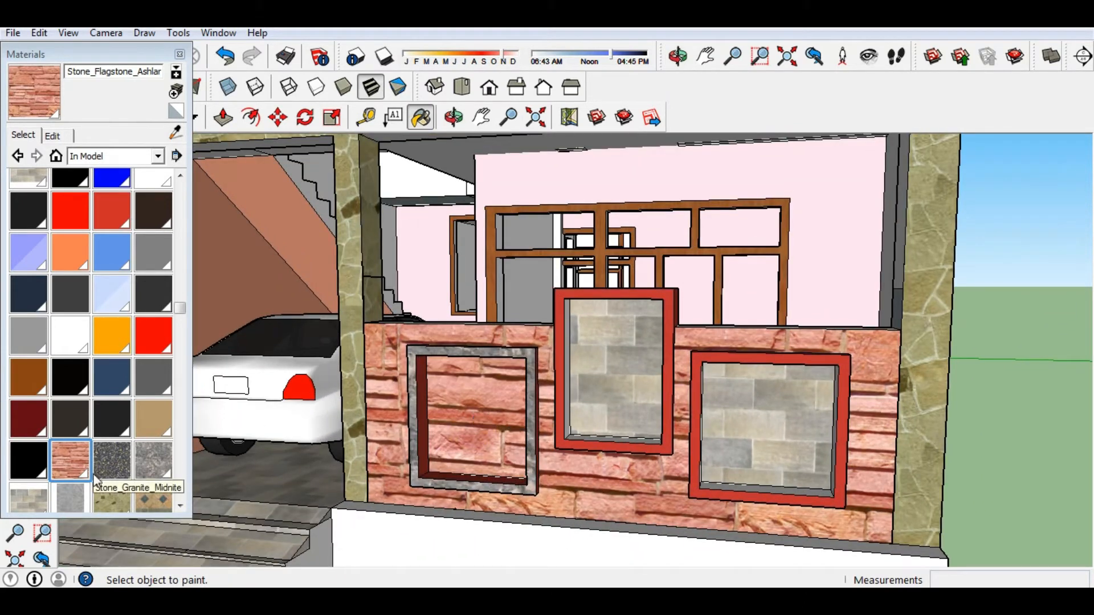
Paint the lower wall Stone_Granite_Midnite and the left window's inner face Stone_Masonry_Multi.
{"action": "left_click", "coordinate": [111, 460]}
{"action": "left_click", "coordinate": [404, 481]}
{"action": "left_click", "coordinate": [27, 498]}
{"action": "left_click", "coordinate": [447, 414]}
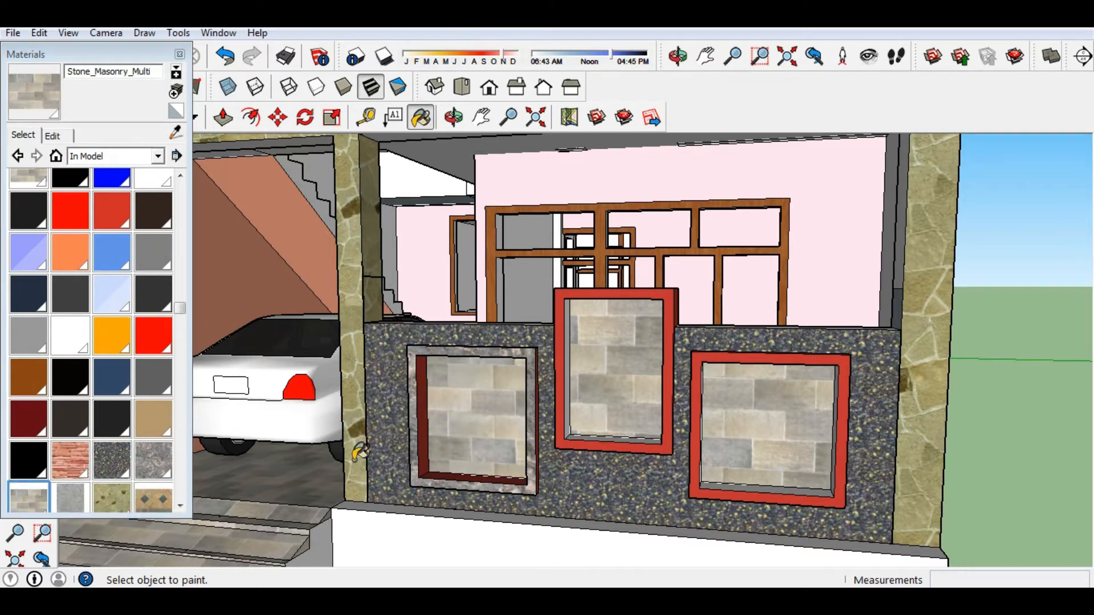
{"action": "left_click", "coordinate": [33, 345]}
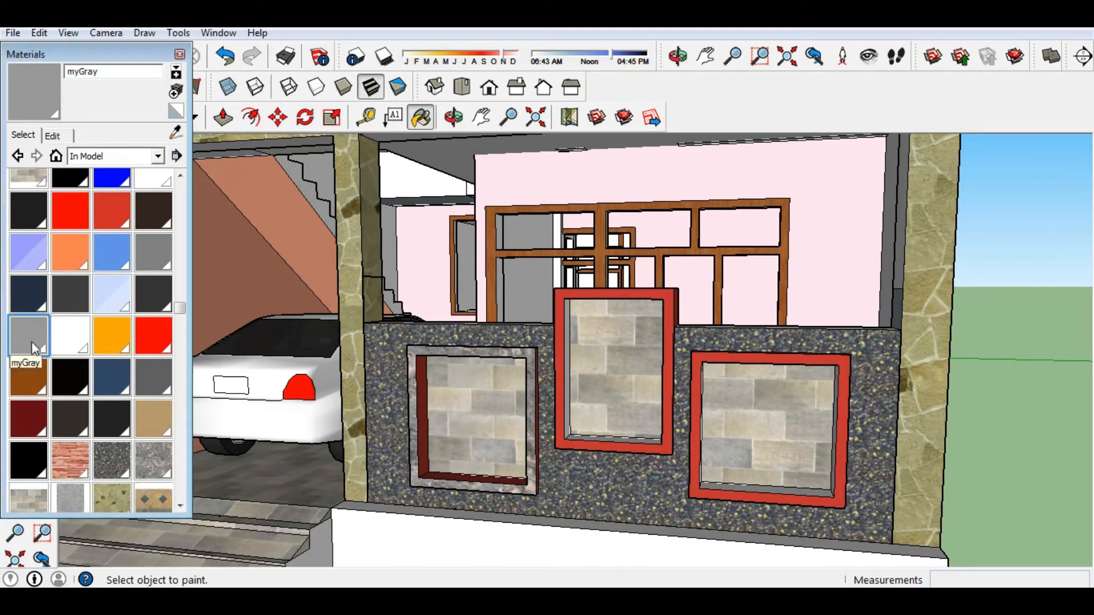
Paint the three window frames, the left window's jambs and the right top bar myGray.
{"action": "left_click", "coordinate": [420, 348]}
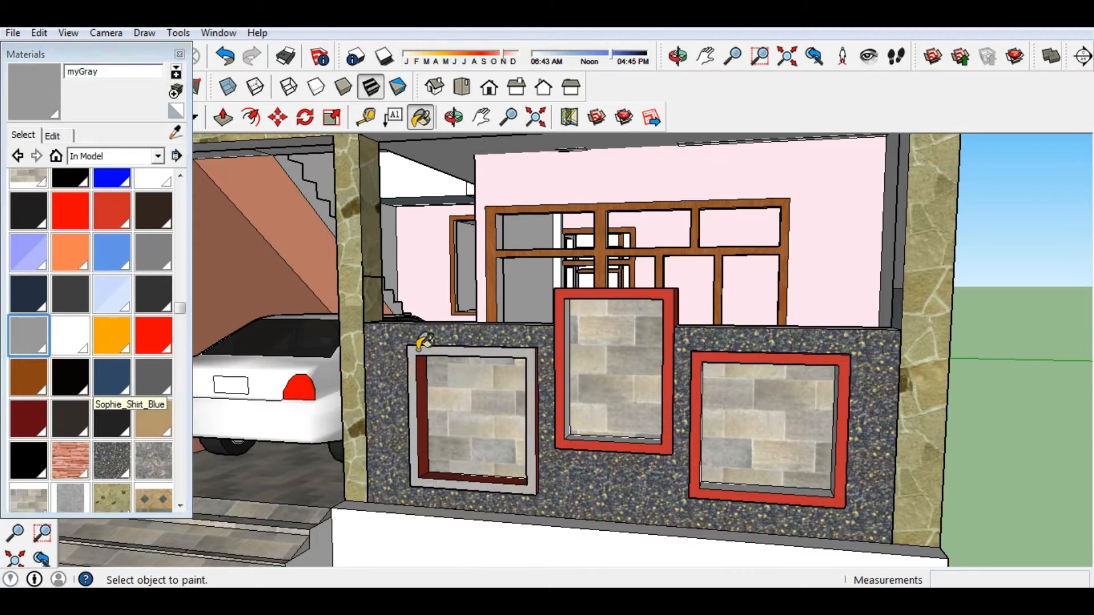
{"action": "left_click", "coordinate": [554, 292]}
{"action": "left_click", "coordinate": [778, 359]}
{"action": "middle_click_drag", "start_coordinate": [777, 359], "coordinate": [684, 401]}
{"action": "scroll", "coordinate": [683, 403], "scroll_direction": "up", "scroll_amount": 3}
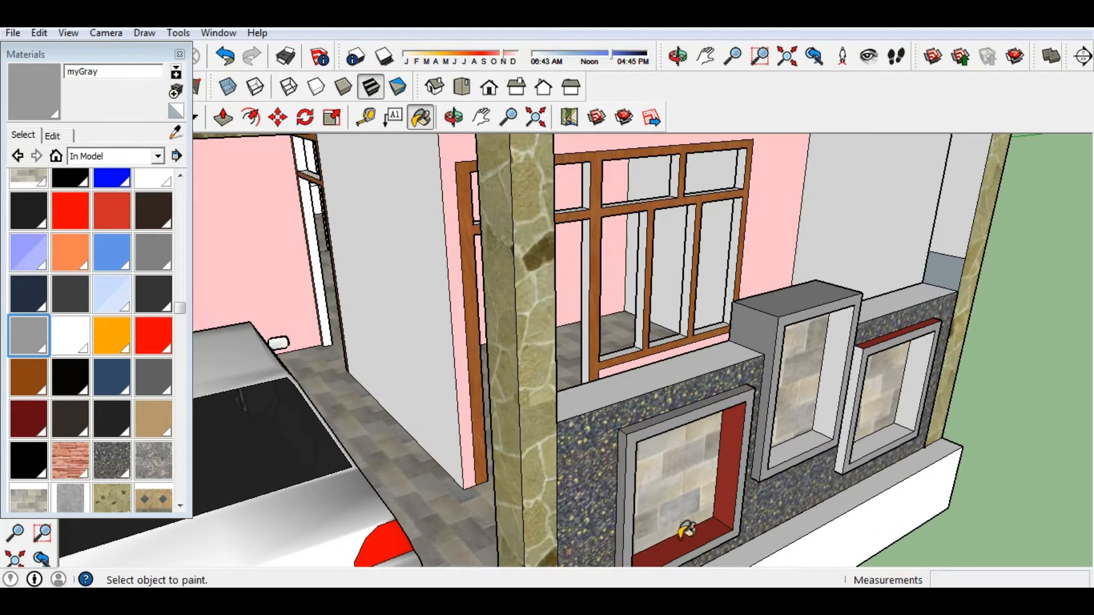
{"action": "middle_click_drag", "start_coordinate": [737, 465], "coordinate": [342, 417]}
{"action": "left_click", "coordinate": [340, 421]}
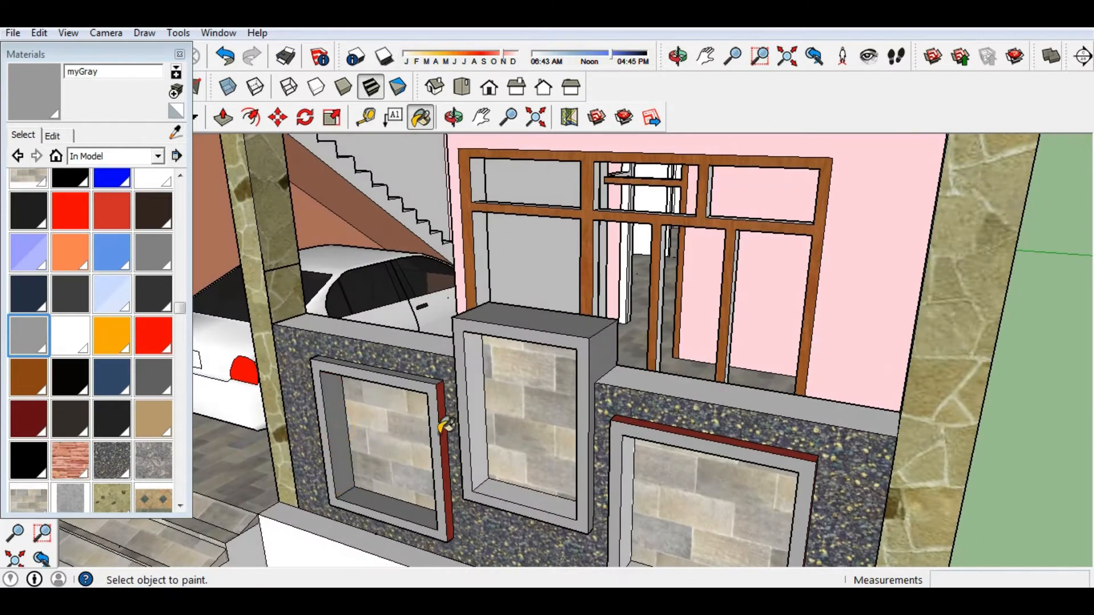
{"action": "left_click", "coordinate": [446, 400]}
{"action": "left_click", "coordinate": [703, 436]}
{"action": "middle_click_drag", "start_coordinate": [703, 435], "coordinate": [605, 394]}
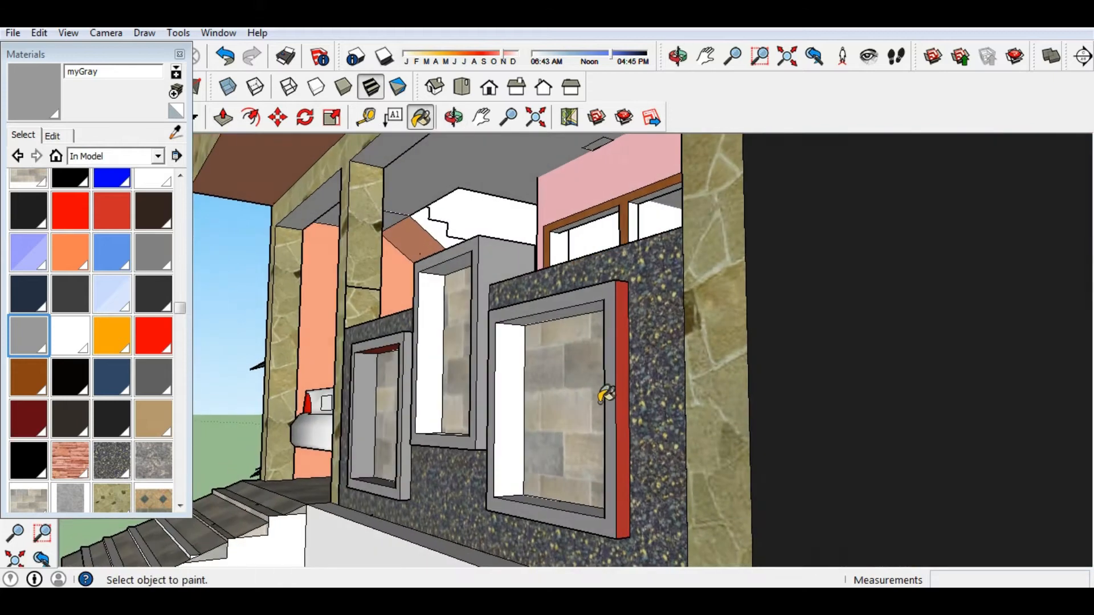
Paint the remaining red jamb and the top and bottom bars of all three windows myGray.
{"action": "left_click", "coordinate": [623, 499]}
{"action": "mouse_move", "coordinate": [623, 499]}
{"action": "middle_mouse_down"}
{"action": "mouse_move", "coordinate": [713, 464]}
{"action": "mouse_move", "coordinate": [849, 464]}
{"action": "mouse_move", "coordinate": [449, 251]}
{"action": "mouse_move", "coordinate": [462, 239]}
{"action": "mouse_move", "coordinate": [463, 330]}
{"action": "mouse_move", "coordinate": [449, 303]}
{"action": "middle_mouse_up"}
{"action": "left_click", "coordinate": [463, 239]}
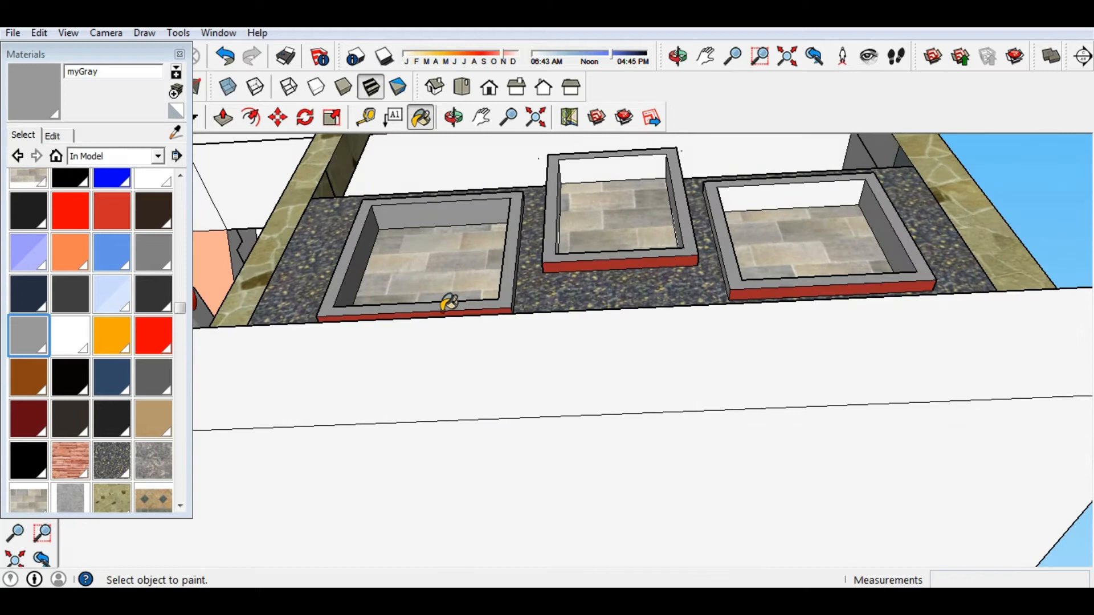
{"action": "left_click", "coordinate": [624, 256]}
{"action": "left_click", "coordinate": [791, 287]}
{"action": "mouse_move", "coordinate": [791, 288]}
{"action": "middle_mouse_down"}
{"action": "mouse_move", "coordinate": [446, 366]}
{"action": "mouse_move", "coordinate": [711, 483]}
{"action": "mouse_move", "coordinate": [609, 485]}
{"action": "middle_mouse_up"}
{"action": "scroll", "coordinate": [446, 366], "scroll_direction": "up", "scroll_amount": 2}
{"action": "left_click", "coordinate": [442, 330]}
{"action": "scroll", "coordinate": [435, 342], "scroll_direction": "down", "scroll_amount": 5}
{"action": "scroll", "coordinate": [610, 485], "scroll_direction": "up", "scroll_amount": 4}
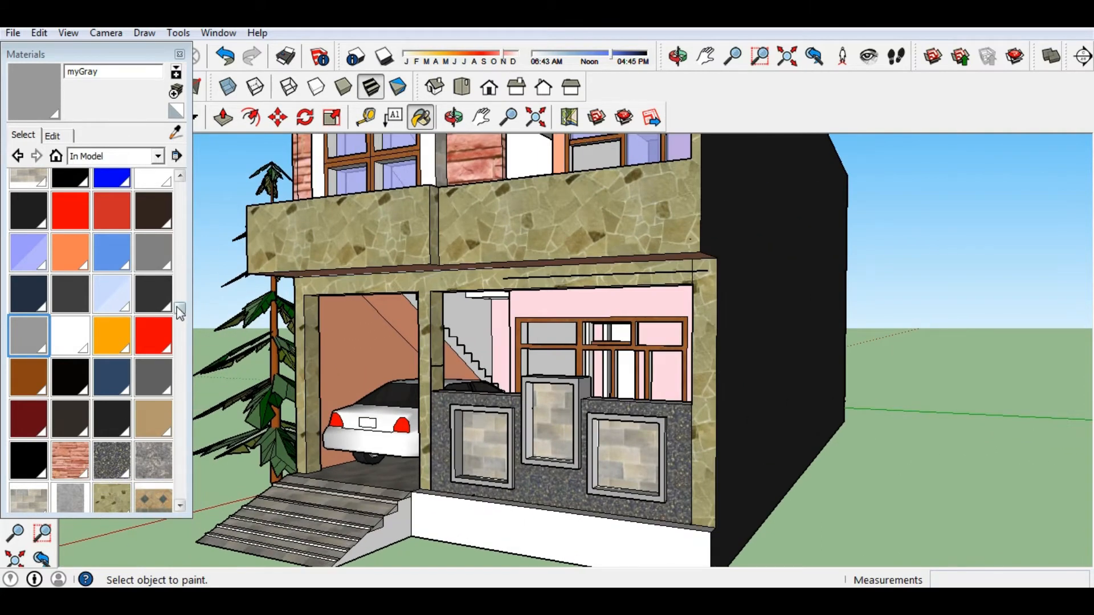
Try Tile_Mosaic_Multi on the lower front wall, then restore Stone_Granite_Midnite.
{"action": "left_click_drag", "start_coordinate": [179, 307], "coordinate": [177, 397]}
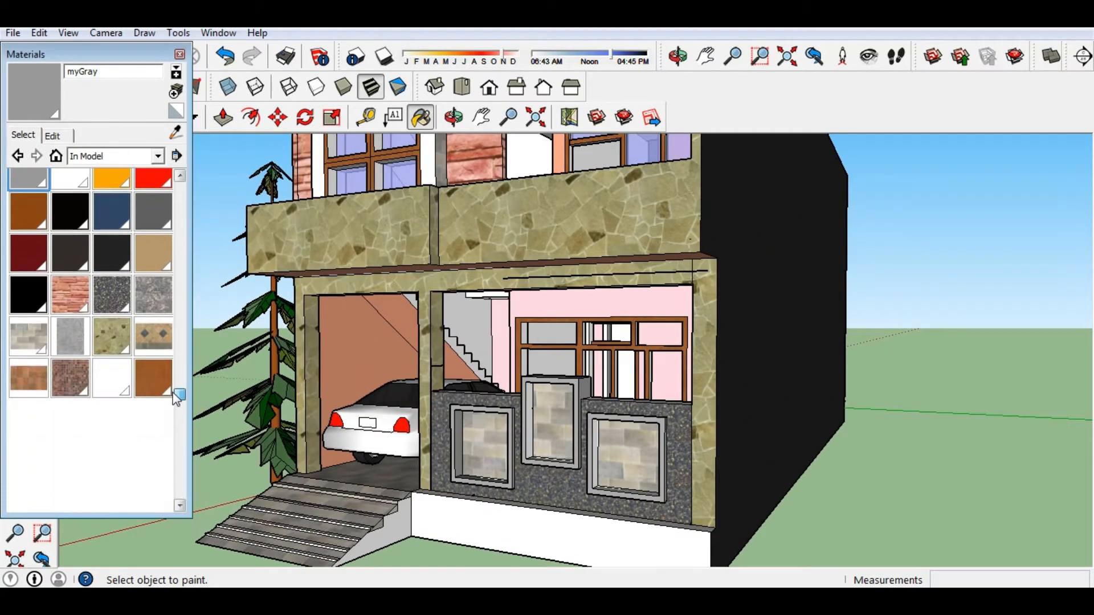
{"action": "left_click", "coordinate": [63, 380]}
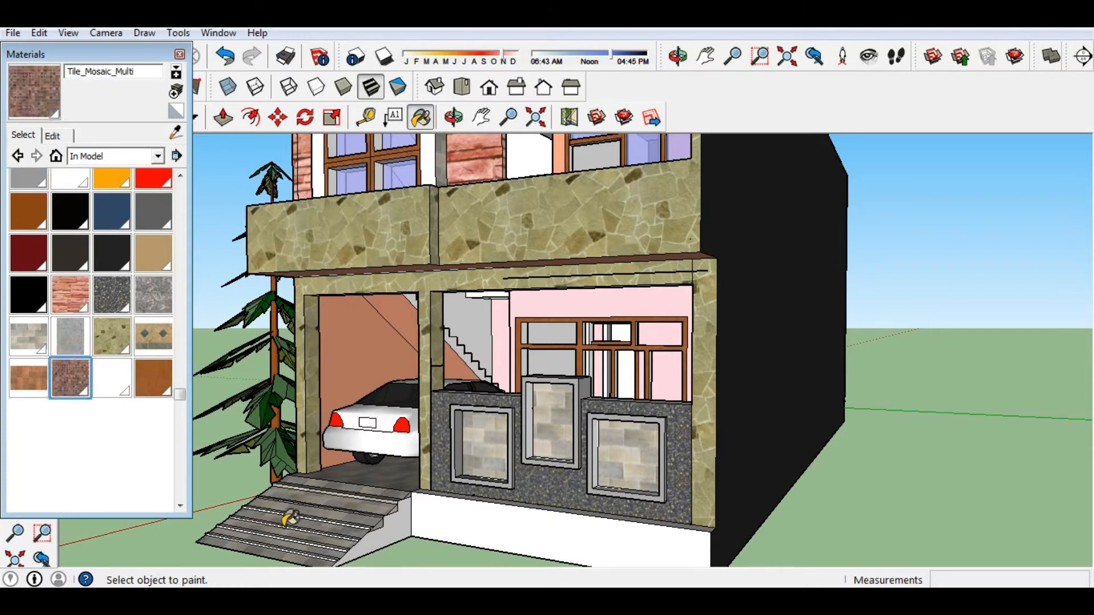
{"action": "left_click", "coordinate": [442, 402]}
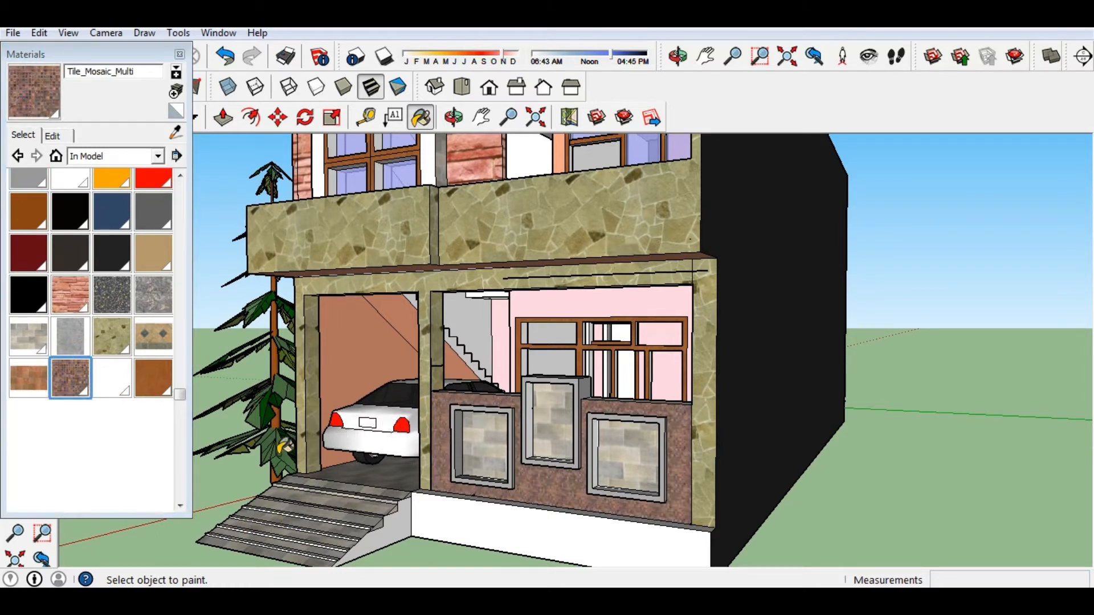
{"action": "scroll", "coordinate": [595, 500], "scroll_direction": "up", "scroll_amount": 10}
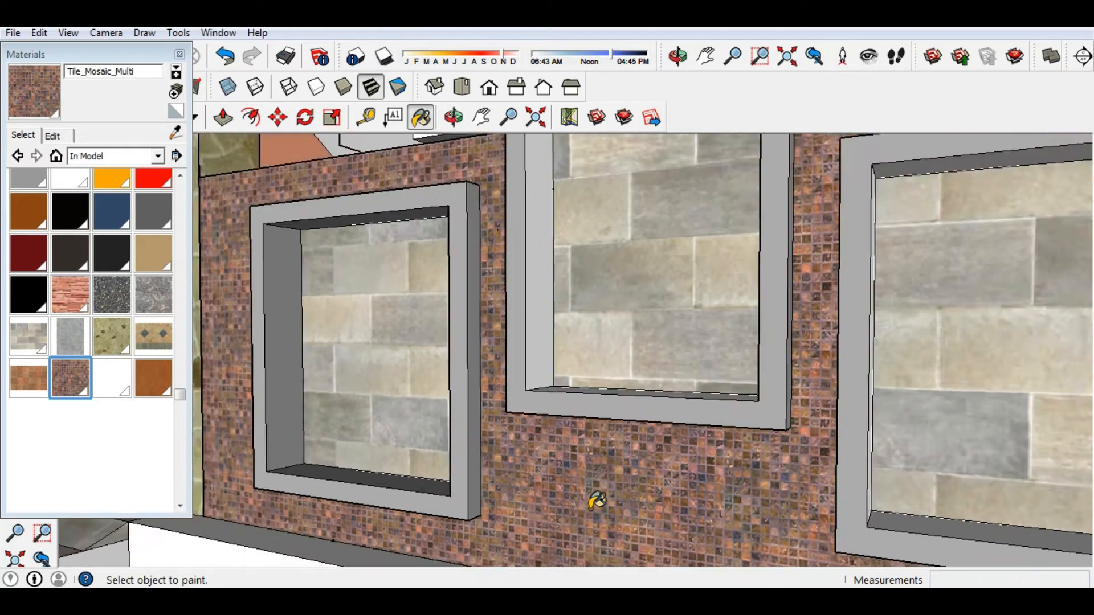
{"action": "scroll", "coordinate": [595, 500], "scroll_direction": "down", "scroll_amount": 10}
{"action": "left_click", "coordinate": [111, 294]}
{"action": "left_click", "coordinate": [420, 488]}
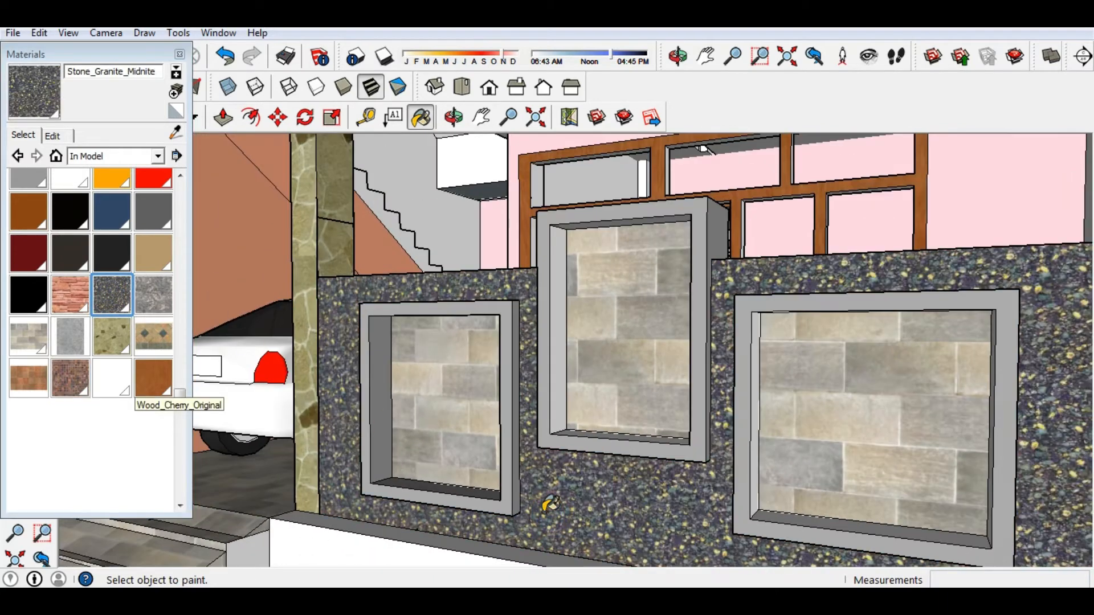
Close the material library and orbit to a low frontal view of the garage.
{"action": "scroll", "coordinate": [308, 428], "scroll_direction": "down", "scroll_amount": 4}
{"action": "left_click", "coordinate": [179, 54]}
{"action": "scroll", "coordinate": [512, 464], "scroll_direction": "down", "scroll_amount": 6}
{"action": "middle_click_drag", "start_coordinate": [545, 473], "coordinate": [726, 555]}
{"action": "scroll", "coordinate": [694, 435], "scroll_direction": "up", "scroll_amount": 3}
{"action": "scroll", "coordinate": [484, 464], "scroll_direction": "up", "scroll_amount": 4}
{"action": "mouse_move", "coordinate": [484, 462]}
{"action": "middle_mouse_down"}
{"action": "mouse_move", "coordinate": [547, 415]}
{"action": "mouse_move", "coordinate": [575, 411]}
{"action": "middle_mouse_up"}
{"action": "scroll", "coordinate": [490, 262], "scroll_direction": "up", "scroll_amount": 3}
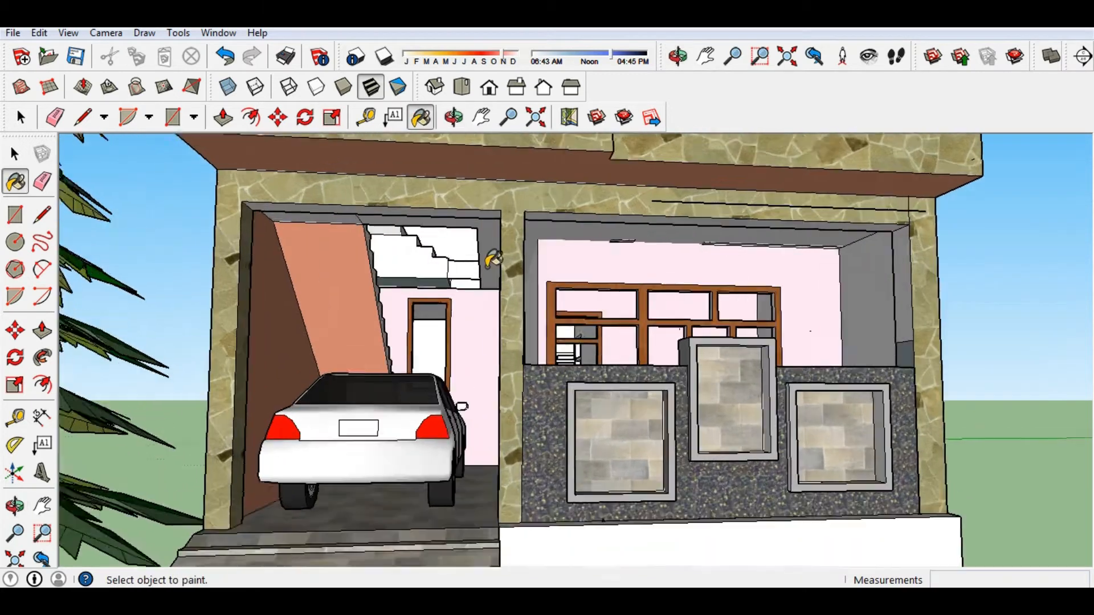
Draw lines across the garage column's faces near its base.
{"action": "key", "text": "l"}
{"action": "left_click", "coordinate": [530, 341]}
{"action": "left_click", "coordinate": [501, 339]}
{"action": "middle_click_drag", "start_coordinate": [494, 343], "coordinate": [557, 349]}
{"action": "left_click", "coordinate": [695, 362]}
{"action": "middle_click_drag", "start_coordinate": [695, 363], "coordinate": [478, 415]}
{"action": "scroll", "coordinate": [453, 431], "scroll_direction": "up", "scroll_amount": 4}
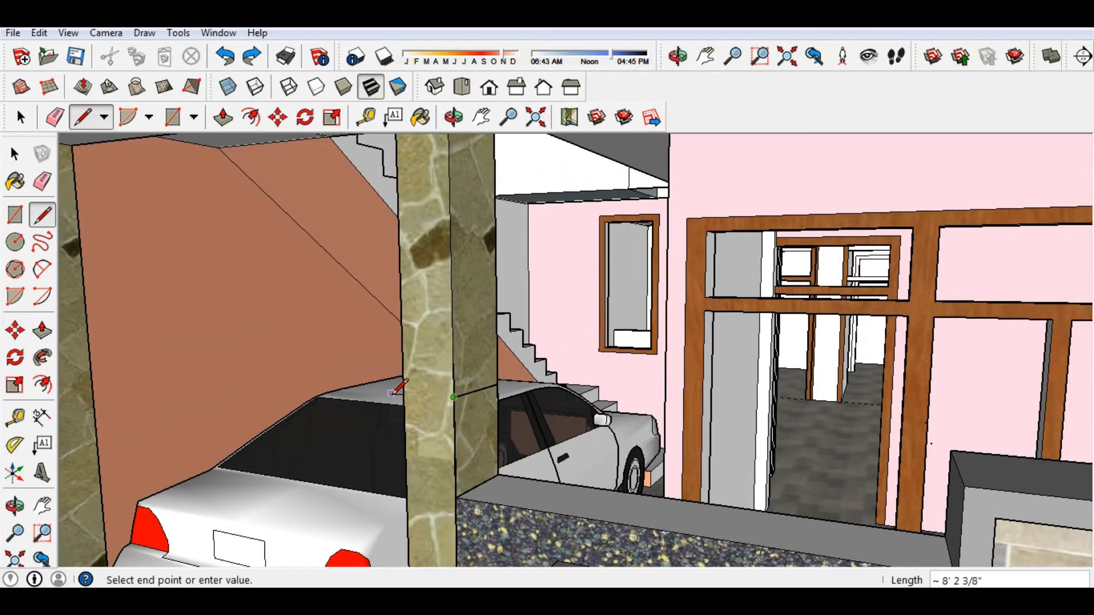
{"action": "left_click", "coordinate": [404, 392]}
{"action": "mouse_move", "coordinate": [404, 392]}
{"action": "middle_mouse_down"}
{"action": "mouse_move", "coordinate": [451, 408]}
{"action": "mouse_move", "coordinate": [659, 415]}
{"action": "mouse_move", "coordinate": [610, 436]}
{"action": "mouse_move", "coordinate": [133, 468]}
{"action": "mouse_move", "coordinate": [349, 335]}
{"action": "mouse_move", "coordinate": [130, 367]}
{"action": "mouse_move", "coordinate": [149, 360]}
{"action": "middle_mouse_up"}
{"action": "left_click", "coordinate": [594, 415]}
{"action": "left_click", "coordinate": [639, 433]}
{"action": "scroll", "coordinate": [512, 272], "scroll_direction": "up", "scroll_amount": 3}
Add a 9-inch edge across the wall top and an edge at the column's base corner.
{"action": "left_click", "coordinate": [502, 279]}
{"action": "left_click", "coordinate": [540, 251]}
{"action": "key", "text": "e"}
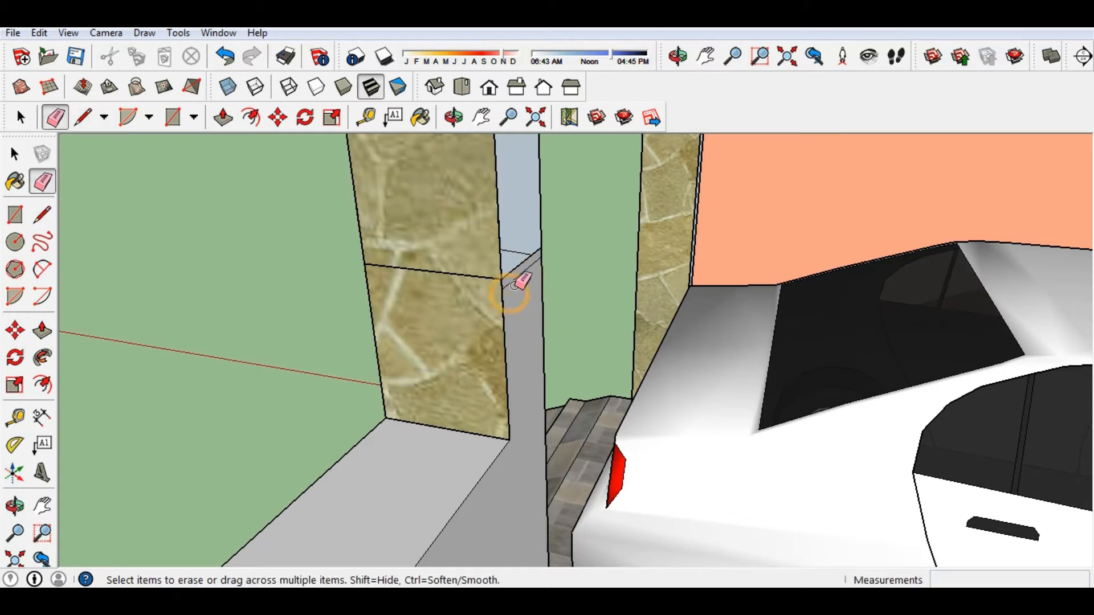
{"action": "key", "text": "l"}
{"action": "left_click", "coordinate": [509, 440]}
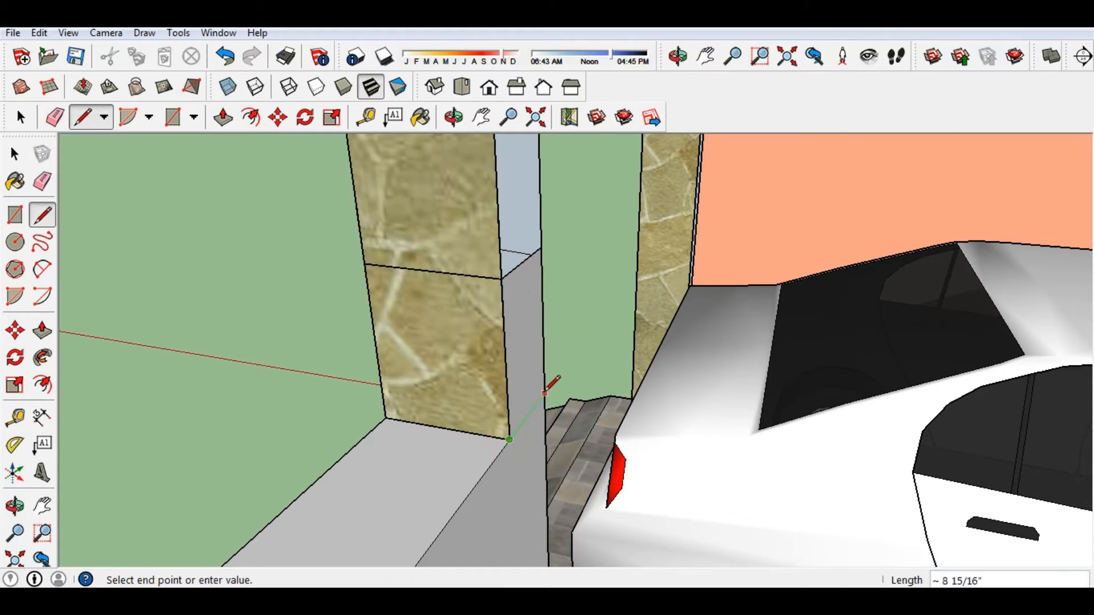
{"action": "left_click", "coordinate": [544, 393]}
{"action": "scroll", "coordinate": [526, 374], "scroll_direction": "down", "scroll_amount": 3}
{"action": "middle_click_drag", "start_coordinate": [525, 374], "coordinate": [464, 378]}
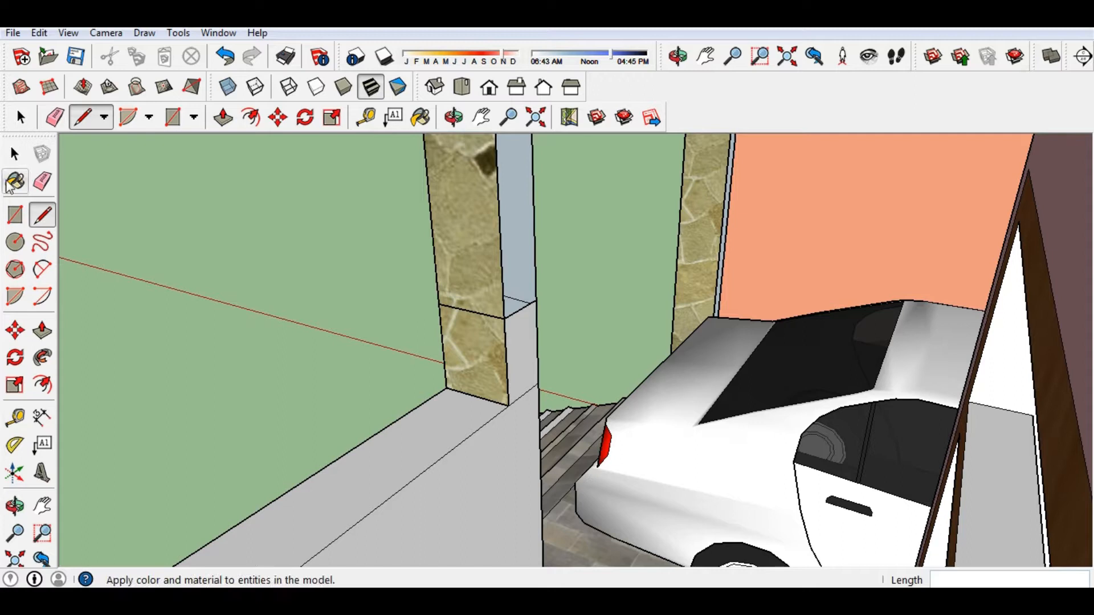
Sample Stone_Pavers_Walk and paint the column's grey lower side faces with it.
{"action": "left_click", "coordinate": [15, 182]}
{"action": "left_click", "coordinate": [175, 132]}
{"action": "left_click", "coordinate": [473, 354]}
{"action": "left_click", "coordinate": [516, 358]}
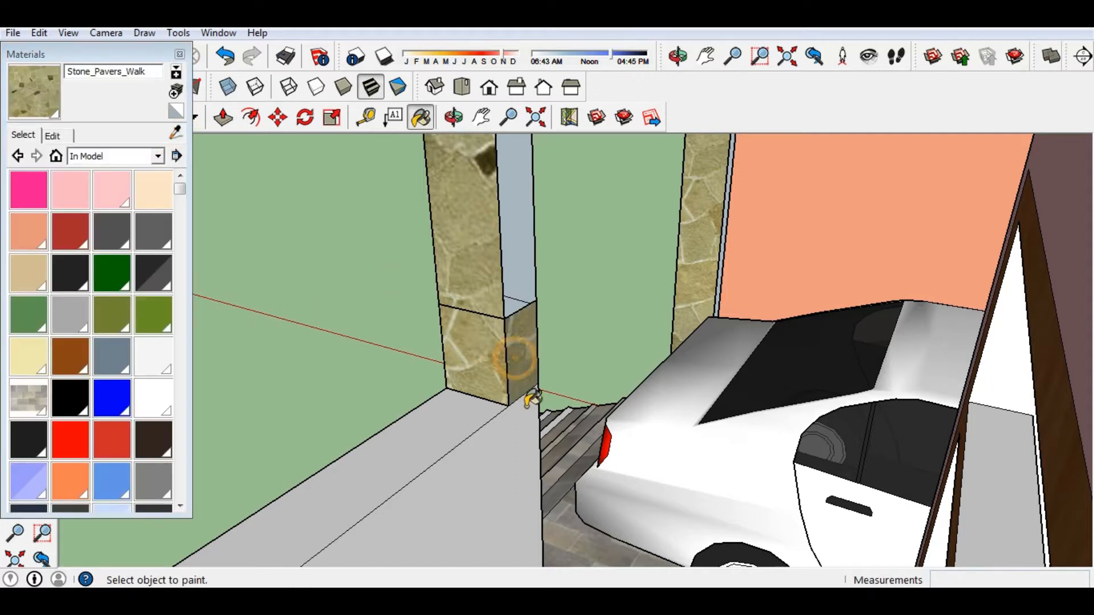
{"action": "scroll", "coordinate": [508, 353], "scroll_direction": "down", "scroll_amount": 2}
{"action": "scroll", "coordinate": [508, 353], "scroll_direction": "up", "scroll_amount": 6}
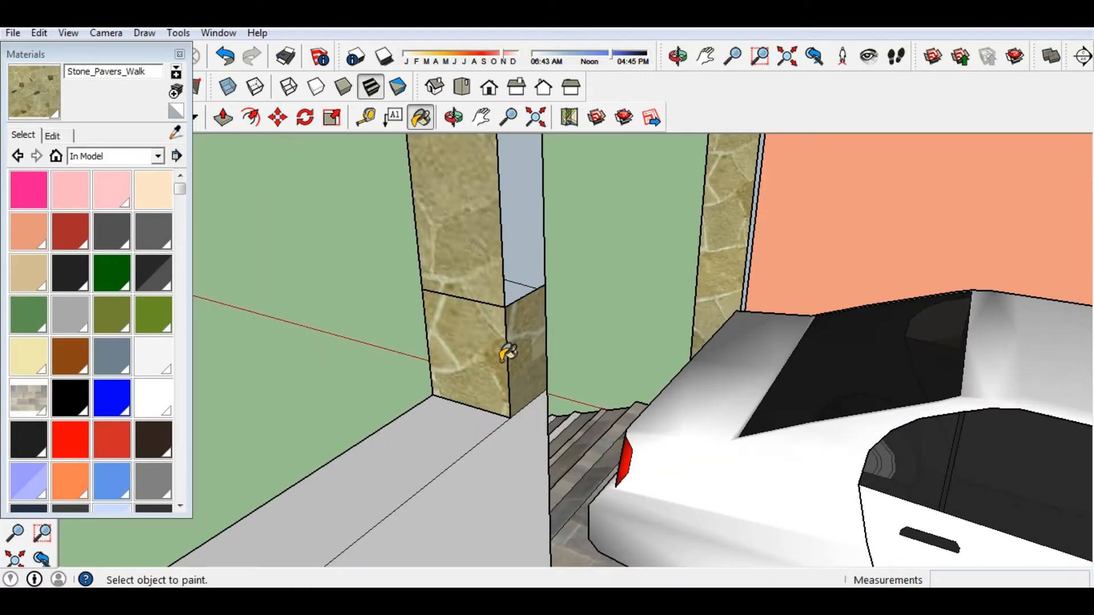
Frame the stone-clad column base in view and close the Materials window.
{"action": "middle_click_drag", "start_coordinate": [508, 354], "coordinate": [520, 459]}
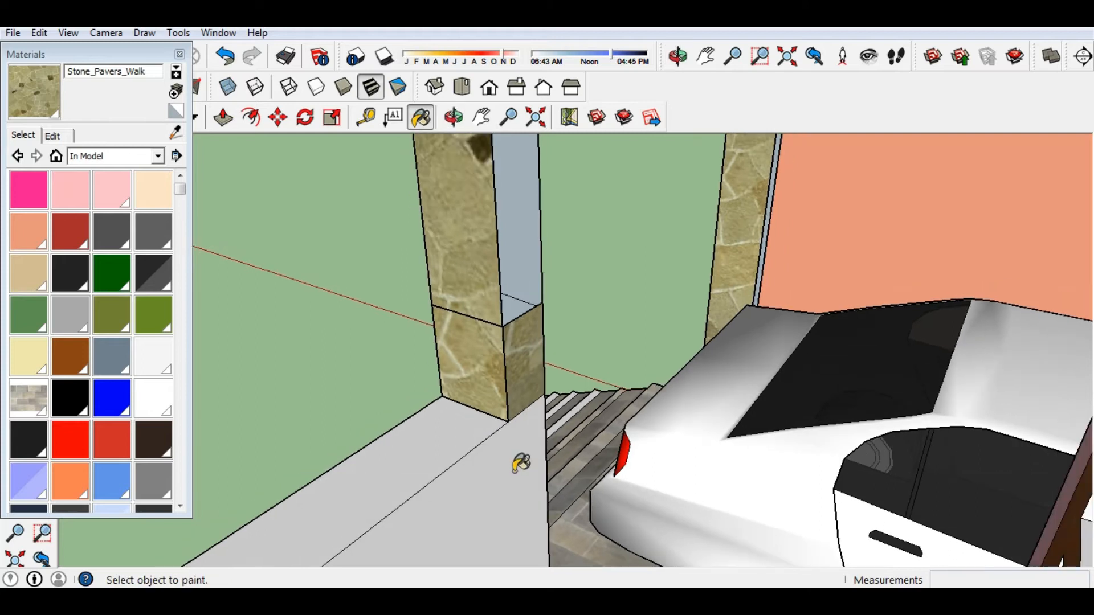
{"action": "middle_click_drag", "start_coordinate": [438, 262], "coordinate": [436, 290], "text": "shift"}
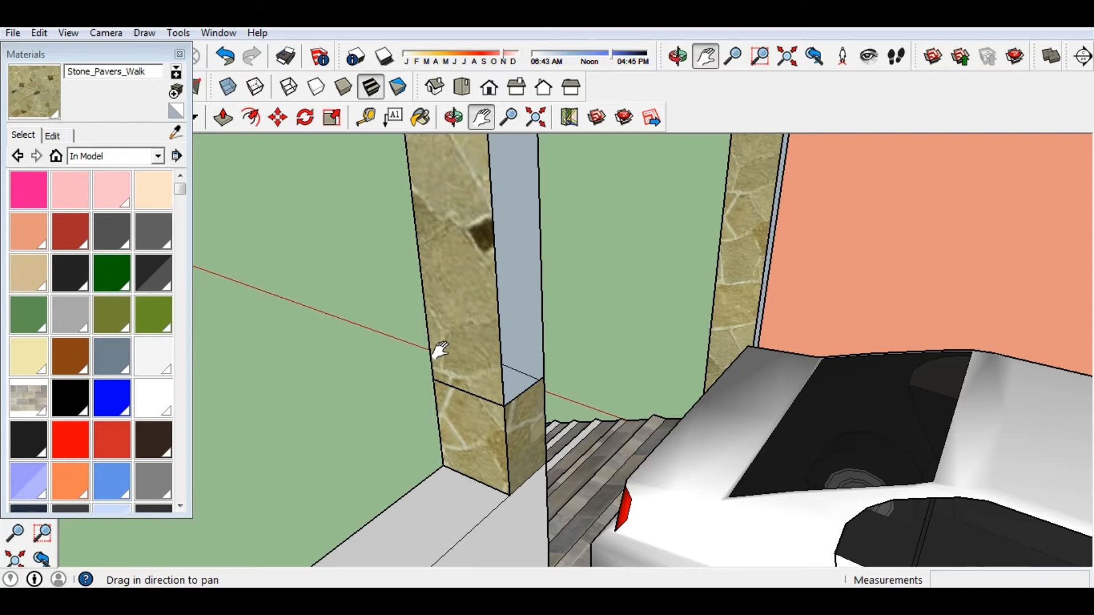
{"action": "left_click", "coordinate": [180, 54]}
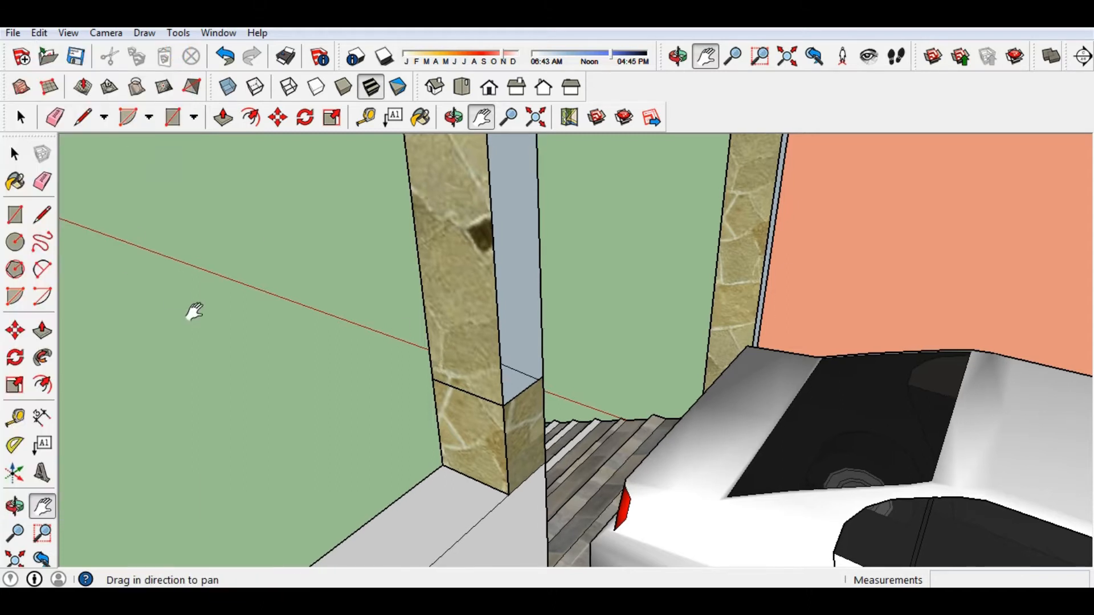
Orbit to the pillar beside the dark wall, abandoning a first line attempt.
{"action": "key", "text": "l"}
{"action": "middle_click_drag", "start_coordinate": [205, 304], "coordinate": [767, 291]}
{"action": "scroll", "coordinate": [492, 342], "scroll_direction": "down", "scroll_amount": 4}
{"action": "scroll", "coordinate": [631, 280], "scroll_direction": "up", "scroll_amount": 4}
{"action": "scroll", "coordinate": [612, 296], "scroll_direction": "down", "scroll_amount": 4}
{"action": "middle_click_drag", "start_coordinate": [666, 321], "coordinate": [758, 293]}
{"action": "scroll", "coordinate": [586, 340], "scroll_direction": "up", "scroll_amount": 3}
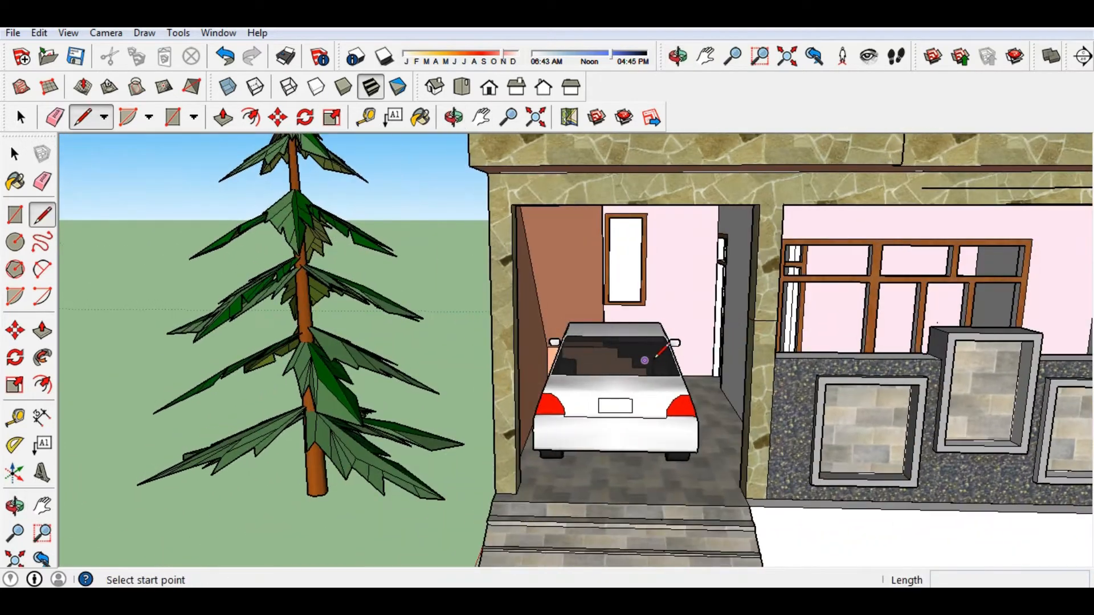
{"action": "scroll", "coordinate": [842, 292], "scroll_direction": "up", "scroll_amount": 3}
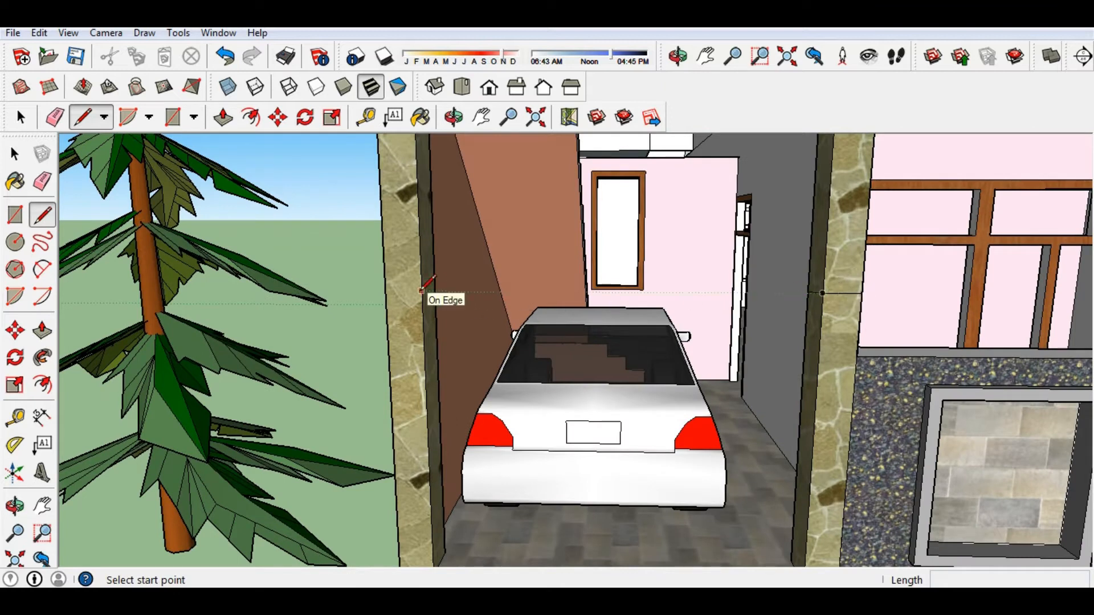
{"action": "left_click", "coordinate": [422, 291]}
{"action": "middle_click_drag", "start_coordinate": [376, 291], "coordinate": [456, 279]}
{"action": "scroll", "coordinate": [539, 296], "scroll_direction": "up", "scroll_amount": 5}
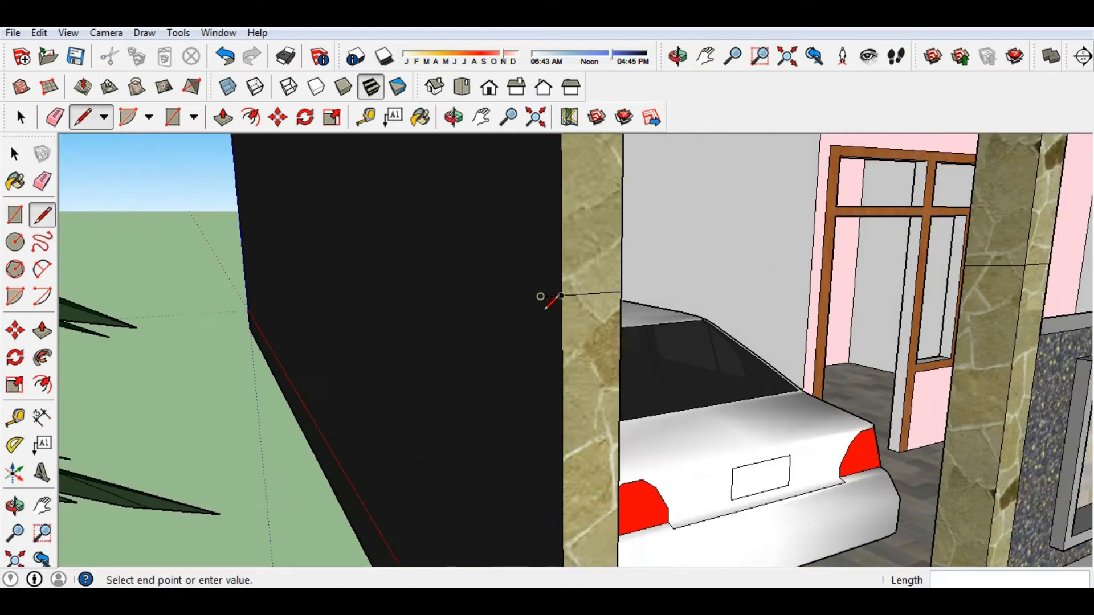
{"action": "key", "text": "e"}
{"action": "middle_click_drag", "start_coordinate": [547, 287], "coordinate": [271, 336]}
Draw a line across the pillar's narrow face, splitting it into two faces.
{"action": "key", "text": "l"}
{"action": "left_click", "coordinate": [385, 309]}
{"action": "left_click", "coordinate": [467, 288]}
{"action": "mouse_move", "coordinate": [468, 288]}
{"action": "middle_mouse_down"}
{"action": "mouse_move", "coordinate": [138, 370]}
{"action": "mouse_move", "coordinate": [148, 356]}
{"action": "middle_mouse_up"}
{"action": "left_click", "coordinate": [478, 222]}
{"action": "left_click", "coordinate": [464, 237]}
Zoom out and orbit back to the garage front and its right wall.
{"action": "scroll", "coordinate": [448, 315], "scroll_direction": "down", "scroll_amount": 8}
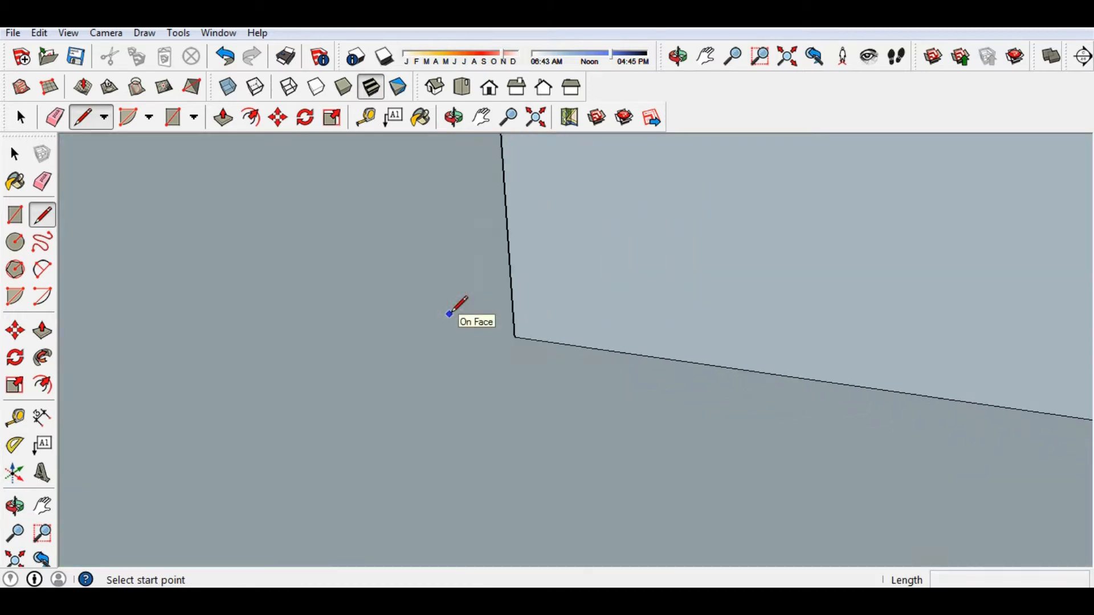
{"action": "scroll", "coordinate": [448, 313], "scroll_direction": "down", "scroll_amount": 10}
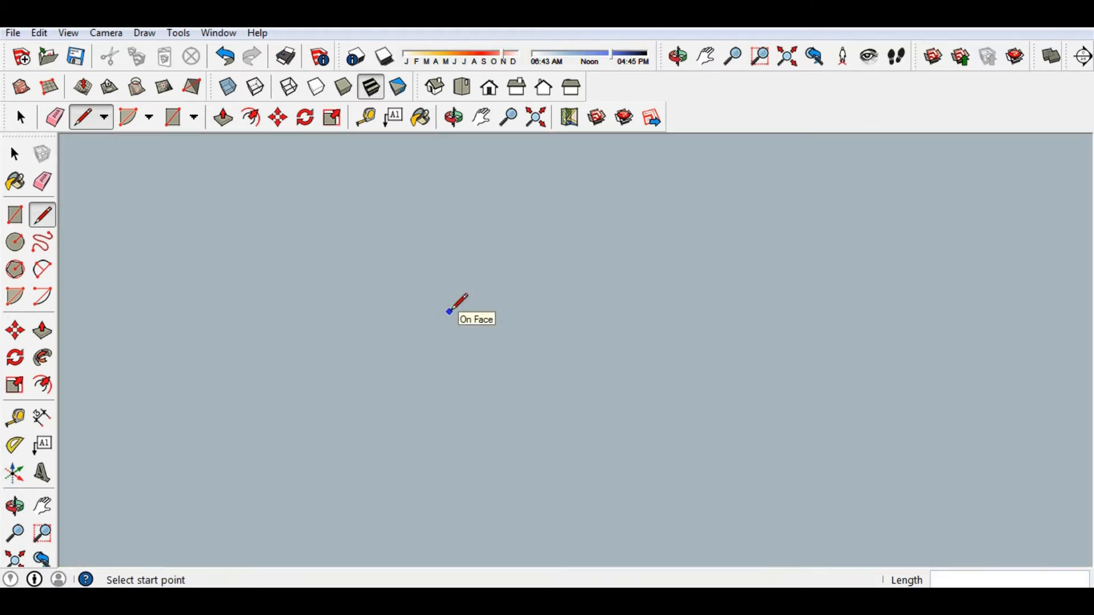
{"action": "scroll", "coordinate": [449, 313], "scroll_direction": "down", "scroll_amount": 2}
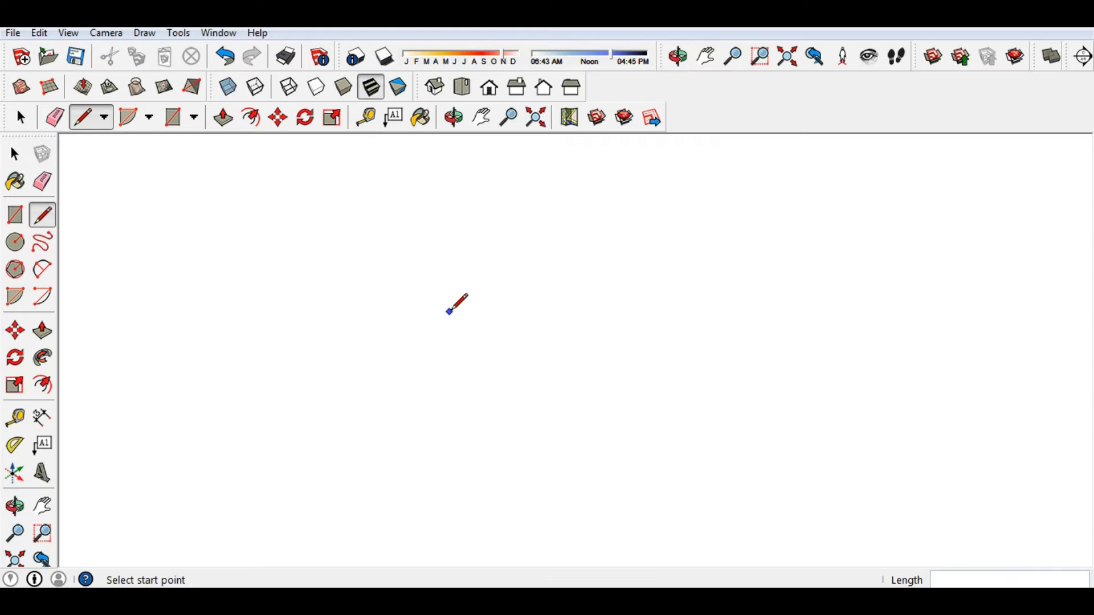
{"action": "scroll", "coordinate": [448, 312], "scroll_direction": "down", "scroll_amount": 8}
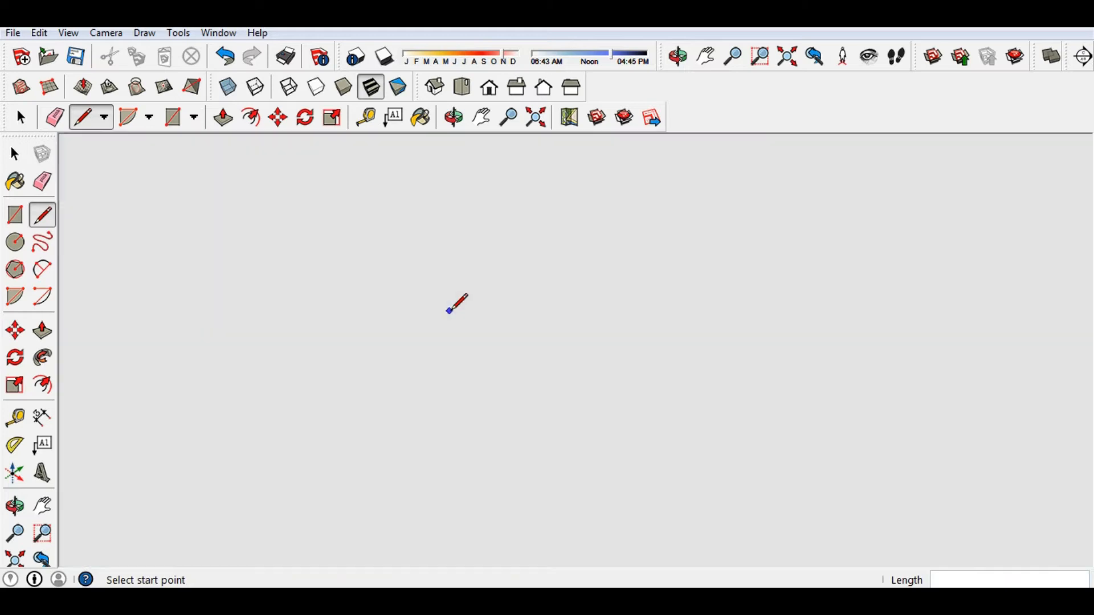
{"action": "scroll", "coordinate": [448, 313], "scroll_direction": "down", "scroll_amount": 6}
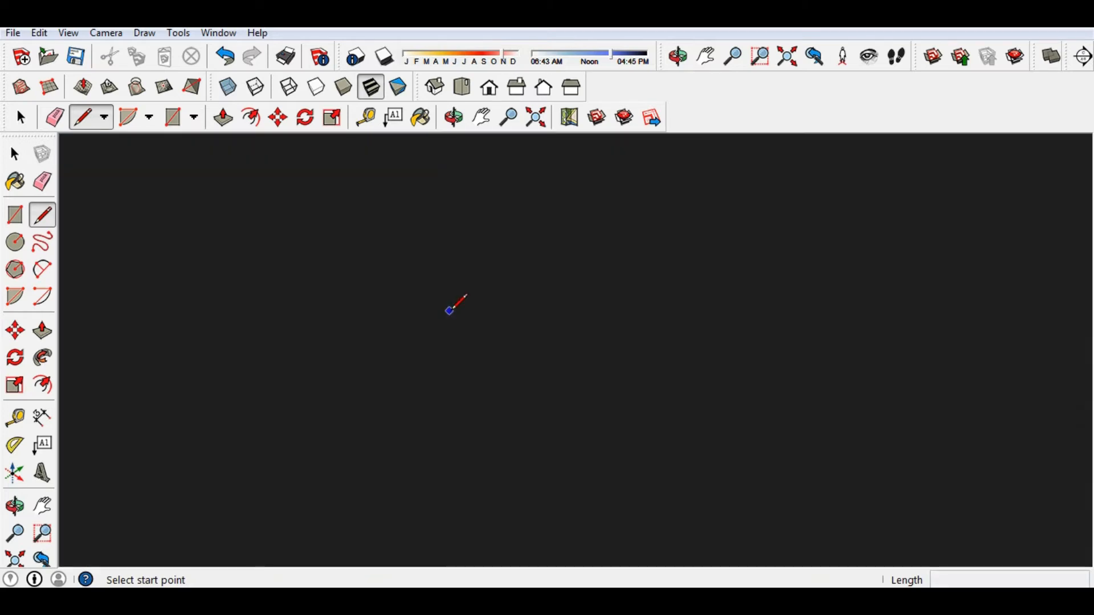
{"action": "scroll", "coordinate": [452, 310], "scroll_direction": "down", "scroll_amount": 8}
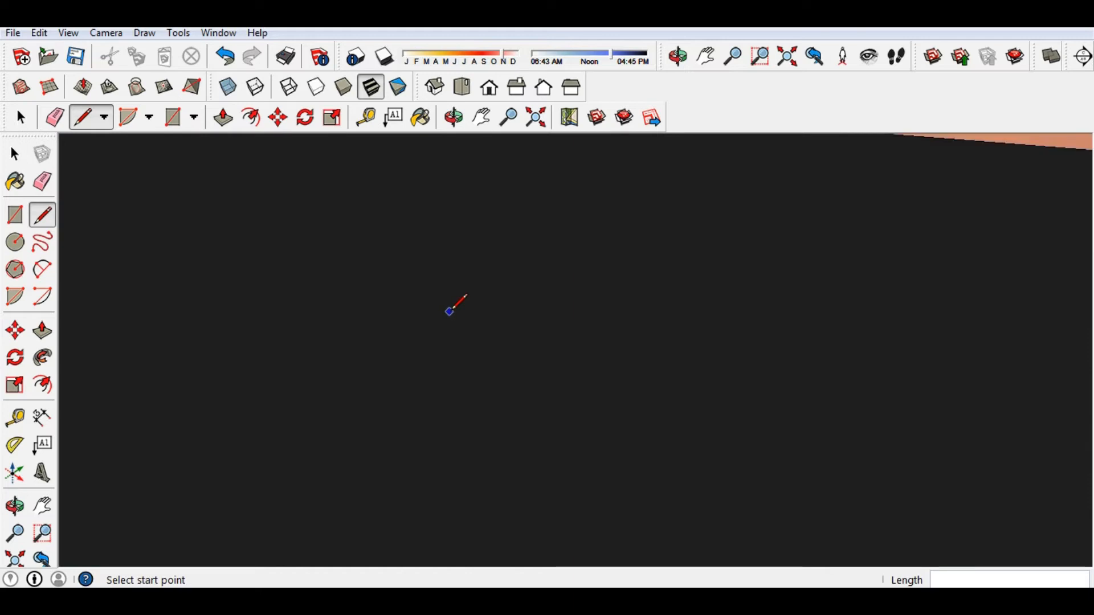
{"action": "mouse_move", "coordinate": [316, 302]}
{"action": "middle_mouse_down"}
{"action": "mouse_move", "coordinate": [290, 410]}
{"action": "mouse_move", "coordinate": [261, 416]}
{"action": "mouse_move", "coordinate": [315, 361]}
{"action": "middle_mouse_up"}
{"action": "scroll", "coordinate": [289, 433], "scroll_direction": "up", "scroll_amount": 8}
{"action": "scroll", "coordinate": [266, 422], "scroll_direction": "down", "scroll_amount": 4}
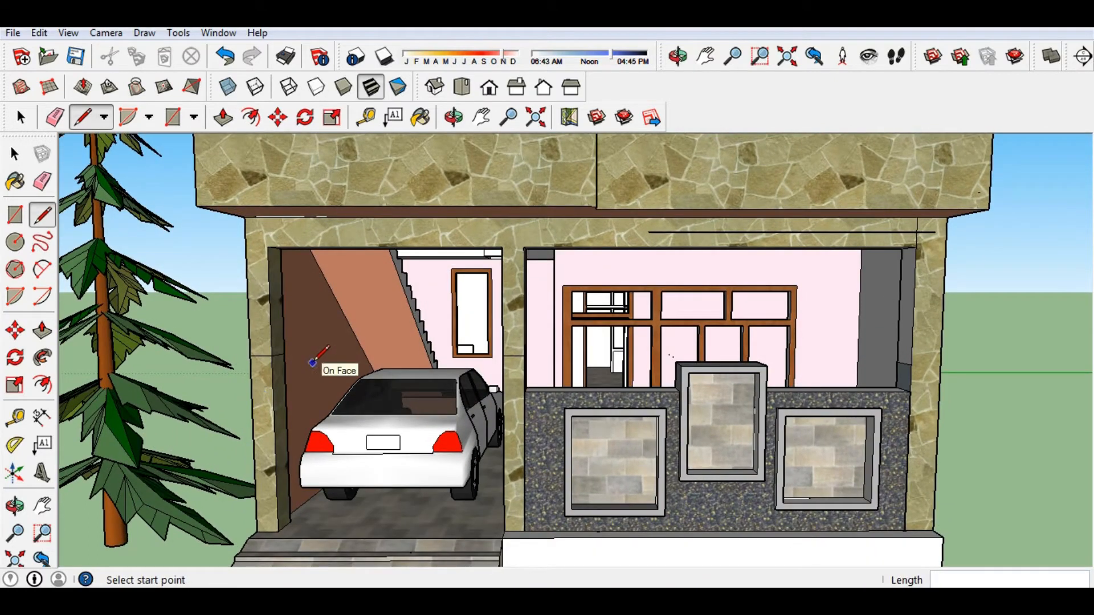
{"action": "scroll", "coordinate": [305, 365], "scroll_direction": "up", "scroll_amount": 1}
{"action": "mouse_move", "coordinate": [309, 367]}
{"action": "middle_mouse_down"}
{"action": "mouse_move", "coordinate": [335, 359]}
{"action": "mouse_move", "coordinate": [357, 383]}
{"action": "mouse_move", "coordinate": [370, 381]}
{"action": "middle_mouse_up"}
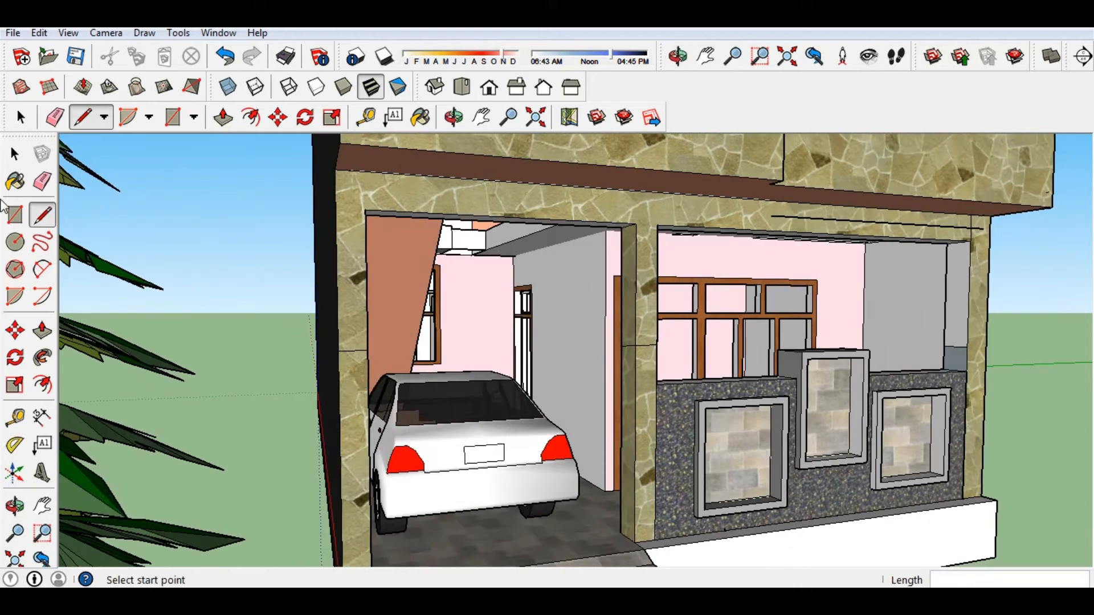
Paint the lower garage pillar faces Charcoal, then plain black instead.
{"action": "key", "text": "b"}
{"action": "left_click", "coordinate": [85, 273]}
{"action": "left_click", "coordinate": [362, 410]}
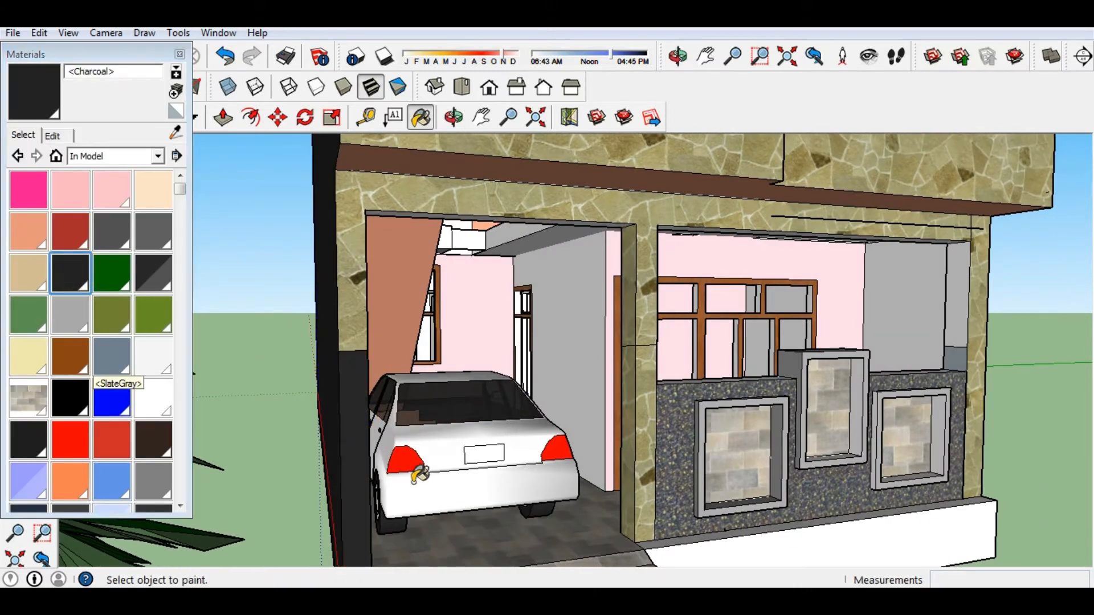
{"action": "left_click", "coordinate": [67, 400]}
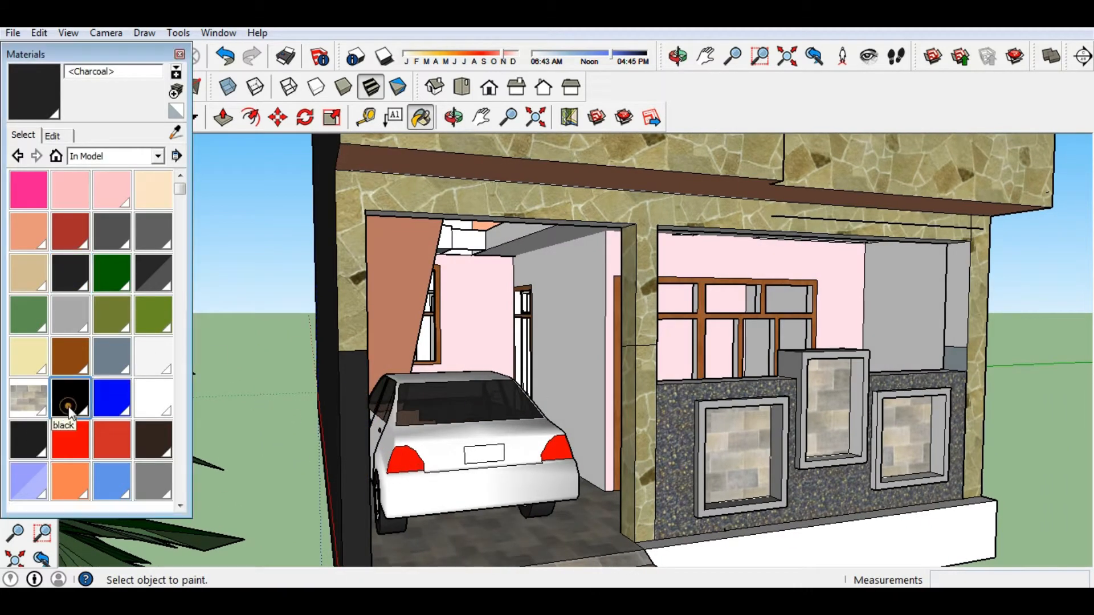
{"action": "left_click", "coordinate": [352, 420]}
{"action": "left_click", "coordinate": [647, 434]}
{"action": "mouse_move", "coordinate": [647, 434]}
{"action": "middle_mouse_down"}
{"action": "mouse_move", "coordinate": [705, 415]}
{"action": "mouse_move", "coordinate": [520, 504]}
{"action": "mouse_move", "coordinate": [401, 417]}
{"action": "middle_mouse_up"}
{"action": "left_click", "coordinate": [706, 415]}
Pick Stone_Marble from the Stone collection and paint the black pillar face with it.
{"action": "middle_click_drag", "start_coordinate": [384, 466], "coordinate": [283, 381]}
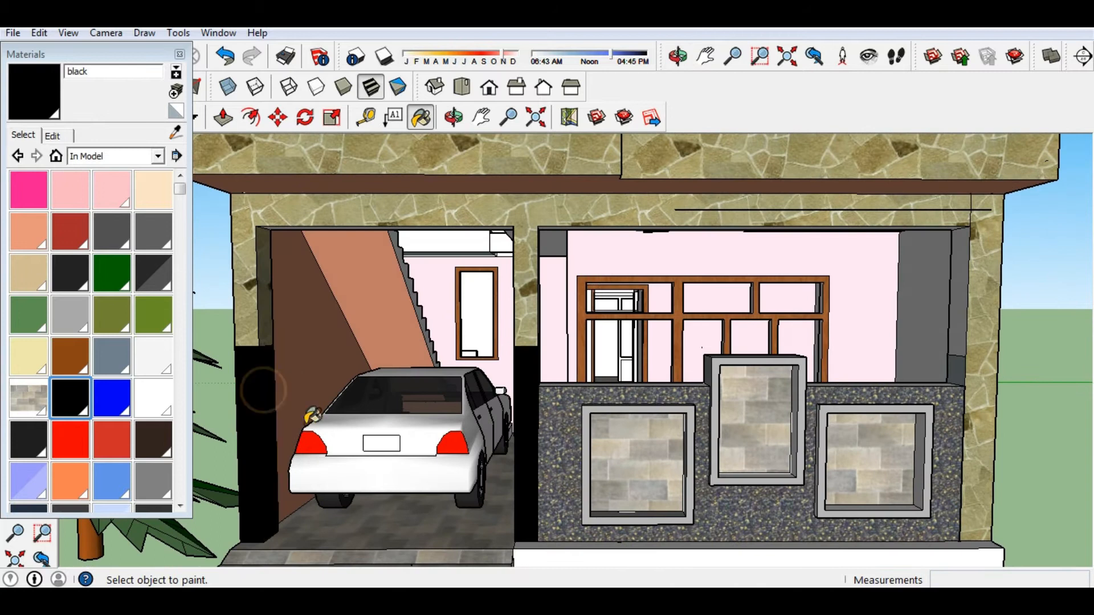
{"action": "scroll", "coordinate": [279, 385], "scroll_direction": "down", "scroll_amount": 4}
{"action": "scroll", "coordinate": [638, 490], "scroll_direction": "up", "scroll_amount": 5}
{"action": "scroll", "coordinate": [546, 422], "scroll_direction": "up", "scroll_amount": 3}
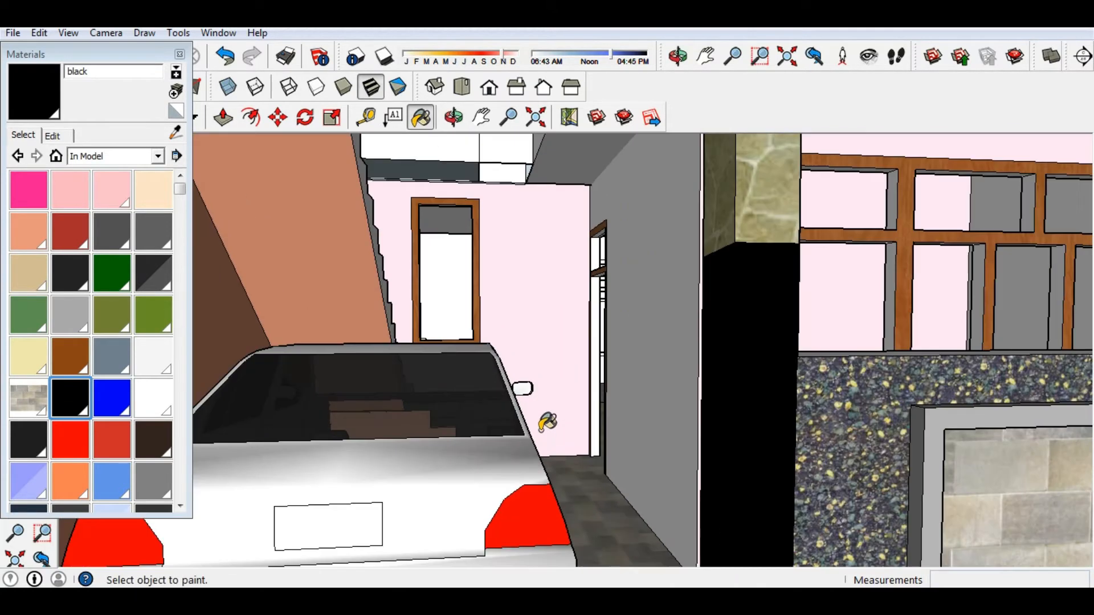
{"action": "left_click", "coordinate": [101, 158]}
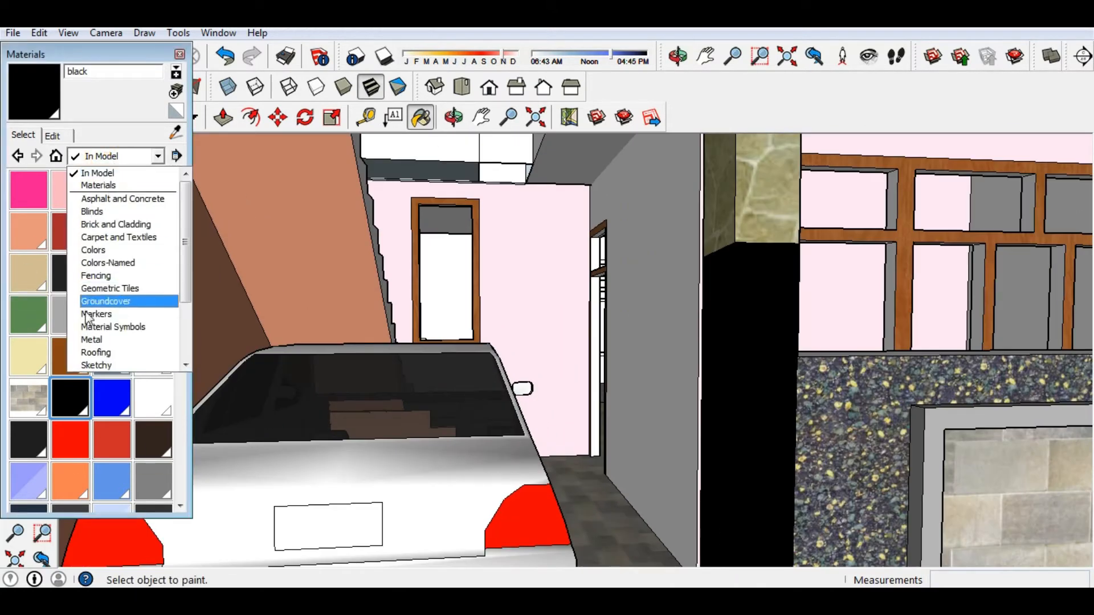
{"action": "left_click", "coordinate": [87, 344]}
{"action": "left_click", "coordinate": [158, 156]}
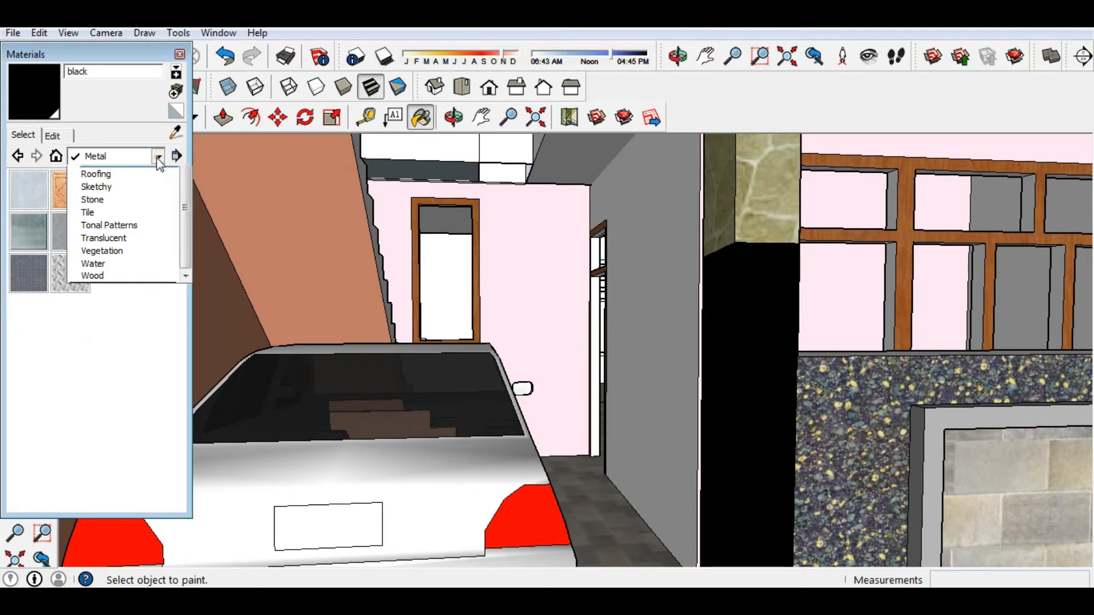
{"action": "left_click", "coordinate": [126, 289]}
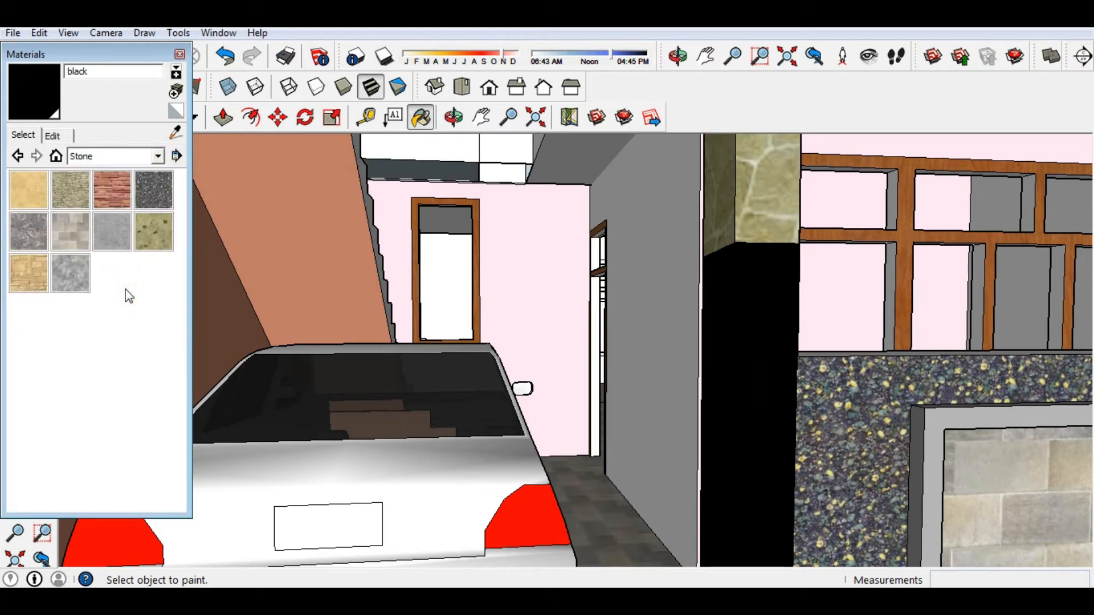
{"action": "left_click", "coordinate": [26, 231]}
{"action": "left_click", "coordinate": [729, 359]}
{"action": "scroll", "coordinate": [729, 359], "scroll_direction": "down", "scroll_amount": 5}
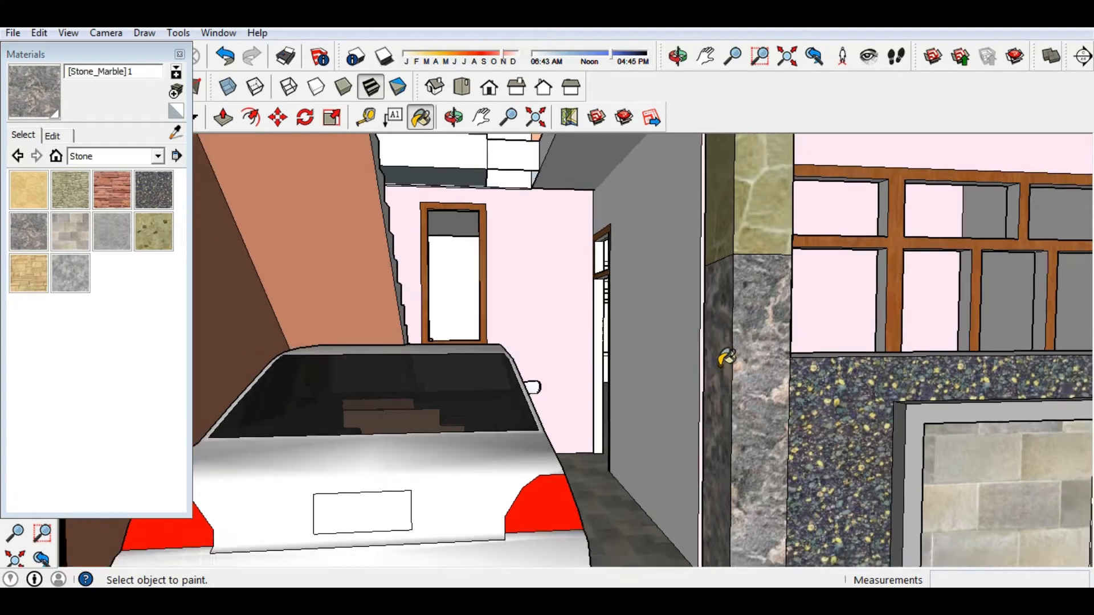
{"action": "scroll", "coordinate": [329, 397], "scroll_direction": "up", "scroll_amount": 2}
{"action": "scroll", "coordinate": [360, 403], "scroll_direction": "down", "scroll_amount": 1}
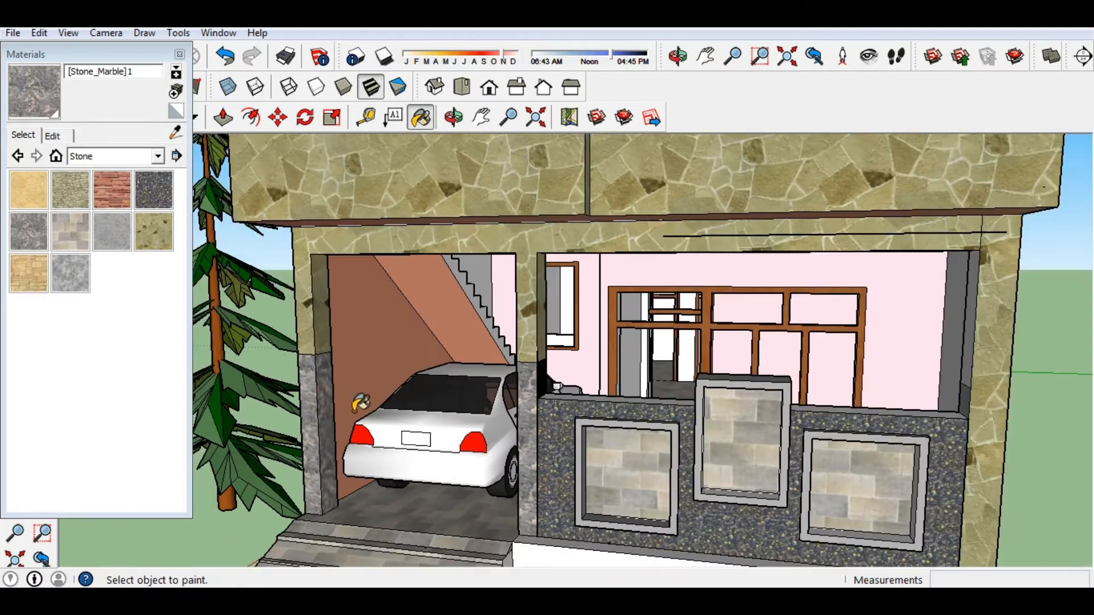
{"action": "scroll", "coordinate": [491, 400], "scroll_direction": "down", "scroll_amount": 2}
{"action": "middle_click_drag", "start_coordinate": [466, 392], "coordinate": [696, 414]}
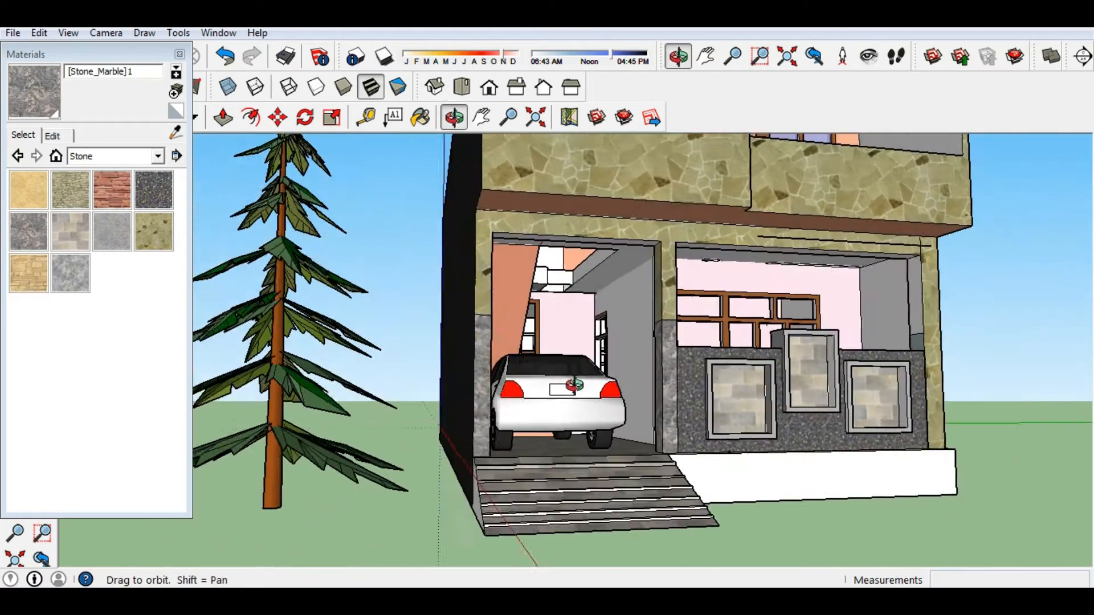
{"action": "scroll", "coordinate": [696, 414], "scroll_direction": "up", "scroll_amount": 3}
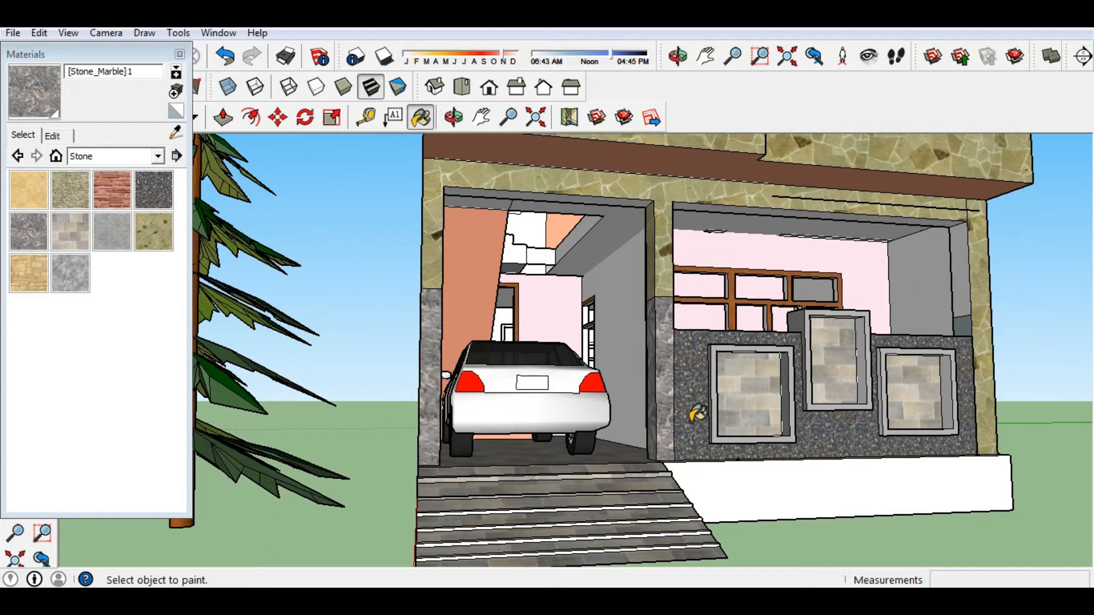
{"action": "scroll", "coordinate": [678, 408], "scroll_direction": "up", "scroll_amount": 1}
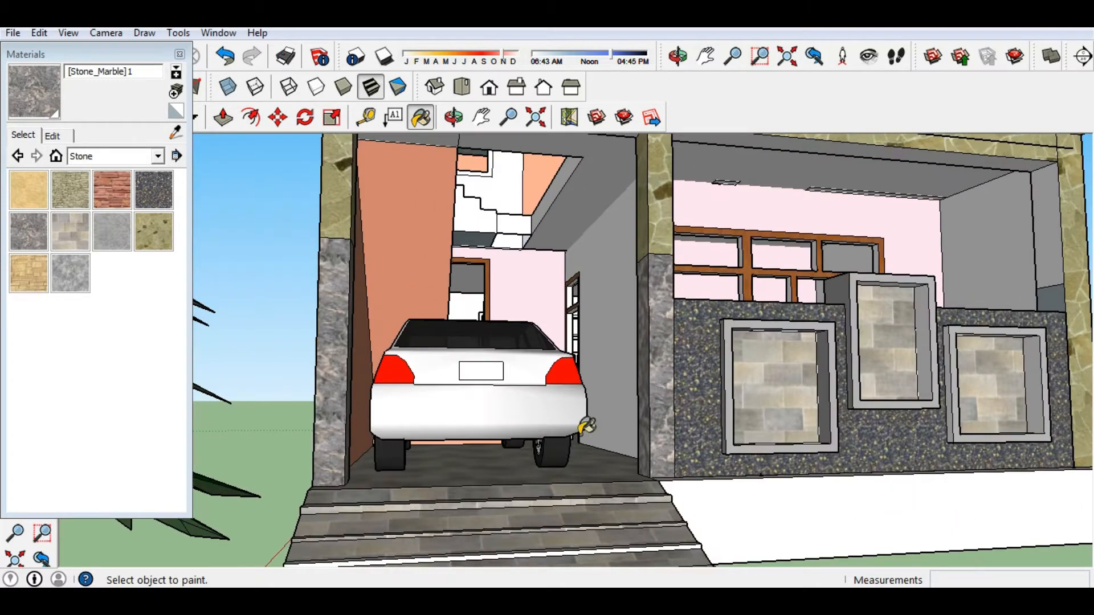
Resize the Stone_Marble texture width to 6' (after trying 4'), then close Materials.
{"action": "left_click", "coordinate": [55, 157]}
{"action": "left_click", "coordinate": [50, 135]}
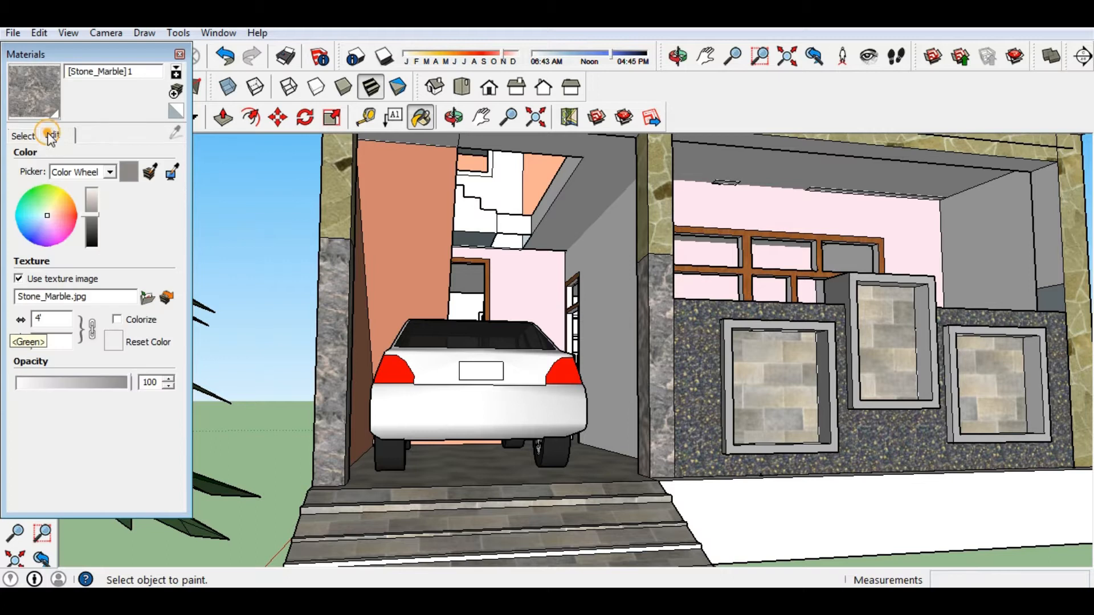
{"action": "left_click", "coordinate": [23, 338]}
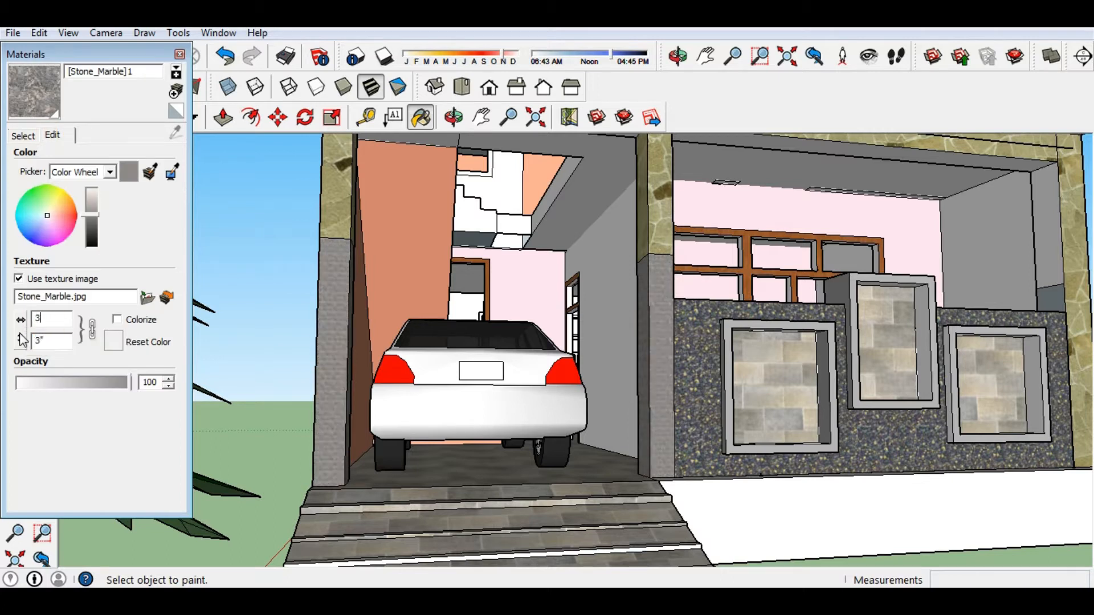
{"action": "type", "text": "4'"}
{"action": "key", "text": "Return"}
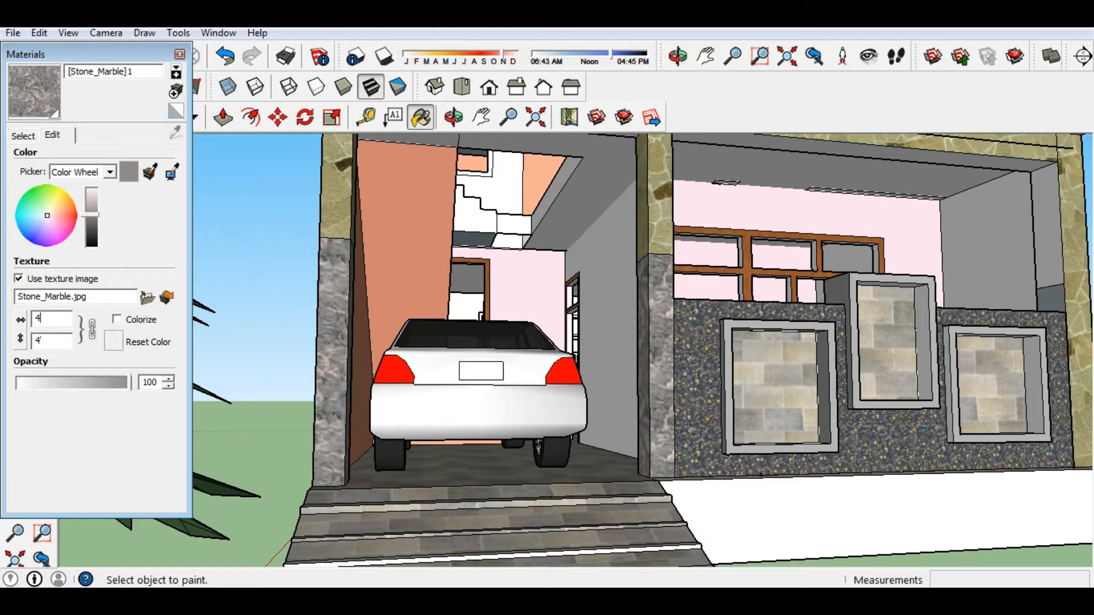
{"action": "key", "text": "BackSpace"}
{"action": "type", "text": "6'"}
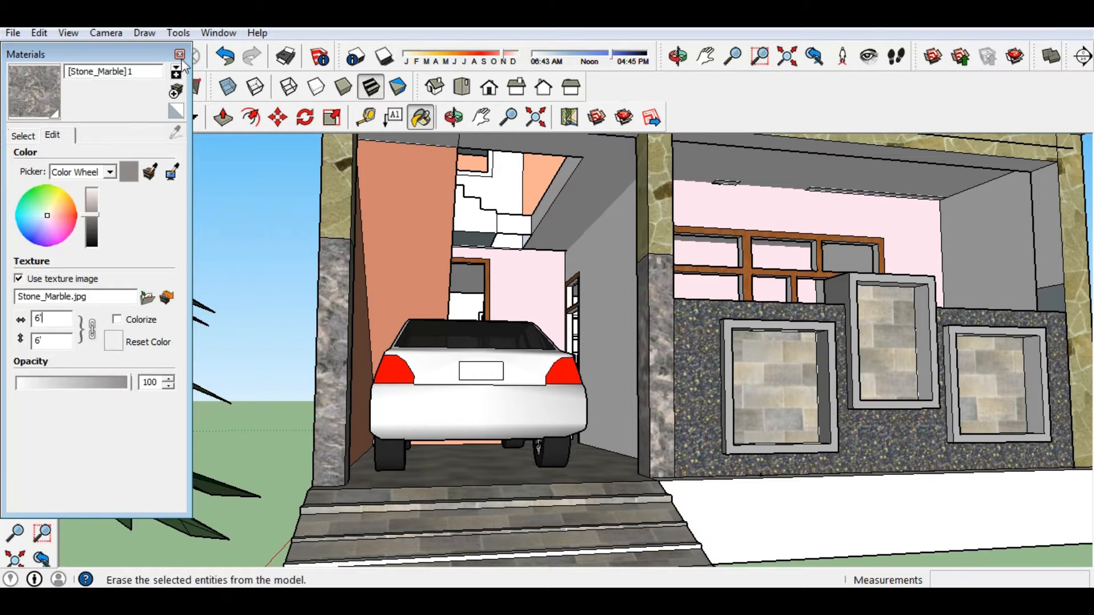
{"action": "left_click", "coordinate": [180, 55]}
{"action": "scroll", "coordinate": [655, 415], "scroll_direction": "down", "scroll_amount": 1}
{"action": "middle_click_drag", "start_coordinate": [655, 415], "coordinate": [648, 495]}
Orbit up under the house and undo an accidental erase on the upper beam.
{"action": "scroll", "coordinate": [512, 440], "scroll_direction": "down", "scroll_amount": 5}
{"action": "middle_click_drag", "start_coordinate": [510, 441], "coordinate": [547, 456]}
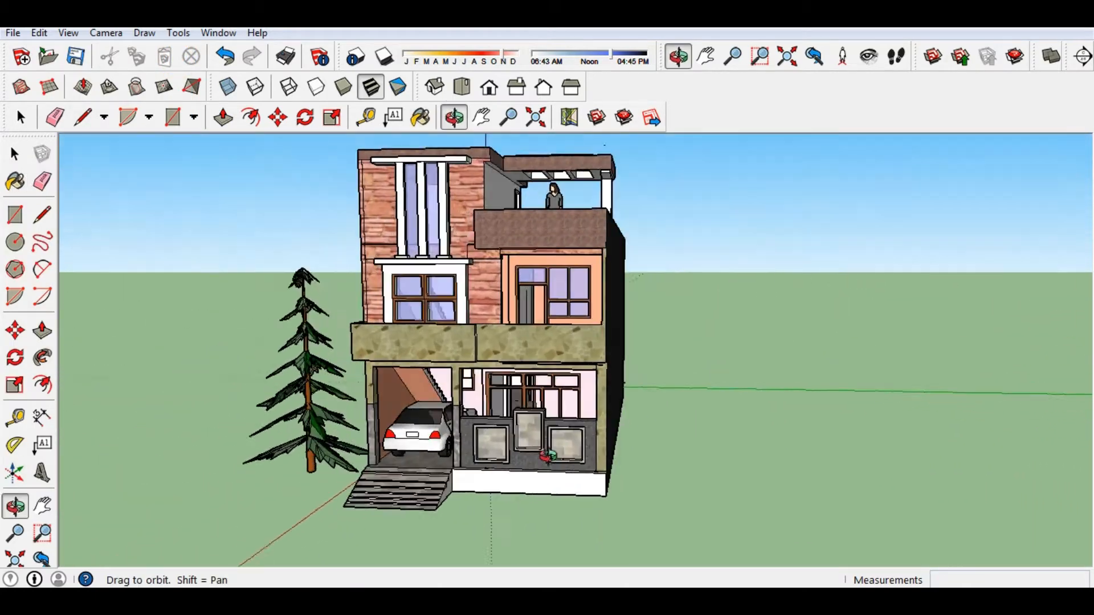
{"action": "key", "text": "b"}
{"action": "scroll", "coordinate": [496, 450], "scroll_direction": "up", "scroll_amount": 2}
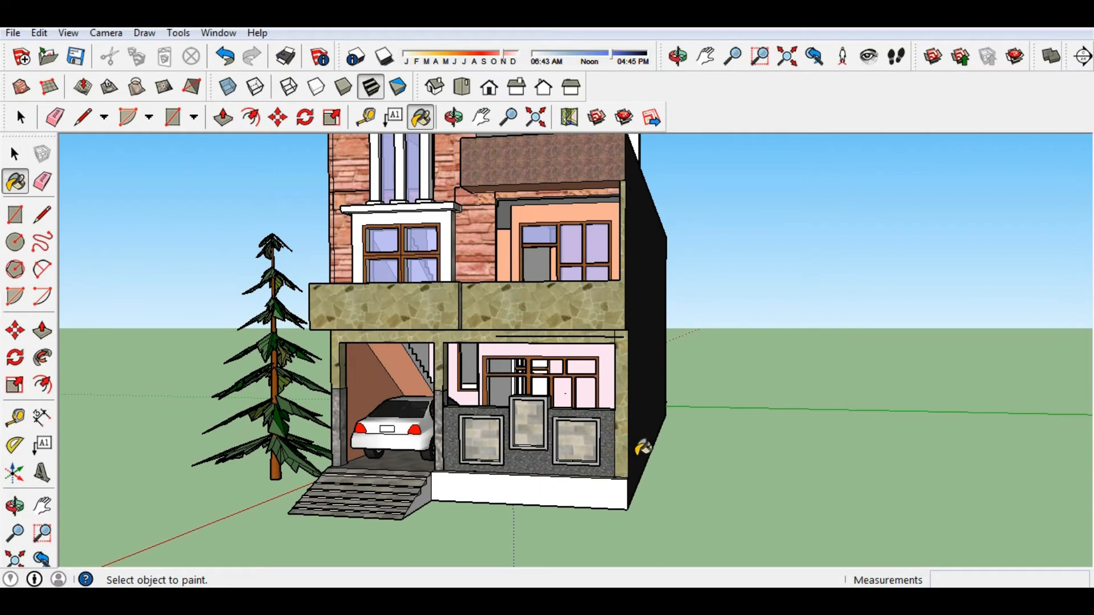
{"action": "scroll", "coordinate": [639, 442], "scroll_direction": "up", "scroll_amount": 2}
{"action": "middle_click_drag", "start_coordinate": [640, 444], "coordinate": [647, 434]}
{"action": "scroll", "coordinate": [693, 397], "scroll_direction": "up", "scroll_amount": 3}
{"action": "middle_click_drag", "start_coordinate": [693, 397], "coordinate": [575, 193]}
{"action": "key", "text": "e"}
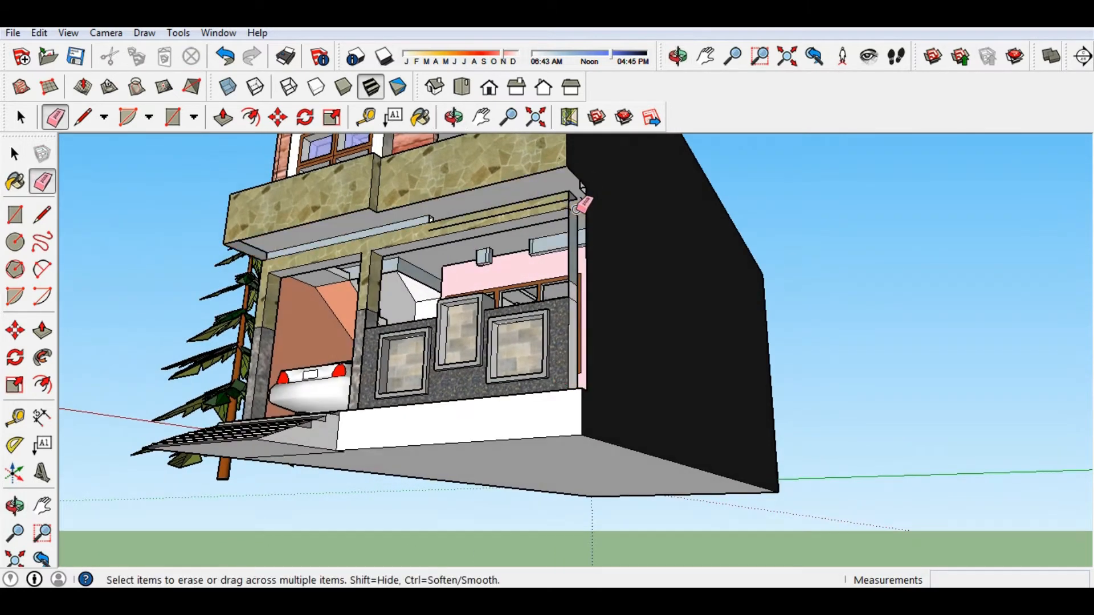
{"action": "left_click", "coordinate": [576, 196]}
{"action": "key", "text": "ctrl+z"}
Erase the stray edge at the base of the upper-floor door jamb.
{"action": "mouse_move", "coordinate": [524, 331]}
{"action": "middle_mouse_down"}
{"action": "mouse_move", "coordinate": [624, 359]}
{"action": "mouse_move", "coordinate": [606, 448]}
{"action": "mouse_move", "coordinate": [750, 446]}
{"action": "mouse_move", "coordinate": [747, 456]}
{"action": "middle_mouse_up"}
{"action": "scroll", "coordinate": [627, 370], "scroll_direction": "down", "scroll_amount": 4}
{"action": "key", "text": "e"}
{"action": "scroll", "coordinate": [714, 455], "scroll_direction": "up", "scroll_amount": 1}
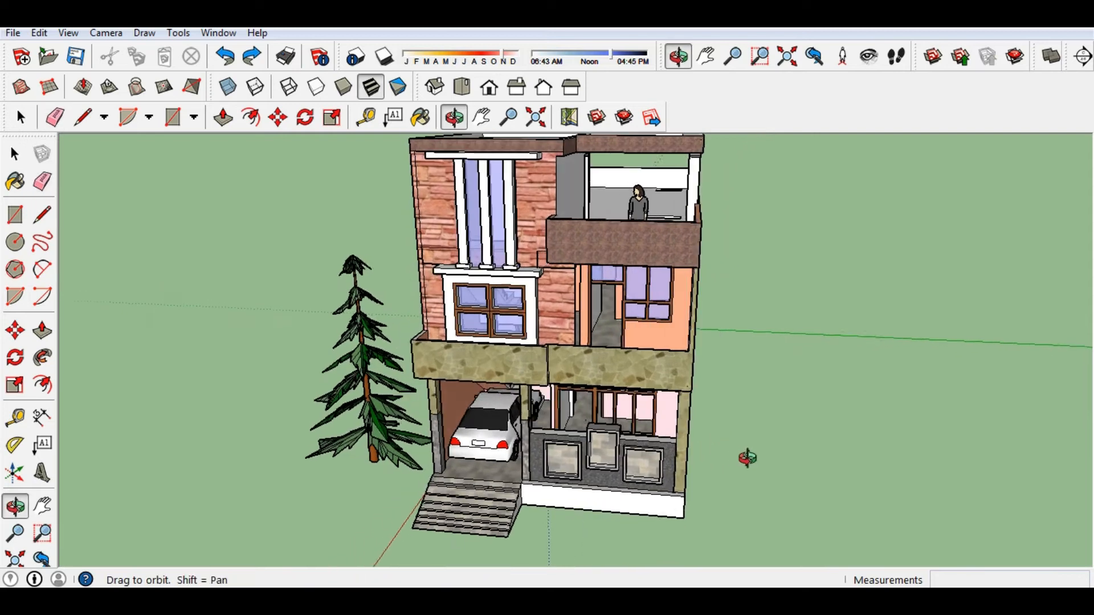
{"action": "middle_click_drag", "start_coordinate": [750, 415], "coordinate": [733, 359]}
{"action": "scroll", "coordinate": [421, 410], "scroll_direction": "up", "scroll_amount": 2}
{"action": "mouse_move", "coordinate": [421, 410]}
{"action": "middle_mouse_down"}
{"action": "mouse_move", "coordinate": [422, 432]}
{"action": "mouse_move", "coordinate": [537, 438]}
{"action": "mouse_move", "coordinate": [561, 460]}
{"action": "mouse_move", "coordinate": [526, 457]}
{"action": "middle_mouse_up"}
{"action": "scroll", "coordinate": [561, 462], "scroll_direction": "up", "scroll_amount": 1}
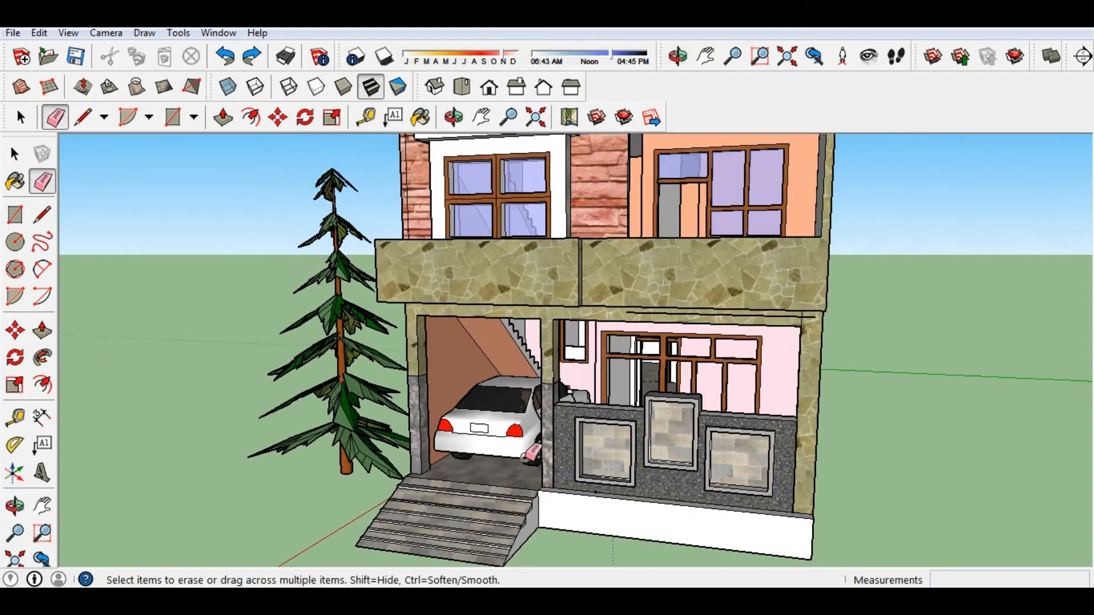
{"action": "scroll", "coordinate": [577, 524], "scroll_direction": "down", "scroll_amount": 3}
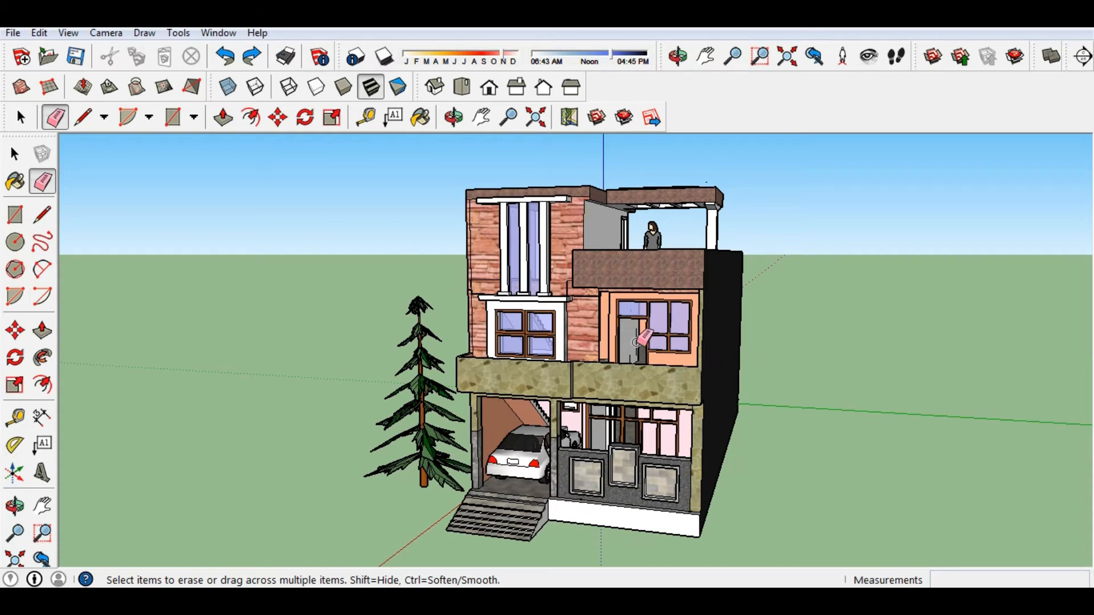
{"action": "scroll", "coordinate": [636, 342], "scroll_direction": "up", "scroll_amount": 3}
{"action": "mouse_move", "coordinate": [636, 341]}
{"action": "middle_mouse_down"}
{"action": "mouse_move", "coordinate": [635, 378]}
{"action": "mouse_move", "coordinate": [563, 403]}
{"action": "middle_mouse_up"}
{"action": "scroll", "coordinate": [619, 383], "scroll_direction": "up", "scroll_amount": 5}
{"action": "scroll", "coordinate": [563, 403], "scroll_direction": "up", "scroll_amount": 3}
{"action": "left_click", "coordinate": [484, 542]}
{"action": "scroll", "coordinate": [490, 537], "scroll_direction": "down", "scroll_amount": 5}
{"action": "middle_click_drag", "start_coordinate": [490, 536], "coordinate": [520, 464]}
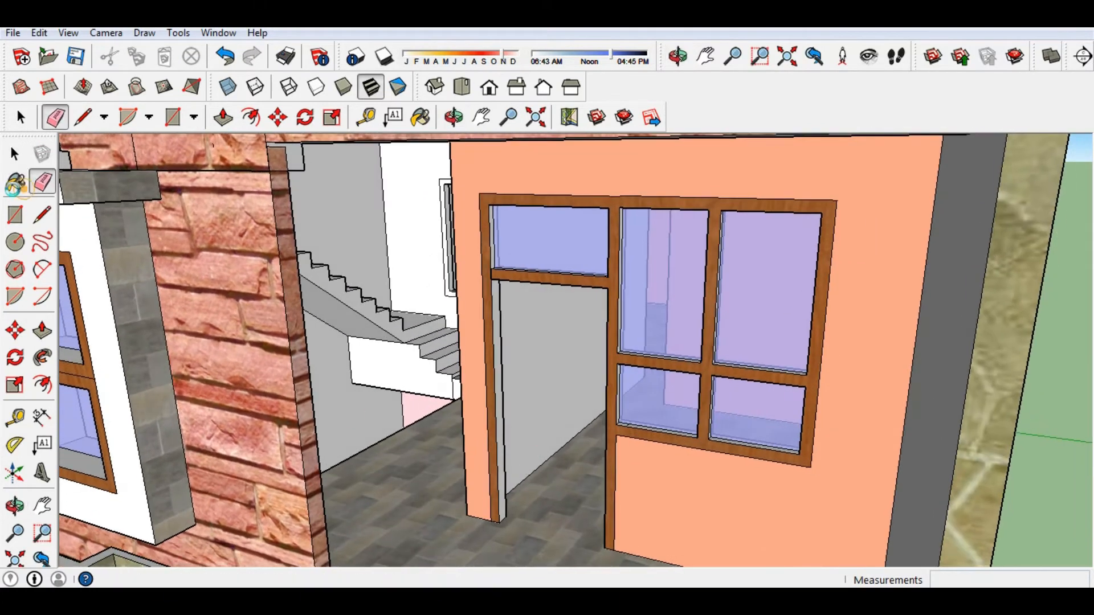
Sample the multicolour stone texture and paint the left door jamb with it as a trial.
{"action": "left_click", "coordinate": [14, 183]}
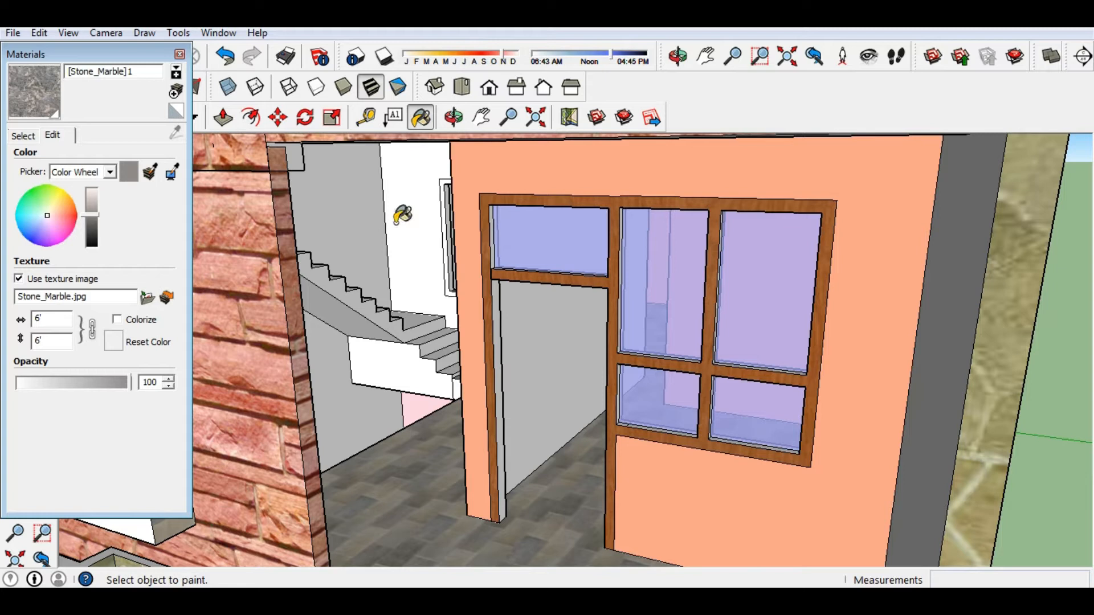
{"action": "left_click", "coordinate": [151, 171]}
{"action": "left_click", "coordinate": [506, 197]}
{"action": "middle_click_drag", "start_coordinate": [513, 203], "coordinate": [438, 244]}
{"action": "scroll", "coordinate": [442, 242], "scroll_direction": "up", "scroll_amount": 4}
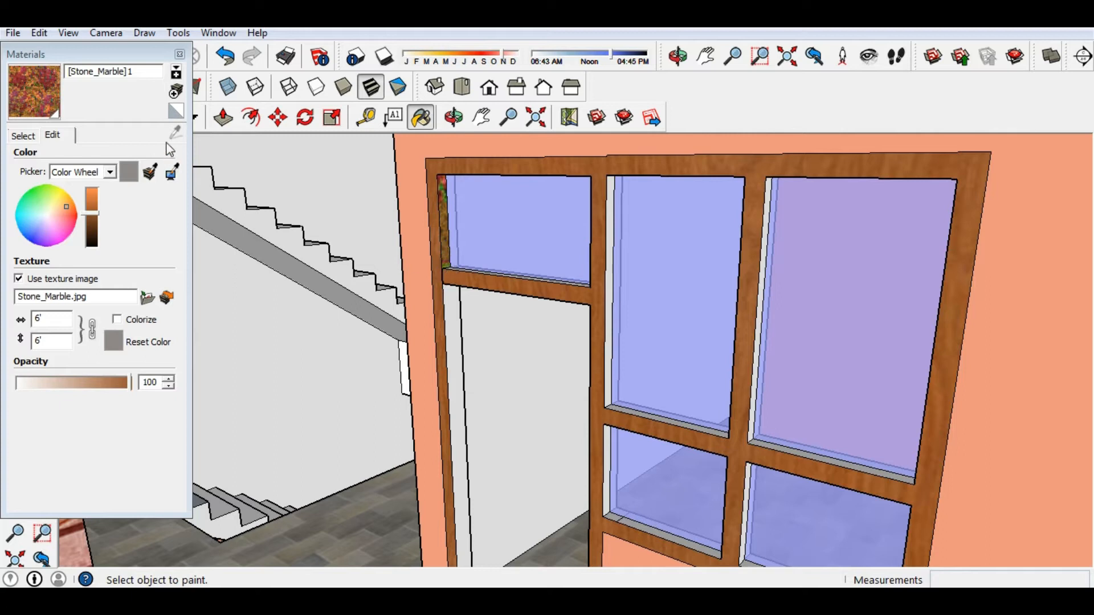
{"action": "left_click", "coordinate": [455, 312]}
Undo the trial texture on the jamb and list the materials already in the model.
{"action": "scroll", "coordinate": [459, 302], "scroll_direction": "down", "scroll_amount": 5}
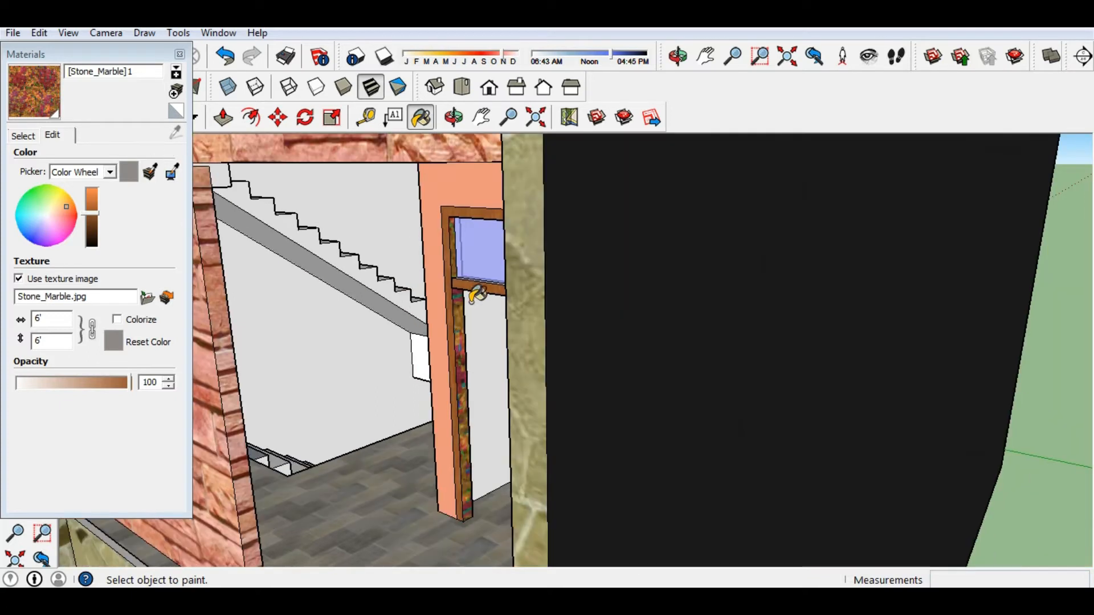
{"action": "key", "text": "ctrl+z"}
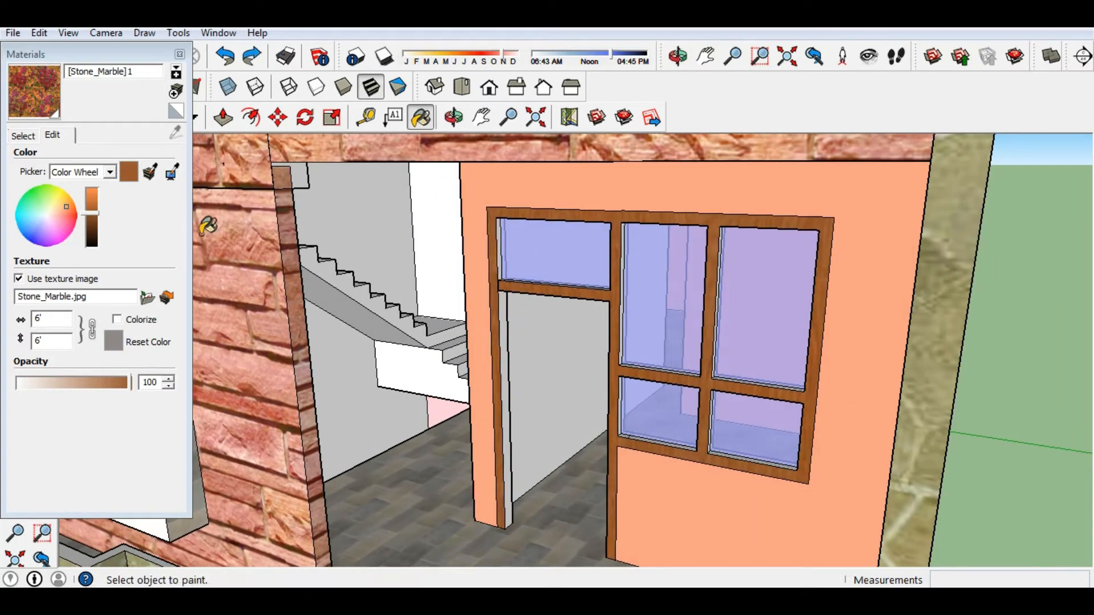
{"action": "left_click", "coordinate": [22, 135]}
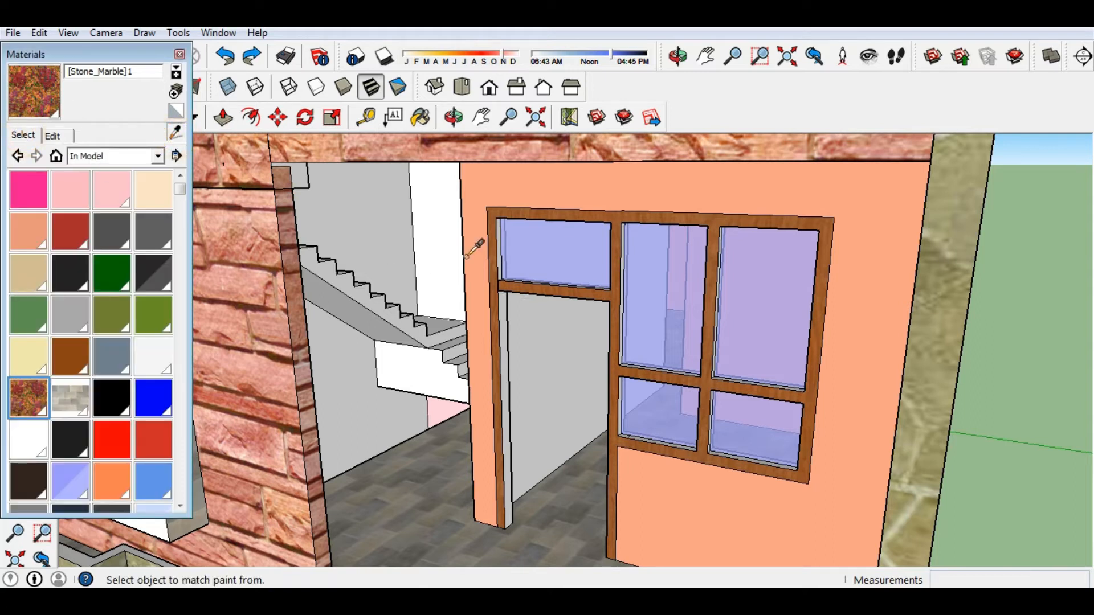
Sample Wood_Cherry_Original and paint the left door jamb, window jambs and both lower sills.
{"action": "left_click", "coordinate": [498, 216]}
{"action": "middle_click_drag", "start_coordinate": [326, 261], "coordinate": [447, 286]}
{"action": "scroll", "coordinate": [293, 320], "scroll_direction": "up", "scroll_amount": 3}
{"action": "left_click", "coordinate": [263, 368]}
{"action": "left_click", "coordinate": [259, 259]}
{"action": "mouse_move", "coordinate": [302, 334]}
{"action": "middle_mouse_down"}
{"action": "mouse_move", "coordinate": [336, 317]}
{"action": "mouse_move", "coordinate": [454, 324]}
{"action": "middle_mouse_up"}
{"action": "left_click", "coordinate": [763, 391]}
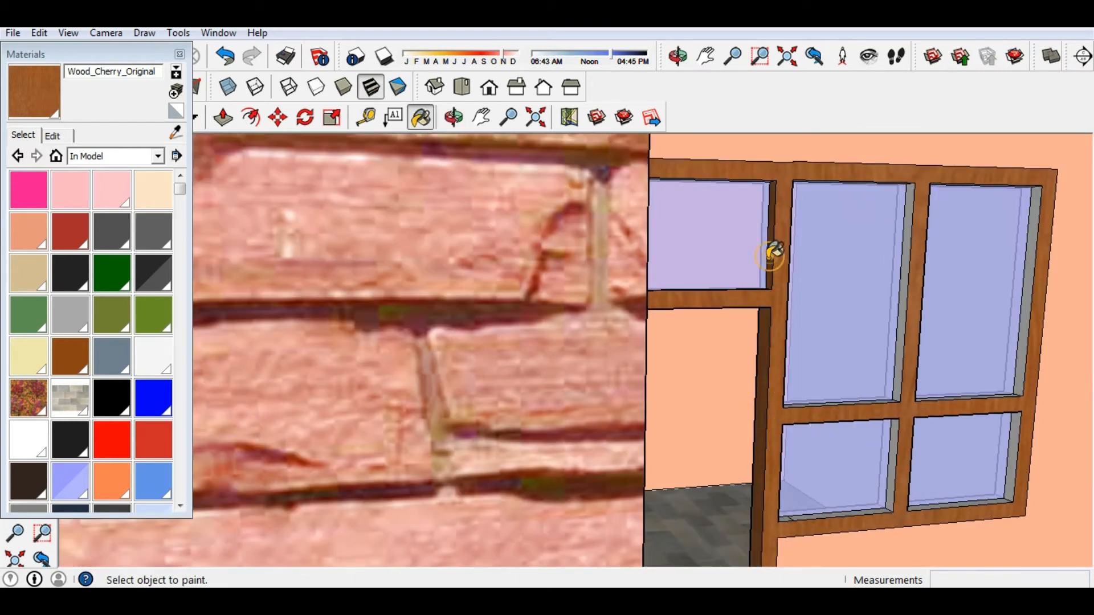
{"action": "scroll", "coordinate": [769, 256], "scroll_direction": "down", "scroll_amount": 4}
{"action": "scroll", "coordinate": [943, 441], "scroll_direction": "up", "scroll_amount": 4}
{"action": "scroll", "coordinate": [930, 456], "scroll_direction": "up", "scroll_amount": 2}
{"action": "middle_click_drag", "start_coordinate": [865, 455], "coordinate": [772, 502]}
{"action": "left_click", "coordinate": [800, 504]}
{"action": "left_click", "coordinate": [681, 499]}
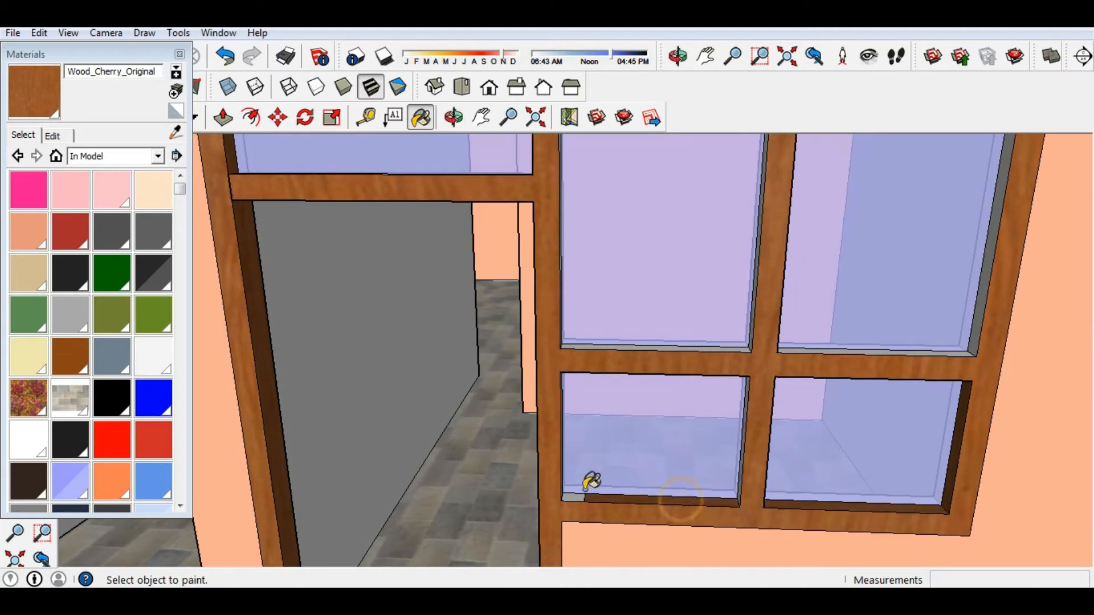
Paint the left jamb's inner face, mullion, rail, right jamb and door top rail cherry wood.
{"action": "middle_click_drag", "start_coordinate": [573, 495], "coordinate": [450, 473]}
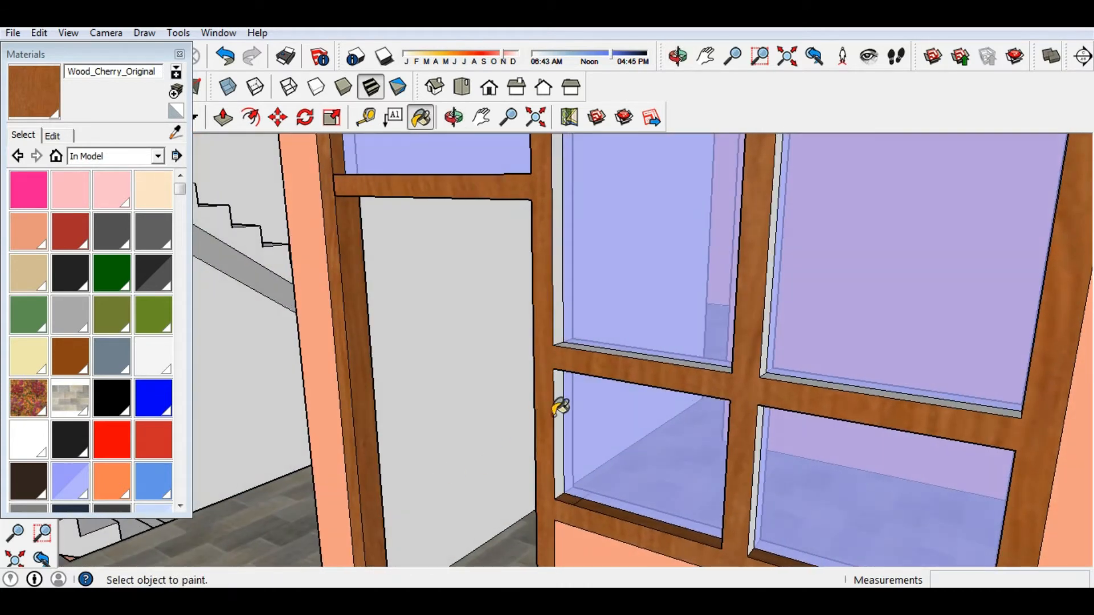
{"action": "left_click", "coordinate": [559, 336]}
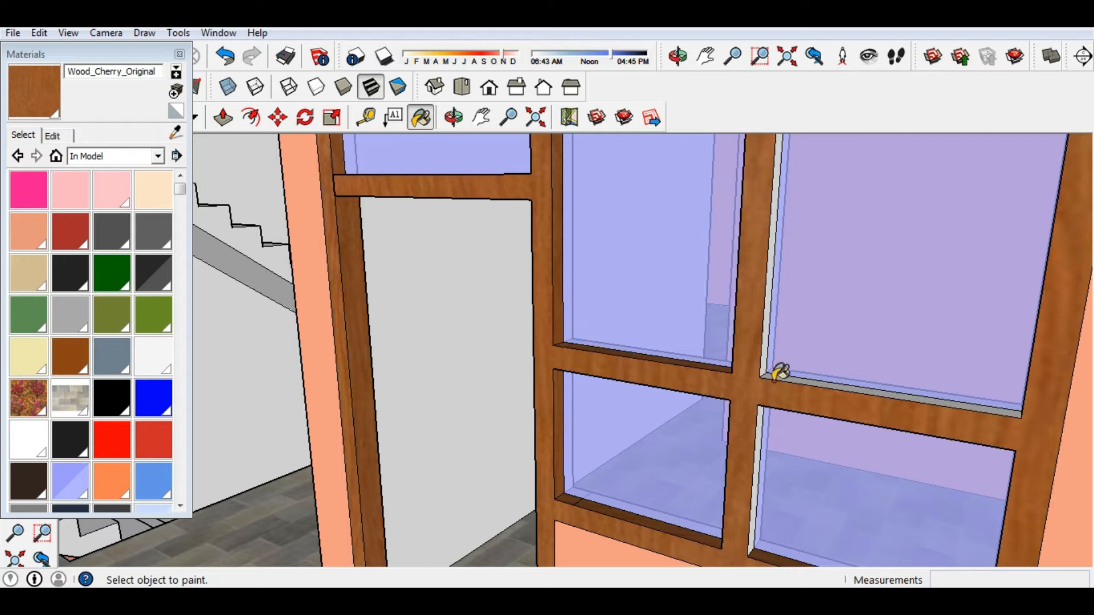
{"action": "mouse_move", "coordinate": [783, 380]}
{"action": "middle_mouse_down"}
{"action": "mouse_move", "coordinate": [762, 420]}
{"action": "mouse_move", "coordinate": [794, 427]}
{"action": "mouse_move", "coordinate": [904, 327]}
{"action": "mouse_move", "coordinate": [805, 402]}
{"action": "mouse_move", "coordinate": [610, 334]}
{"action": "mouse_move", "coordinate": [810, 373]}
{"action": "mouse_move", "coordinate": [805, 356]}
{"action": "middle_mouse_up"}
{"action": "left_click", "coordinate": [740, 442]}
{"action": "left_click", "coordinate": [763, 383]}
{"action": "left_click", "coordinate": [803, 395]}
{"action": "left_click", "coordinate": [899, 319]}
{"action": "scroll", "coordinate": [800, 363], "scroll_direction": "up", "scroll_amount": 3}
{"action": "scroll", "coordinate": [528, 227], "scroll_direction": "up", "scroll_amount": 4}
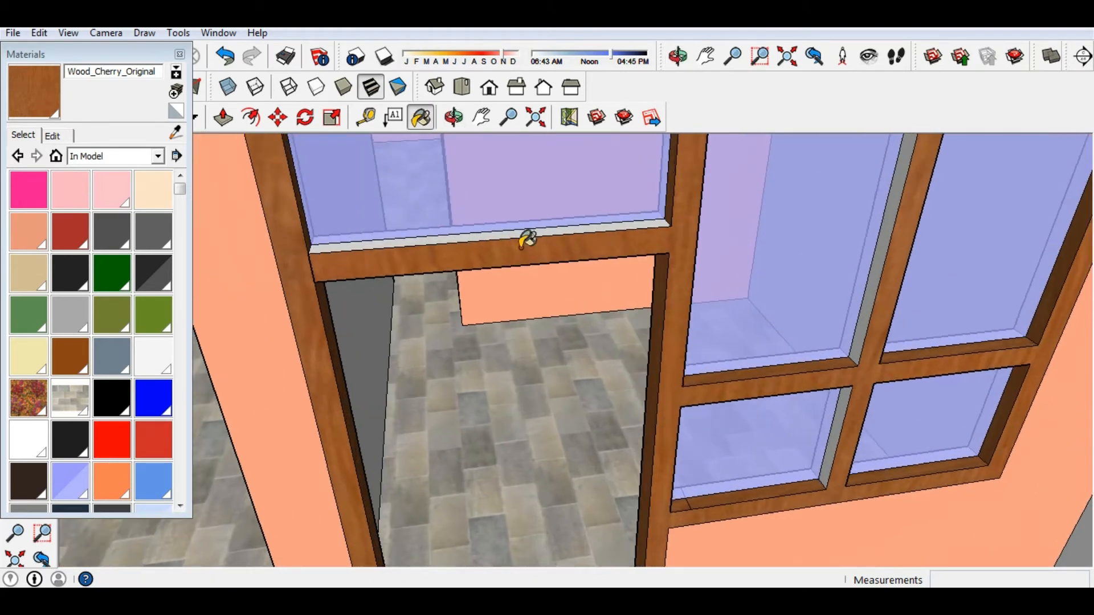
{"action": "left_click", "coordinate": [512, 230]}
{"action": "left_click", "coordinate": [893, 335]}
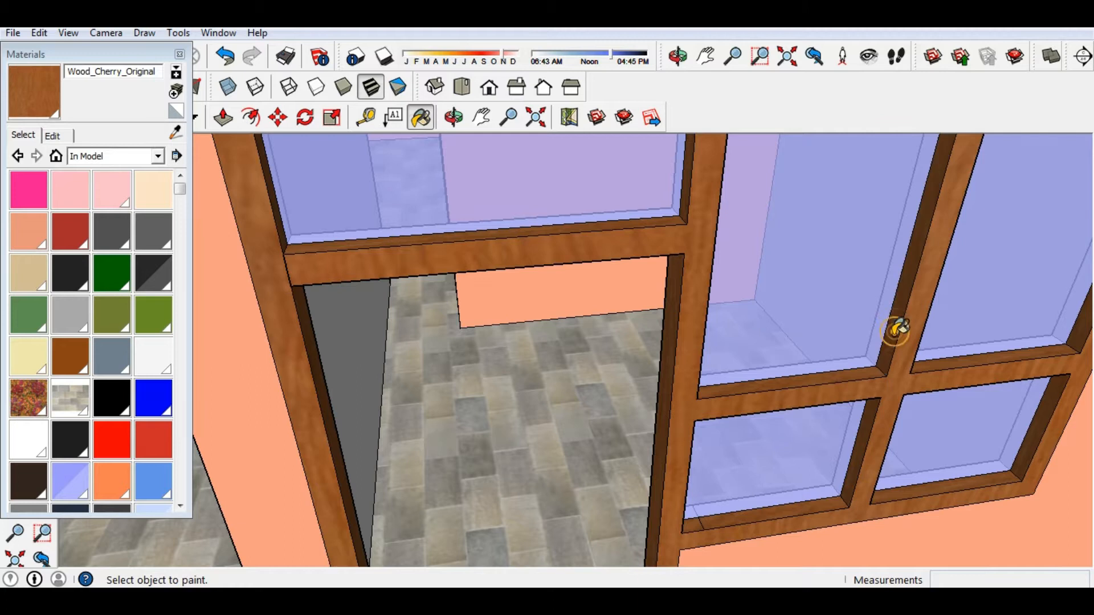
{"action": "scroll", "coordinate": [889, 342], "scroll_direction": "down", "scroll_amount": 1}
{"action": "scroll", "coordinate": [839, 465], "scroll_direction": "up", "scroll_amount": 2}
From a low angle, paint the door opening's underside Wood_Cherry_Original.
{"action": "mouse_move", "coordinate": [839, 464]}
{"action": "middle_mouse_down"}
{"action": "mouse_move", "coordinate": [599, 328]}
{"action": "mouse_move", "coordinate": [634, 354]}
{"action": "mouse_move", "coordinate": [642, 347]}
{"action": "mouse_move", "coordinate": [642, 427]}
{"action": "mouse_move", "coordinate": [613, 312]}
{"action": "mouse_move", "coordinate": [611, 154]}
{"action": "middle_mouse_up"}
{"action": "scroll", "coordinate": [599, 327], "scroll_direction": "down", "scroll_amount": 3}
{"action": "scroll", "coordinate": [613, 312], "scroll_direction": "down", "scroll_amount": 2}
{"action": "scroll", "coordinate": [648, 472], "scroll_direction": "down", "scroll_amount": 4}
{"action": "middle_click_drag", "start_coordinate": [648, 471], "coordinate": [604, 261]}
{"action": "scroll", "coordinate": [628, 258], "scroll_direction": "up", "scroll_amount": 4}
{"action": "scroll", "coordinate": [634, 251], "scroll_direction": "up", "scroll_amount": 5}
{"action": "middle_click_drag", "start_coordinate": [681, 249], "coordinate": [593, 287]}
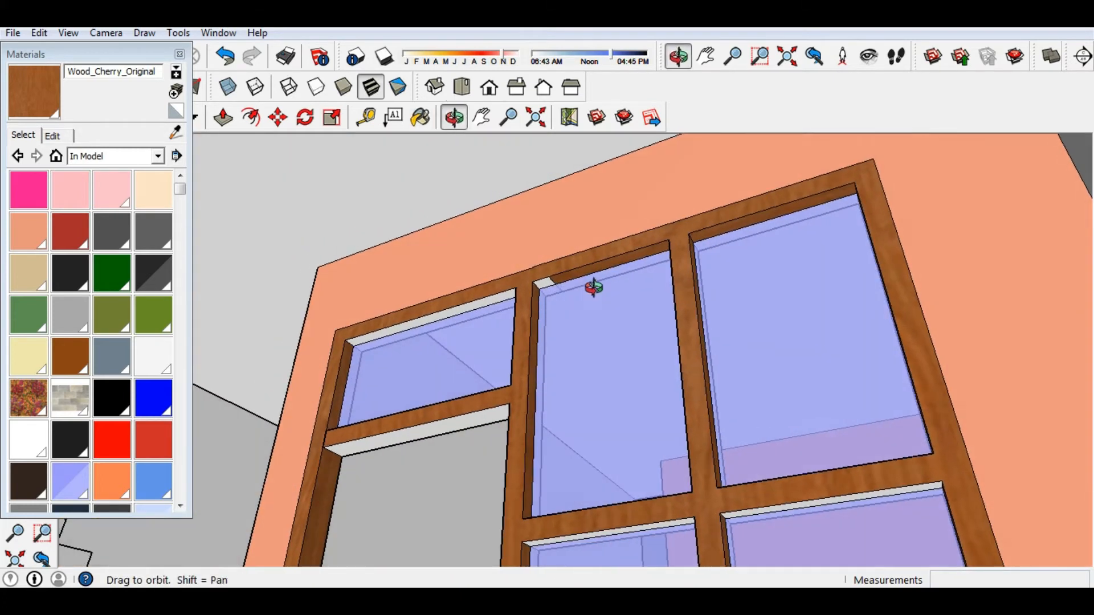
{"action": "left_click", "coordinate": [449, 425]}
Orbit around the whole house to a low front view of the doorway.
{"action": "scroll", "coordinate": [467, 408], "scroll_direction": "down", "scroll_amount": 1}
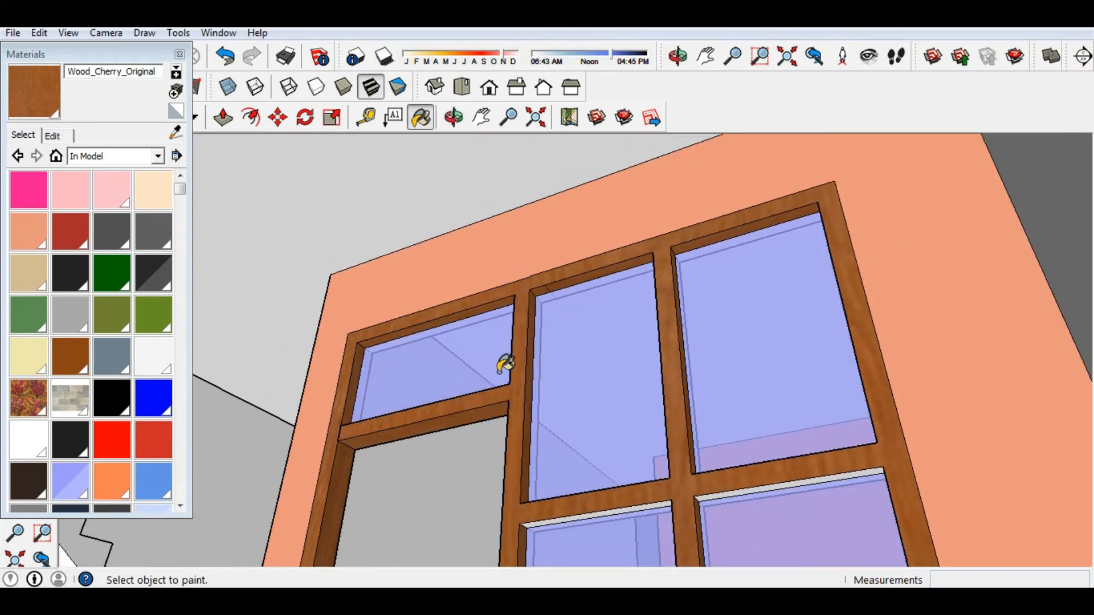
{"action": "scroll", "coordinate": [510, 397], "scroll_direction": "up", "scroll_amount": 8}
{"action": "scroll", "coordinate": [520, 388], "scroll_direction": "down", "scroll_amount": 4}
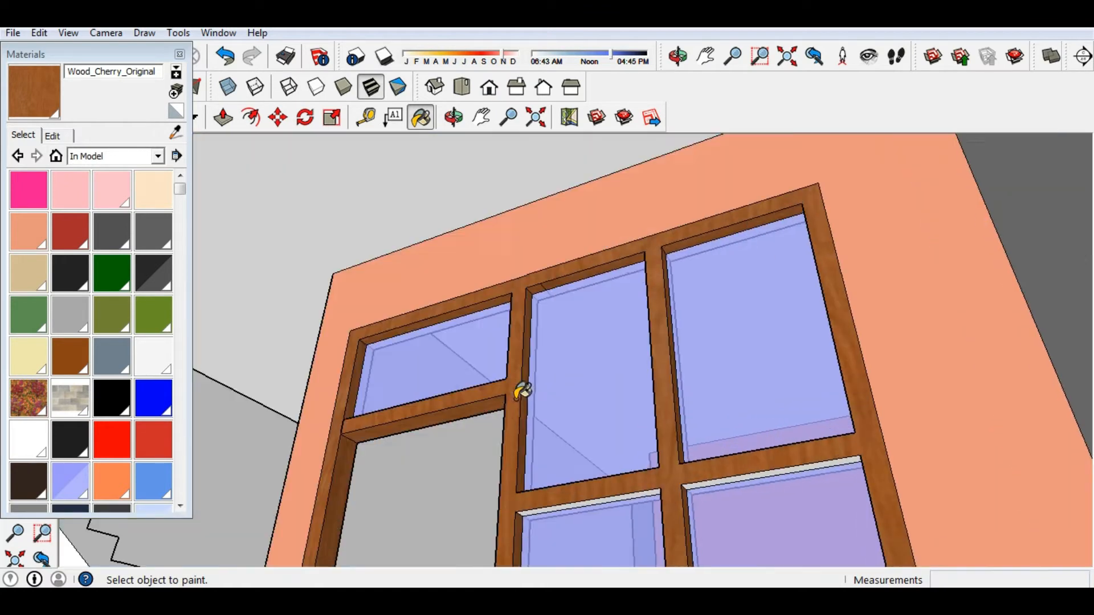
{"action": "middle_click_drag", "start_coordinate": [520, 385], "coordinate": [571, 435]}
{"action": "scroll", "coordinate": [569, 466], "scroll_direction": "down", "scroll_amount": 3}
{"action": "scroll", "coordinate": [569, 488], "scroll_direction": "down", "scroll_amount": 5}
{"action": "mouse_move", "coordinate": [522, 511]}
{"action": "middle_mouse_down"}
{"action": "mouse_move", "coordinate": [457, 446]}
{"action": "mouse_move", "coordinate": [493, 538]}
{"action": "mouse_move", "coordinate": [459, 306]}
{"action": "mouse_move", "coordinate": [442, 427]}
{"action": "mouse_move", "coordinate": [455, 454]}
{"action": "mouse_move", "coordinate": [456, 434]}
{"action": "middle_mouse_up"}
{"action": "scroll", "coordinate": [457, 446], "scroll_direction": "down", "scroll_amount": 2}
{"action": "scroll", "coordinate": [493, 538], "scroll_direction": "up", "scroll_amount": 5}
{"action": "scroll", "coordinate": [456, 434], "scroll_direction": "down", "scroll_amount": 3}
{"action": "middle_click_drag", "start_coordinate": [455, 434], "coordinate": [416, 403], "text": "shift"}
{"action": "scroll", "coordinate": [454, 405], "scroll_direction": "up", "scroll_amount": 1}
{"action": "scroll", "coordinate": [416, 401], "scroll_direction": "up", "scroll_amount": 1}
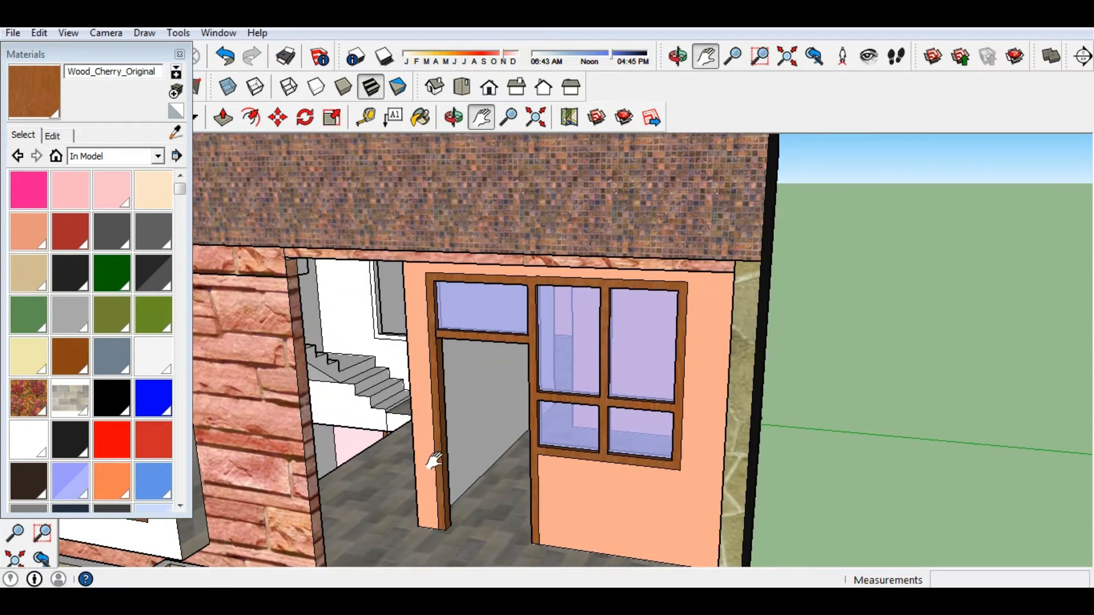
{"action": "scroll", "coordinate": [434, 460], "scroll_direction": "up", "scroll_amount": 1}
{"action": "scroll", "coordinate": [435, 460], "scroll_direction": "up", "scroll_amount": 2}
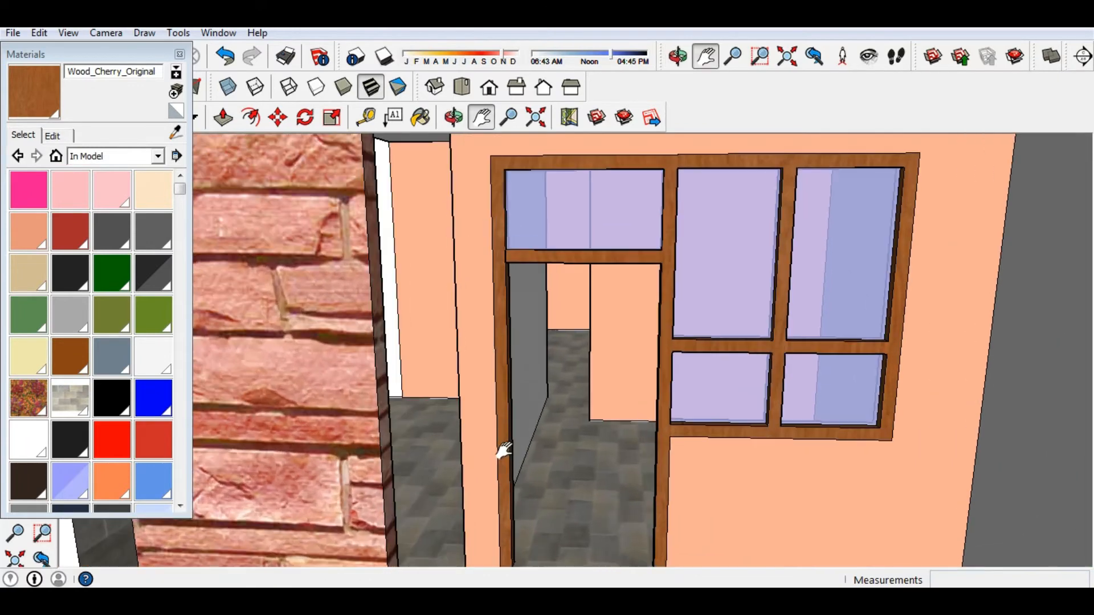
{"action": "scroll", "coordinate": [497, 455], "scroll_direction": "down", "scroll_amount": 8}
{"action": "middle_click_drag", "start_coordinate": [679, 503], "coordinate": [843, 482]}
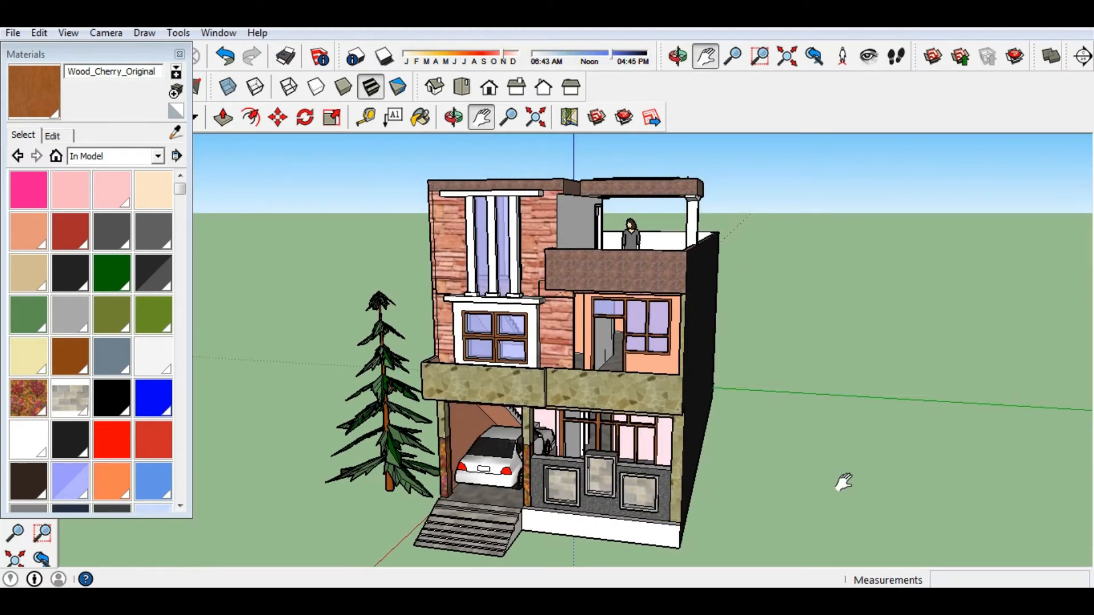
Close the materials list and orbit to a high three-quarter view of the house.
{"action": "left_click", "coordinate": [180, 55]}
{"action": "scroll", "coordinate": [319, 307], "scroll_direction": "down", "scroll_amount": 2}
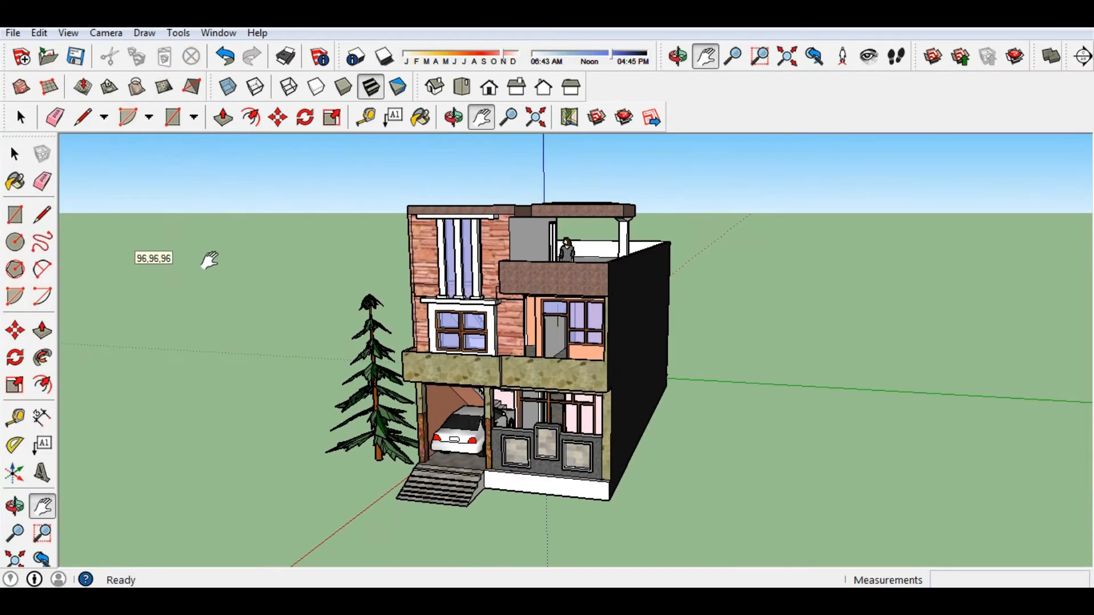
{"action": "scroll", "coordinate": [137, 266], "scroll_direction": "up", "scroll_amount": 1}
{"action": "middle_click_drag", "start_coordinate": [721, 300], "coordinate": [714, 393]}
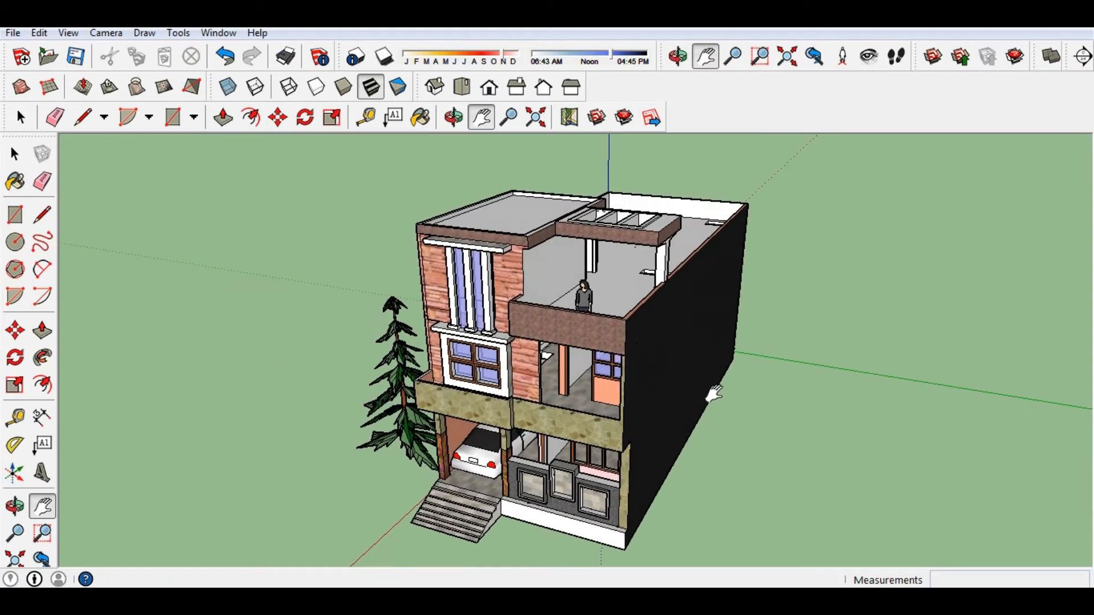
{"action": "scroll", "coordinate": [715, 394], "scroll_direction": "up", "scroll_amount": 1}
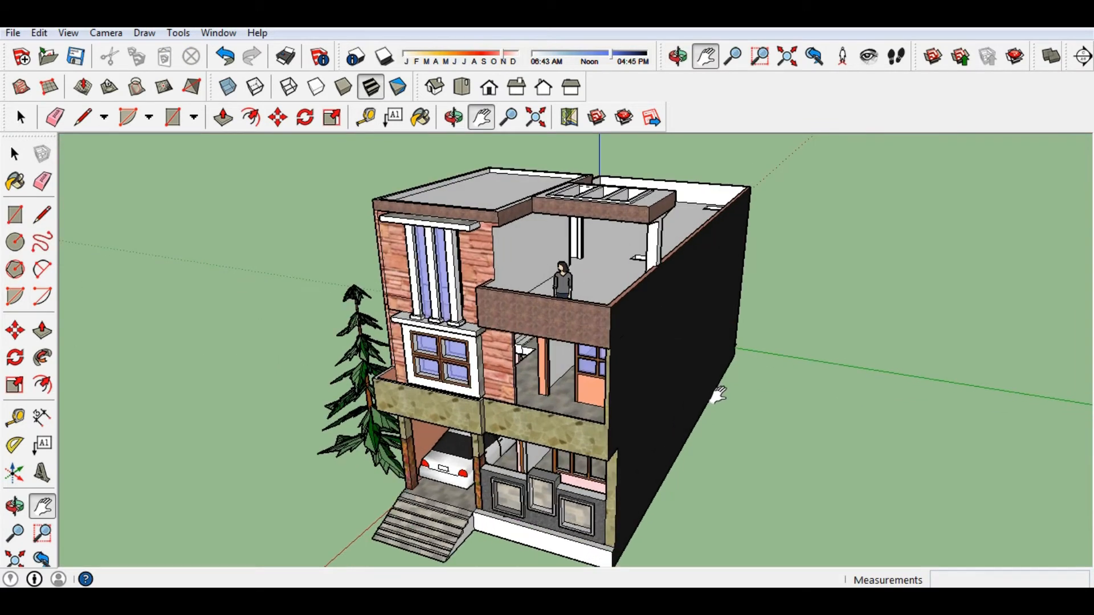
{"action": "scroll", "coordinate": [450, 461], "scroll_direction": "up", "scroll_amount": 6}
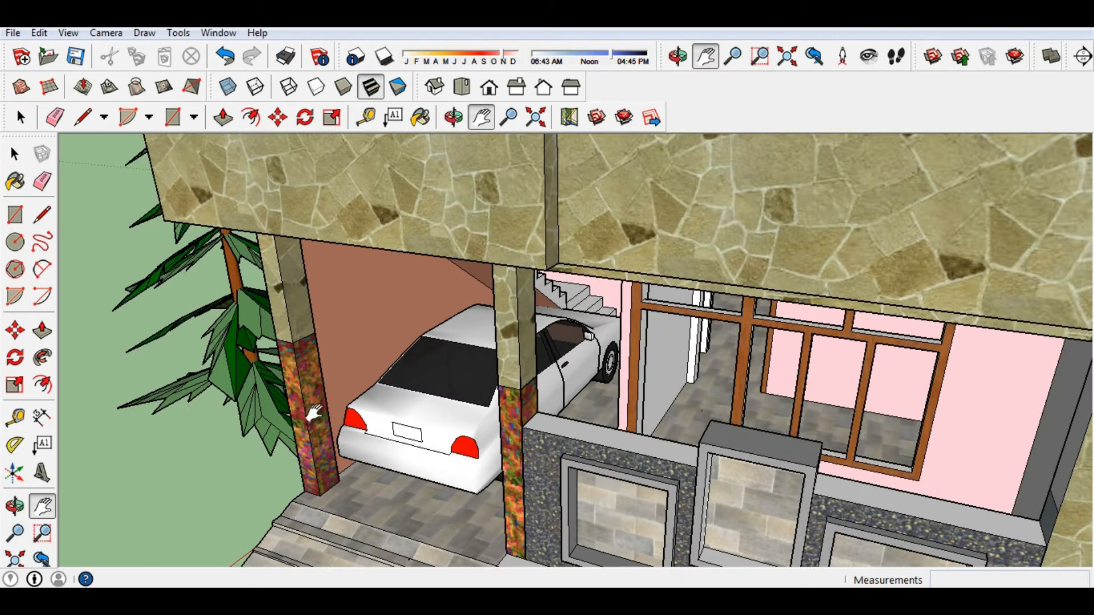
{"action": "scroll", "coordinate": [308, 413], "scroll_direction": "down", "scroll_amount": 8}
Choose Stone_Marble from the Stone material collection for the Paint Bucket.
{"action": "key", "text": "b"}
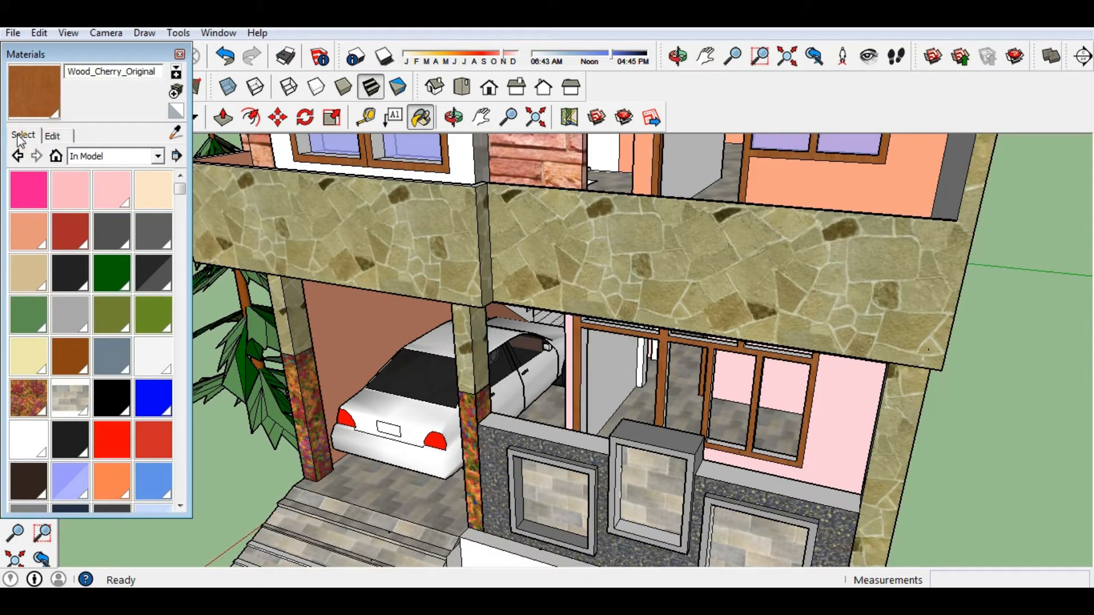
{"action": "left_click", "coordinate": [175, 74]}
{"action": "left_click", "coordinate": [175, 74]}
{"action": "left_click", "coordinate": [172, 73]}
{"action": "left_click", "coordinate": [173, 73]}
{"action": "left_click", "coordinate": [158, 155]}
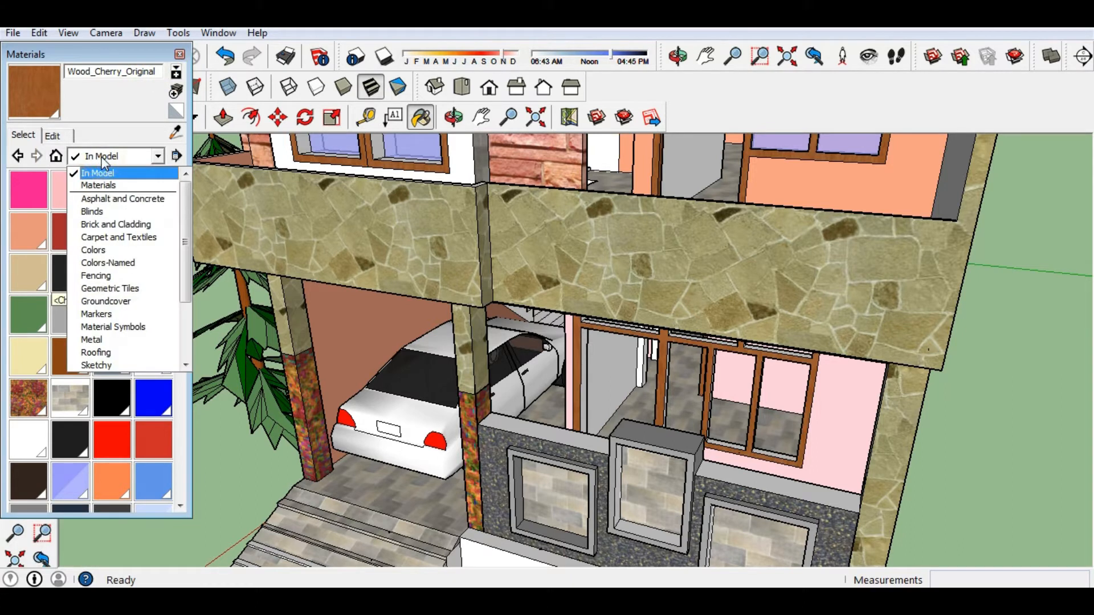
{"action": "scroll", "coordinate": [110, 235], "scroll_direction": "down", "scroll_amount": 2}
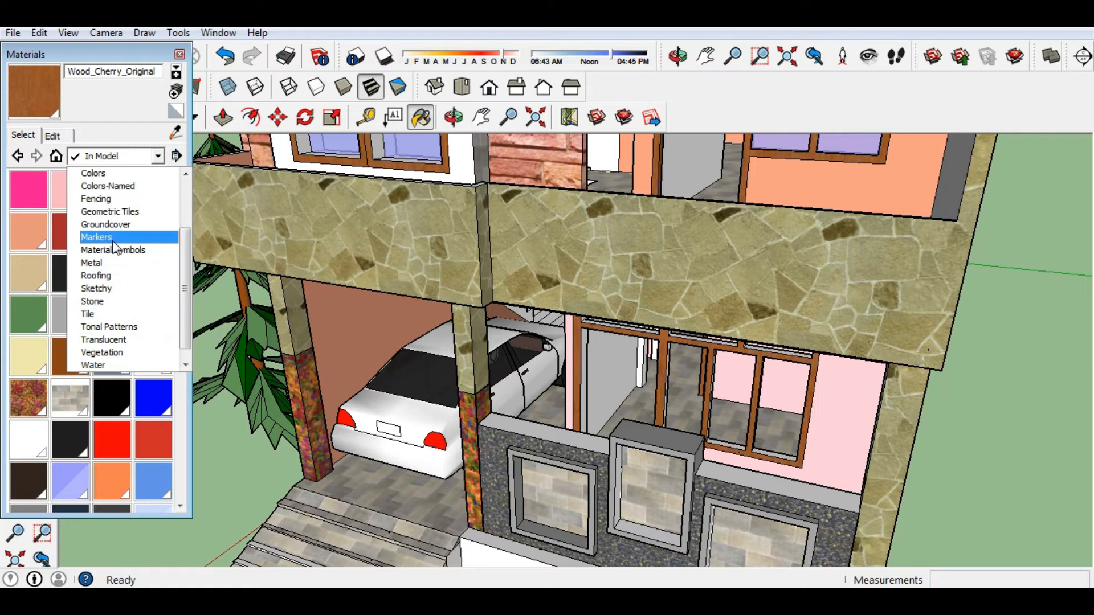
{"action": "left_click", "coordinate": [115, 307]}
{"action": "left_click", "coordinate": [24, 225]}
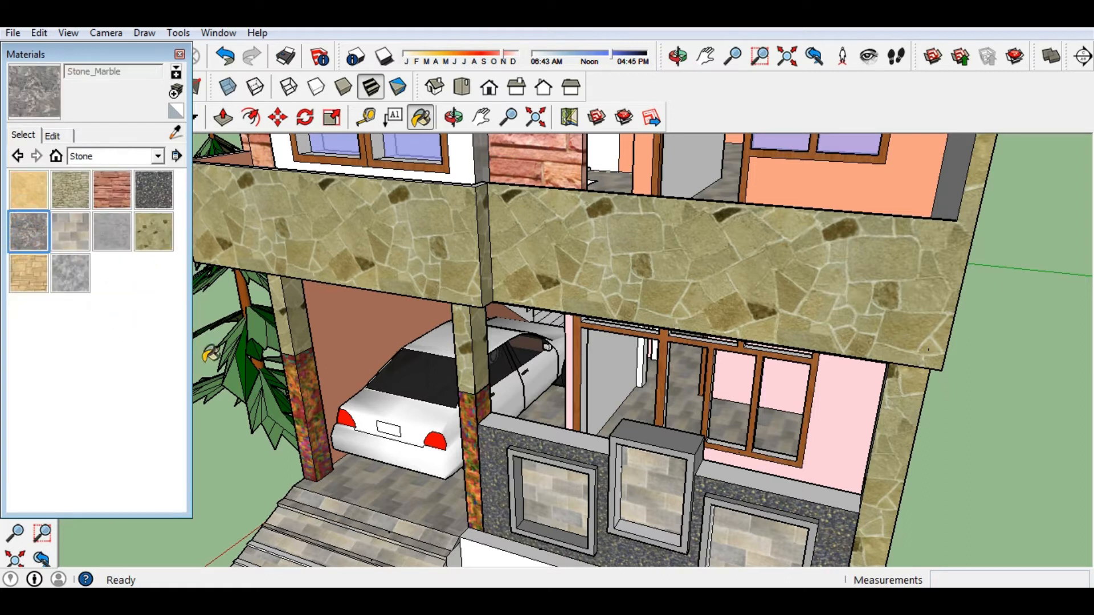
Paint the garage pillars' front and side faces with Stone_Marble.
{"action": "left_click", "coordinate": [315, 378]}
{"action": "middle_click_drag", "start_coordinate": [315, 376], "coordinate": [369, 327]}
{"action": "left_click", "coordinate": [328, 352]}
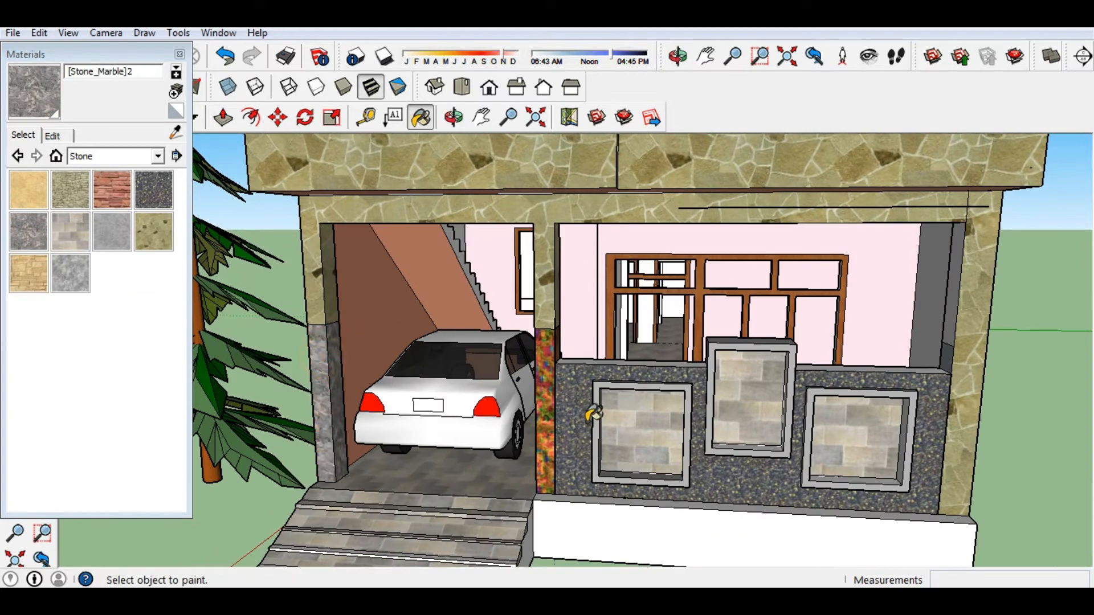
{"action": "mouse_move", "coordinate": [548, 369]}
{"action": "middle_mouse_down"}
{"action": "mouse_move", "coordinate": [696, 356]}
{"action": "mouse_move", "coordinate": [283, 391]}
{"action": "middle_mouse_up"}
{"action": "left_click", "coordinate": [677, 360]}
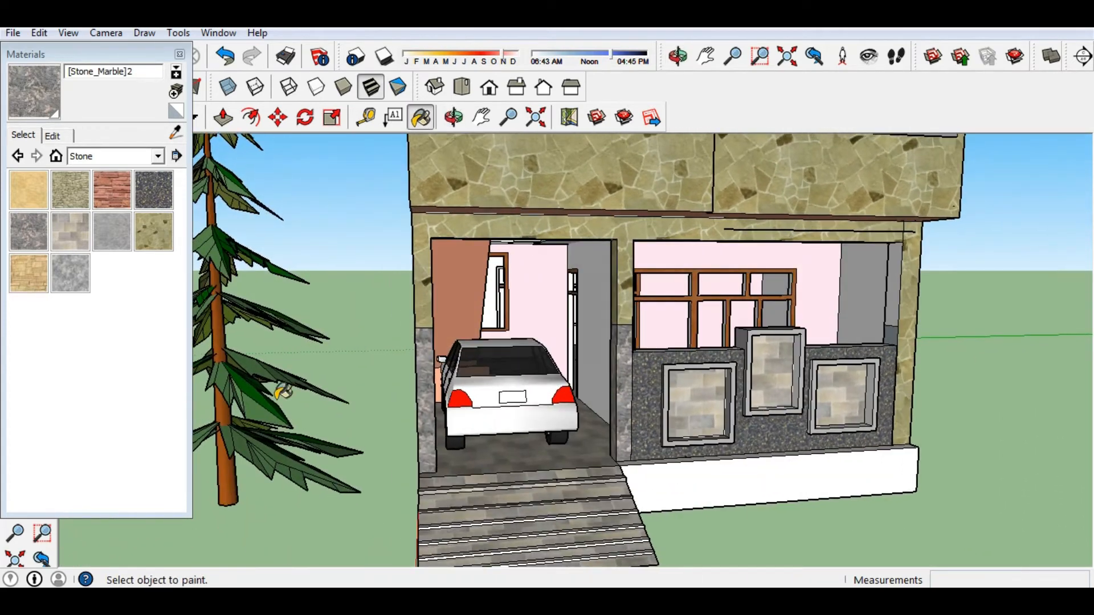
Scale the model's Stone_Marble texture to 6' by 6'.
{"action": "left_click", "coordinate": [56, 155]}
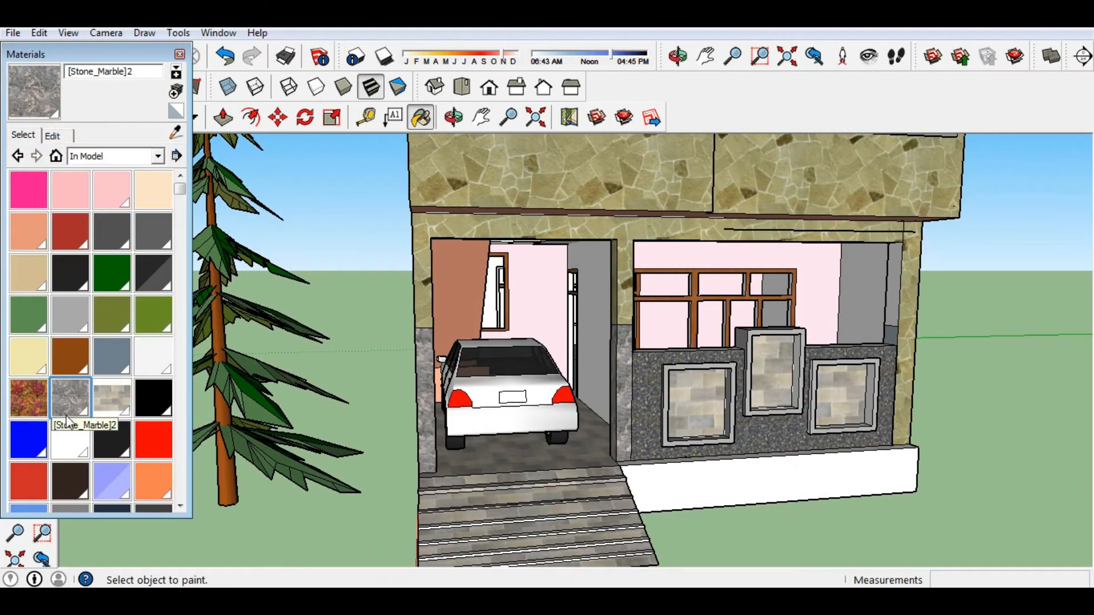
{"action": "left_click", "coordinate": [52, 135]}
{"action": "type", "text": "6"}
{"action": "key", "text": "Return"}
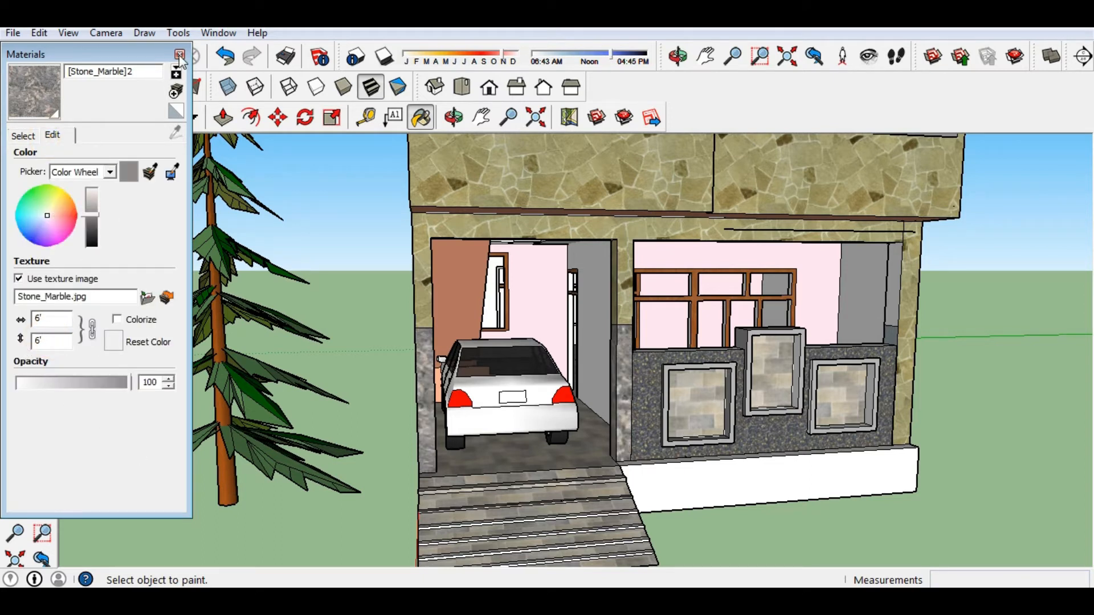
Close the Materials panel and orbit to look down on the marble pillars.
{"action": "left_click", "coordinate": [180, 55]}
{"action": "scroll", "coordinate": [693, 525], "scroll_direction": "down", "scroll_amount": 3}
{"action": "middle_click_drag", "start_coordinate": [693, 525], "coordinate": [566, 530]}
{"action": "scroll", "coordinate": [448, 375], "scroll_direction": "up", "scroll_amount": 5}
{"action": "scroll", "coordinate": [448, 375], "scroll_direction": "down", "scroll_amount": 6}
{"action": "mouse_move", "coordinate": [635, 336]}
{"action": "middle_mouse_down"}
{"action": "mouse_move", "coordinate": [625, 410]}
{"action": "mouse_move", "coordinate": [752, 335]}
{"action": "middle_mouse_up"}
{"action": "scroll", "coordinate": [756, 340], "scroll_direction": "down", "scroll_amount": 1}
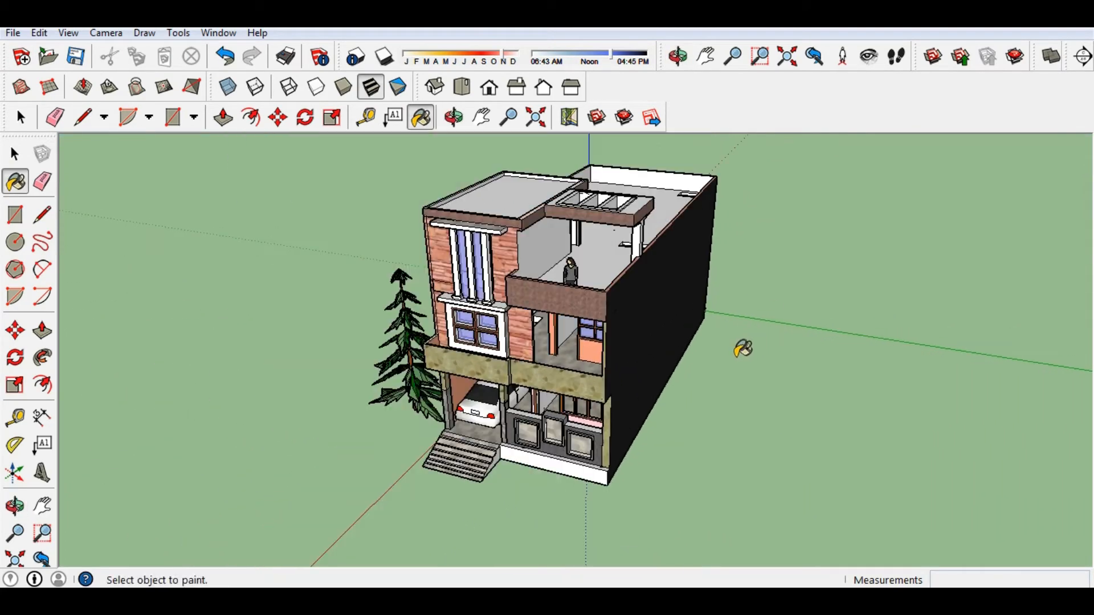
Draw a circle on the upper roof, discarding a first unfinished attempt.
{"action": "scroll", "coordinate": [742, 348], "scroll_direction": "down", "scroll_amount": 1}
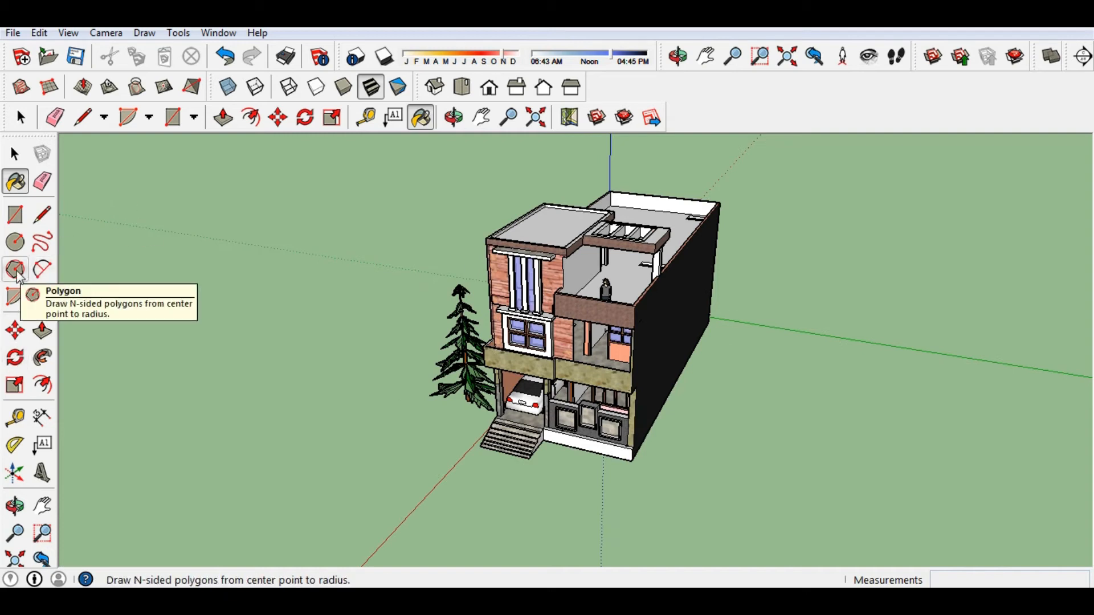
{"action": "left_click", "coordinate": [15, 241]}
{"action": "middle_click_drag", "start_coordinate": [78, 239], "coordinate": [353, 410]}
{"action": "scroll", "coordinate": [583, 247], "scroll_direction": "up", "scroll_amount": 5}
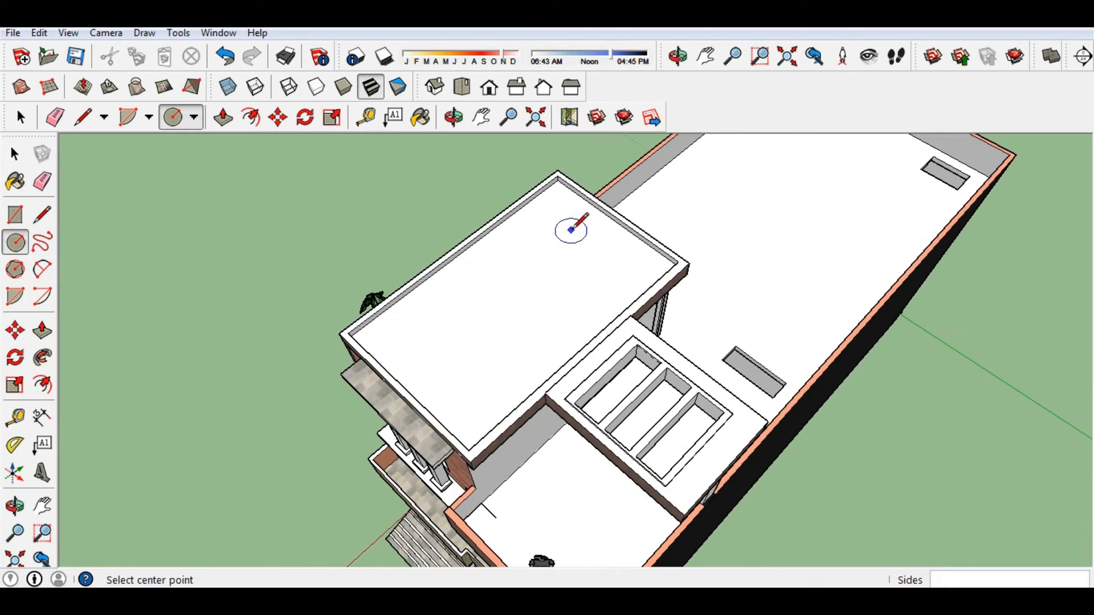
{"action": "left_click", "coordinate": [570, 230]}
{"action": "key", "text": "Escape"}
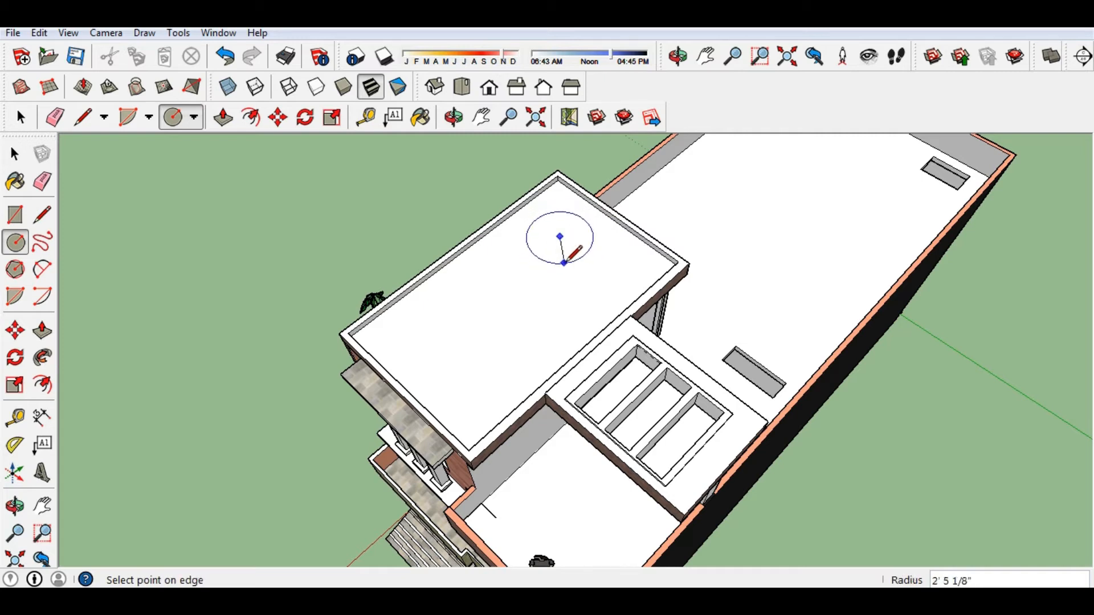
{"action": "left_click", "coordinate": [483, 295]}
{"action": "left_click", "coordinate": [464, 330]}
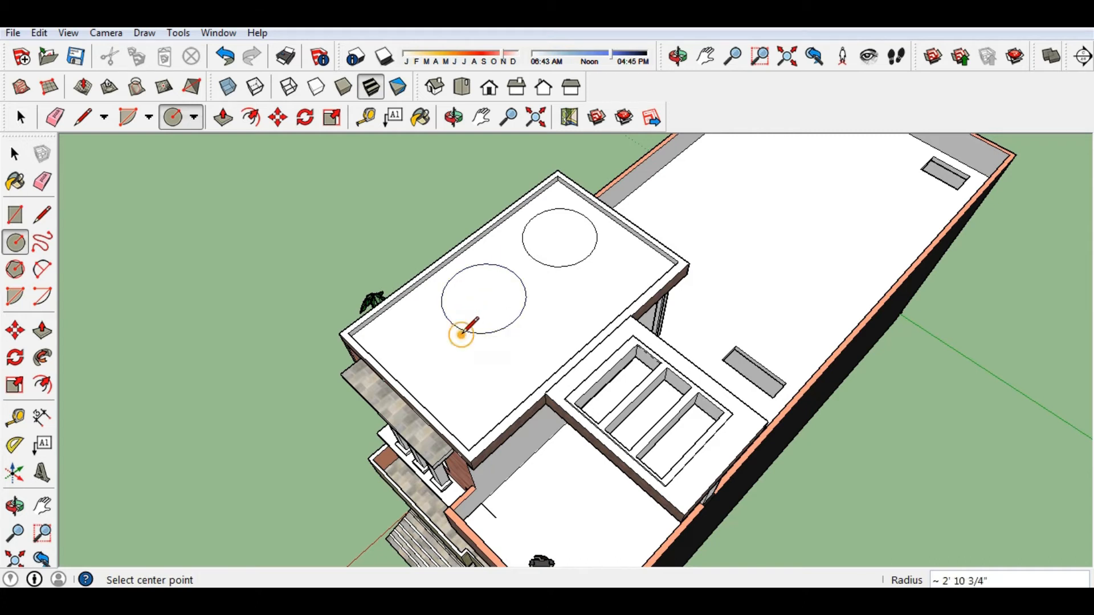
Push/Pull the roof circle up 3' 6 1/8" into a cylinder.
{"action": "left_click", "coordinate": [43, 330]}
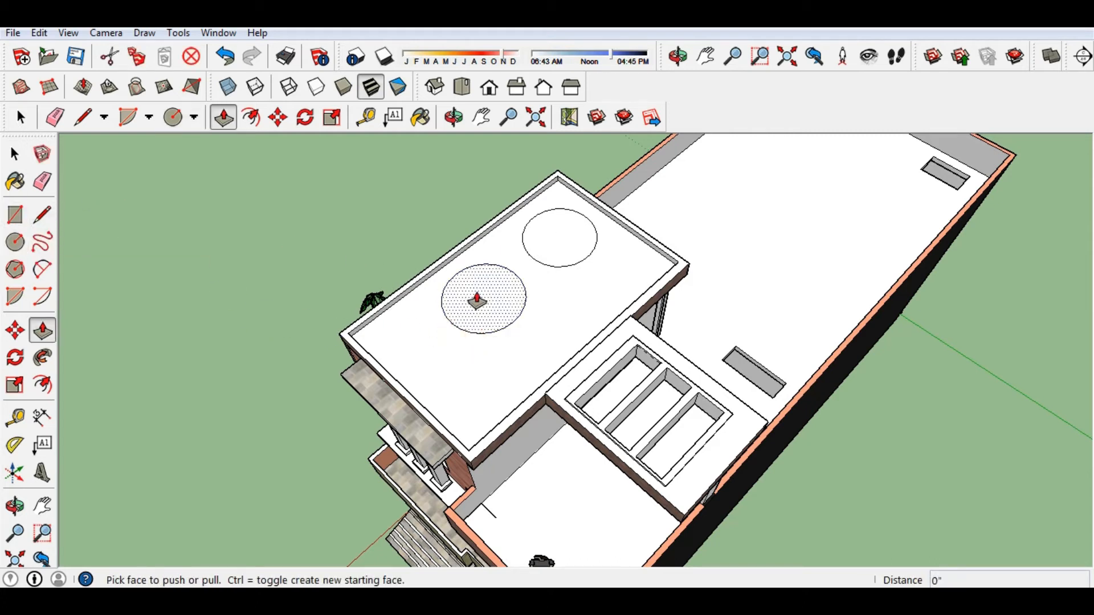
{"action": "left_click", "coordinate": [477, 301]}
{"action": "middle_click_drag", "start_coordinate": [472, 267], "coordinate": [487, 355]}
{"action": "scroll", "coordinate": [542, 178], "scroll_direction": "down", "scroll_amount": 2}
{"action": "scroll", "coordinate": [518, 181], "scroll_direction": "down", "scroll_amount": 3}
{"action": "scroll", "coordinate": [488, 214], "scroll_direction": "up", "scroll_amount": 3}
{"action": "middle_click_drag", "start_coordinate": [472, 242], "coordinate": [456, 310]}
{"action": "middle_click_drag", "start_coordinate": [476, 265], "coordinate": [507, 216]}
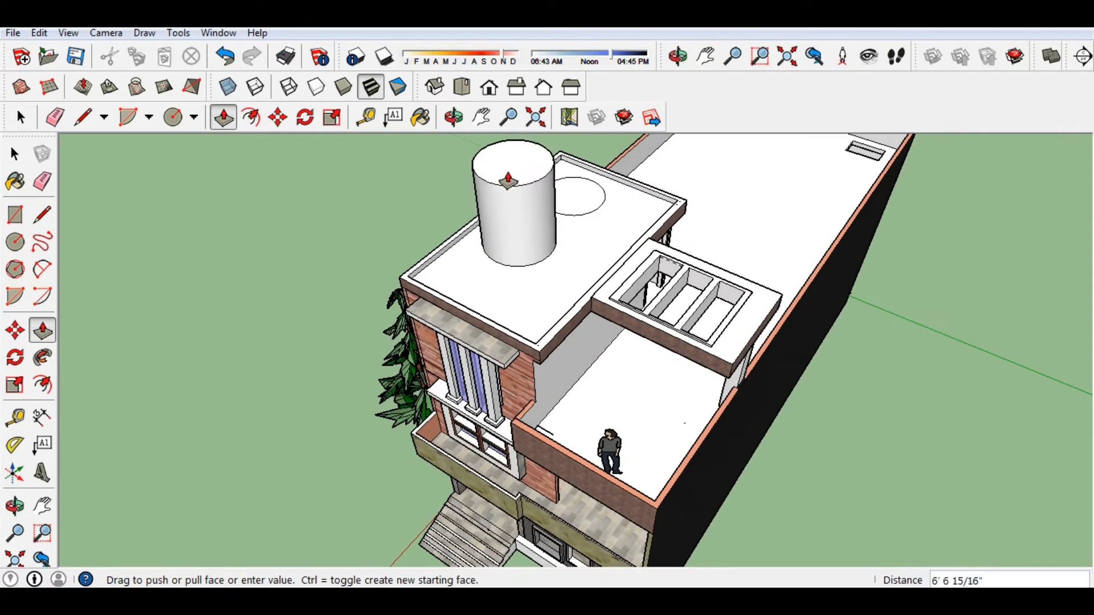
{"action": "left_click", "coordinate": [510, 203]}
Offset the cylinder's top inward and push the inner face down to hollow the tank.
{"action": "middle_click_drag", "start_coordinate": [587, 245], "coordinate": [525, 313]}
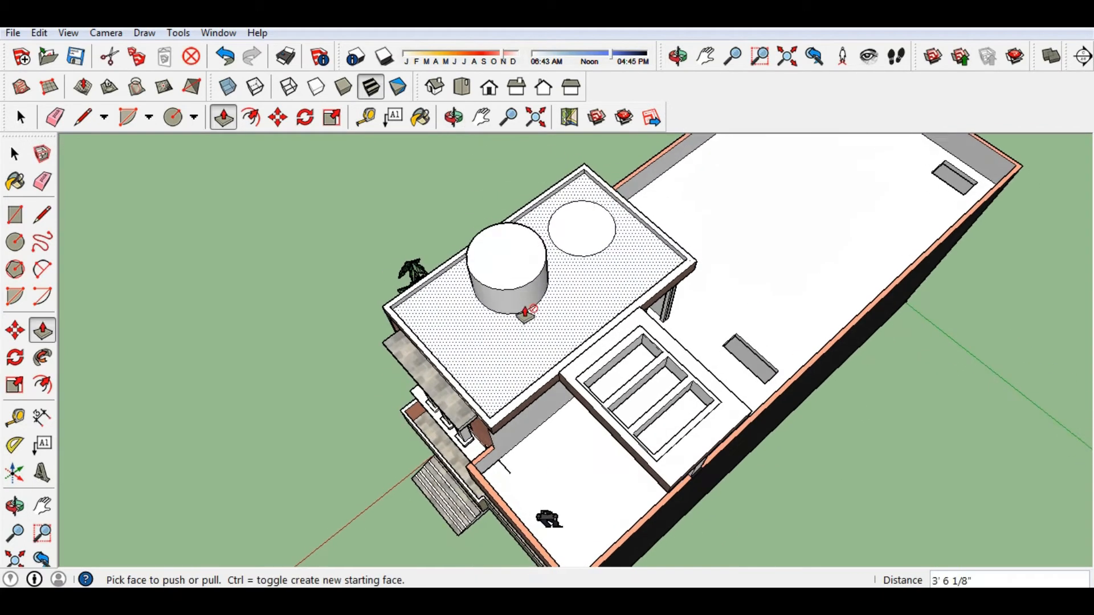
{"action": "scroll", "coordinate": [507, 257], "scroll_direction": "up", "scroll_amount": 2}
{"action": "left_click", "coordinate": [43, 385]}
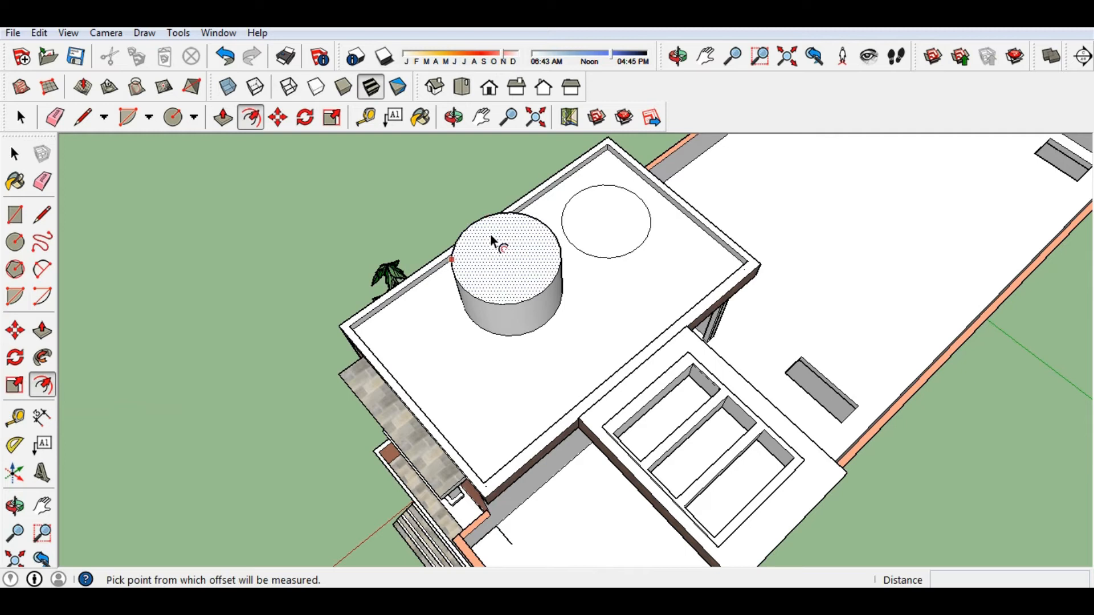
{"action": "left_click", "coordinate": [496, 240]}
{"action": "left_click", "coordinate": [492, 230]}
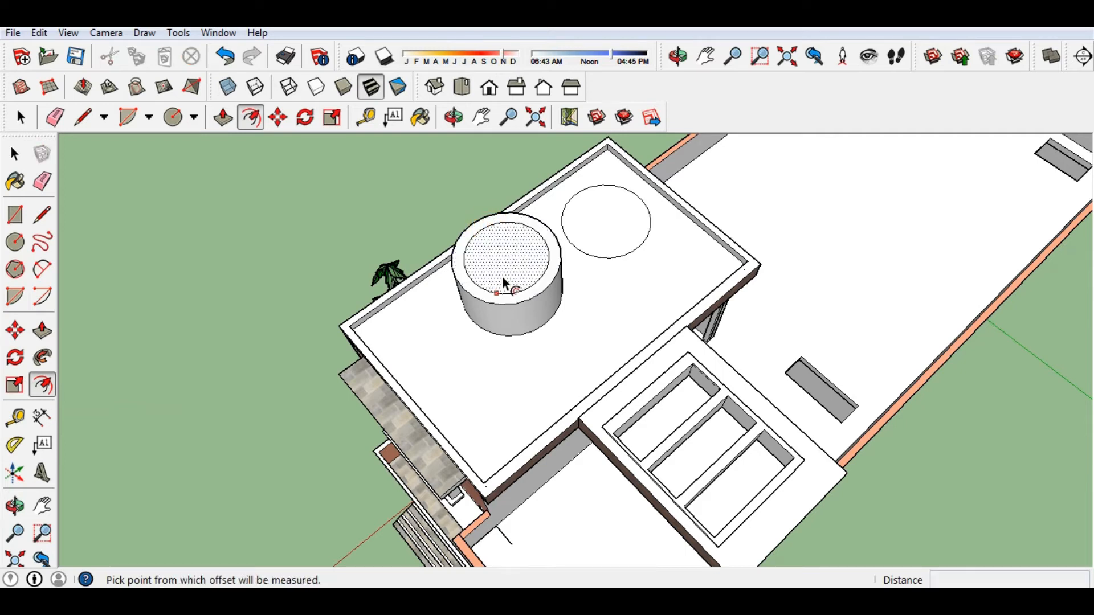
{"action": "key", "text": "p"}
{"action": "left_click", "coordinate": [506, 278]}
{"action": "left_click", "coordinate": [501, 341]}
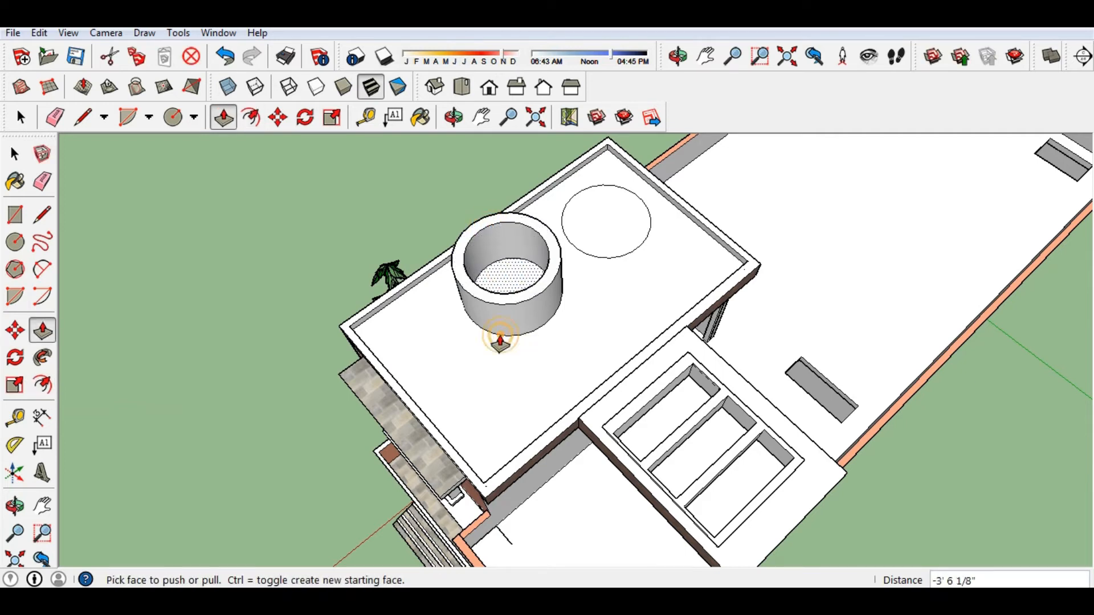
Orbit around to view the tank and house from the side and above.
{"action": "middle_click_drag", "start_coordinate": [608, 231], "coordinate": [535, 206]}
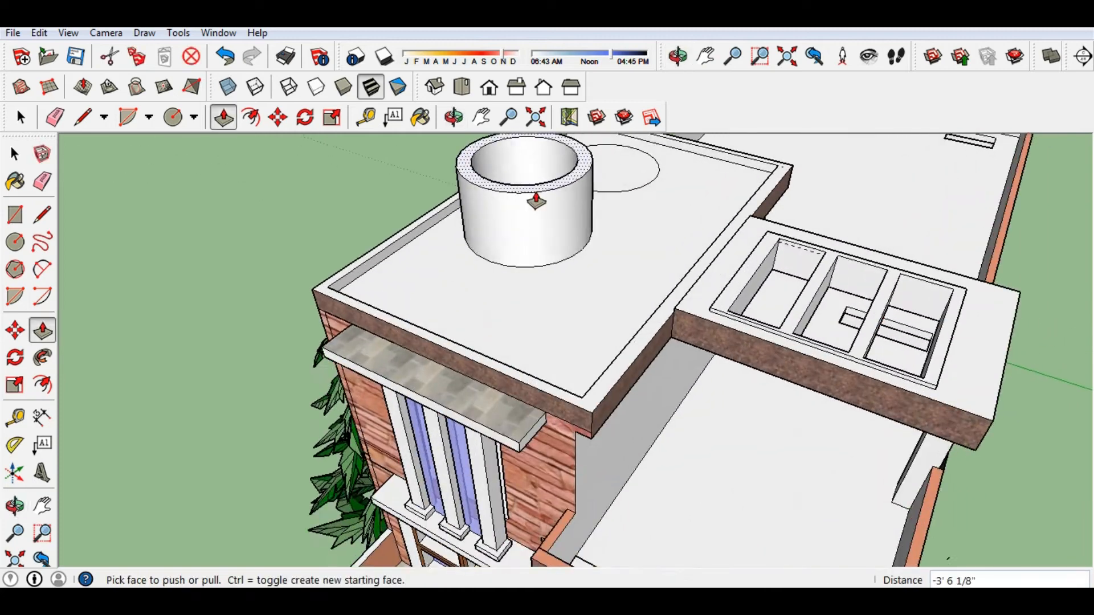
{"action": "scroll", "coordinate": [535, 206], "scroll_direction": "up", "scroll_amount": 3}
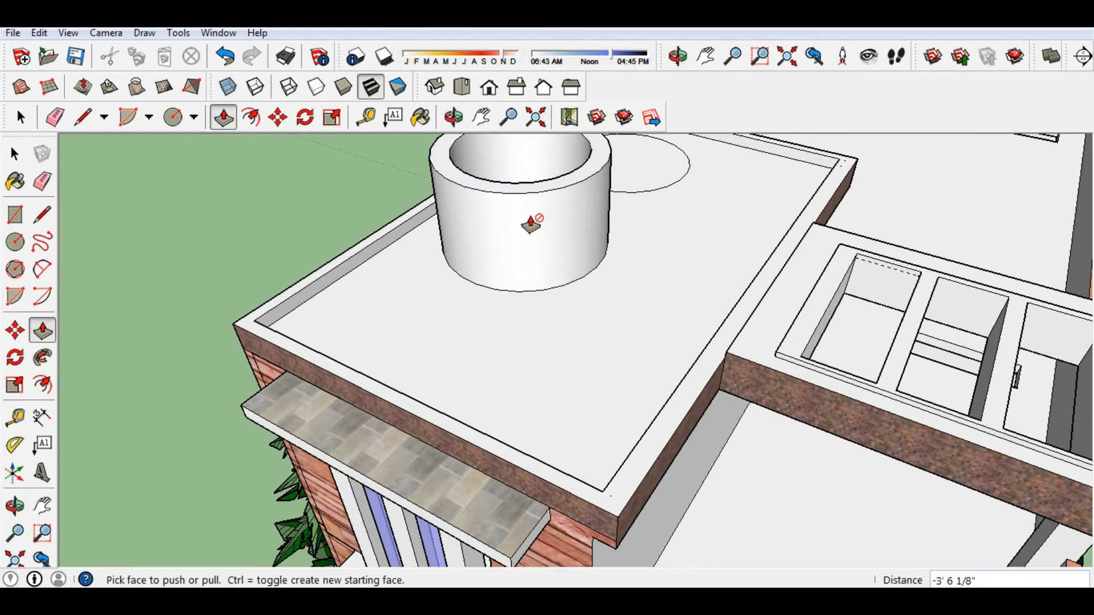
{"action": "scroll", "coordinate": [533, 223], "scroll_direction": "down", "scroll_amount": 5}
{"action": "middle_click_drag", "start_coordinate": [646, 312], "coordinate": [615, 221]}
{"action": "scroll", "coordinate": [691, 305], "scroll_direction": "down", "scroll_amount": 1}
{"action": "middle_click_drag", "start_coordinate": [731, 354], "coordinate": [635, 296]}
{"action": "middle_click_drag", "start_coordinate": [773, 340], "coordinate": [772, 397]}
Undo the rooftop tank and circle with two Ctrl+Z presses.
{"action": "scroll", "coordinate": [757, 443], "scroll_direction": "up", "scroll_amount": 1}
{"action": "key", "text": "ctrl+z"}
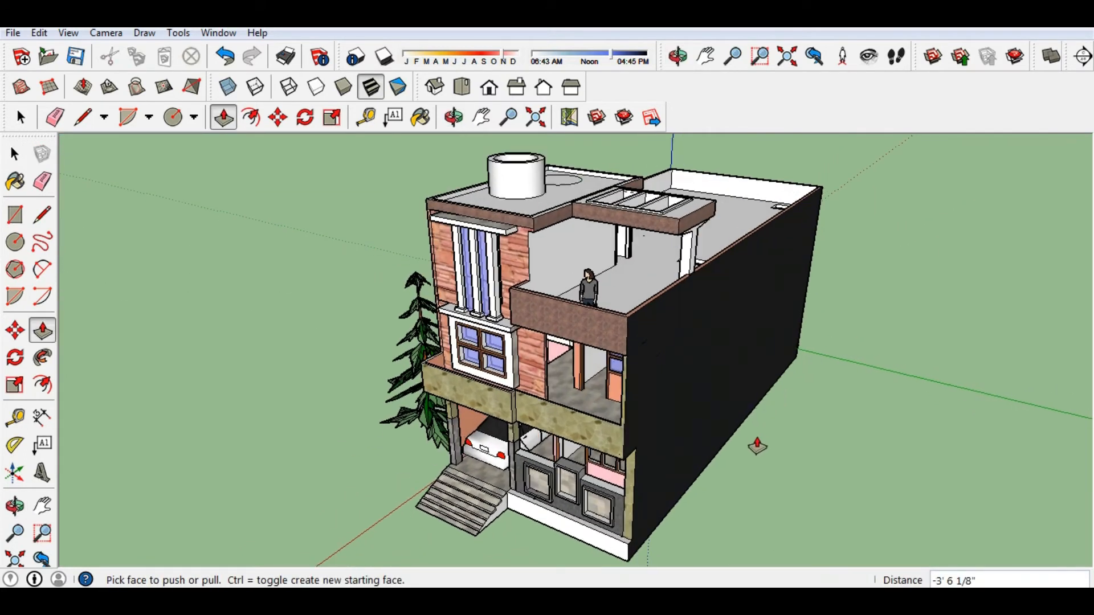
{"action": "key", "text": "ctrl+z"}
{"action": "key", "text": "ctrl+z"}
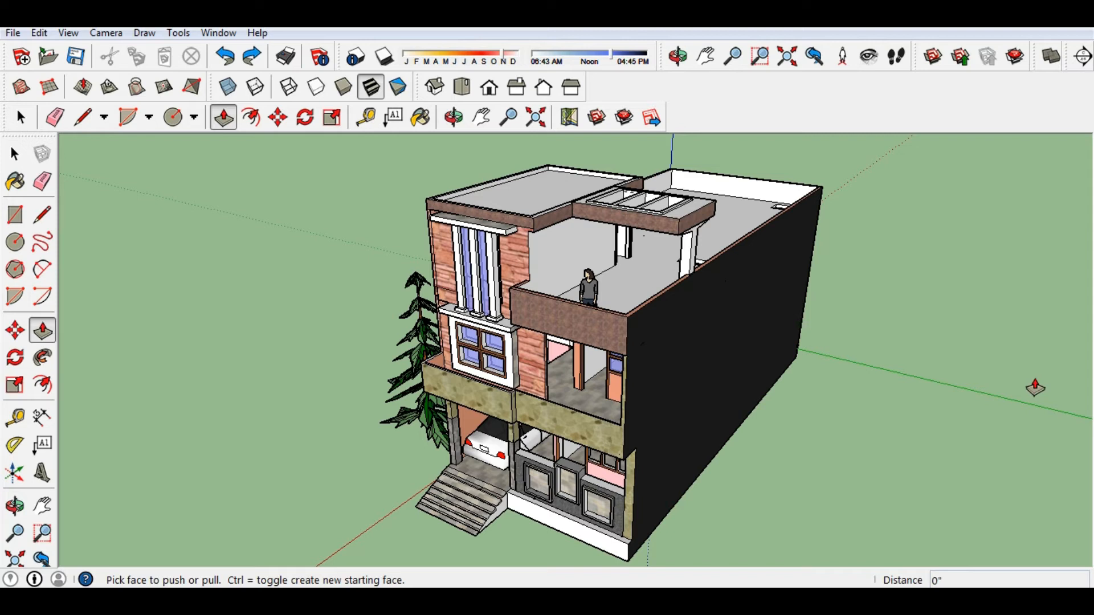
Reframe the house view slightly by orbiting and panning, then open the Window menu.
{"action": "middle_click_drag", "start_coordinate": [799, 392], "coordinate": [790, 481]}
{"action": "key", "text": "h"}
{"action": "left_click_drag", "start_coordinate": [786, 486], "coordinate": [816, 471]}
{"action": "middle_click_drag", "start_coordinate": [813, 471], "coordinate": [780, 483]}
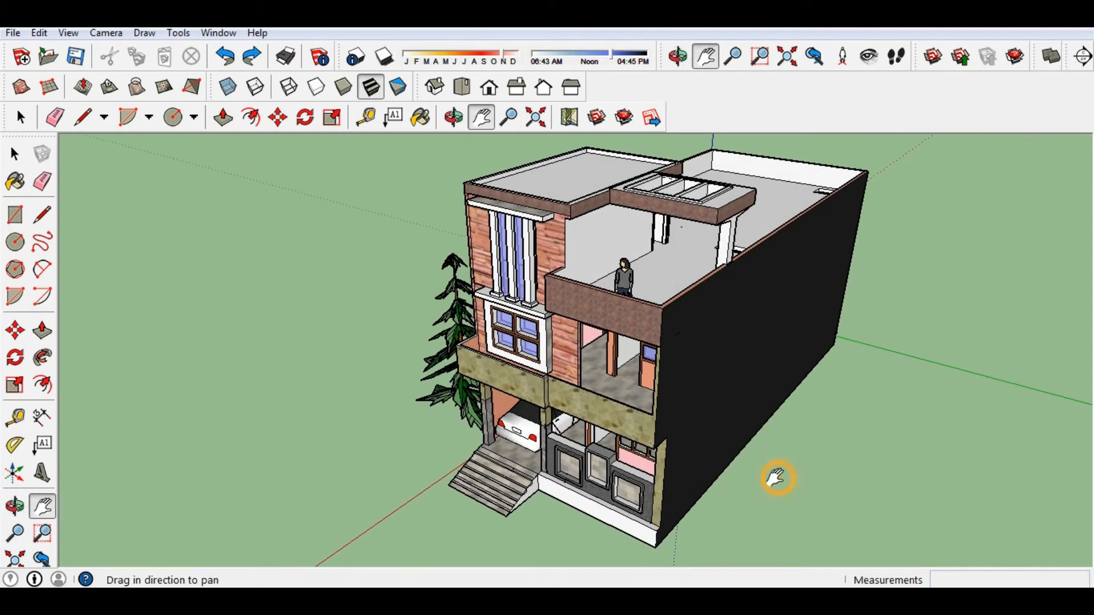
{"action": "left_click_drag", "start_coordinate": [778, 478], "coordinate": [765, 483]}
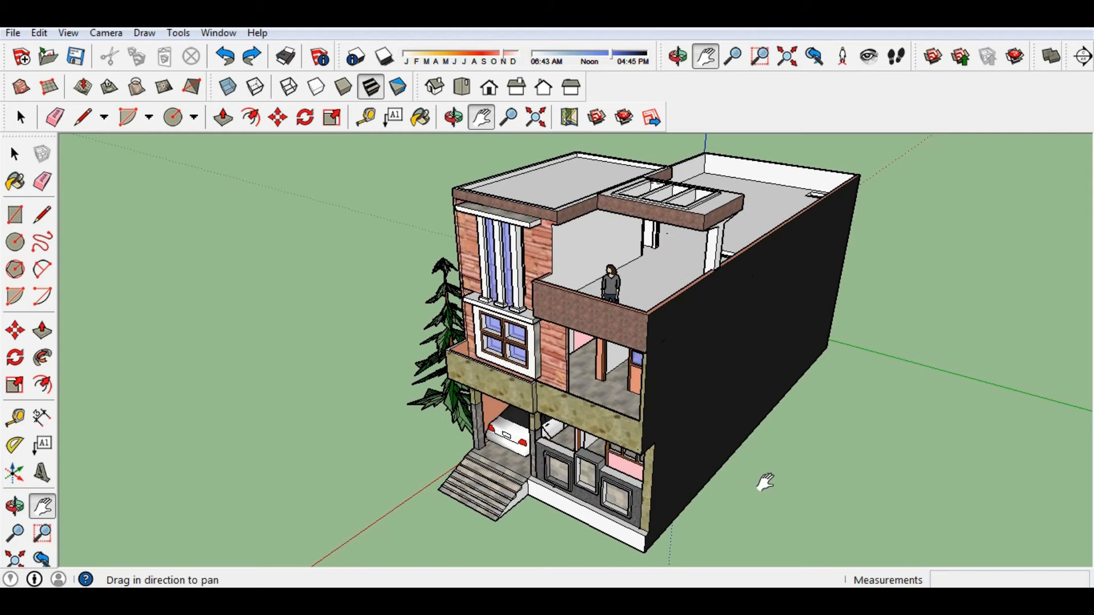
{"action": "left_click", "coordinate": [219, 33]}
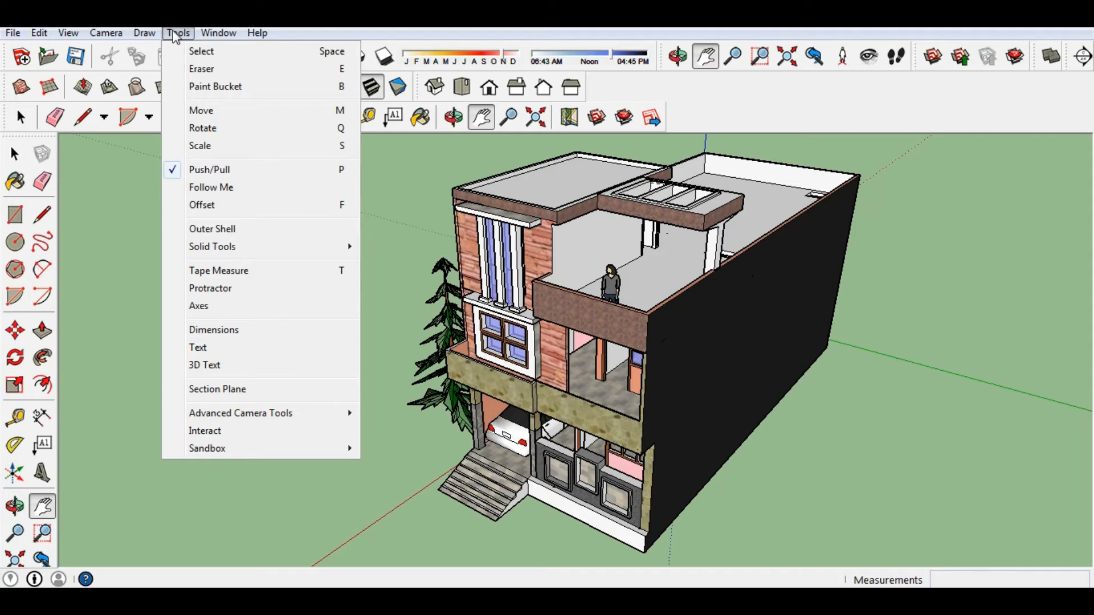
Draw a small rectangle on the granite front wall beside the carport pillar.
{"action": "left_click", "coordinate": [340, 493]}
{"action": "middle_click_drag", "start_coordinate": [341, 493], "coordinate": [510, 394]}
{"action": "scroll", "coordinate": [621, 444], "scroll_direction": "up", "scroll_amount": 7}
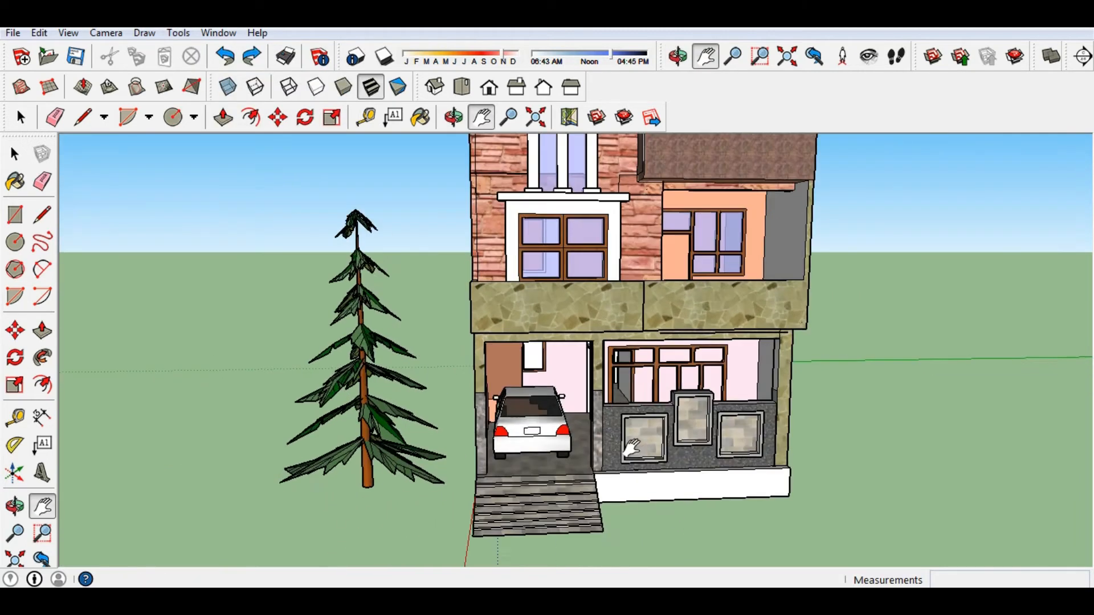
{"action": "scroll", "coordinate": [604, 427], "scroll_direction": "up", "scroll_amount": 4}
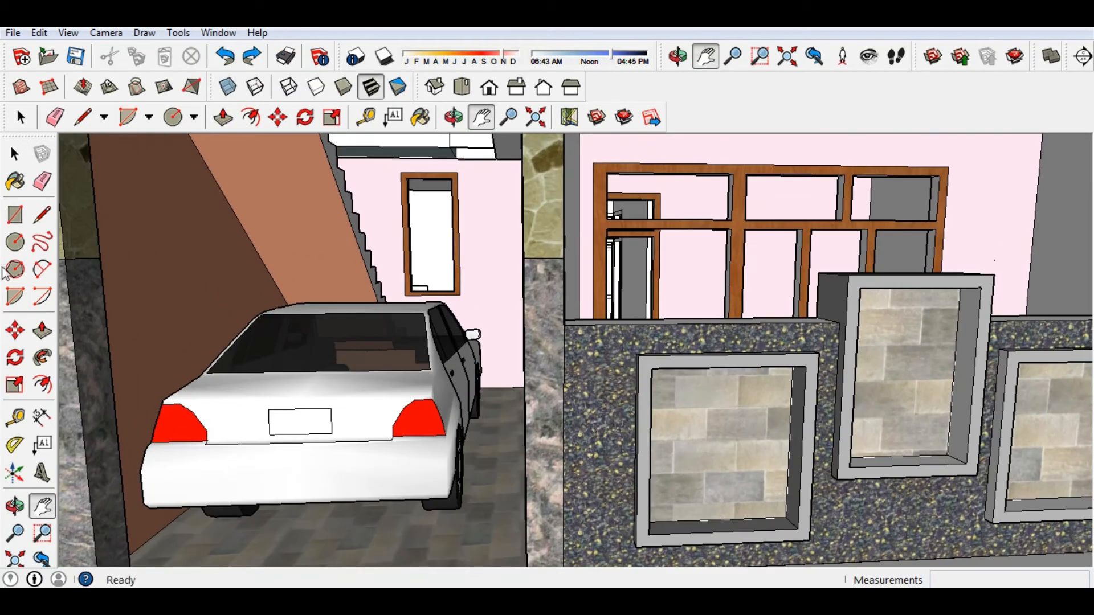
{"action": "key", "text": "r"}
{"action": "scroll", "coordinate": [591, 393], "scroll_direction": "up", "scroll_amount": 2}
{"action": "scroll", "coordinate": [526, 364], "scroll_direction": "down", "scroll_amount": 4}
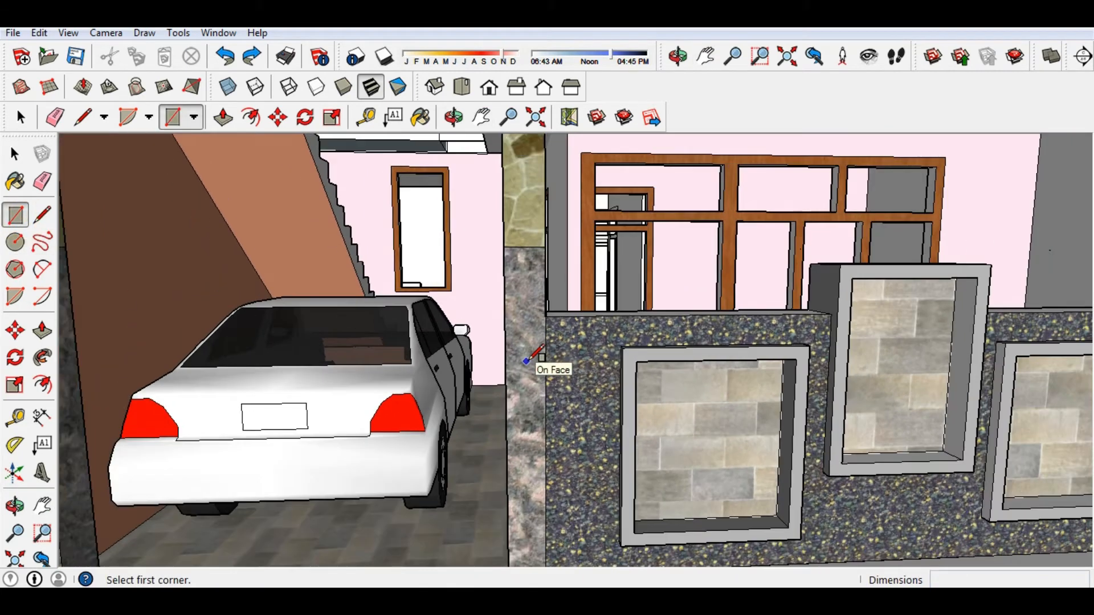
{"action": "scroll", "coordinate": [558, 412], "scroll_direction": "up", "scroll_amount": 2}
{"action": "left_click", "coordinate": [544, 375]}
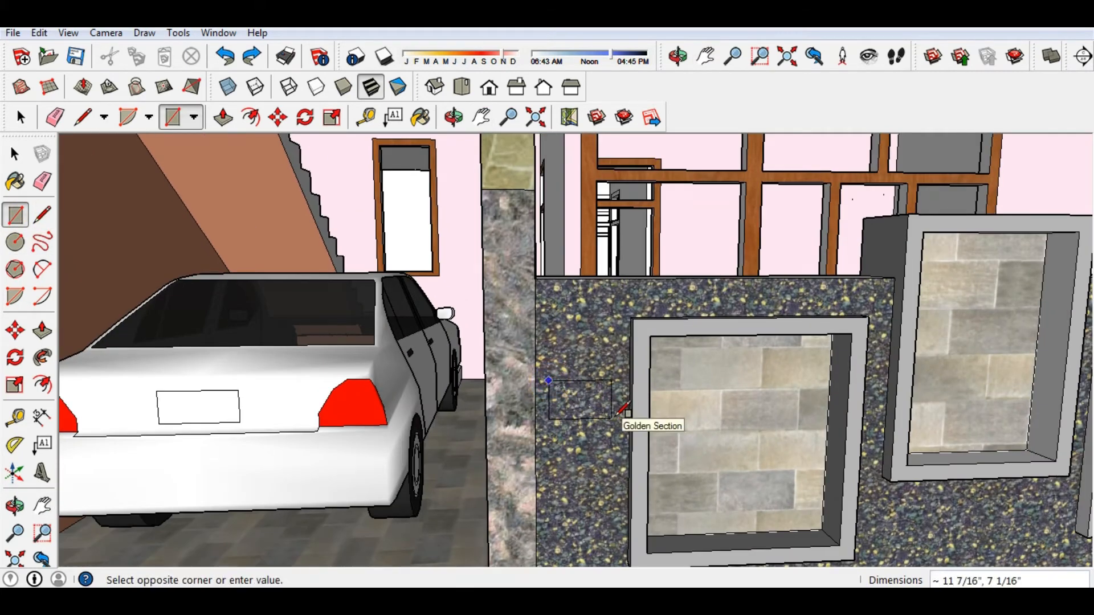
{"action": "scroll", "coordinate": [604, 428], "scroll_direction": "up", "scroll_amount": 3}
{"action": "left_click", "coordinate": [618, 514]}
{"action": "scroll", "coordinate": [553, 376], "scroll_direction": "down", "scroll_amount": 2}
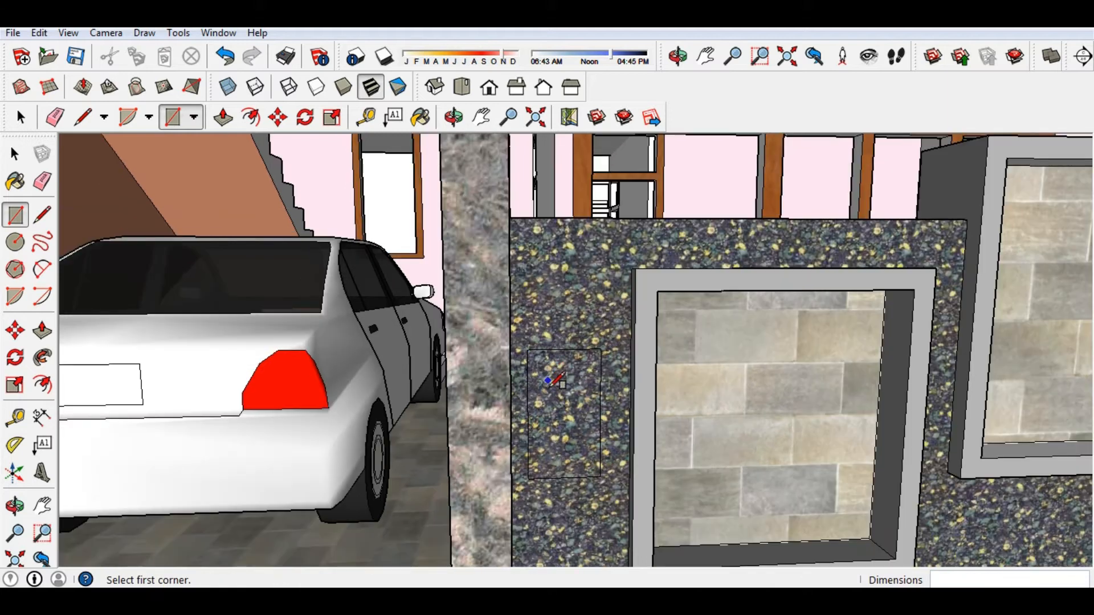
Push/Pull the small rectangle outward about 5" to form a block.
{"action": "left_click", "coordinate": [41, 330]}
{"action": "left_click", "coordinate": [589, 419]}
{"action": "middle_click_drag", "start_coordinate": [586, 420], "coordinate": [709, 420]}
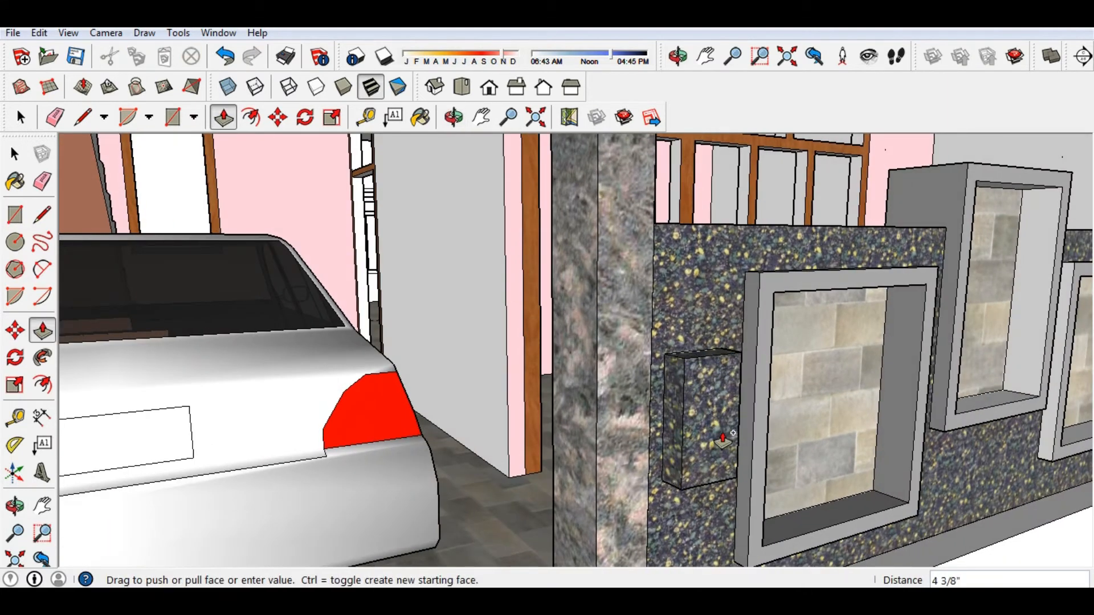
{"action": "left_click", "coordinate": [718, 434]}
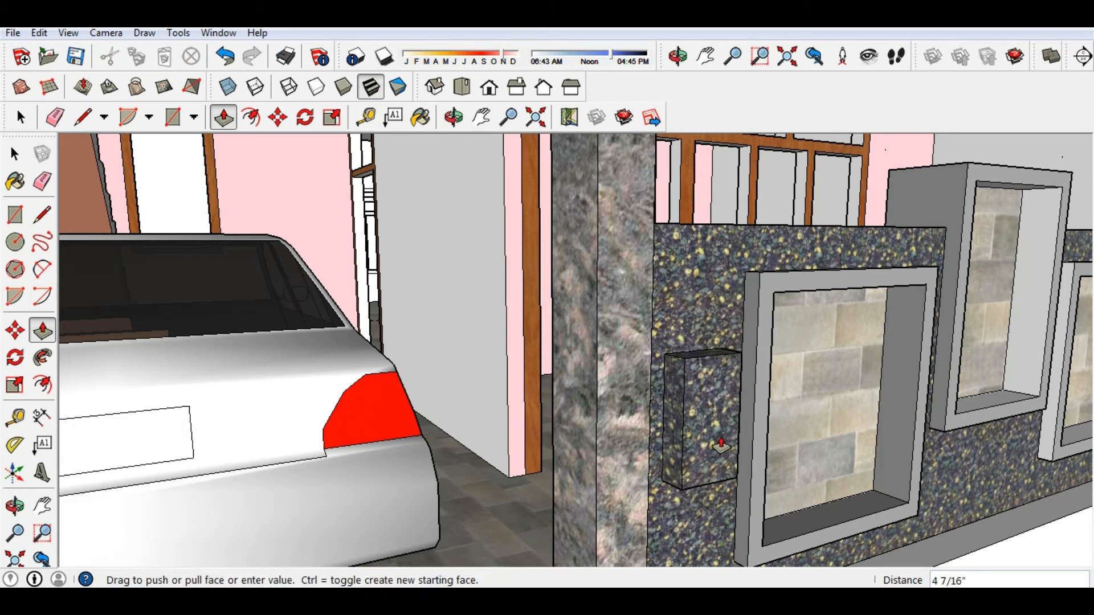
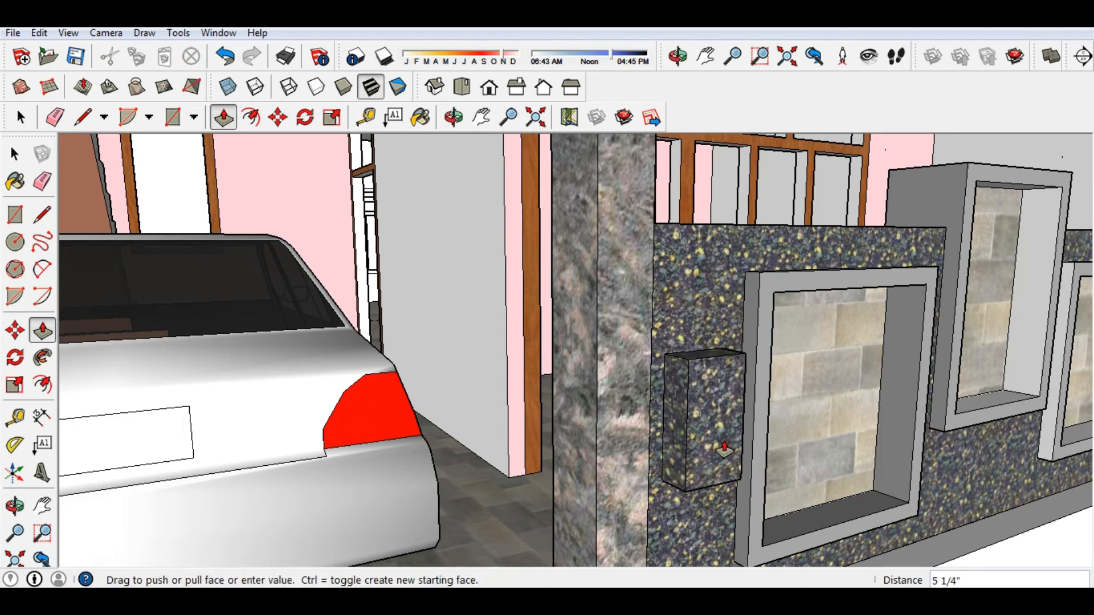
Finish the wall box and draw a vertical line from its bottom corner to its top edge.
{"action": "left_click", "coordinate": [724, 450]}
{"action": "mouse_move", "coordinate": [724, 450]}
{"action": "middle_mouse_down"}
{"action": "mouse_move", "coordinate": [599, 450]}
{"action": "mouse_move", "coordinate": [587, 440]}
{"action": "mouse_move", "coordinate": [708, 441]}
{"action": "middle_mouse_up"}
{"action": "scroll", "coordinate": [570, 365], "scroll_direction": "up", "scroll_amount": 2}
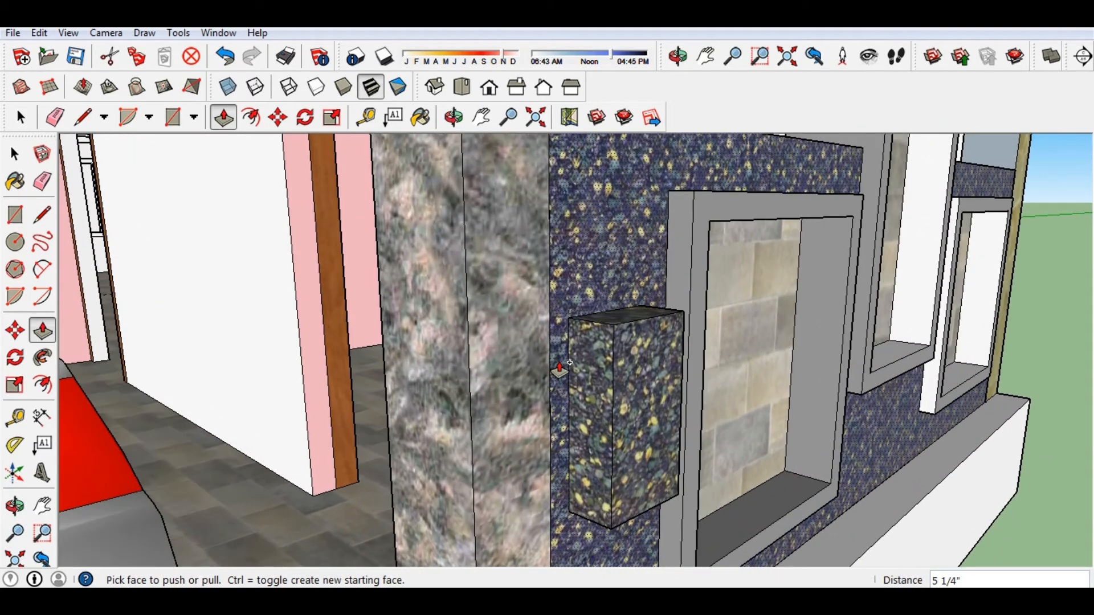
{"action": "key", "text": "l"}
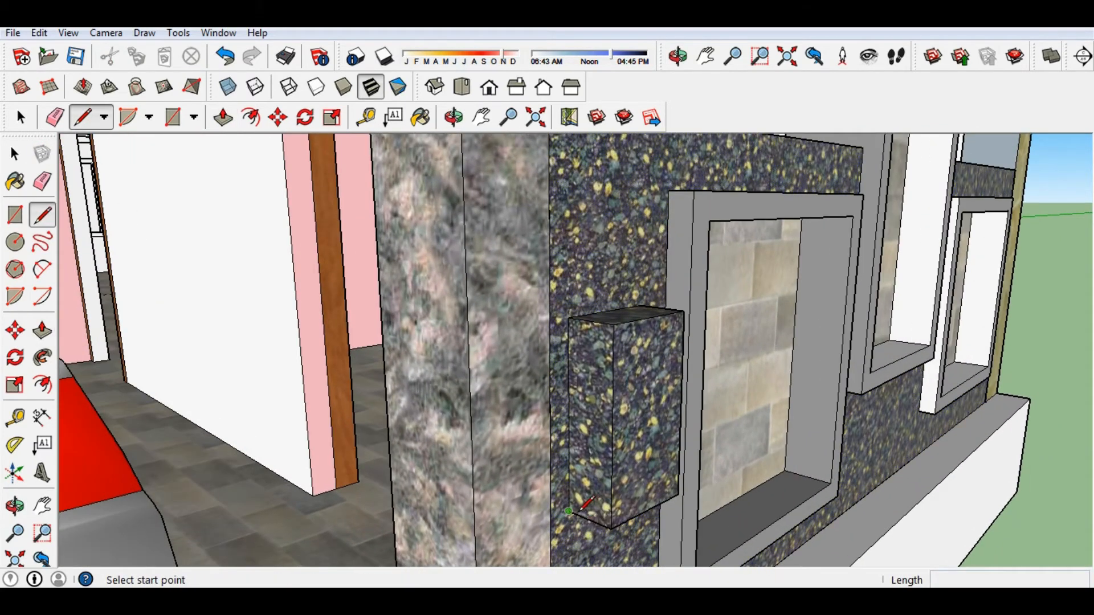
{"action": "scroll", "coordinate": [581, 509], "scroll_direction": "up", "scroll_amount": 2}
{"action": "left_click", "coordinate": [577, 515]}
{"action": "left_click", "coordinate": [577, 174]}
Push the side strip and front face back to flatten the box into a thin slab, then activate Paint Bucket.
{"action": "key", "text": "p"}
{"action": "left_click", "coordinate": [570, 295]}
{"action": "middle_click_drag", "start_coordinate": [587, 313], "coordinate": [509, 436]}
{"action": "left_click", "coordinate": [739, 199]}
{"action": "middle_click_drag", "start_coordinate": [738, 200], "coordinate": [520, 329]}
{"action": "left_click", "coordinate": [654, 288]}
{"action": "left_click", "coordinate": [640, 263]}
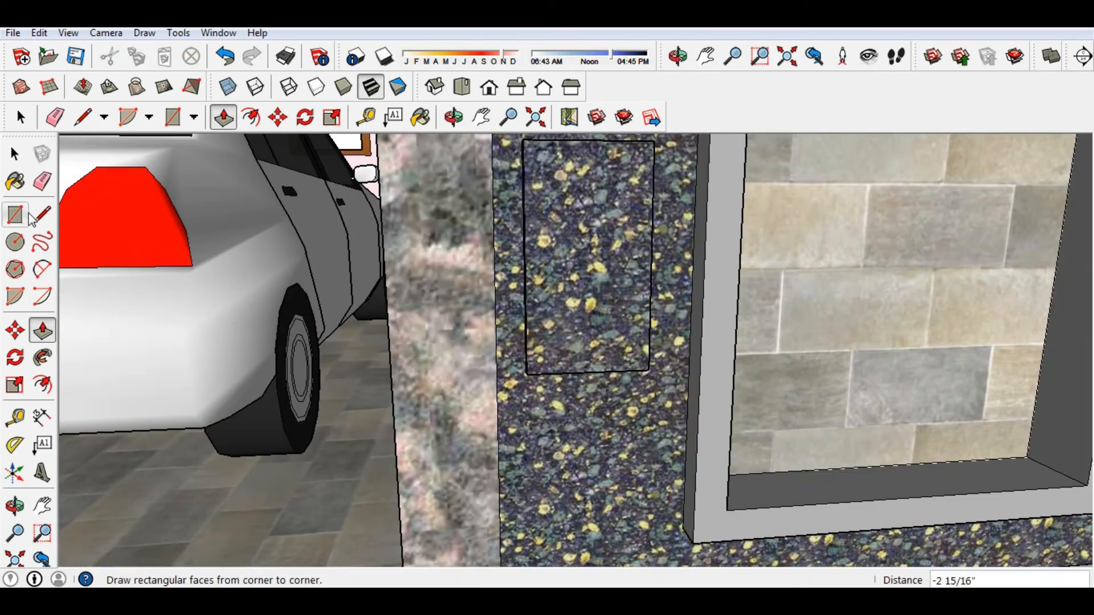
{"action": "left_click", "coordinate": [15, 181]}
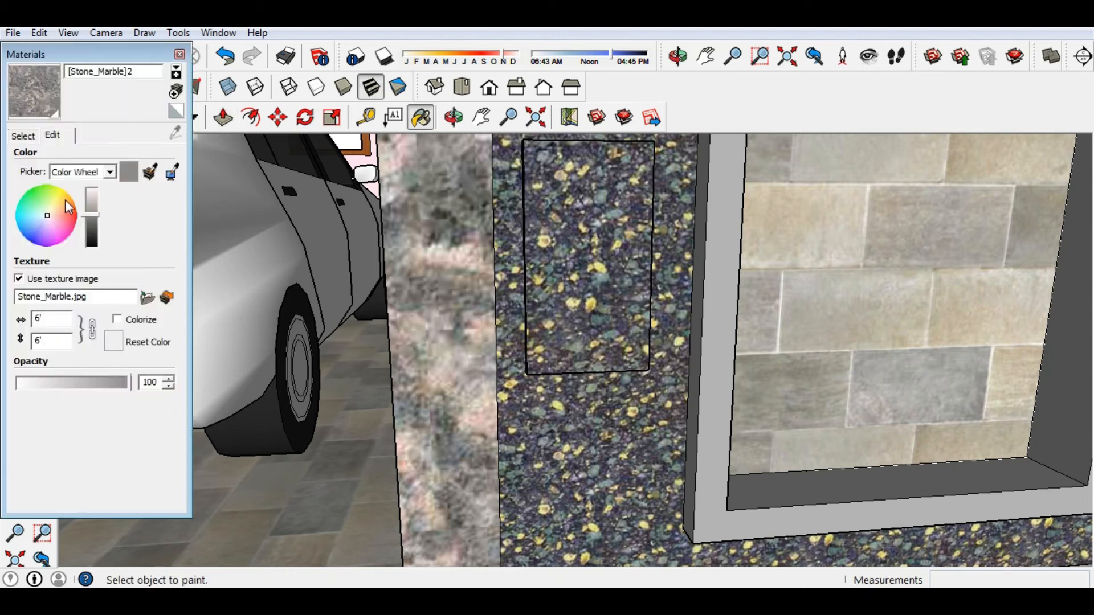
Paint the thin wall slab with Concrete_Form_4x8 from the Asphalt and Concrete collection.
{"action": "left_click", "coordinate": [109, 172]}
{"action": "left_click", "coordinate": [111, 173]}
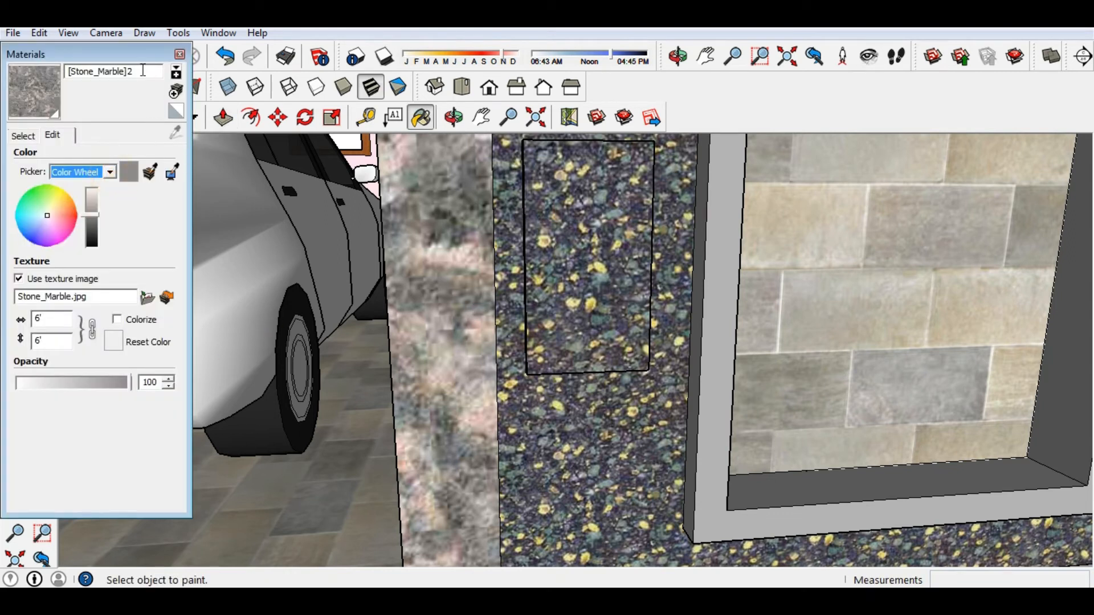
{"action": "left_click", "coordinate": [24, 135]}
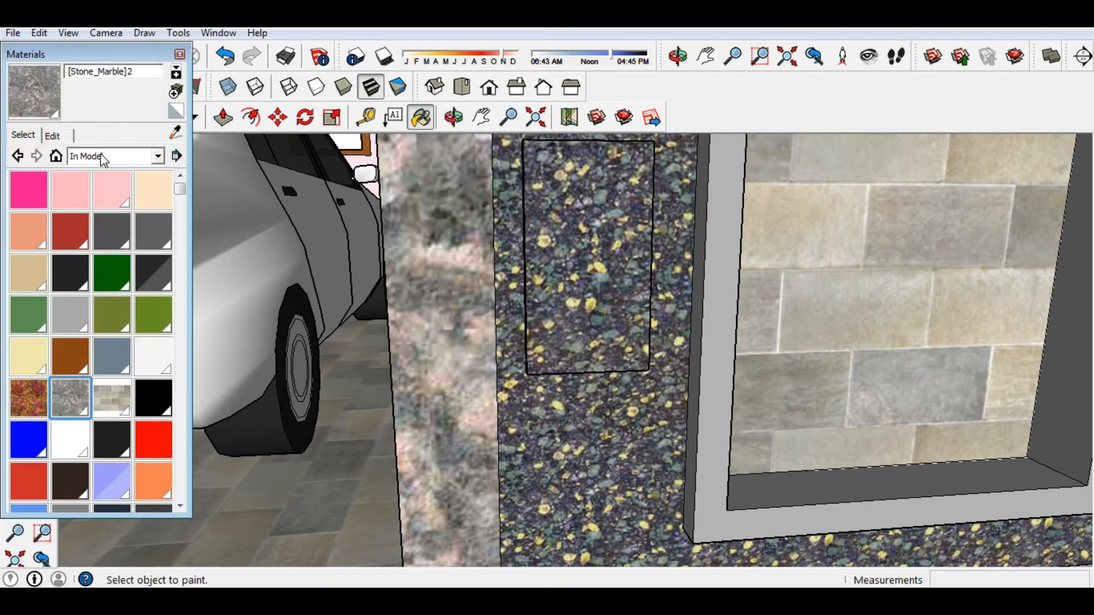
{"action": "left_click", "coordinate": [143, 157]}
{"action": "left_click", "coordinate": [108, 201]}
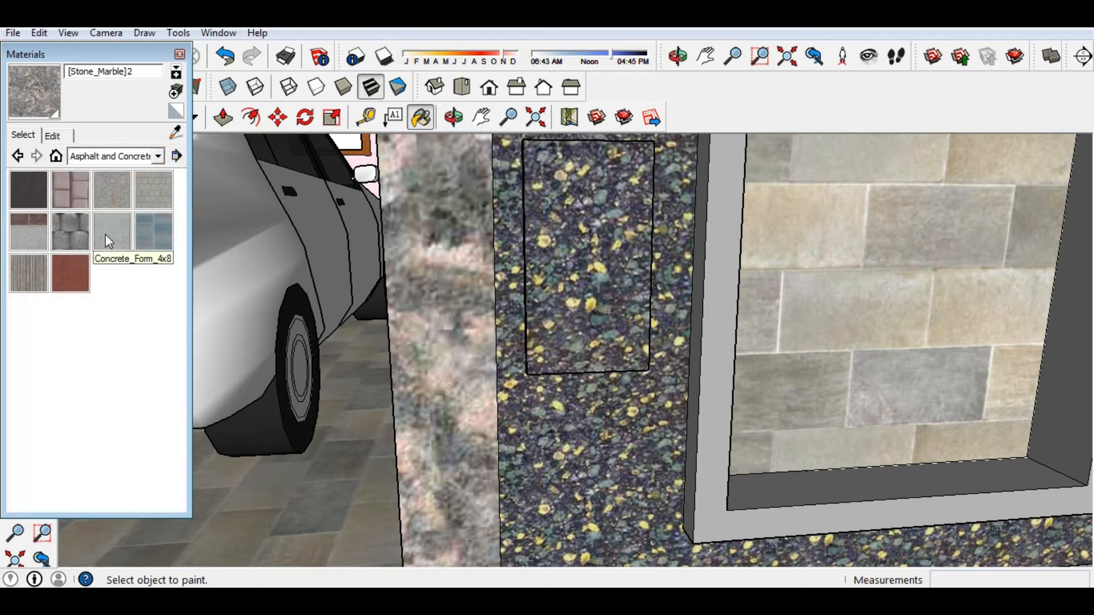
{"action": "left_click", "coordinate": [107, 238]}
{"action": "left_click", "coordinate": [566, 290]}
Triple-click to select the concrete slab and add its corner edges to the selection.
{"action": "mouse_move", "coordinate": [566, 291]}
{"action": "middle_mouse_down"}
{"action": "mouse_move", "coordinate": [604, 245]}
{"action": "mouse_move", "coordinate": [444, 403]}
{"action": "middle_mouse_up"}
{"action": "middle_click_drag", "start_coordinate": [525, 302], "coordinate": [512, 154]}
{"action": "scroll", "coordinate": [480, 186], "scroll_direction": "up", "scroll_amount": 3}
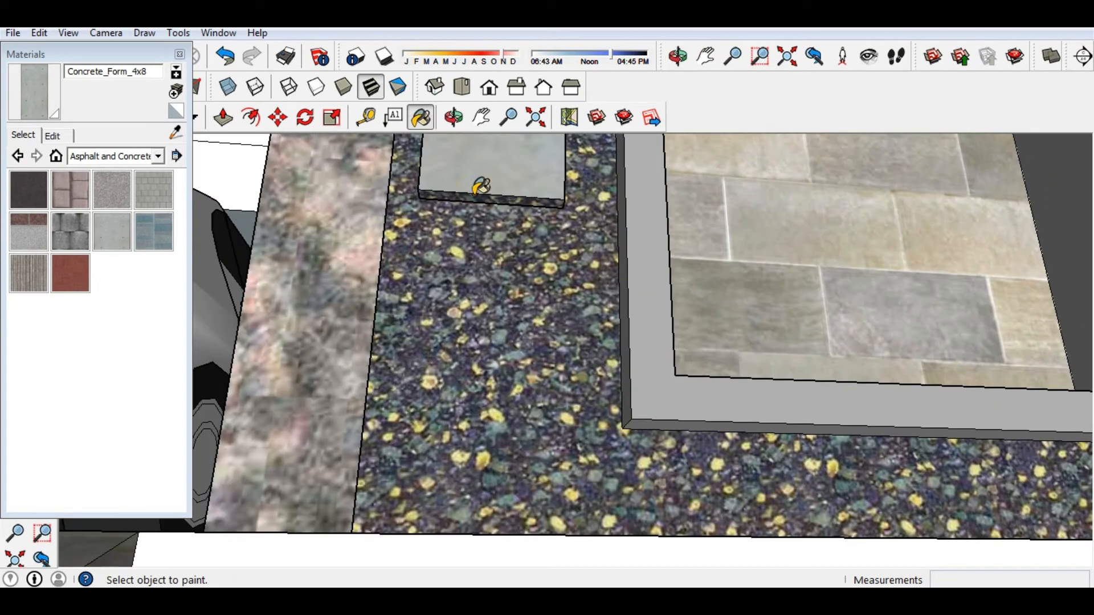
{"action": "scroll", "coordinate": [477, 190], "scroll_direction": "down", "scroll_amount": 3}
{"action": "middle_click_drag", "start_coordinate": [477, 190], "coordinate": [527, 334]}
{"action": "scroll", "coordinate": [509, 245], "scroll_direction": "down", "scroll_amount": 3}
{"action": "scroll", "coordinate": [504, 225], "scroll_direction": "up", "scroll_amount": 4}
{"action": "key", "text": "space"}
{"action": "middle_click_drag", "start_coordinate": [512, 294], "coordinate": [542, 280]}
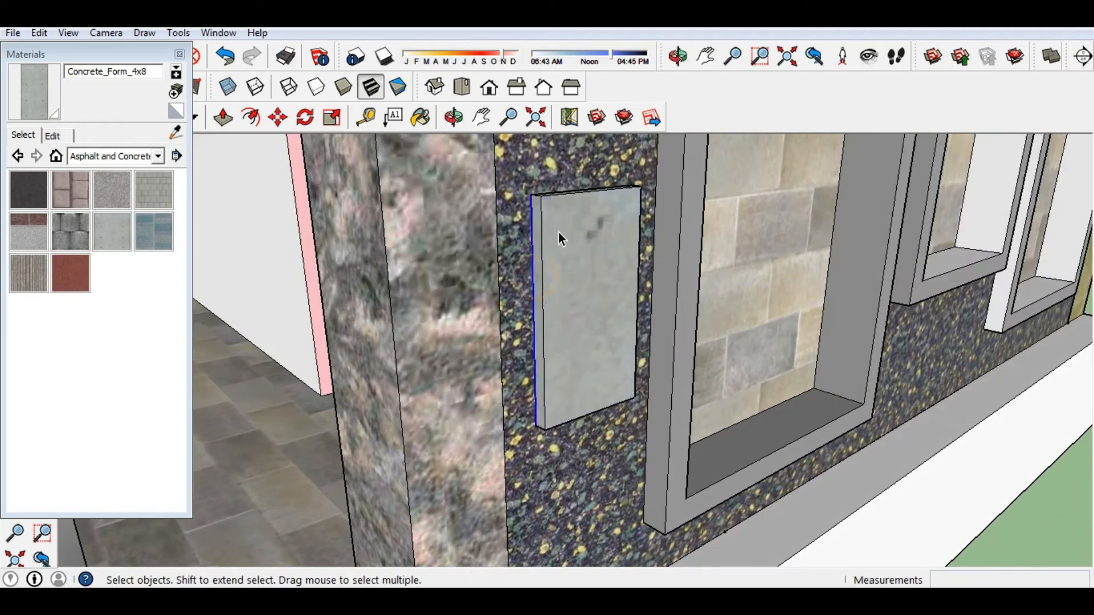
{"action": "scroll", "coordinate": [551, 208], "scroll_direction": "up", "scroll_amount": 2}
{"action": "middle_click_drag", "start_coordinate": [551, 207], "coordinate": [526, 242]}
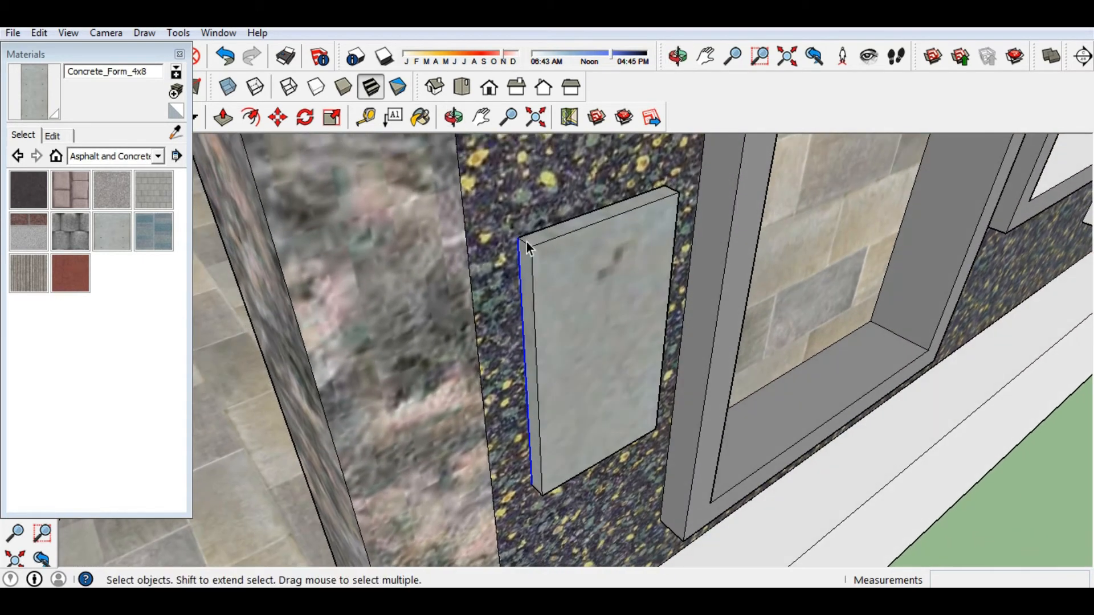
{"action": "triple_click", "coordinate": [549, 286]}
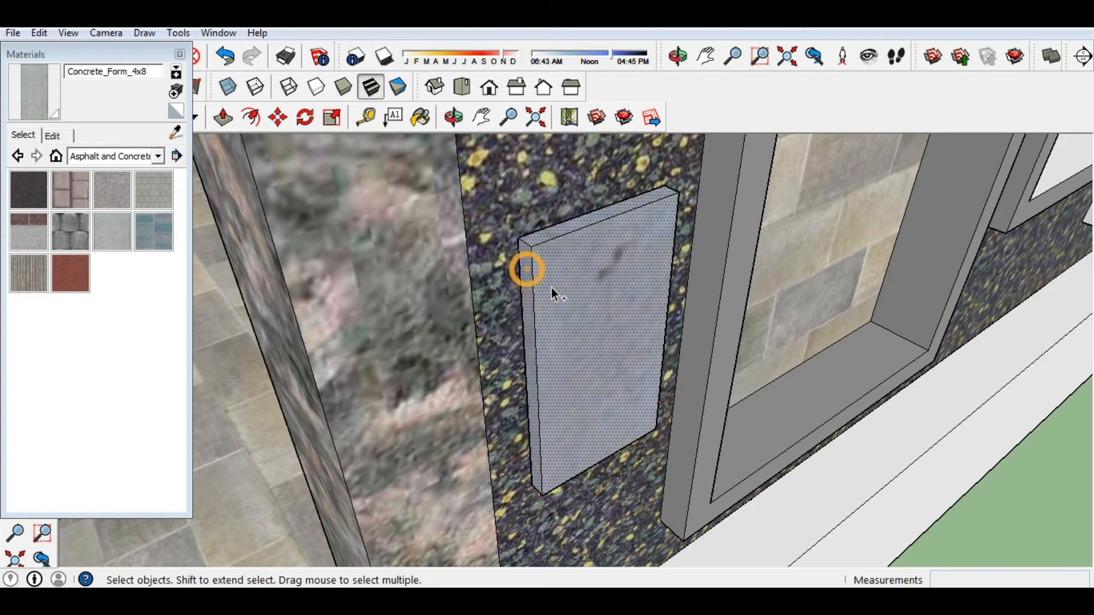
{"action": "left_click_drag", "start_coordinate": [530, 263], "coordinate": [526, 240], "text": "ctrl"}
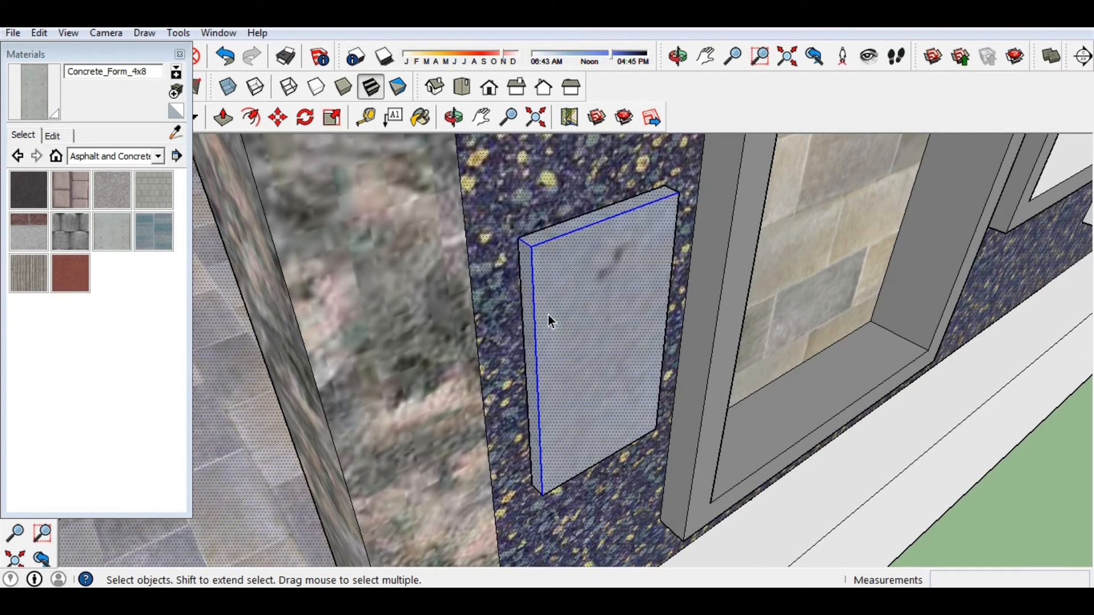
Add the slab's right edge, lower front face and left edge to the selection.
{"action": "scroll", "coordinate": [548, 316], "scroll_direction": "down", "scroll_amount": 3}
{"action": "middle_click_drag", "start_coordinate": [558, 346], "coordinate": [384, 310]}
{"action": "scroll", "coordinate": [429, 324], "scroll_direction": "up", "scroll_amount": 5}
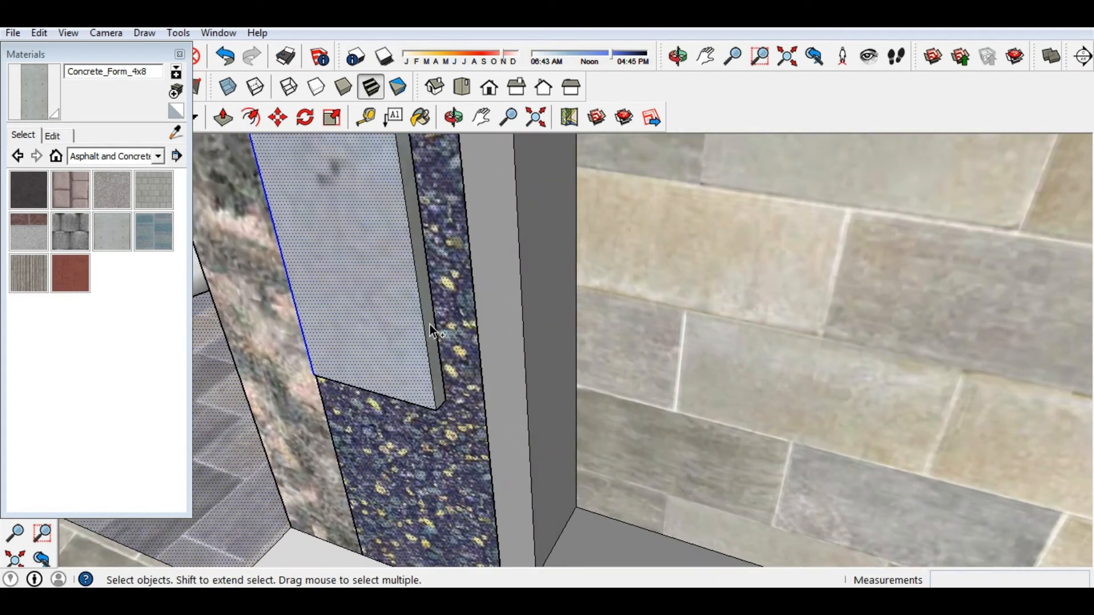
{"action": "left_click", "coordinate": [437, 392], "text": "ctrl"}
{"action": "scroll", "coordinate": [435, 352], "scroll_direction": "up", "scroll_amount": 3}
{"action": "middle_click_drag", "start_coordinate": [435, 353], "coordinate": [522, 216]}
{"action": "left_click", "coordinate": [530, 229], "text": "ctrl"}
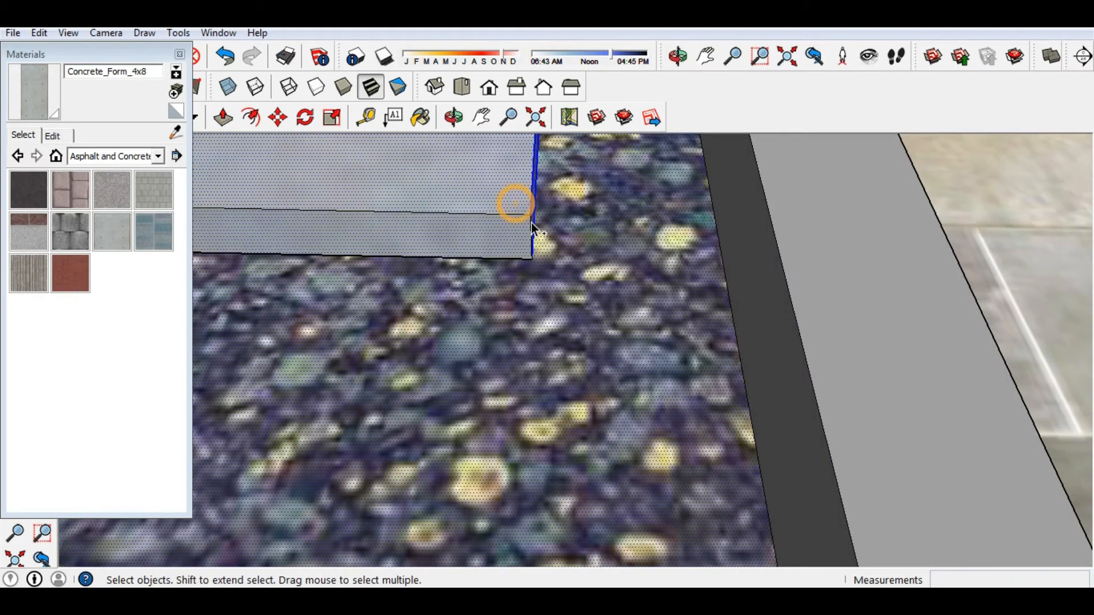
{"action": "scroll", "coordinate": [495, 256], "scroll_direction": "down", "scroll_amount": 5}
{"action": "middle_click_drag", "start_coordinate": [520, 239], "coordinate": [459, 364]}
{"action": "scroll", "coordinate": [460, 367], "scroll_direction": "up", "scroll_amount": 5}
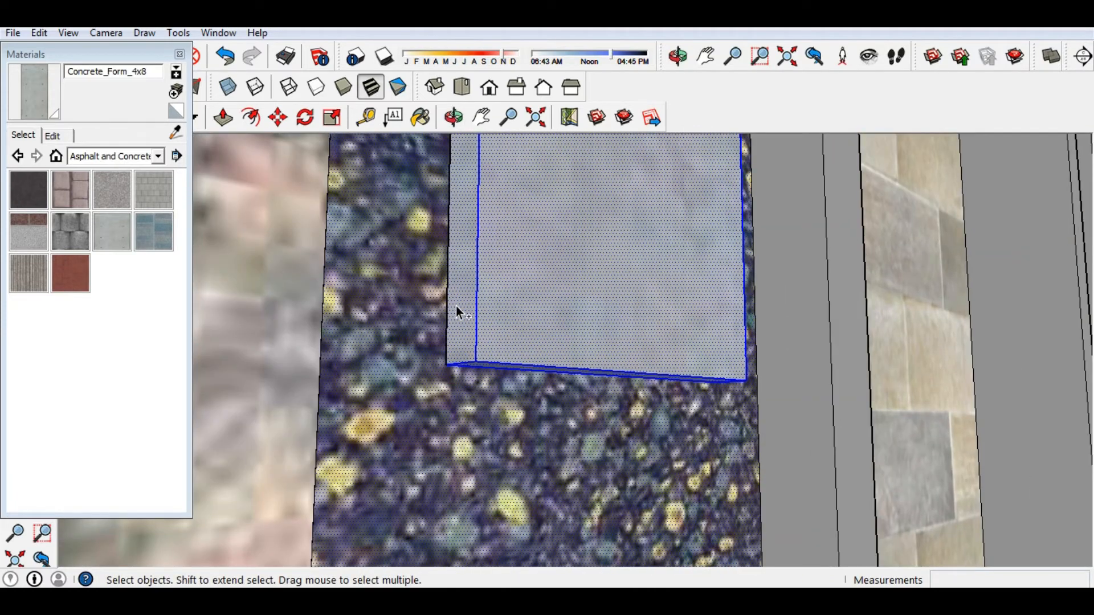
{"action": "left_click", "coordinate": [447, 303], "text": "ctrl"}
Make the selected slab faces and edges into a group.
{"action": "scroll", "coordinate": [475, 383], "scroll_direction": "down", "scroll_amount": 6}
{"action": "middle_click_drag", "start_coordinate": [538, 200], "coordinate": [507, 417]}
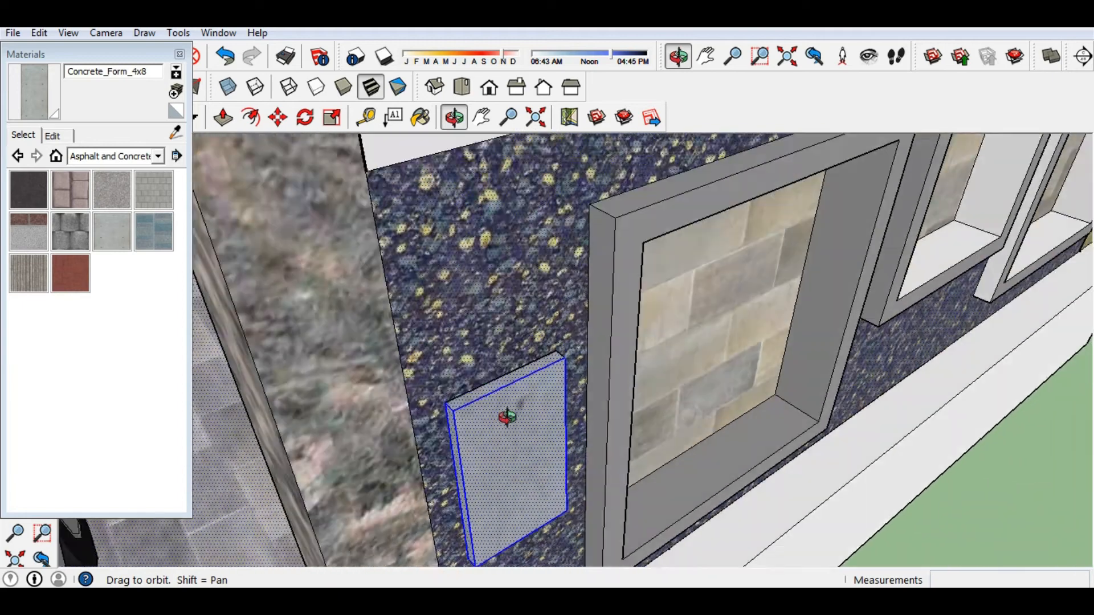
{"action": "scroll", "coordinate": [504, 430], "scroll_direction": "up", "scroll_amount": 4}
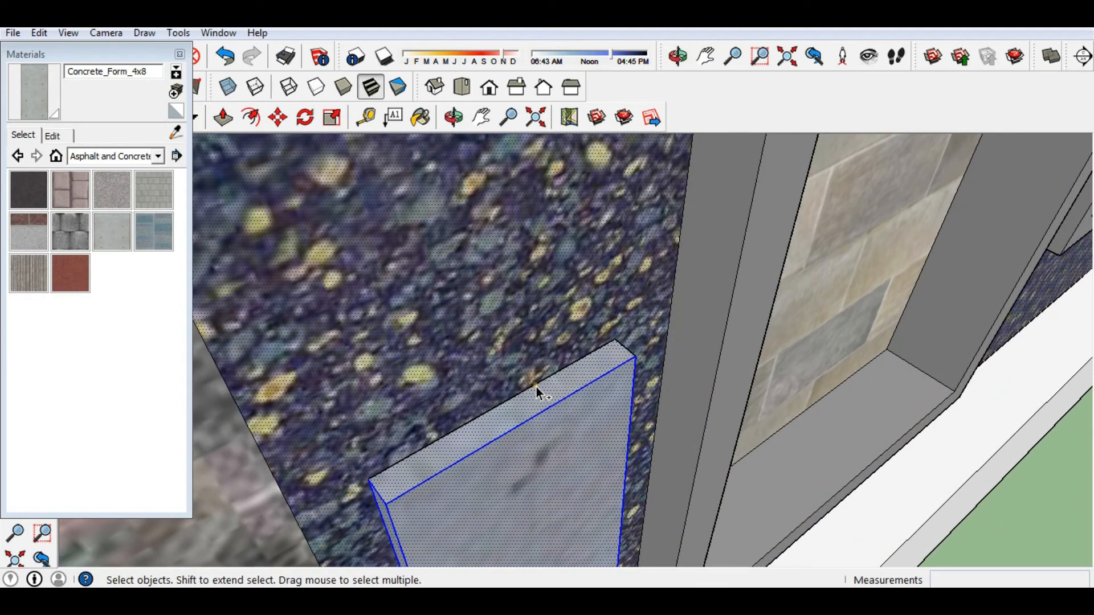
{"action": "scroll", "coordinate": [467, 378], "scroll_direction": "down", "scroll_amount": 3}
{"action": "middle_click_drag", "start_coordinate": [467, 377], "coordinate": [436, 312]}
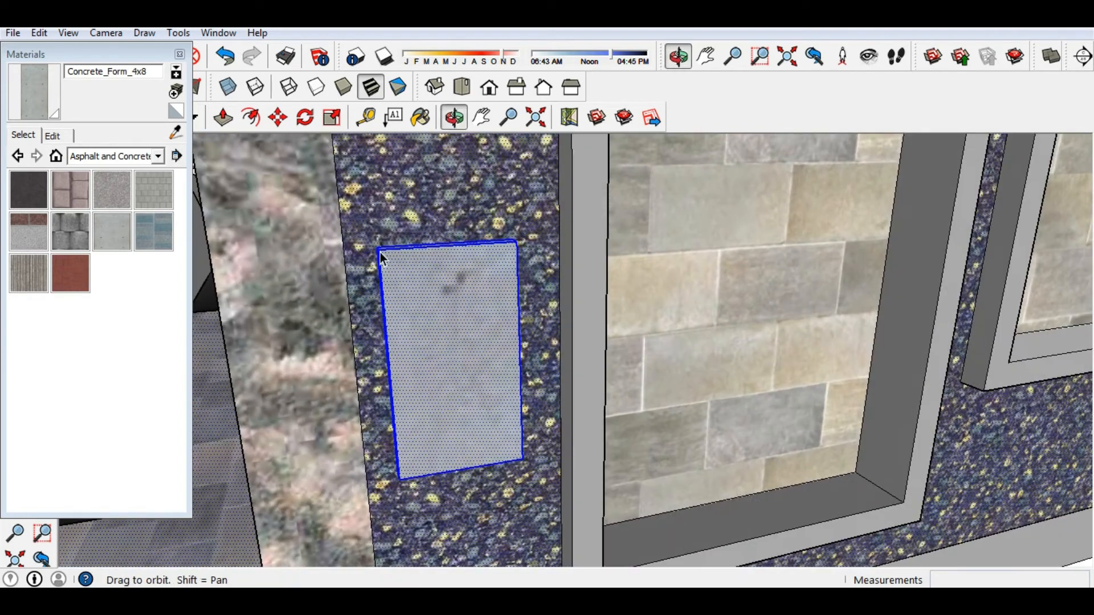
{"action": "right_click", "coordinate": [436, 312]}
{"action": "left_click", "coordinate": [486, 449]}
Check the new group's context menu without changes and clear the selection.
{"action": "middle_click_drag", "start_coordinate": [471, 398], "coordinate": [448, 406]}
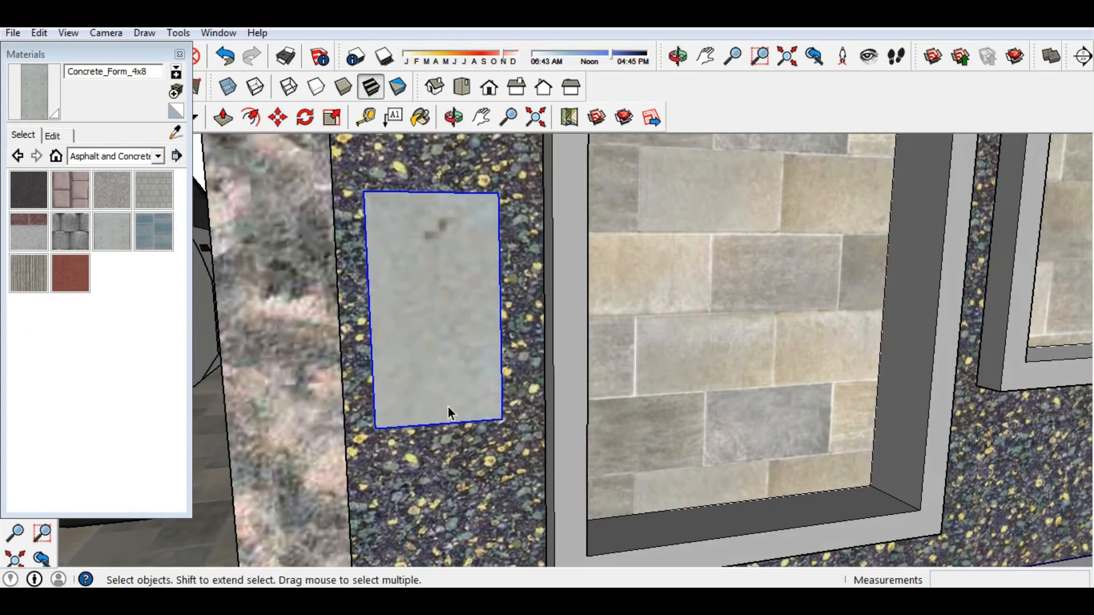
{"action": "right_click", "coordinate": [408, 385]}
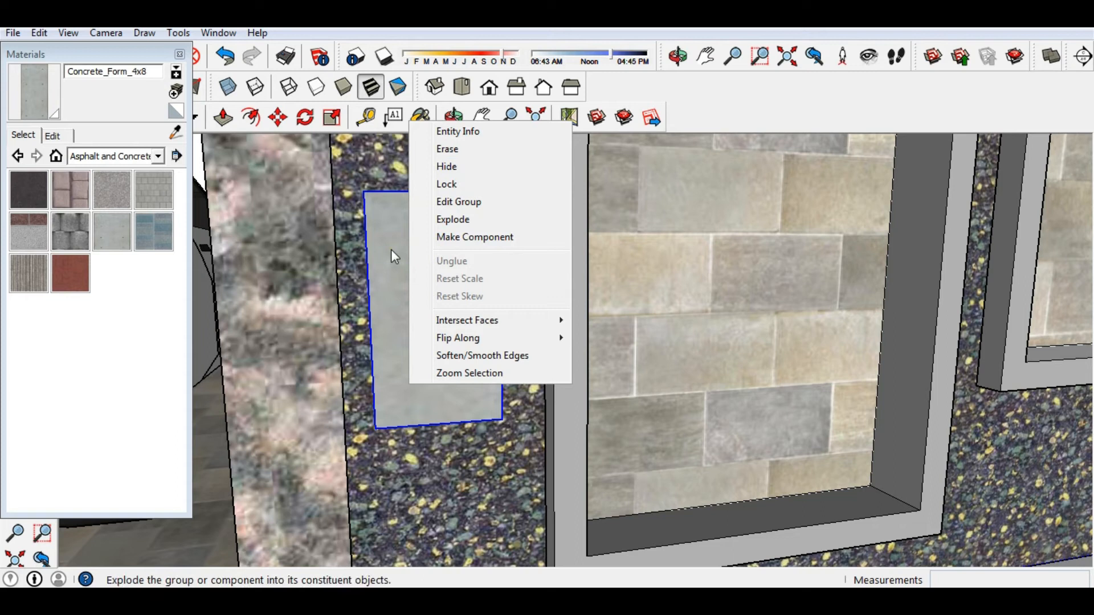
{"action": "left_click", "coordinate": [400, 222]}
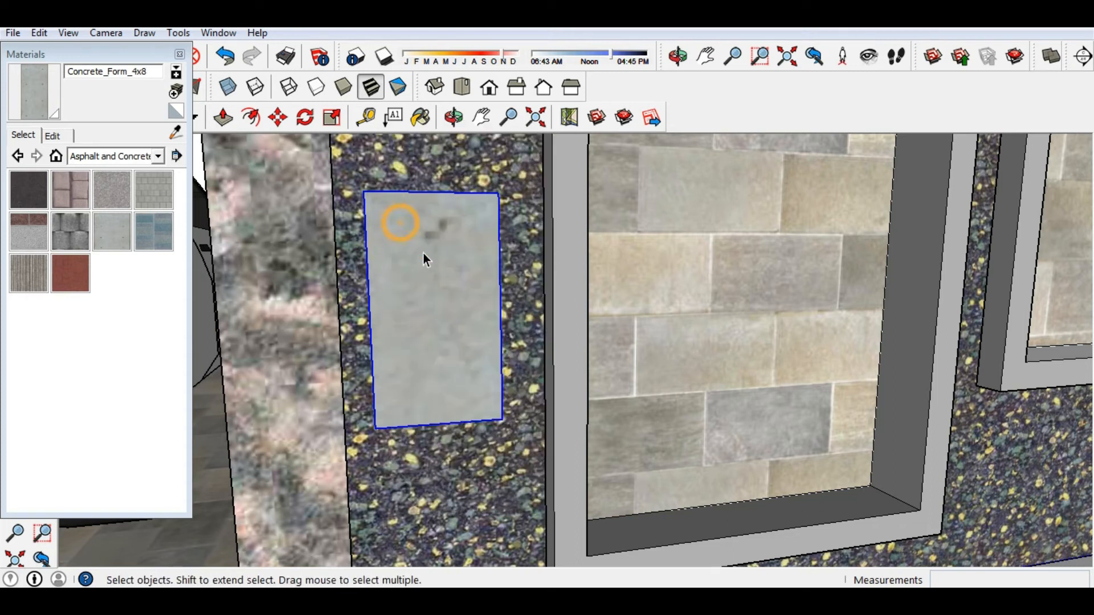
{"action": "scroll", "coordinate": [423, 254], "scroll_direction": "down", "scroll_amount": 5}
{"action": "scroll", "coordinate": [461, 329], "scroll_direction": "down", "scroll_amount": 3}
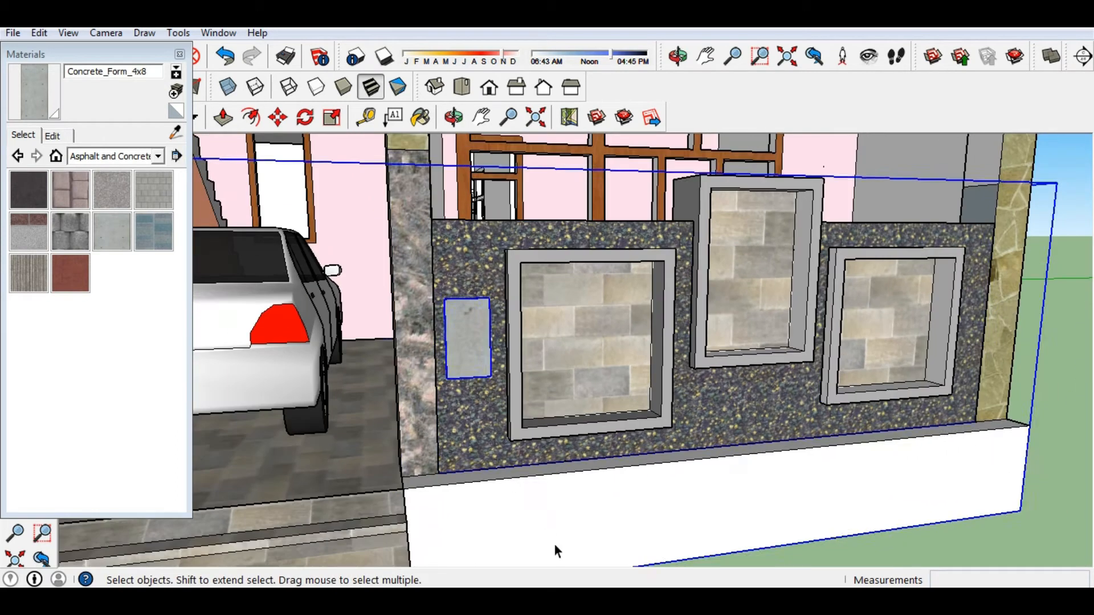
{"action": "scroll", "coordinate": [459, 308], "scroll_direction": "down", "scroll_amount": 2}
{"action": "middle_click_drag", "start_coordinate": [459, 307], "coordinate": [465, 342]}
{"action": "scroll", "coordinate": [466, 356], "scroll_direction": "up", "scroll_amount": 4}
{"action": "scroll", "coordinate": [507, 412], "scroll_direction": "down", "scroll_amount": 3}
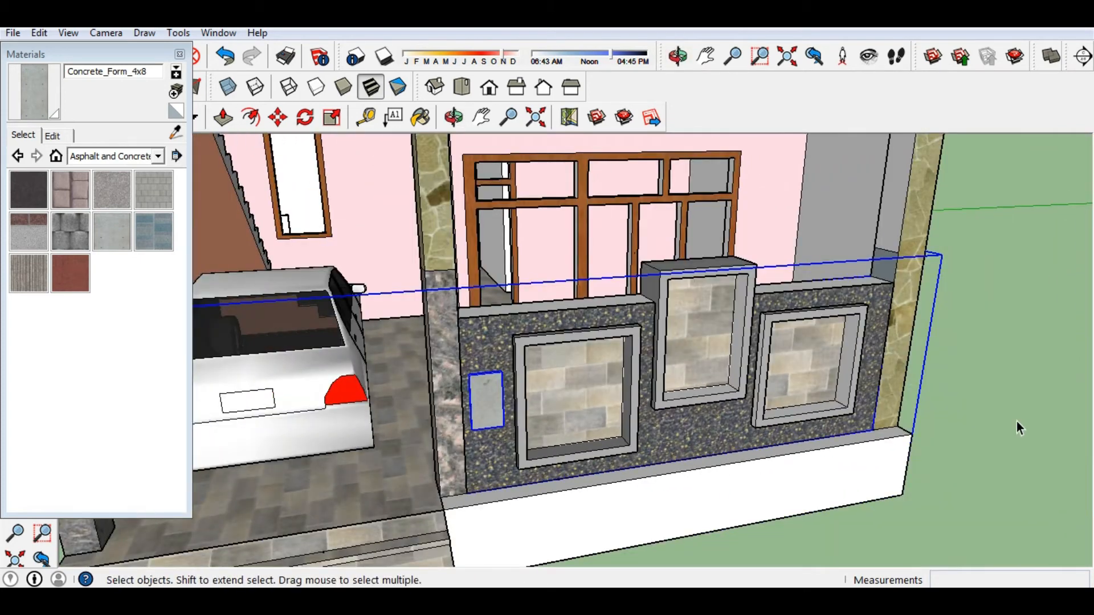
{"action": "scroll", "coordinate": [1017, 422], "scroll_direction": "down", "scroll_amount": 2}
{"action": "middle_click_drag", "start_coordinate": [1016, 418], "coordinate": [997, 398]}
{"action": "left_click", "coordinate": [997, 397]}
{"action": "scroll", "coordinate": [464, 420], "scroll_direction": "up", "scroll_amount": 5}
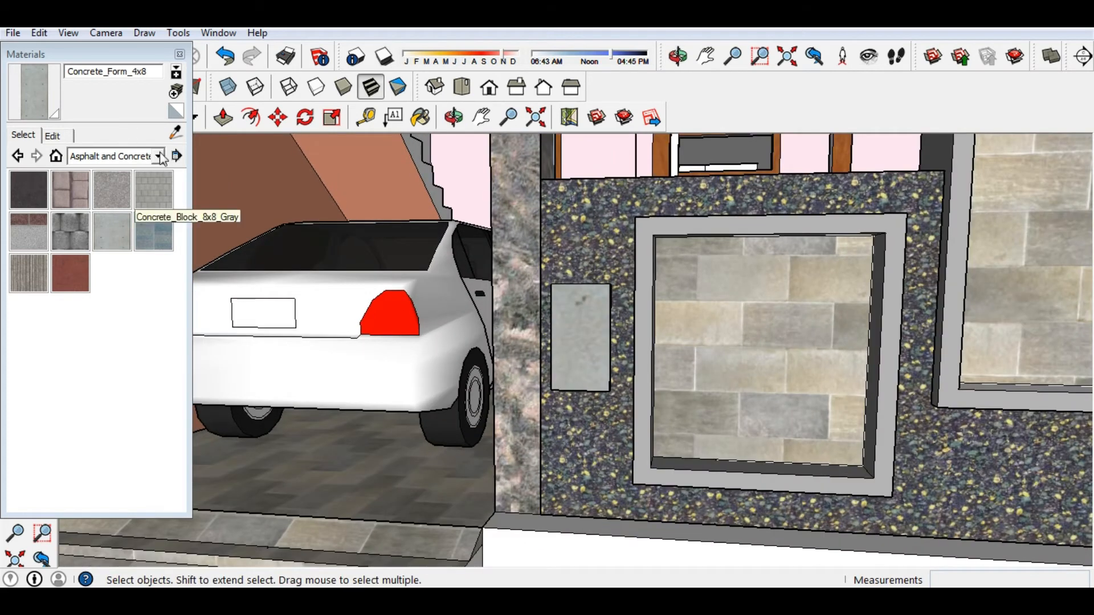
Paint the plinth under the wall with Metal_Panel from the Metal collection.
{"action": "left_click", "coordinate": [159, 156]}
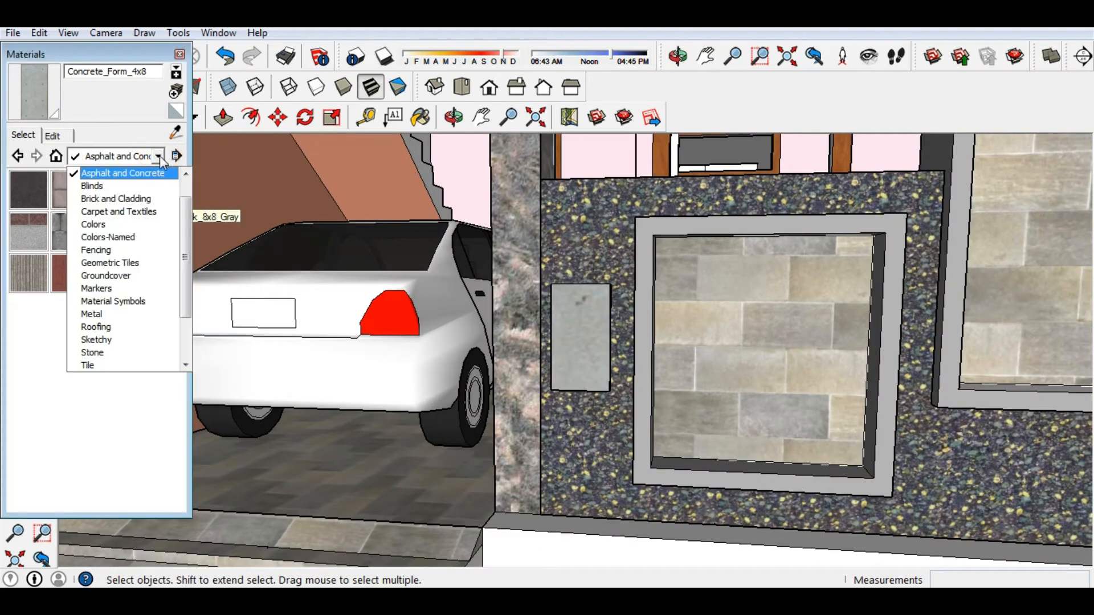
{"action": "left_click", "coordinate": [106, 314]}
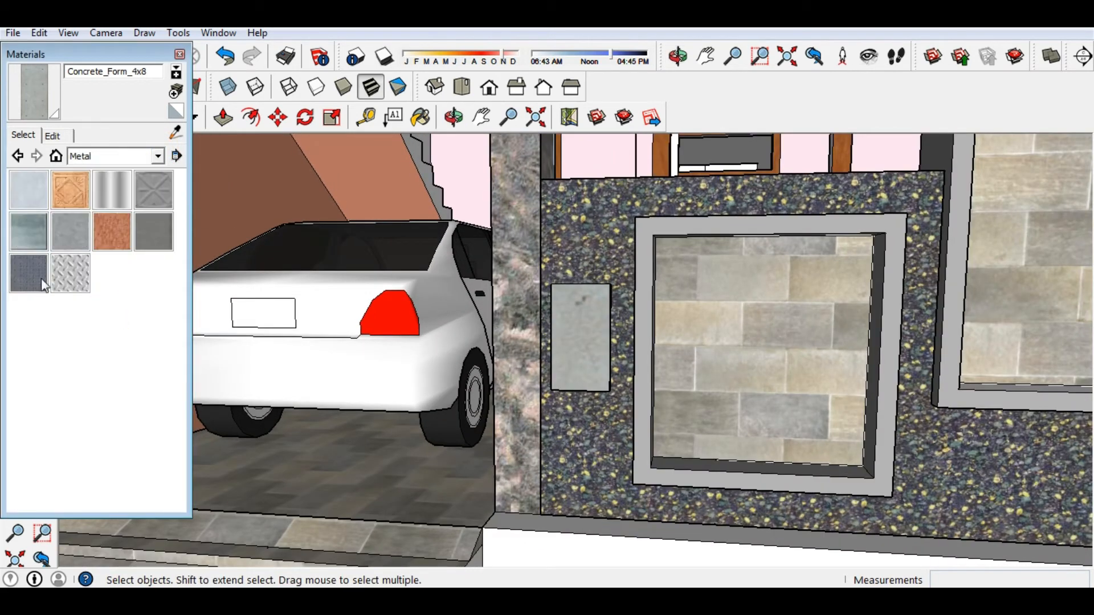
{"action": "left_click", "coordinate": [32, 233]}
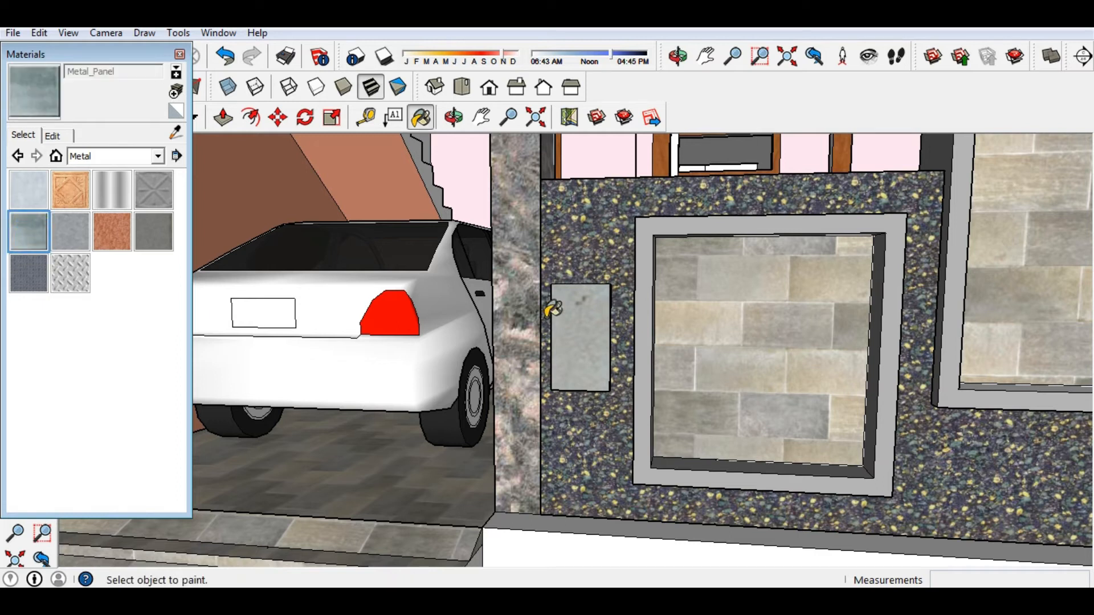
{"action": "middle_click_drag", "start_coordinate": [580, 311], "coordinate": [693, 314]}
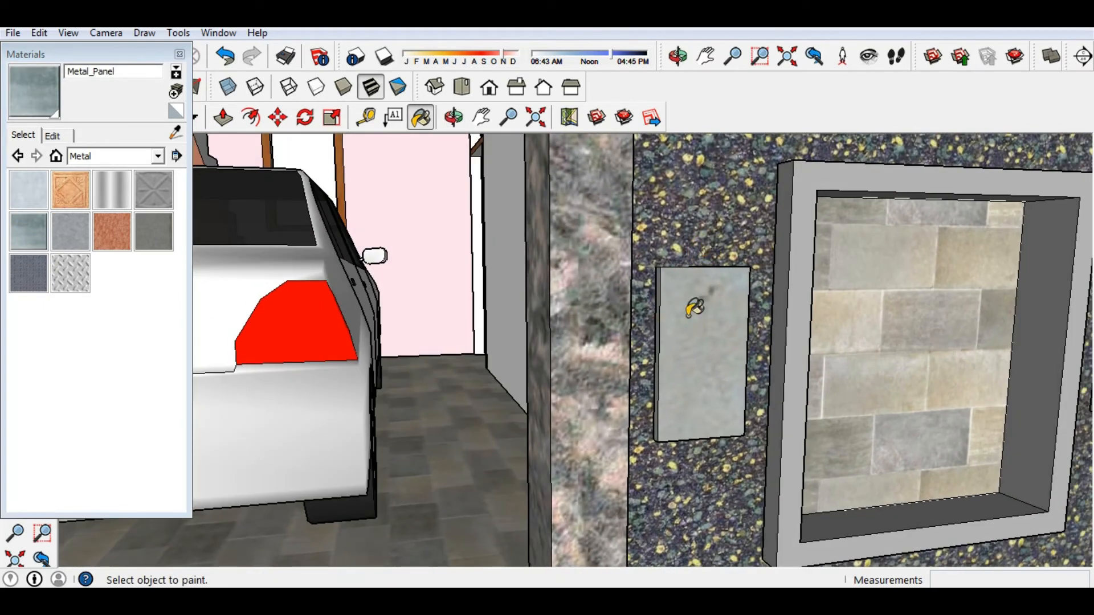
{"action": "scroll", "coordinate": [694, 307], "scroll_direction": "down", "scroll_amount": 5}
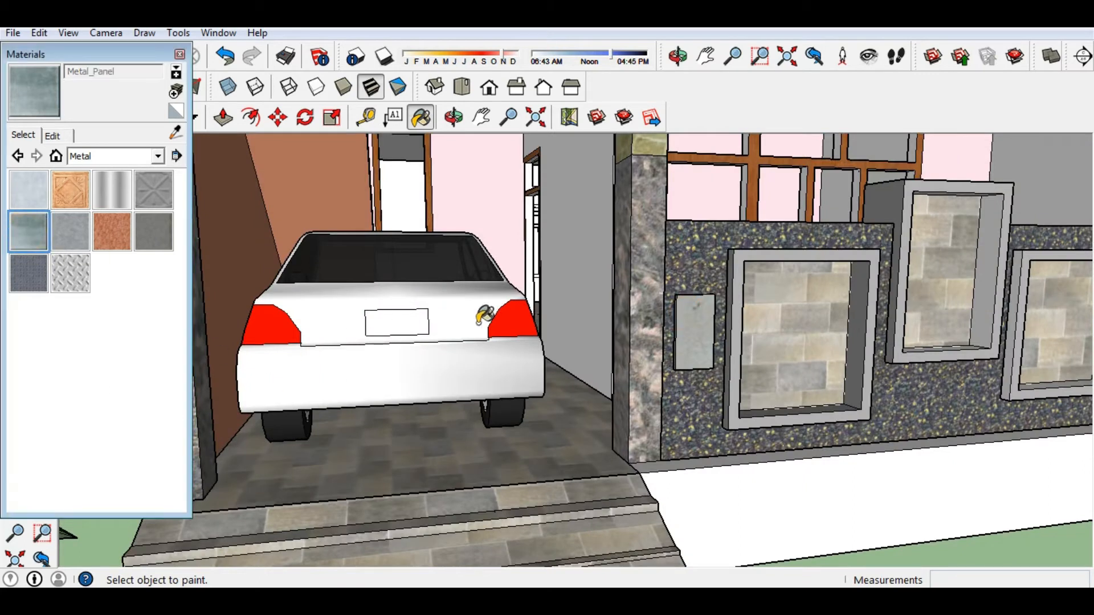
{"action": "scroll", "coordinate": [692, 328], "scroll_direction": "down", "scroll_amount": 5}
{"action": "left_click", "coordinate": [742, 424]}
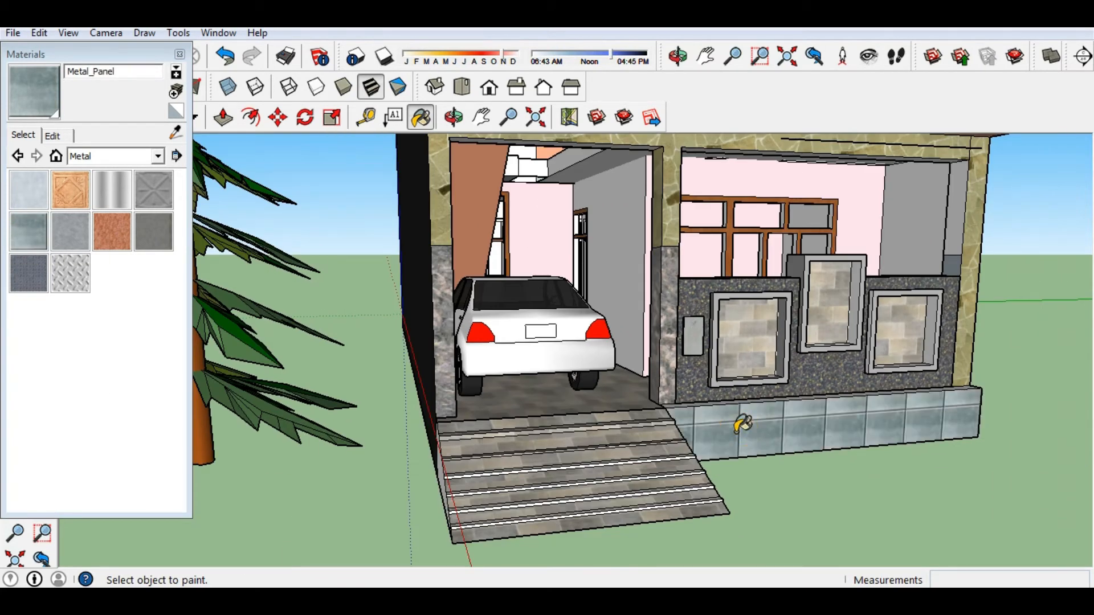
Repaint the base plinth with Groundcover_Rock_Crushed gravel from the Groundcover collection.
{"action": "middle_click_drag", "start_coordinate": [742, 424], "coordinate": [716, 465]}
{"action": "scroll", "coordinate": [701, 491], "scroll_direction": "down", "scroll_amount": 3}
{"action": "scroll", "coordinate": [639, 476], "scroll_direction": "down", "scroll_amount": 2}
{"action": "scroll", "coordinate": [716, 466], "scroll_direction": "up", "scroll_amount": 2}
{"action": "left_click", "coordinate": [157, 155]}
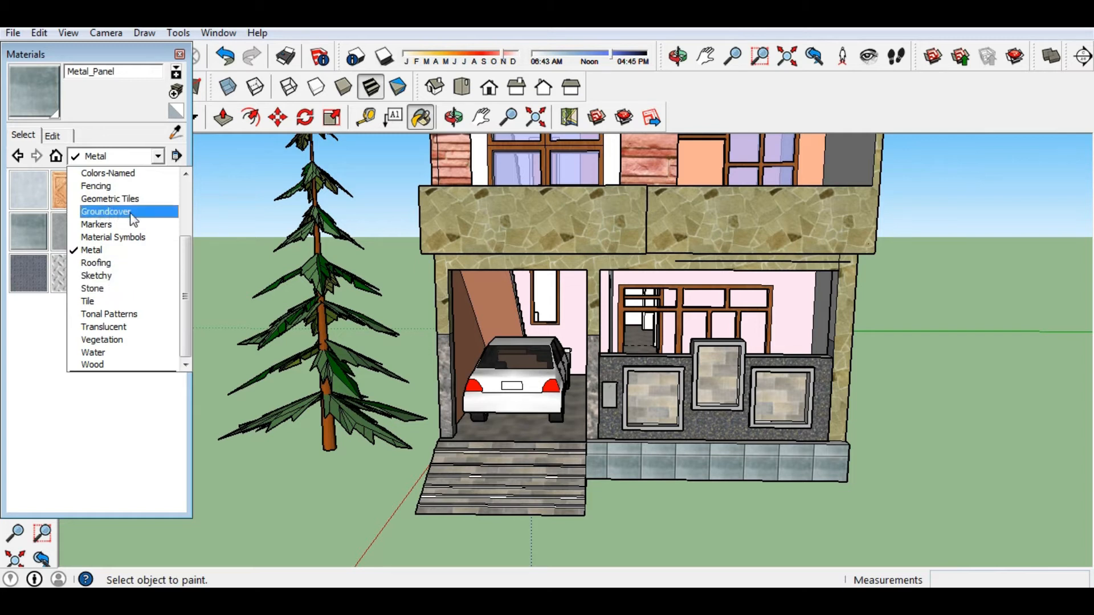
{"action": "left_click", "coordinate": [131, 214]}
{"action": "left_click", "coordinate": [71, 234]}
{"action": "left_click", "coordinate": [744, 466]}
Try Groundcover_Sand_Smooth on the left window frame, then undo the paint.
{"action": "middle_click_drag", "start_coordinate": [814, 527], "coordinate": [576, 505]}
{"action": "scroll", "coordinate": [576, 505], "scroll_direction": "up", "scroll_amount": 5}
{"action": "left_click", "coordinate": [23, 275]}
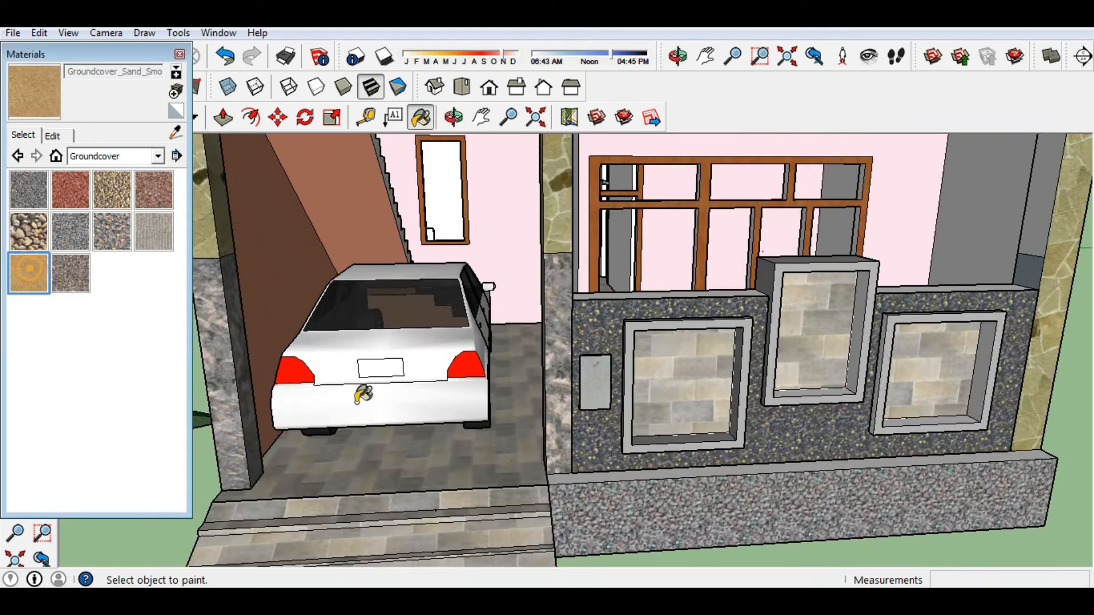
{"action": "scroll", "coordinate": [594, 383], "scroll_direction": "up", "scroll_amount": 3}
{"action": "middle_click_drag", "start_coordinate": [594, 382], "coordinate": [721, 339]}
{"action": "scroll", "coordinate": [695, 311], "scroll_direction": "up", "scroll_amount": 4}
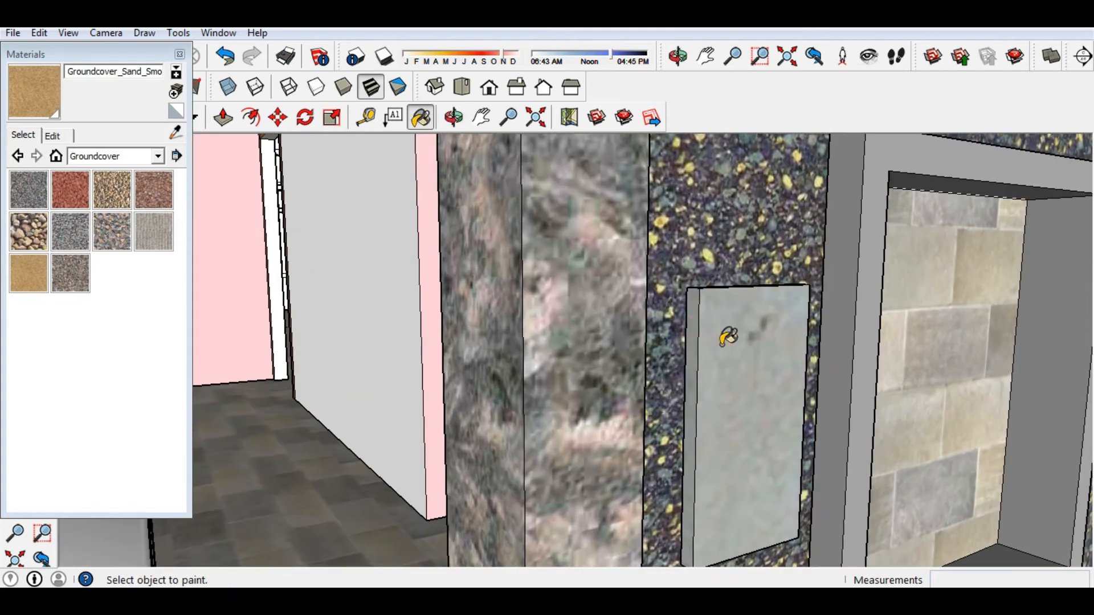
{"action": "scroll", "coordinate": [721, 344], "scroll_direction": "down", "scroll_amount": 6}
{"action": "middle_click_drag", "start_coordinate": [860, 552], "coordinate": [687, 377]}
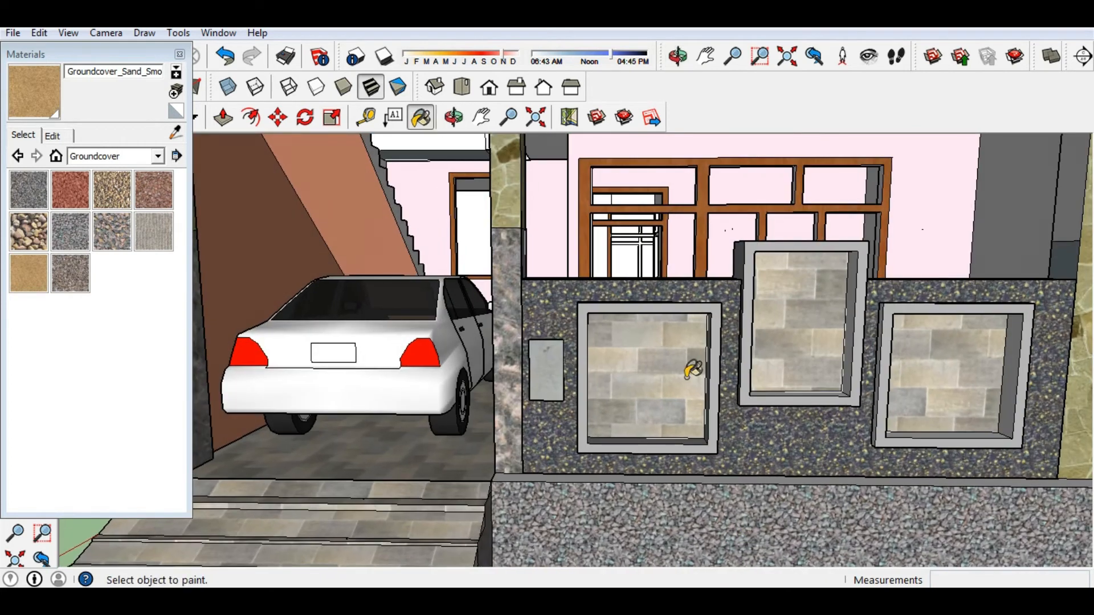
{"action": "left_click", "coordinate": [697, 309]}
{"action": "key", "text": "ctrl+z"}
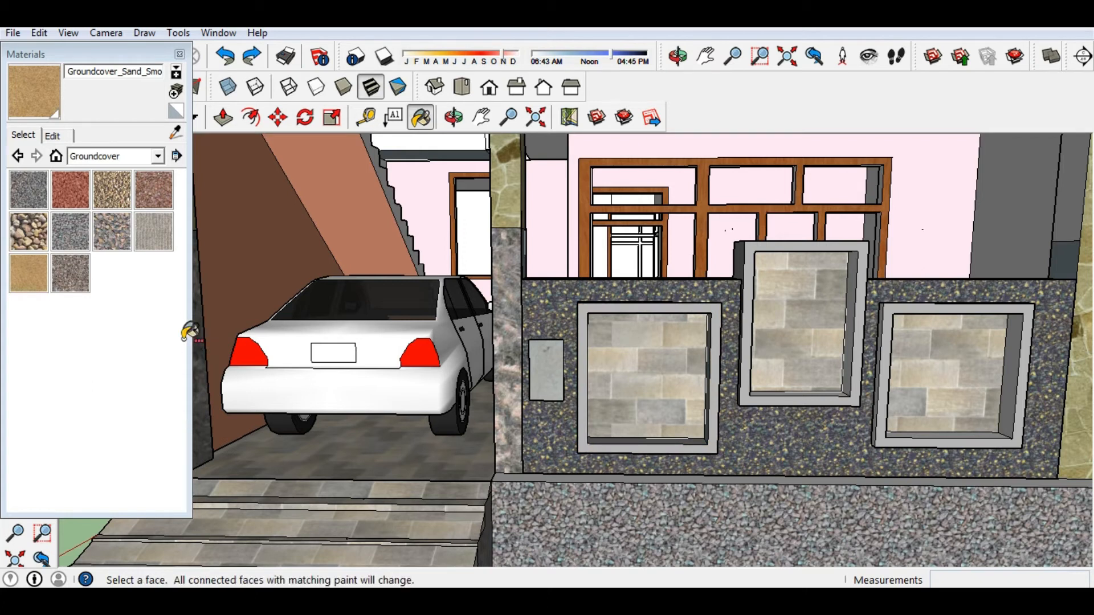
{"action": "key", "text": "ctrl+z"}
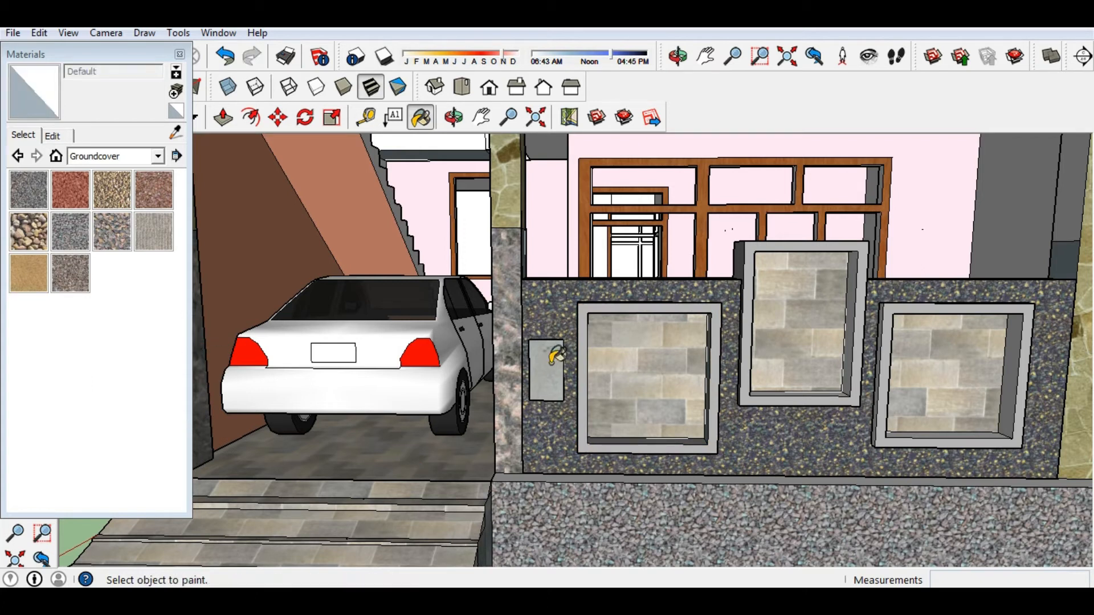
{"action": "scroll", "coordinate": [551, 357], "scroll_direction": "up", "scroll_amount": 10}
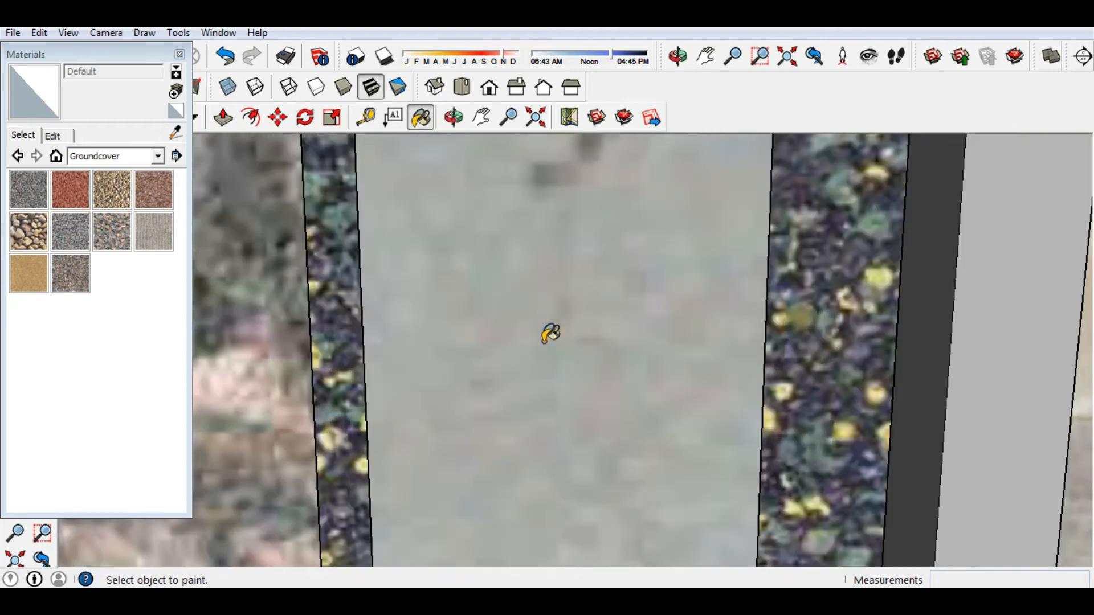
{"action": "scroll", "coordinate": [550, 334], "scroll_direction": "up", "scroll_amount": 3}
Explode the small panel group, paint it with Default, then undo that paint.
{"action": "right_click", "coordinate": [542, 342]}
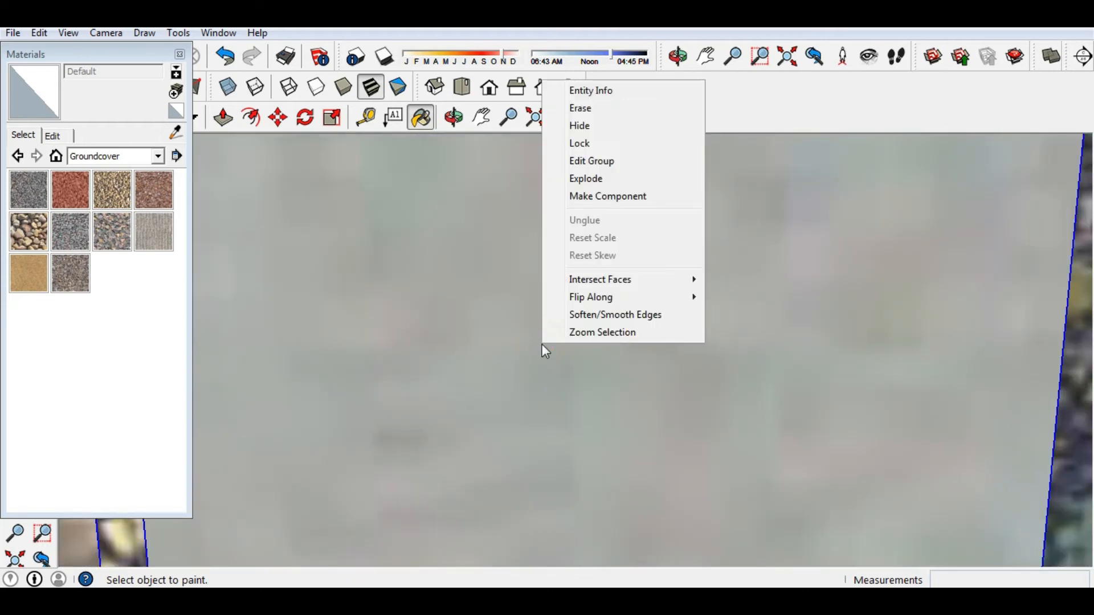
{"action": "left_click", "coordinate": [588, 180]}
{"action": "scroll", "coordinate": [554, 326], "scroll_direction": "down", "scroll_amount": 2}
{"action": "scroll", "coordinate": [554, 327], "scroll_direction": "down", "scroll_amount": 3}
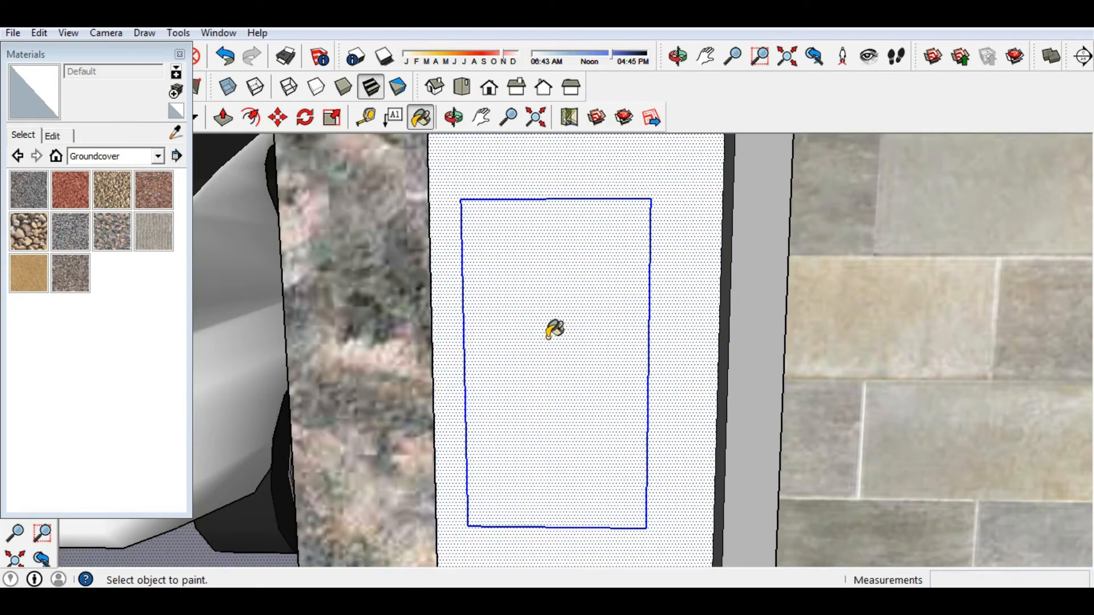
{"action": "mouse_move", "coordinate": [555, 324]}
{"action": "middle_mouse_down"}
{"action": "mouse_move", "coordinate": [786, 356]}
{"action": "mouse_move", "coordinate": [761, 324]}
{"action": "middle_mouse_up"}
{"action": "left_click", "coordinate": [576, 343]}
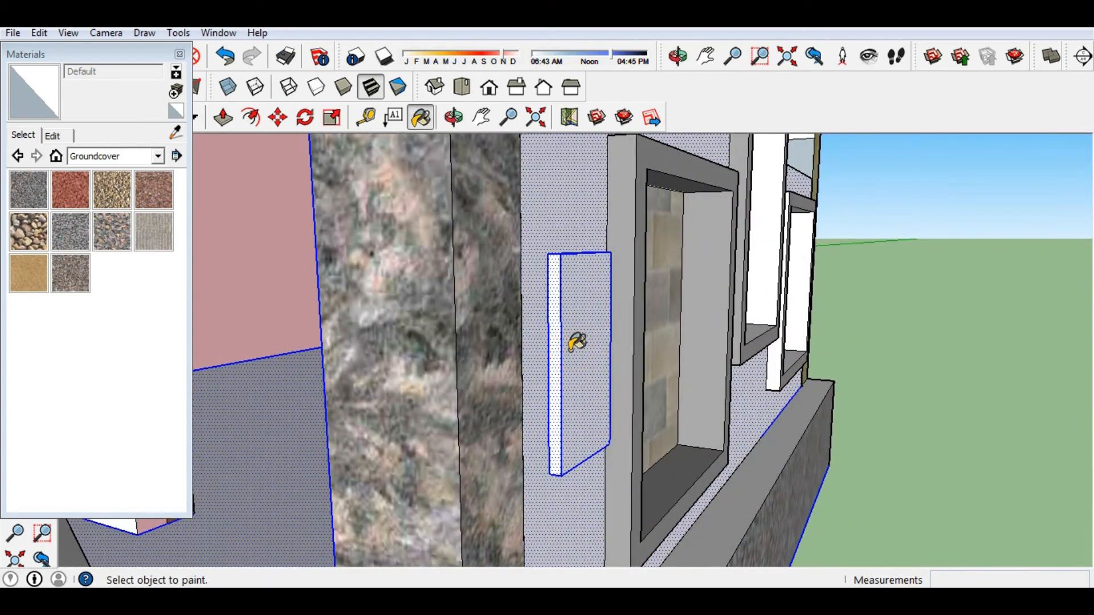
{"action": "scroll", "coordinate": [576, 343], "scroll_direction": "down", "scroll_amount": 8}
{"action": "middle_click_drag", "start_coordinate": [728, 393], "coordinate": [598, 446]}
{"action": "key", "text": "ctrl+z"}
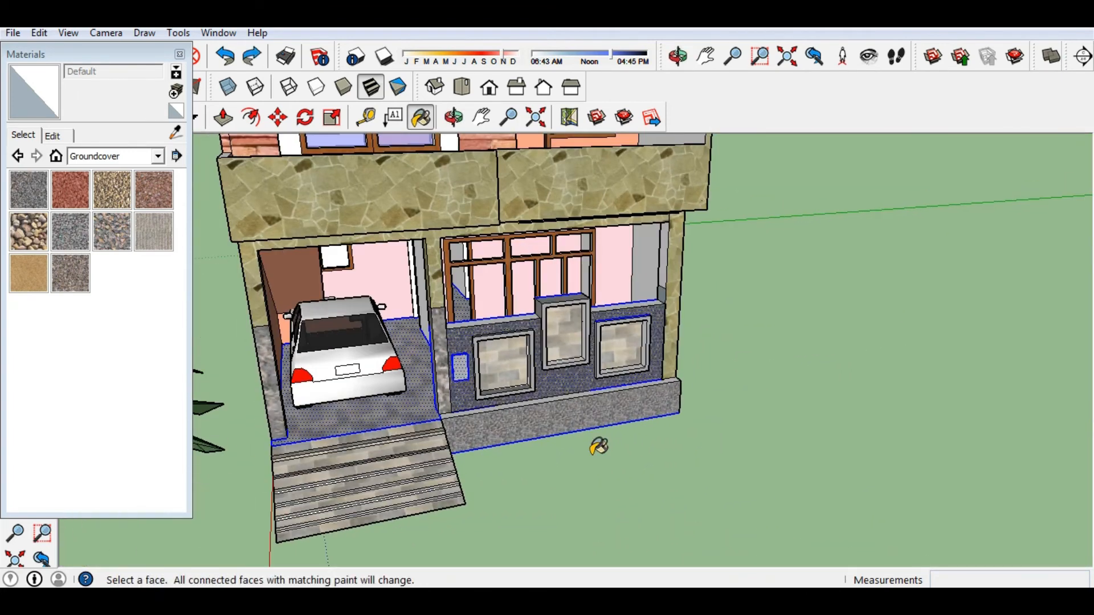
{"action": "scroll", "coordinate": [455, 376], "scroll_direction": "up", "scroll_amount": 4}
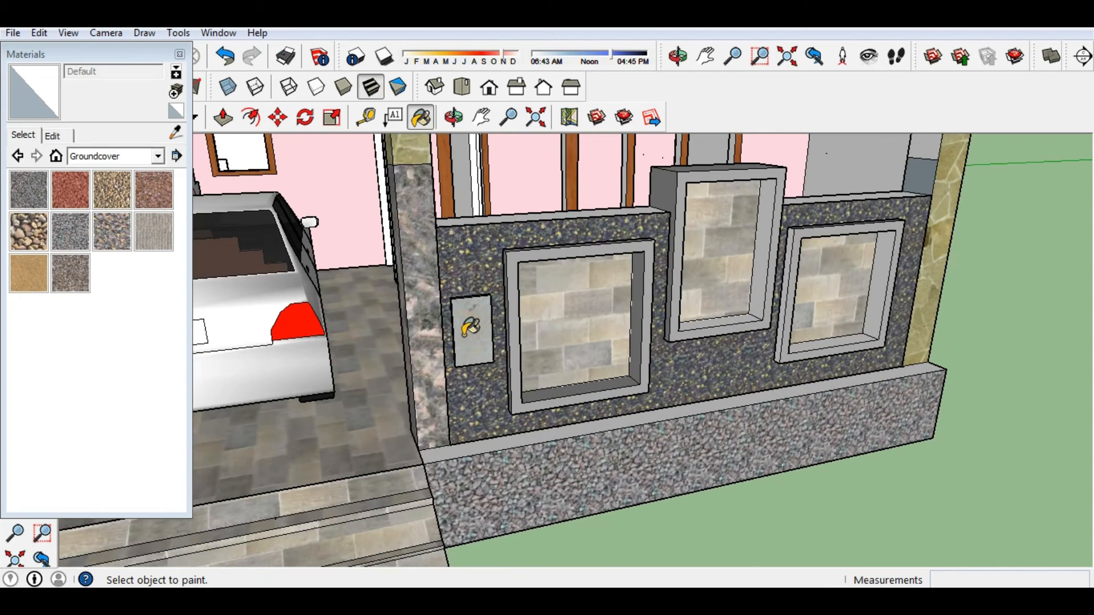
{"action": "scroll", "coordinate": [471, 328], "scroll_direction": "up", "scroll_amount": 3}
Close the materials browser and explode the small panel group again, clearing the selection.
{"action": "right_click", "coordinate": [476, 305]}
{"action": "left_click", "coordinate": [53, 299]}
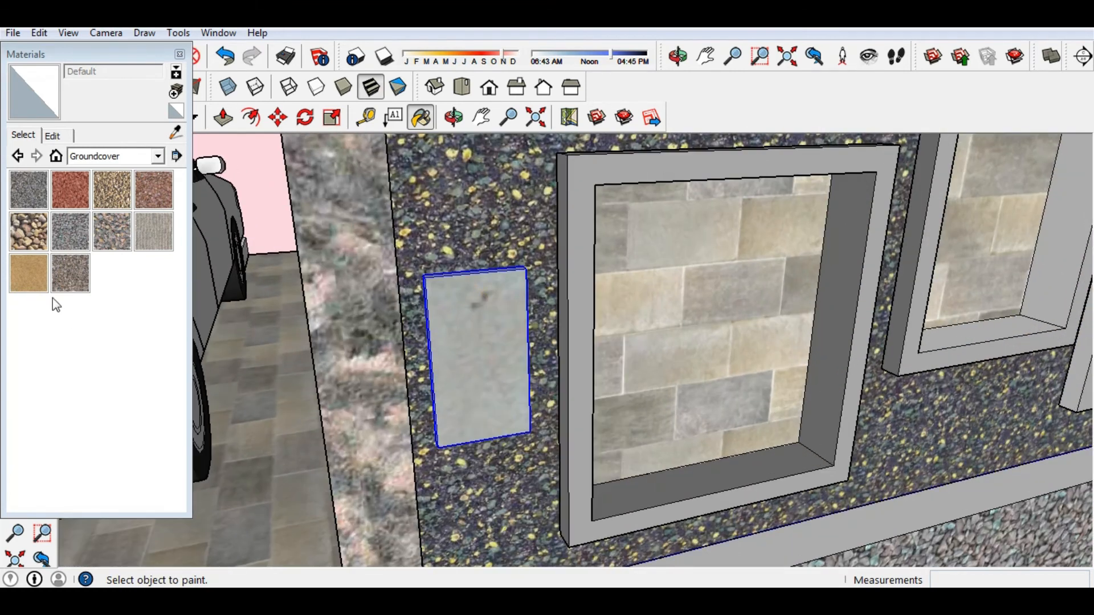
{"action": "left_click", "coordinate": [179, 54]}
{"action": "key", "text": "space"}
{"action": "right_click", "coordinate": [456, 305]}
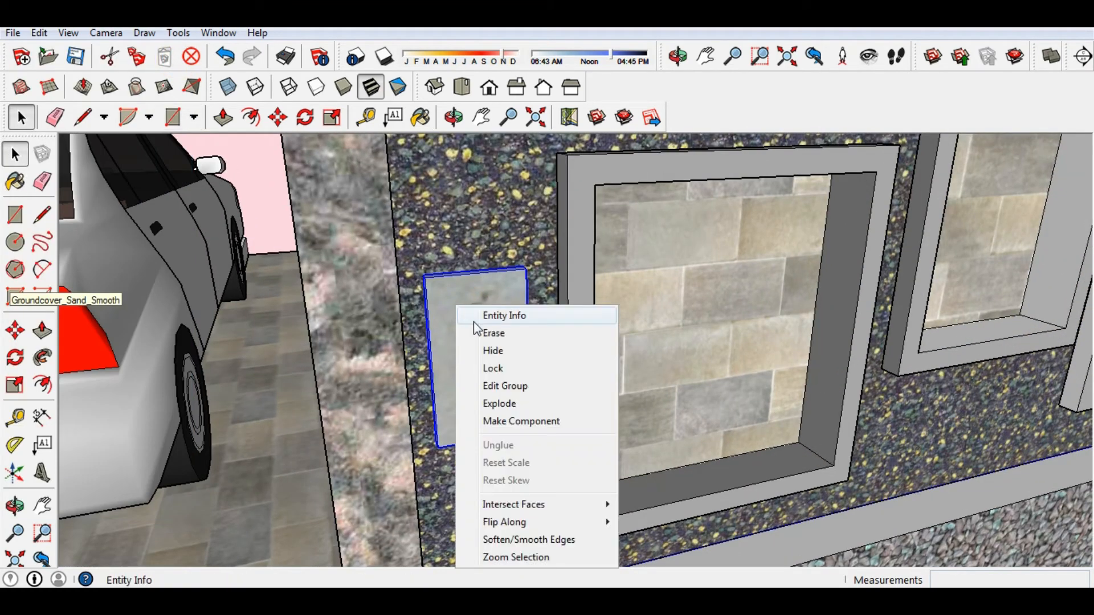
{"action": "left_click", "coordinate": [500, 404]}
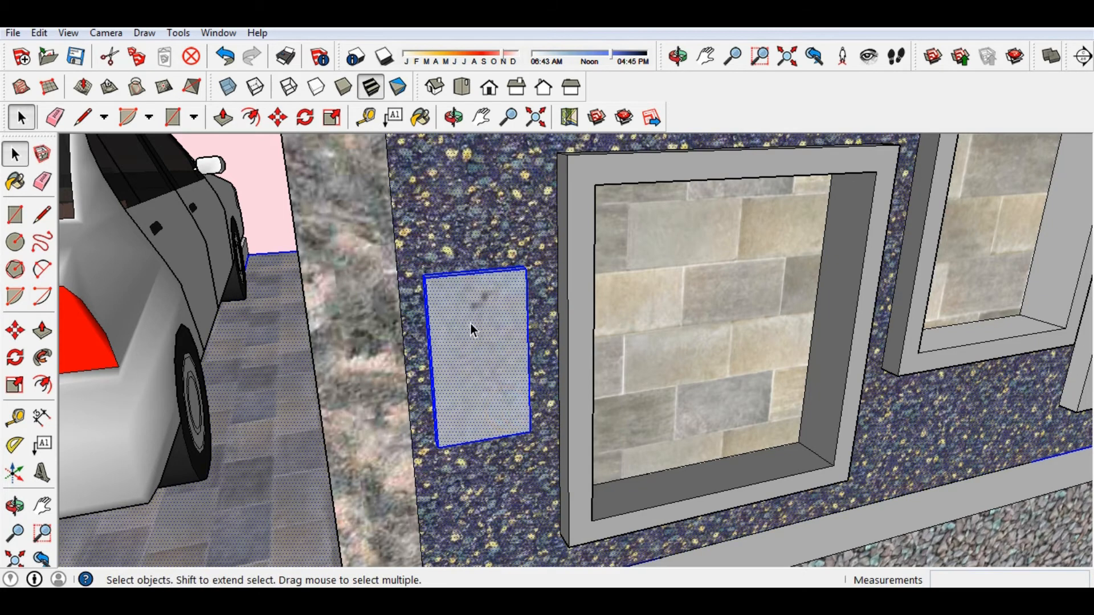
{"action": "right_click", "coordinate": [471, 323]}
{"action": "left_click", "coordinate": [337, 439]}
{"action": "left_click", "coordinate": [463, 228]}
Select the panel's front and side faces and repaint both, leaving a Groundcover_Sand_Smooth finish.
{"action": "left_click", "coordinate": [489, 327]}
{"action": "mouse_move", "coordinate": [467, 348]}
{"action": "middle_mouse_down"}
{"action": "mouse_move", "coordinate": [572, 276]}
{"action": "mouse_move", "coordinate": [497, 297]}
{"action": "mouse_move", "coordinate": [566, 313]}
{"action": "middle_mouse_up"}
{"action": "left_click", "coordinate": [556, 342]}
{"action": "left_click", "coordinate": [14, 181]}
{"action": "left_click", "coordinate": [582, 291]}
{"action": "scroll", "coordinate": [480, 315], "scroll_direction": "up", "scroll_amount": 3}
{"action": "left_click", "coordinate": [568, 313]}
{"action": "scroll", "coordinate": [647, 319], "scroll_direction": "down", "scroll_amount": 1}
{"action": "mouse_move", "coordinate": [647, 320]}
{"action": "middle_mouse_down"}
{"action": "mouse_move", "coordinate": [480, 418]}
{"action": "mouse_move", "coordinate": [422, 292]}
{"action": "mouse_move", "coordinate": [438, 291]}
{"action": "middle_mouse_up"}
{"action": "scroll", "coordinate": [423, 293], "scroll_direction": "down", "scroll_amount": 1}
Try sand, Metal_Panel, Metal_Seamed and anodized aluminum materials on the small pillar panel.
{"action": "left_click", "coordinate": [30, 273]}
{"action": "left_click", "coordinate": [409, 286]}
{"action": "left_click", "coordinate": [157, 156]}
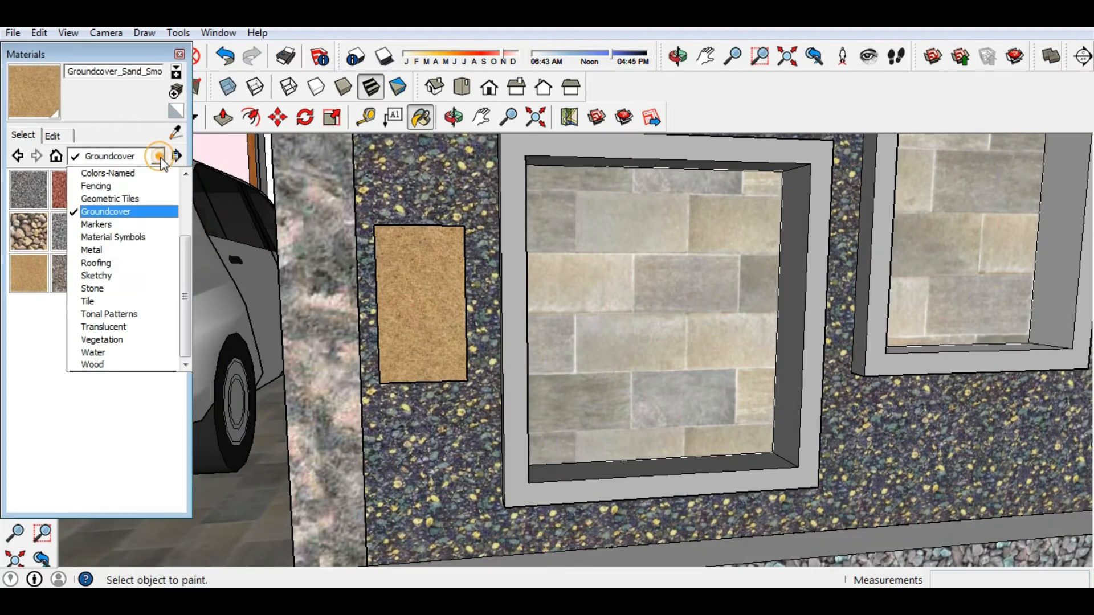
{"action": "left_click", "coordinate": [109, 252]}
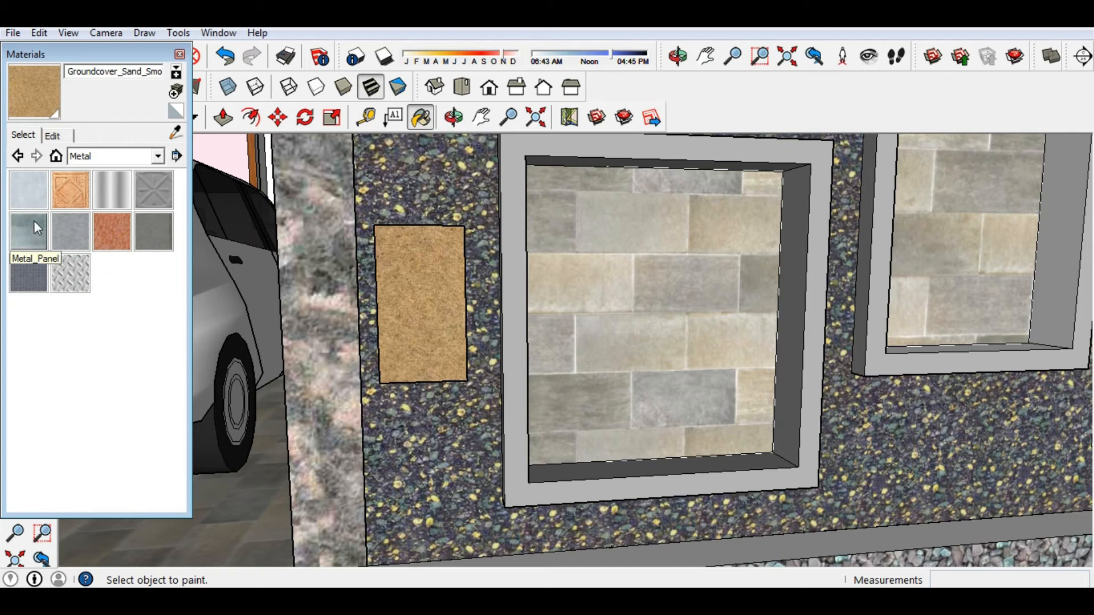
{"action": "left_click", "coordinate": [29, 231]}
{"action": "left_click", "coordinate": [424, 317]}
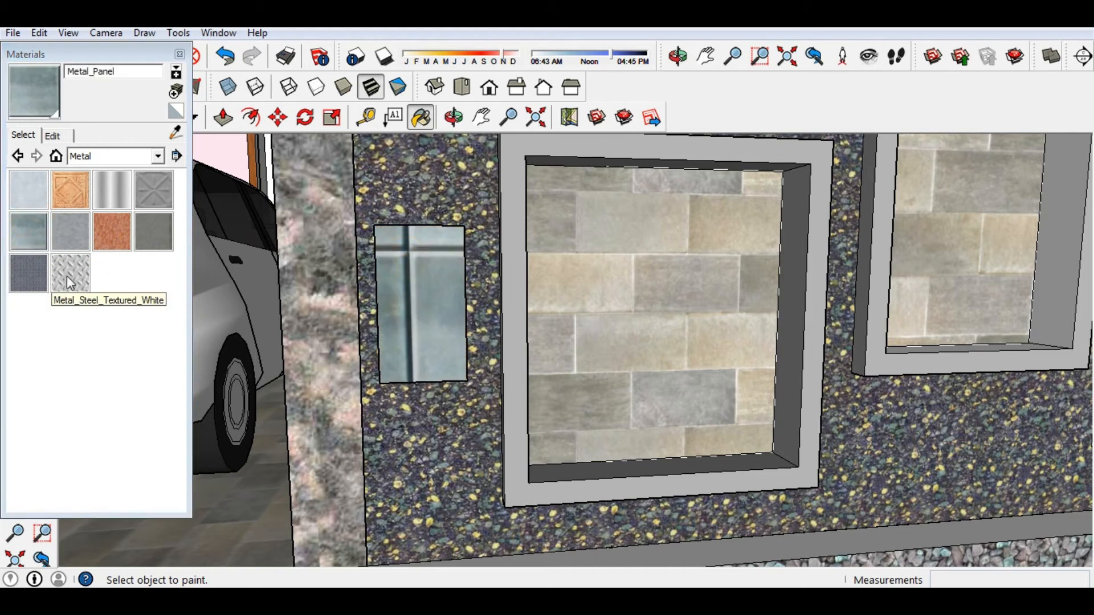
{"action": "left_click", "coordinate": [154, 230]}
{"action": "left_click", "coordinate": [422, 302]}
{"action": "middle_click_drag", "start_coordinate": [422, 302], "coordinate": [485, 300]}
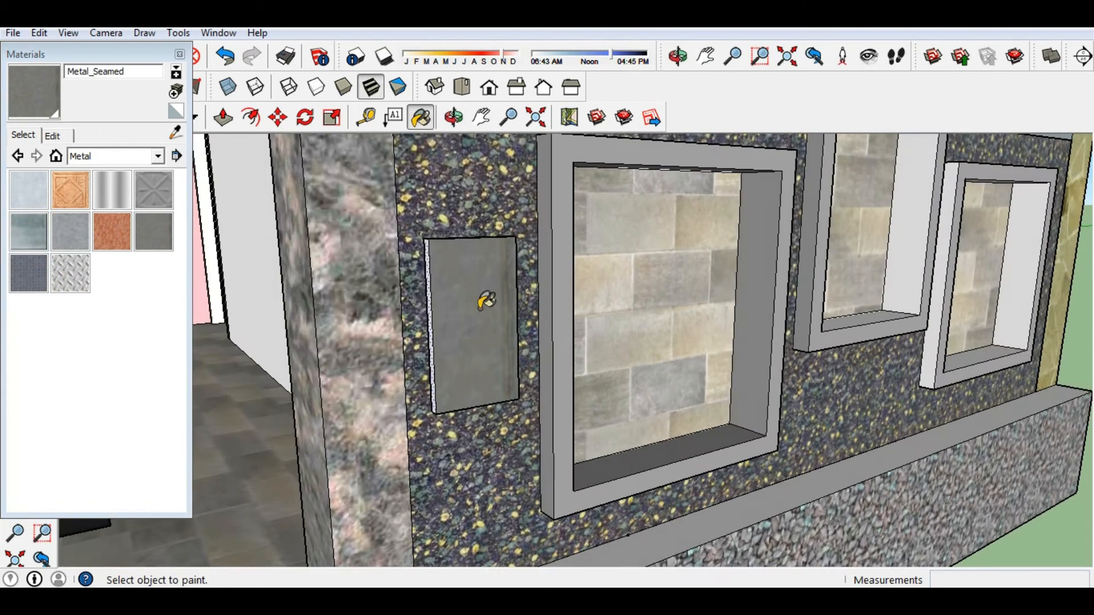
{"action": "left_click", "coordinate": [32, 201]}
{"action": "left_click", "coordinate": [457, 311]}
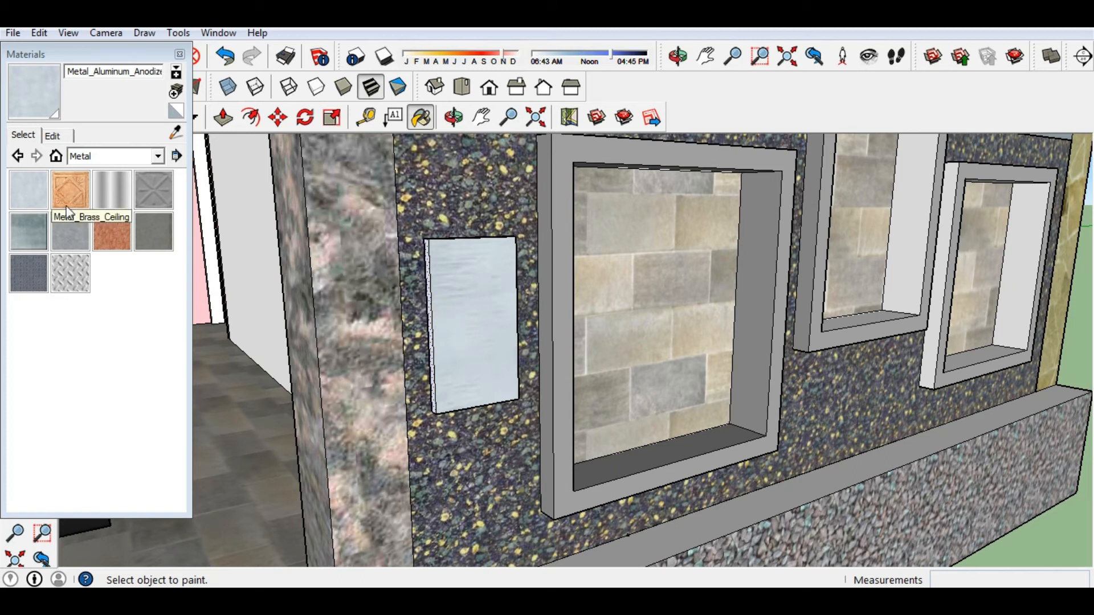
From the Wood category, paint the panel's front face with Wood_Board_Cork after trying Wood_Floor.
{"action": "left_click", "coordinate": [158, 156]}
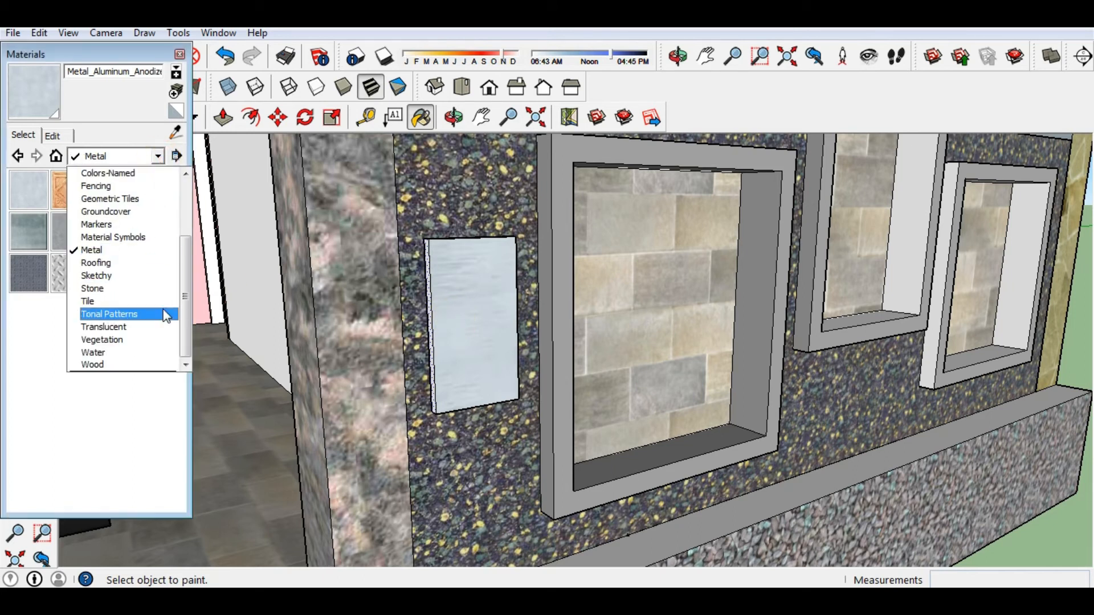
{"action": "left_click", "coordinate": [164, 312]}
{"action": "left_click", "coordinate": [157, 155]}
{"action": "left_click", "coordinate": [188, 294]}
{"action": "left_click", "coordinate": [92, 365]}
{"action": "left_click", "coordinate": [30, 190]}
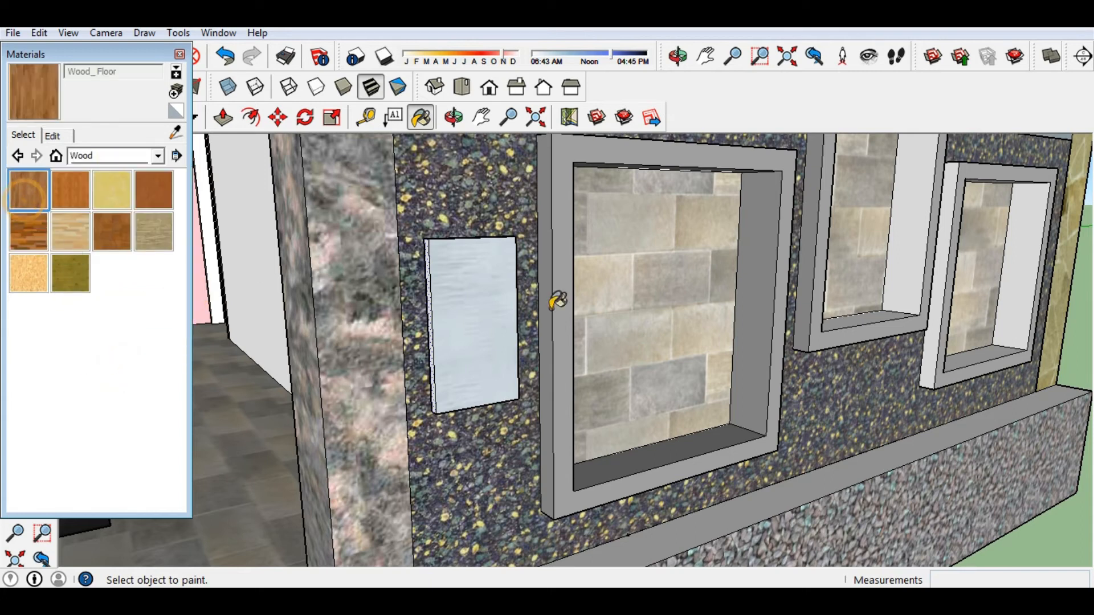
{"action": "left_click", "coordinate": [480, 292]}
{"action": "left_click", "coordinate": [112, 190]}
{"action": "left_click", "coordinate": [464, 319]}
Paint both side edges of the panel with Wood_Board_Cork, then close the Materials panel.
{"action": "mouse_move", "coordinate": [465, 319]}
{"action": "middle_mouse_down"}
{"action": "mouse_move", "coordinate": [610, 349]}
{"action": "mouse_move", "coordinate": [627, 282]}
{"action": "mouse_move", "coordinate": [523, 414]}
{"action": "middle_mouse_up"}
{"action": "left_click", "coordinate": [627, 282]}
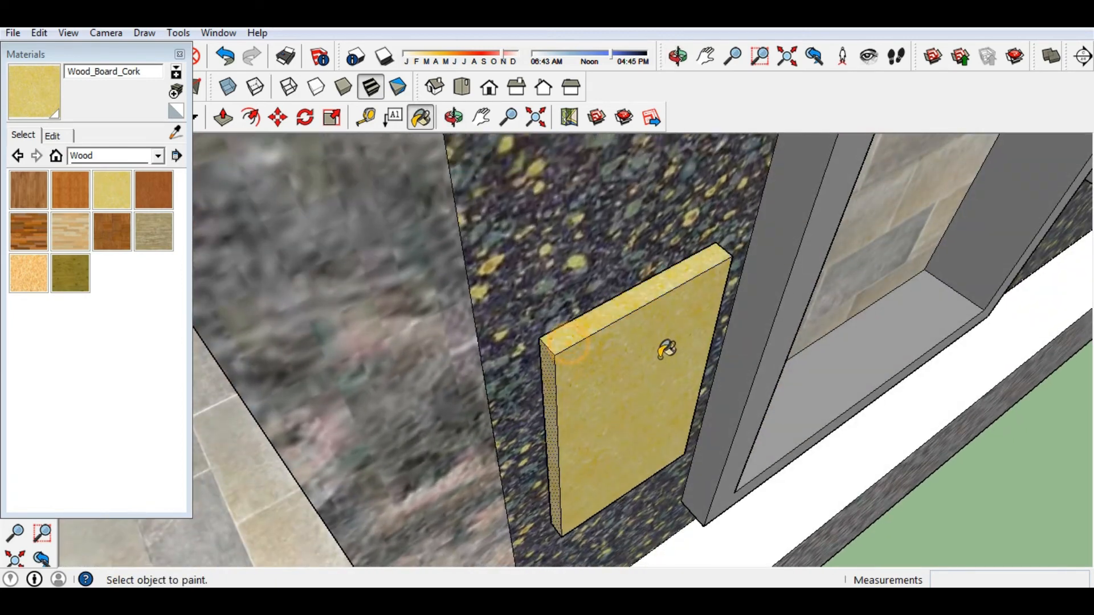
{"action": "middle_click_drag", "start_coordinate": [663, 348], "coordinate": [183, 317]}
{"action": "middle_click_drag", "start_coordinate": [320, 289], "coordinate": [498, 288]}
{"action": "left_click", "coordinate": [736, 290]}
{"action": "mouse_move", "coordinate": [629, 452]}
{"action": "middle_mouse_down"}
{"action": "mouse_move", "coordinate": [676, 187]}
{"action": "mouse_move", "coordinate": [515, 214]}
{"action": "mouse_move", "coordinate": [538, 205]}
{"action": "mouse_move", "coordinate": [908, 208]}
{"action": "middle_mouse_up"}
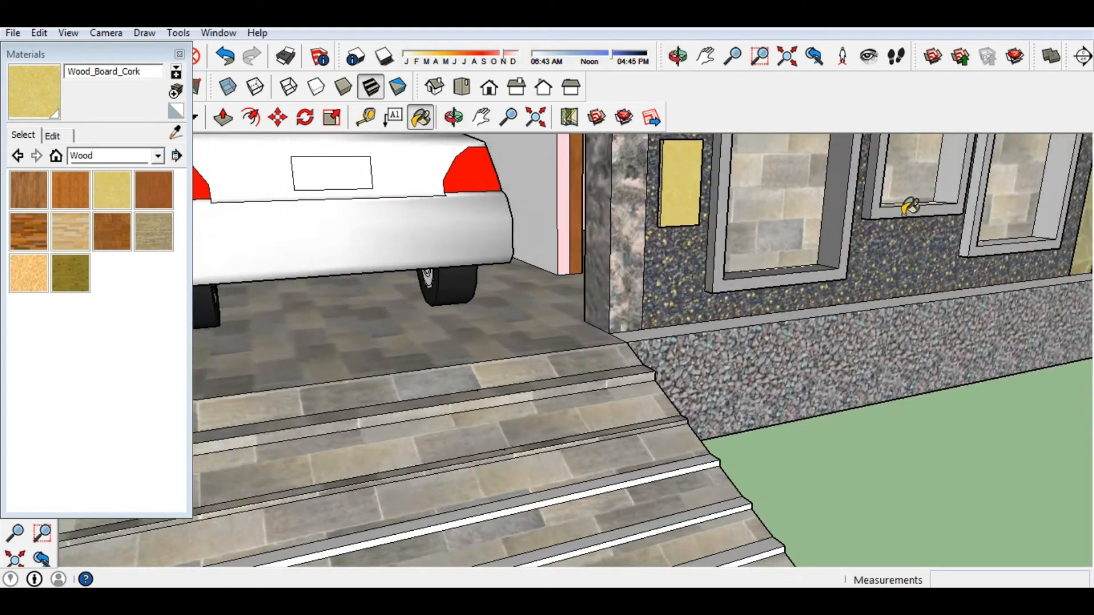
{"action": "scroll", "coordinate": [908, 208], "scroll_direction": "down", "scroll_amount": 5}
{"action": "scroll", "coordinate": [630, 349], "scroll_direction": "up", "scroll_amount": 4}
{"action": "mouse_move", "coordinate": [703, 273]}
{"action": "middle_mouse_down"}
{"action": "mouse_move", "coordinate": [630, 350]}
{"action": "mouse_move", "coordinate": [598, 309]}
{"action": "middle_mouse_up"}
{"action": "scroll", "coordinate": [598, 309], "scroll_direction": "up", "scroll_amount": 3}
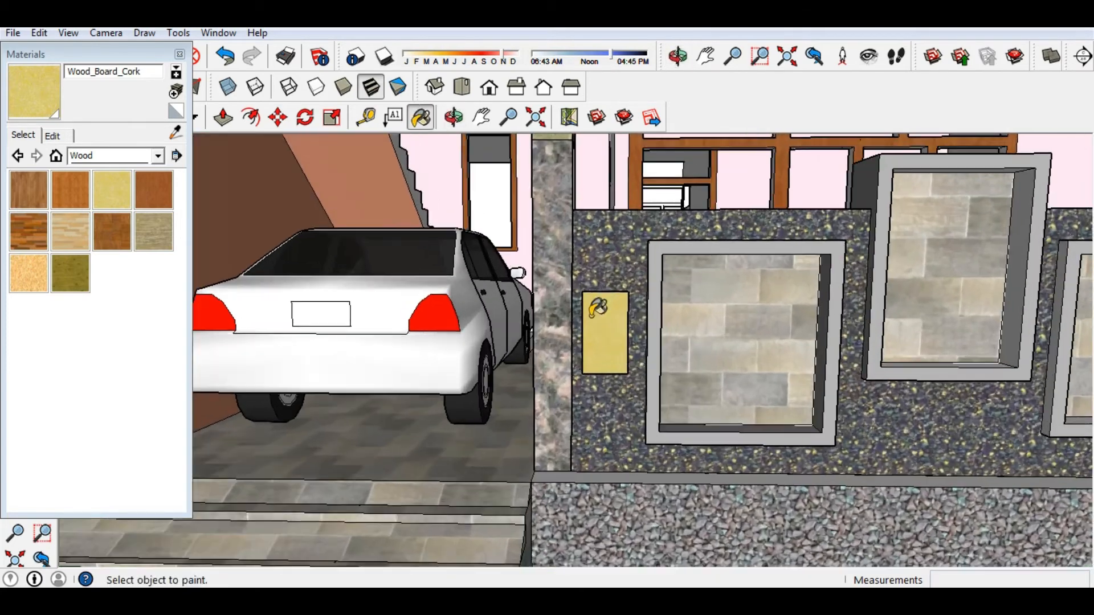
{"action": "scroll", "coordinate": [605, 411], "scroll_direction": "down", "scroll_amount": 1}
{"action": "left_click", "coordinate": [180, 55]}
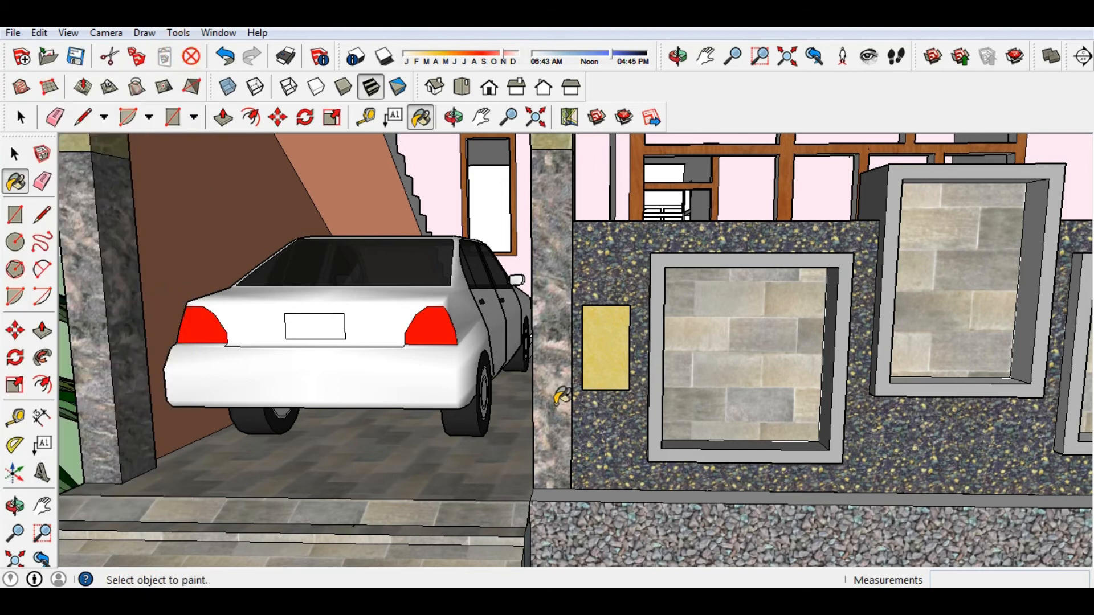
{"action": "scroll", "coordinate": [605, 302], "scroll_direction": "up", "scroll_amount": 6}
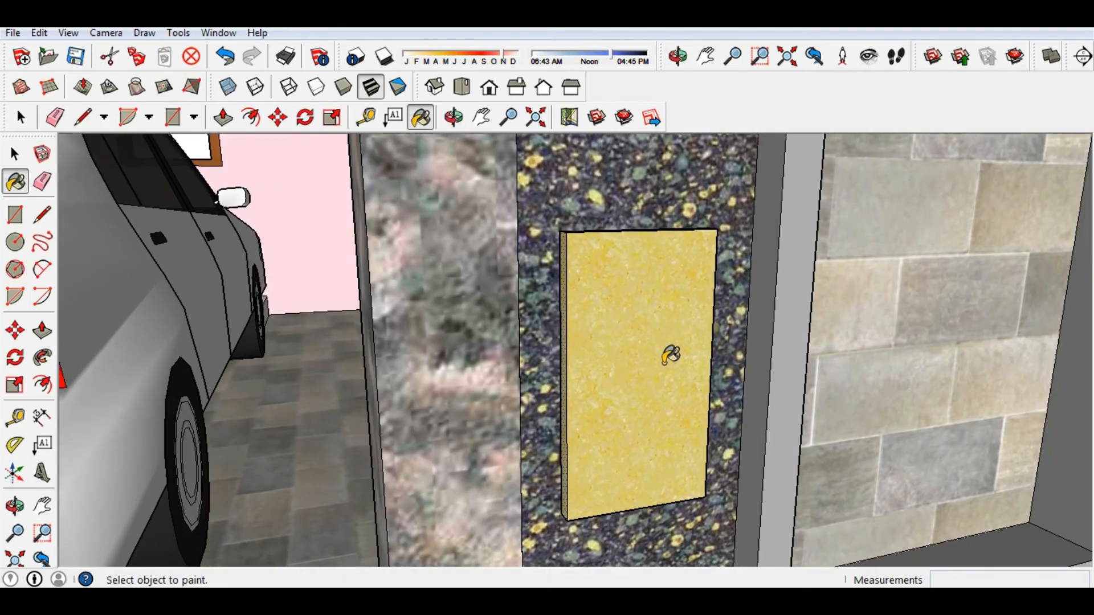
Draw arcs across the panel's top-left and top-right corners.
{"action": "key", "text": "a"}
{"action": "scroll", "coordinate": [593, 274], "scroll_direction": "up", "scroll_amount": 2}
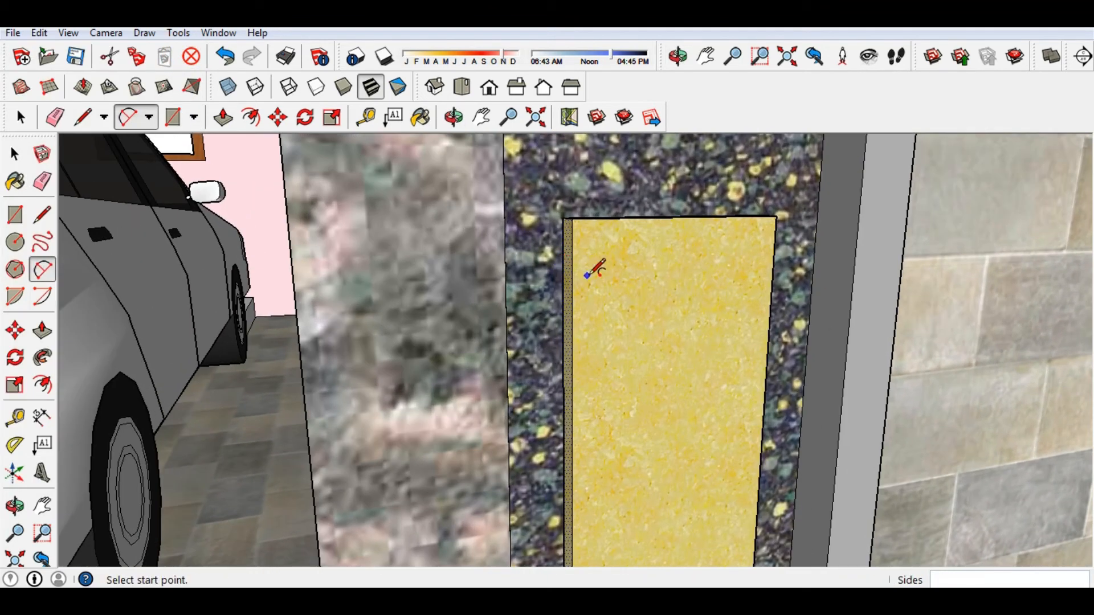
{"action": "left_click", "coordinate": [572, 271]}
{"action": "left_click", "coordinate": [604, 218]}
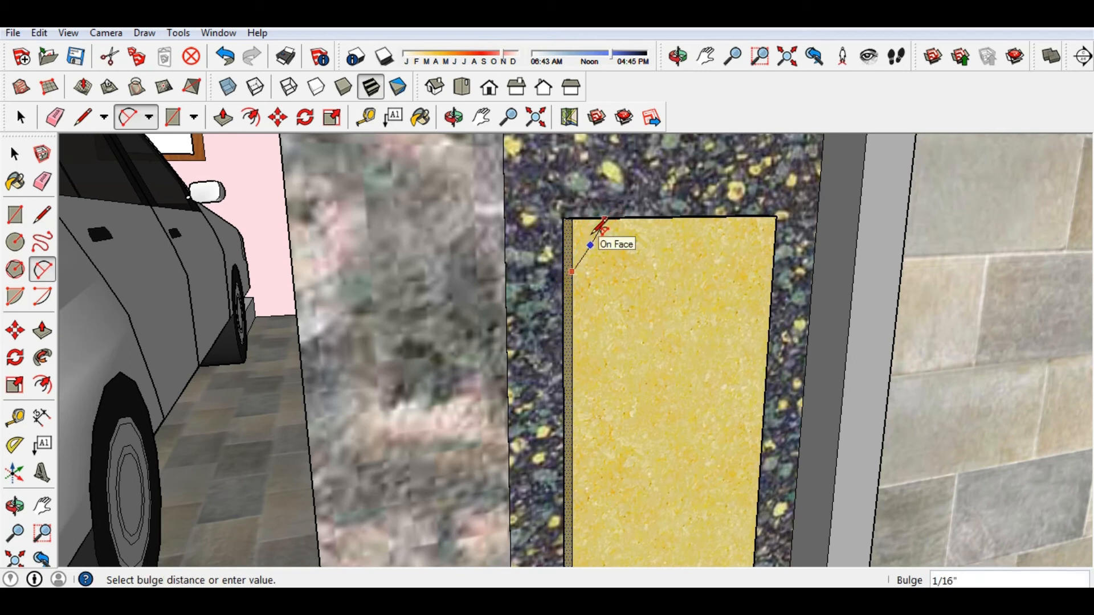
{"action": "left_click", "coordinate": [590, 235]}
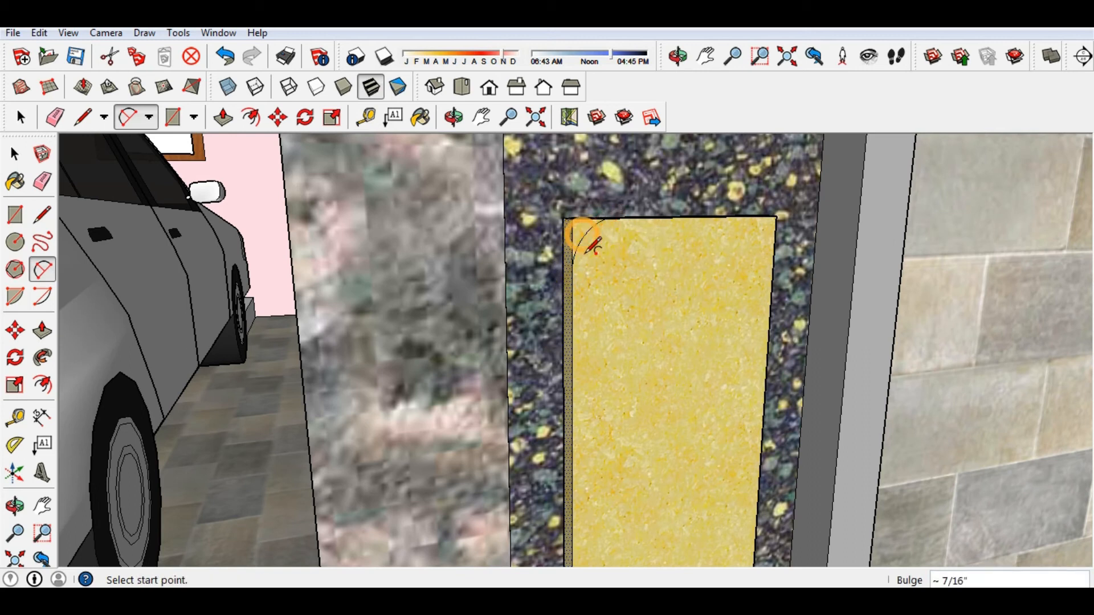
{"action": "left_click", "coordinate": [739, 217]}
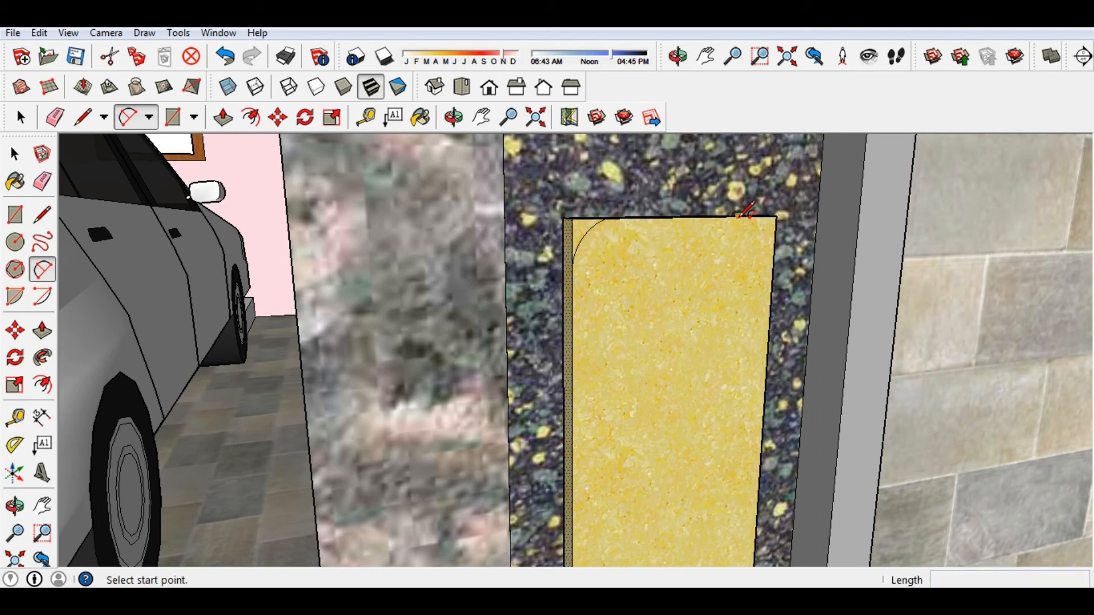
{"action": "left_click", "coordinate": [774, 259]}
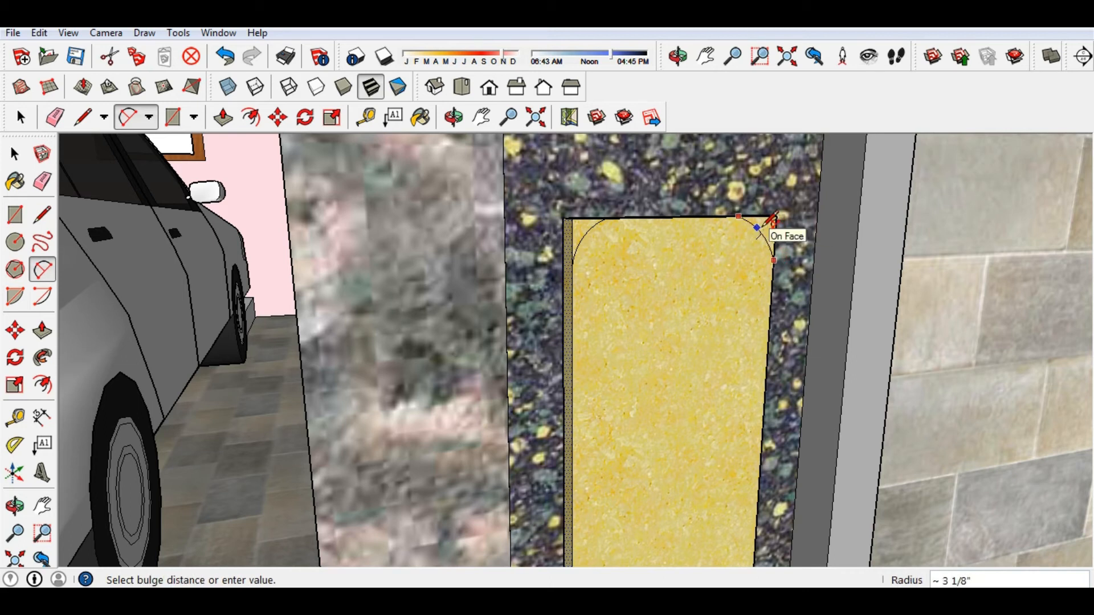
{"action": "left_click", "coordinate": [770, 230]}
Draw arcs across the panel's lower-left and lower-right corners.
{"action": "scroll", "coordinate": [620, 291], "scroll_direction": "down", "scroll_amount": 2}
{"action": "middle_click_drag", "start_coordinate": [620, 290], "coordinate": [586, 456]}
{"action": "scroll", "coordinate": [583, 435], "scroll_direction": "up", "scroll_amount": 1}
{"action": "left_click", "coordinate": [568, 441]}
{"action": "left_click", "coordinate": [608, 481]}
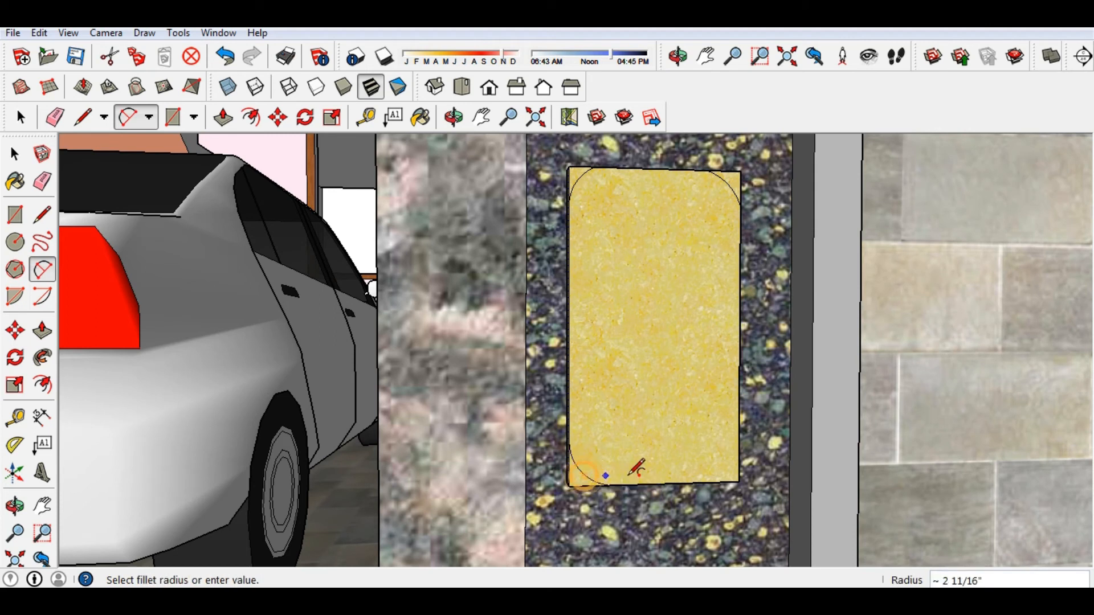
{"action": "left_click", "coordinate": [700, 483]}
{"action": "left_click", "coordinate": [738, 441]}
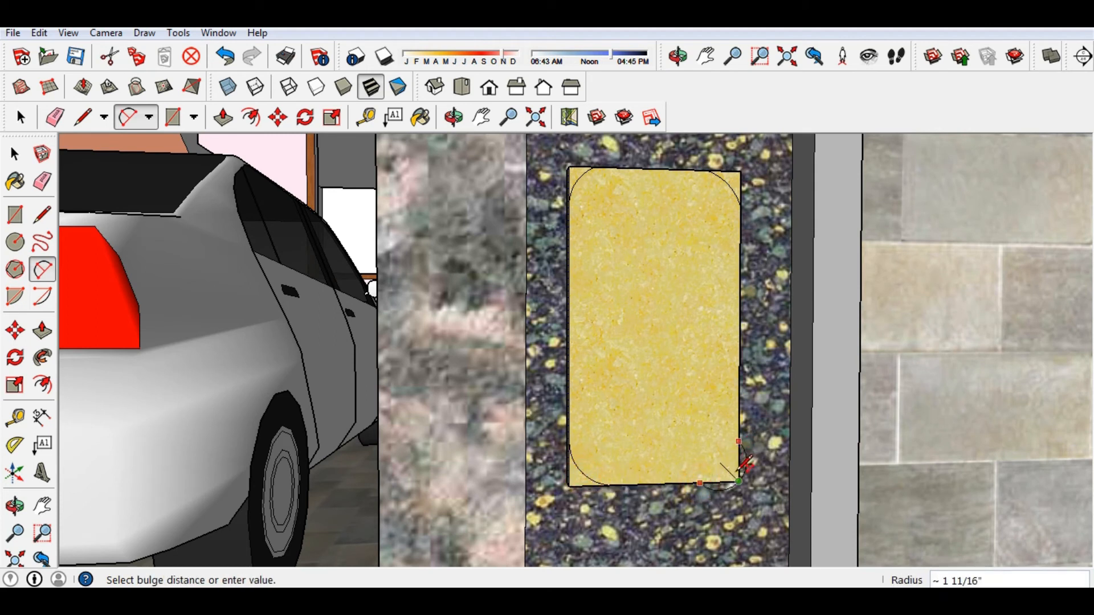
{"action": "left_click", "coordinate": [735, 466]}
Push/Pull away the two lower corner pieces to round the bottom of the panel.
{"action": "scroll", "coordinate": [615, 401], "scroll_direction": "down", "scroll_amount": 1}
{"action": "key", "text": "p"}
{"action": "key", "text": "o"}
{"action": "left_click_drag", "start_coordinate": [583, 476], "coordinate": [591, 474]}
{"action": "key", "text": "p"}
{"action": "scroll", "coordinate": [574, 483], "scroll_direction": "up", "scroll_amount": 2}
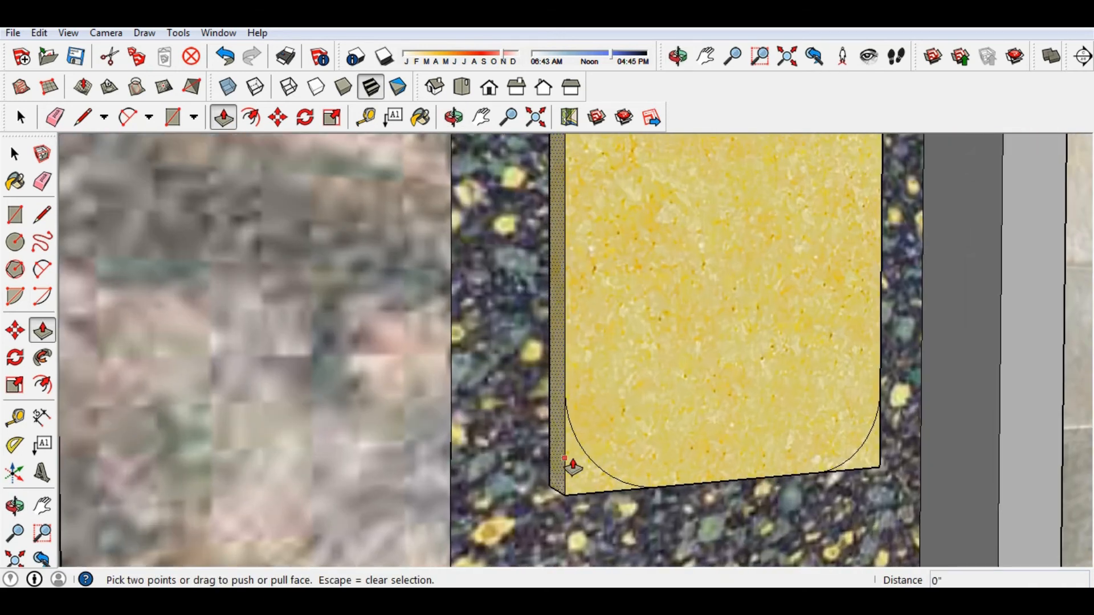
{"action": "left_click", "coordinate": [577, 483]}
{"action": "left_click", "coordinate": [550, 480]}
{"action": "left_click", "coordinate": [856, 463]}
{"action": "middle_click_drag", "start_coordinate": [797, 472], "coordinate": [678, 470]}
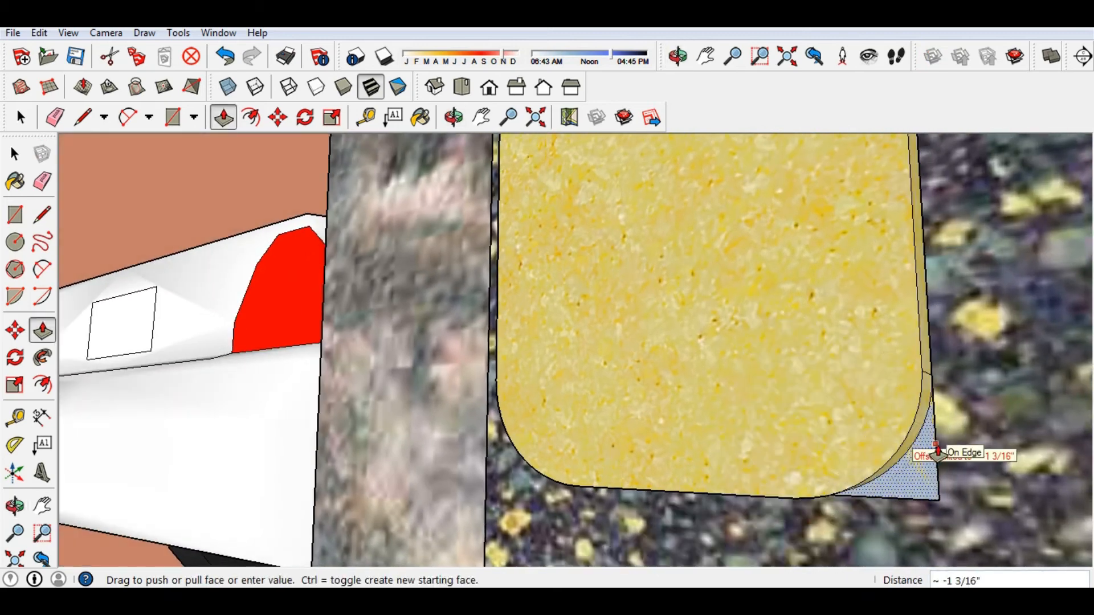
{"action": "left_click", "coordinate": [934, 453]}
{"action": "scroll", "coordinate": [632, 348], "scroll_direction": "down", "scroll_amount": 3}
Push/Pull away the top-left and top-right corner pieces to finish the rounded plaque.
{"action": "middle_click_drag", "start_coordinate": [660, 365], "coordinate": [688, 408]}
{"action": "scroll", "coordinate": [691, 354], "scroll_direction": "down", "scroll_amount": 3}
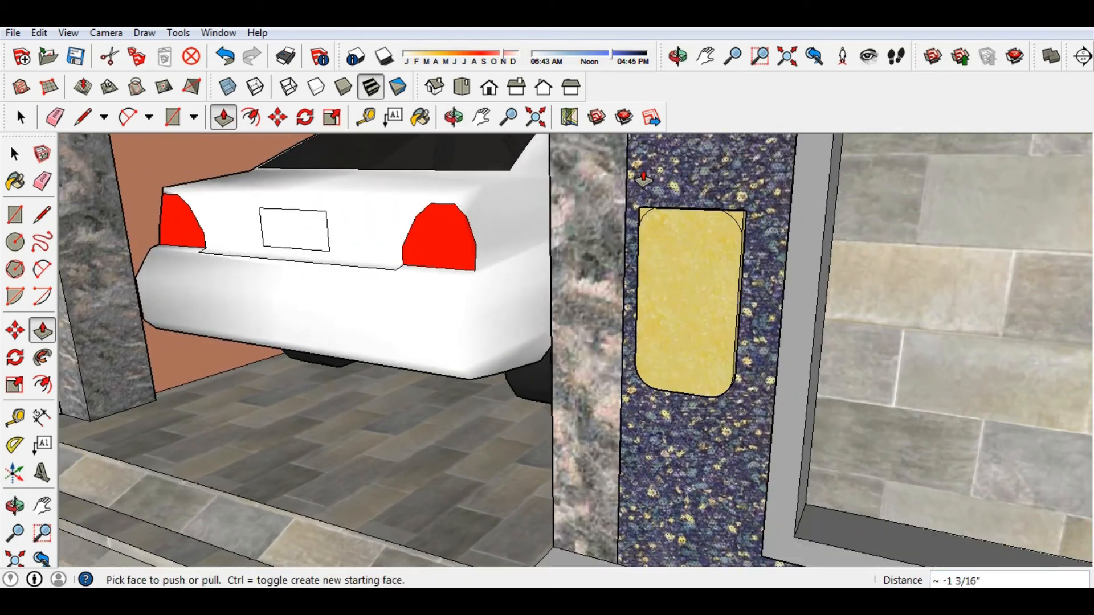
{"action": "scroll", "coordinate": [640, 205], "scroll_direction": "up", "scroll_amount": 5}
{"action": "left_click", "coordinate": [639, 281]}
{"action": "left_click", "coordinate": [654, 274]}
{"action": "left_click", "coordinate": [1014, 317]}
{"action": "left_click", "coordinate": [1009, 296]}
{"action": "middle_click_drag", "start_coordinate": [1009, 296], "coordinate": [790, 357]}
{"action": "scroll", "coordinate": [791, 357], "scroll_direction": "down", "scroll_amount": 6}
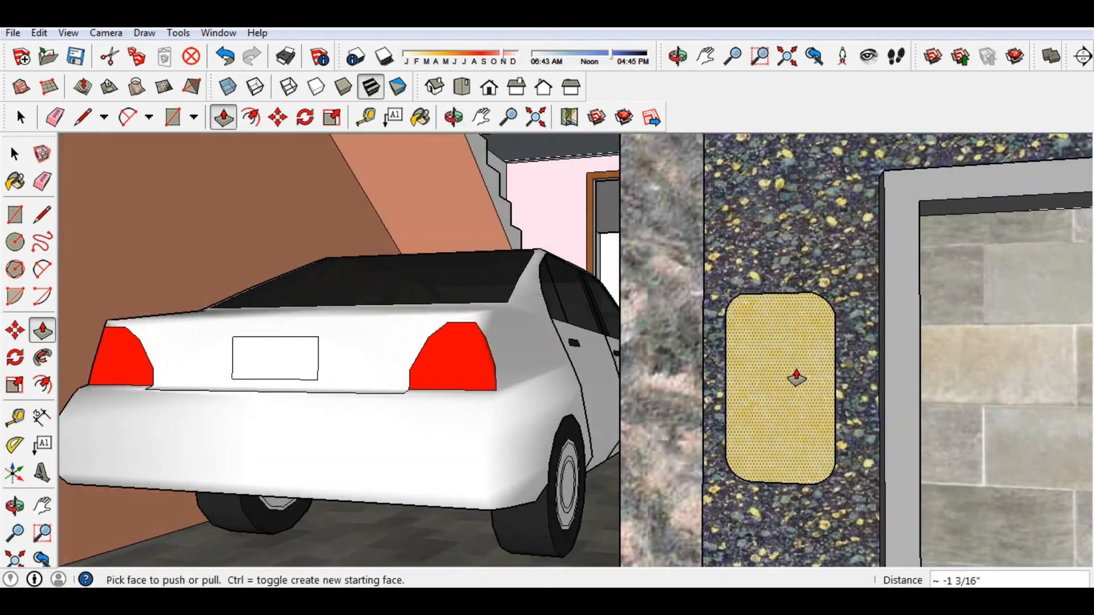
Create 3D text reading RESIDENT plus the resident's name and house number in Times New Roman.
{"action": "left_click", "coordinate": [257, 32]}
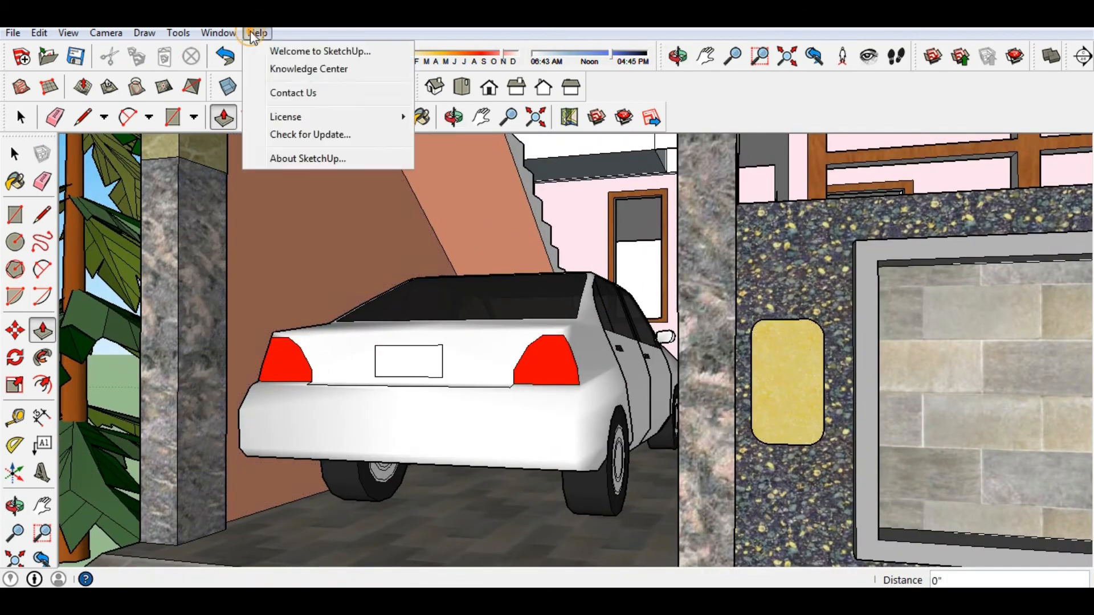
{"action": "mouse_move", "coordinate": [179, 33]}
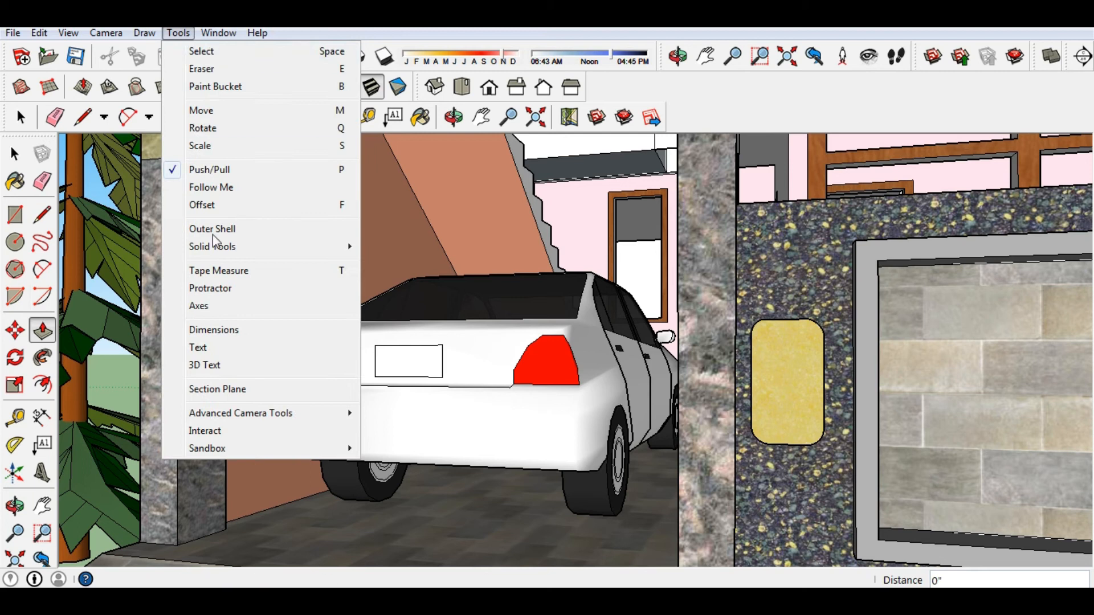
{"action": "left_click", "coordinate": [222, 368]}
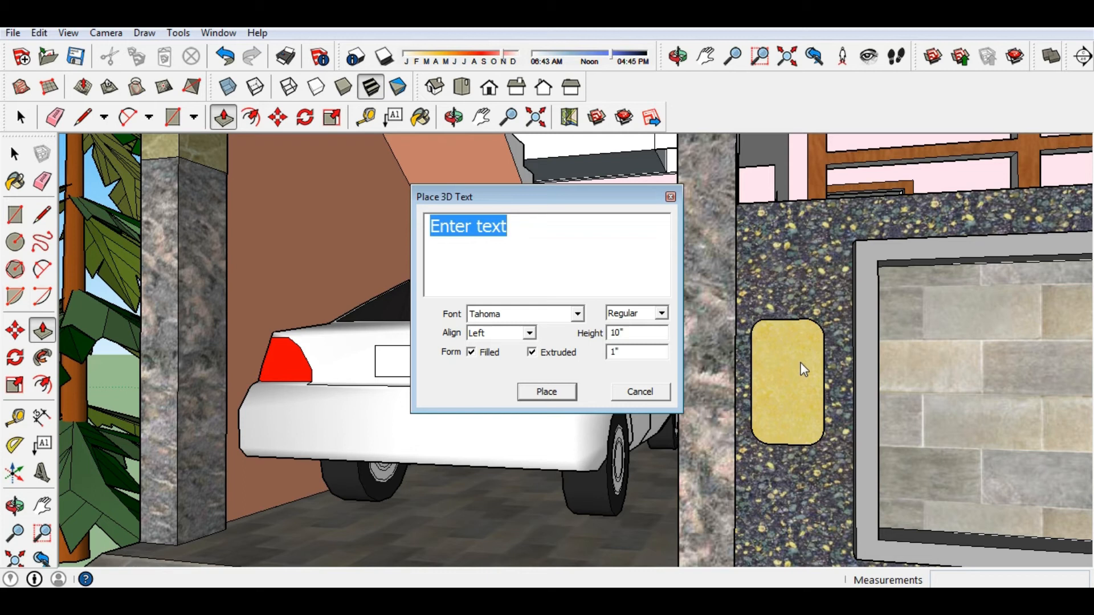
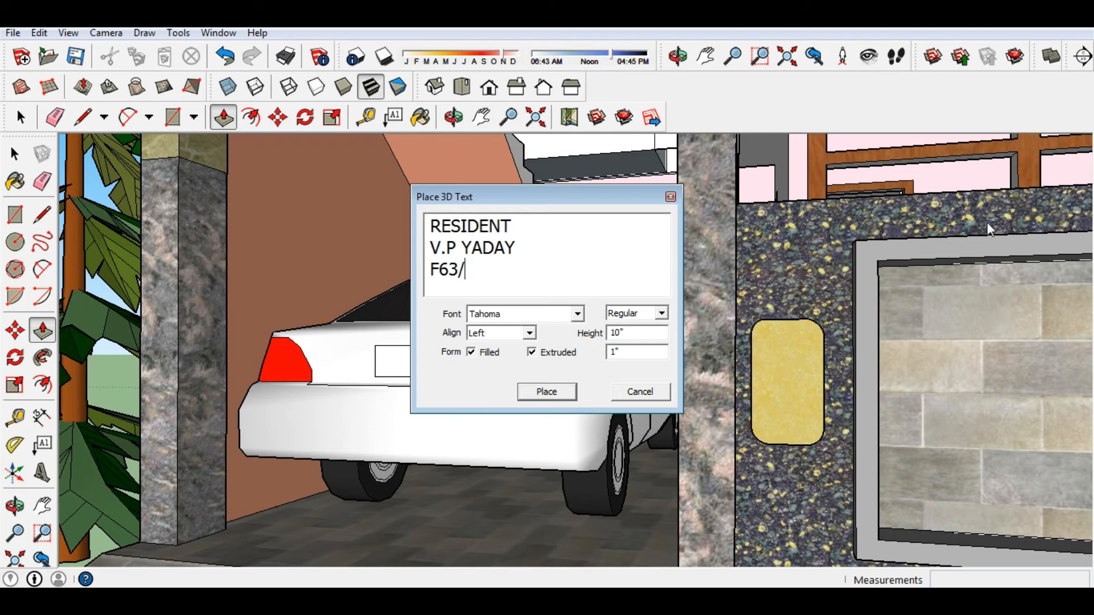
{"action": "type", "text": "L"}
{"action": "left_click", "coordinate": [500, 315]}
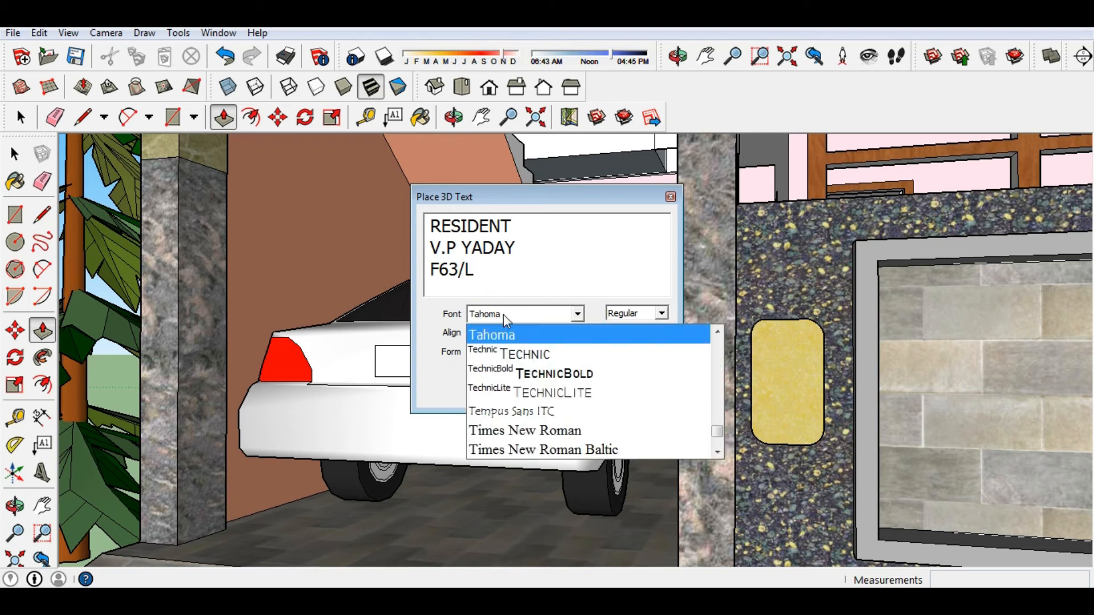
{"action": "left_click", "coordinate": [539, 431]}
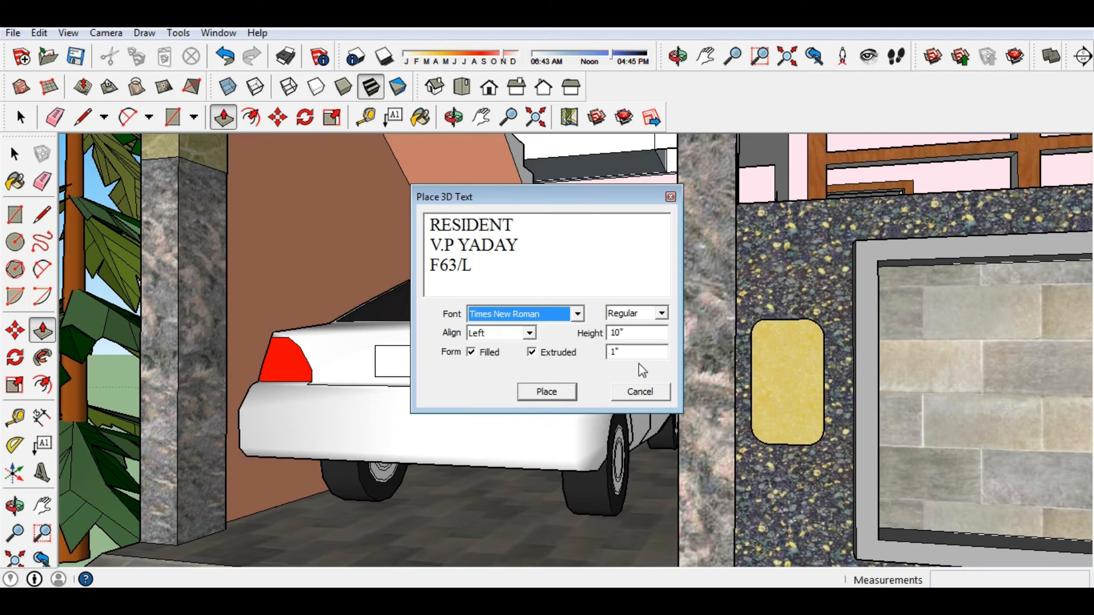
{"action": "left_click", "coordinate": [564, 392]}
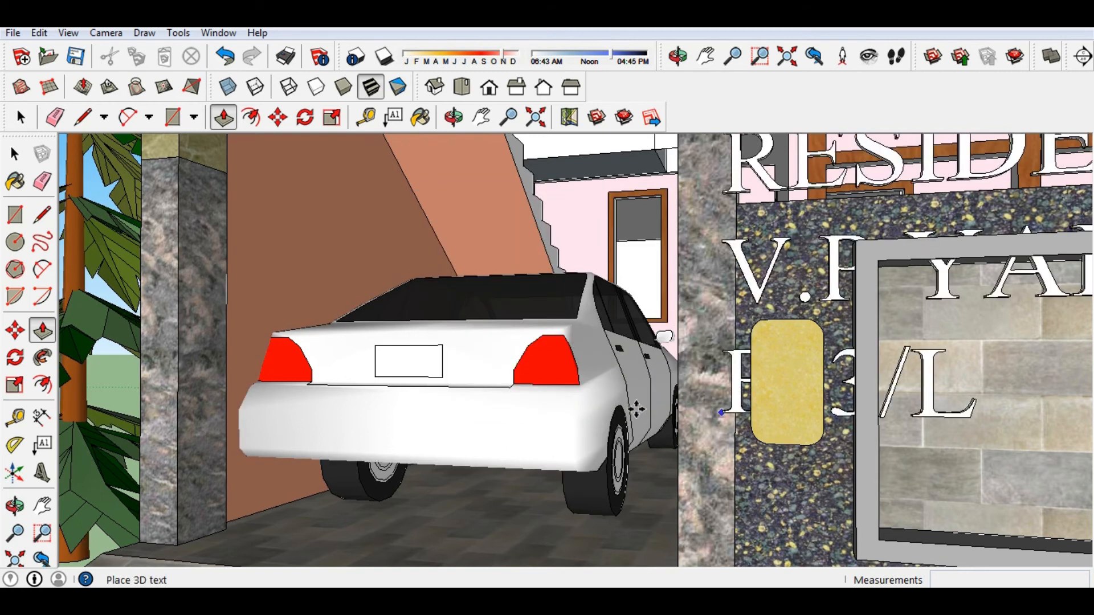
Drop the 3D text on the gate pillar, shrink it with Scale and stretch the lettering taller.
{"action": "left_click", "coordinate": [763, 393]}
{"action": "scroll", "coordinate": [764, 398], "scroll_direction": "down", "scroll_amount": 3}
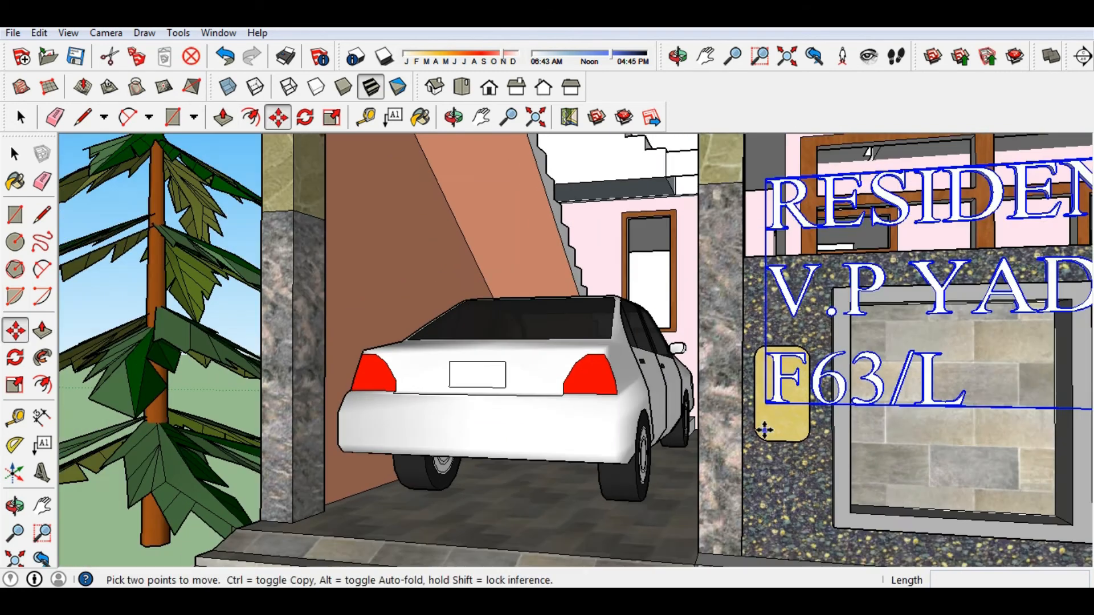
{"action": "scroll", "coordinate": [814, 376], "scroll_direction": "down", "scroll_amount": 2}
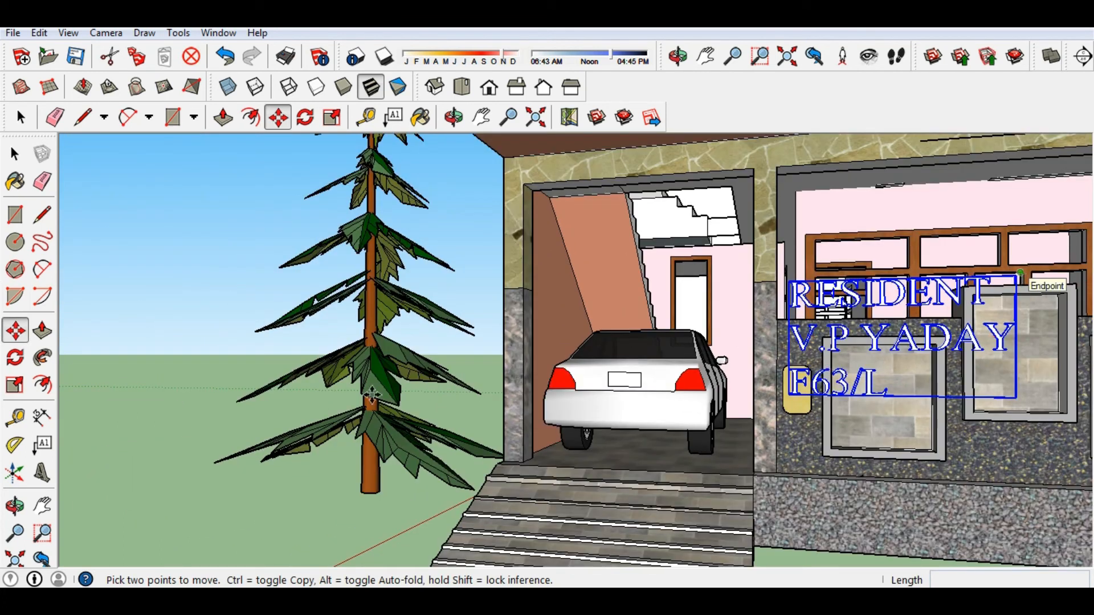
{"action": "left_click", "coordinate": [15, 385]}
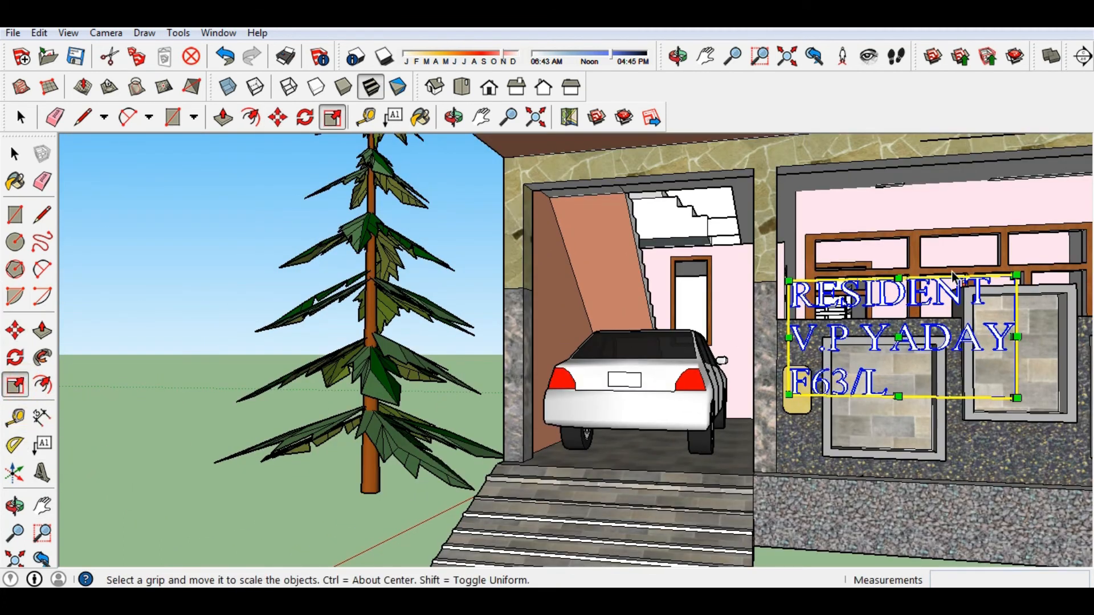
{"action": "left_click_drag", "start_coordinate": [1016, 276], "coordinate": [837, 365]}
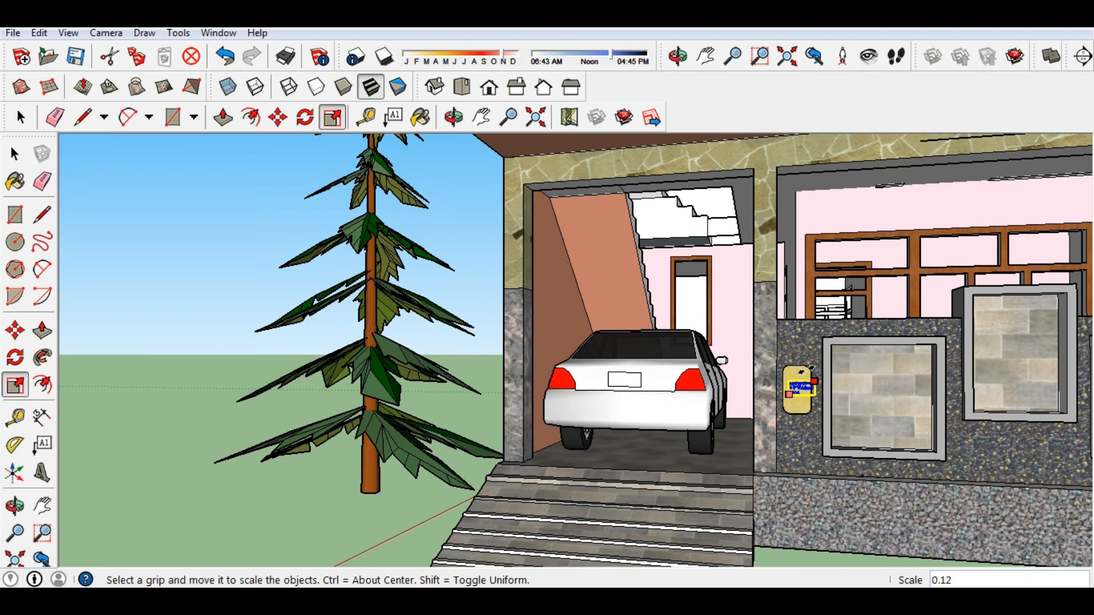
{"action": "scroll", "coordinate": [803, 379], "scroll_direction": "up", "scroll_amount": 5}
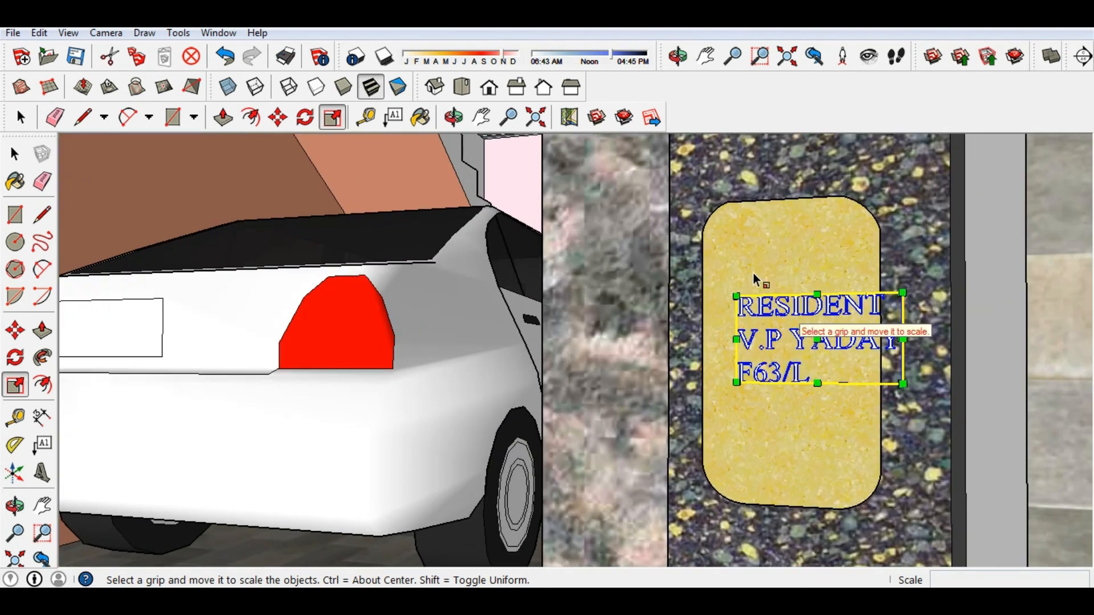
{"action": "left_click_drag", "start_coordinate": [736, 295], "coordinate": [728, 236]}
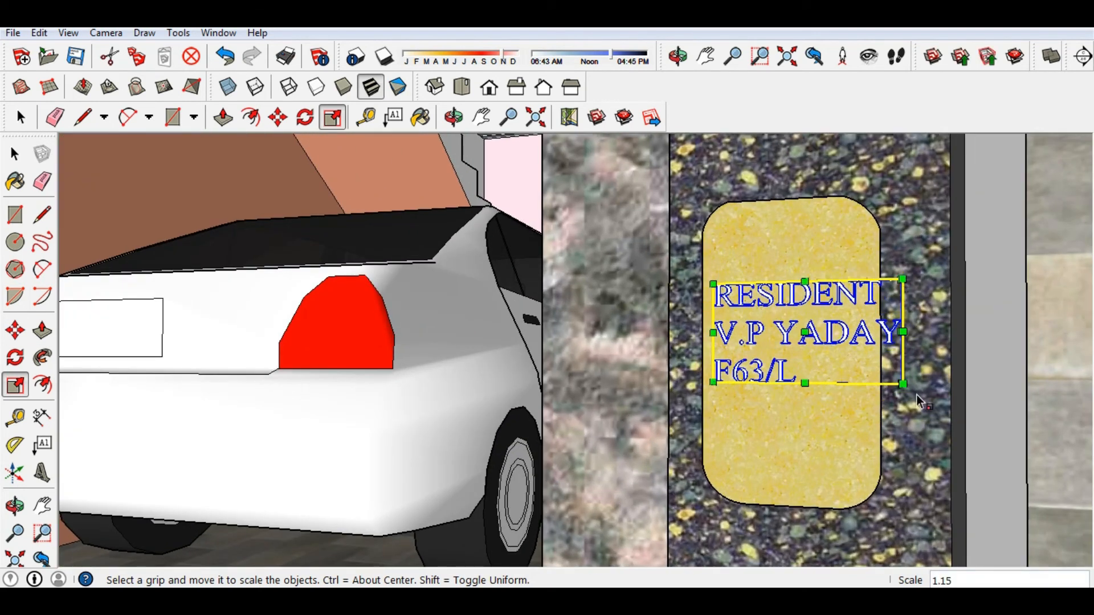
{"action": "left_click_drag", "start_coordinate": [805, 383], "coordinate": [800, 473]}
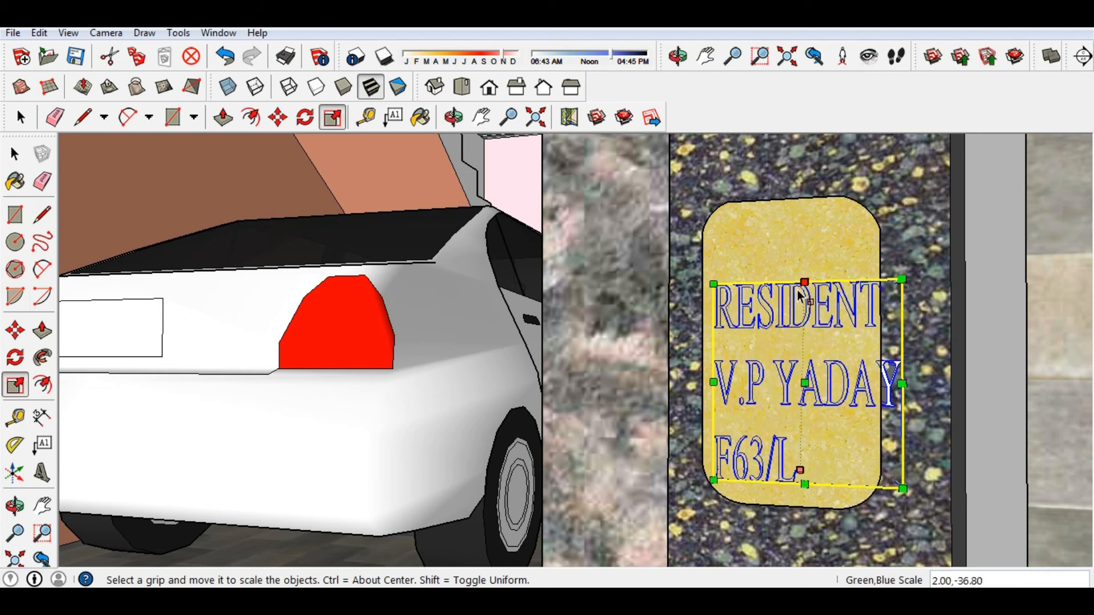
{"action": "mouse_move", "coordinate": [803, 283]}
{"action": "left_mouse_down"}
{"action": "mouse_move", "coordinate": [785, 252]}
{"action": "mouse_move", "coordinate": [788, 291]}
{"action": "left_mouse_up"}
Cancel the oversized stretch and rescale the text from a corner to 0.87 to fit the plate.
{"action": "key", "text": "Escape"}
{"action": "scroll", "coordinate": [788, 291], "scroll_direction": "down", "scroll_amount": 1}
{"action": "scroll", "coordinate": [786, 302], "scroll_direction": "up", "scroll_amount": 1}
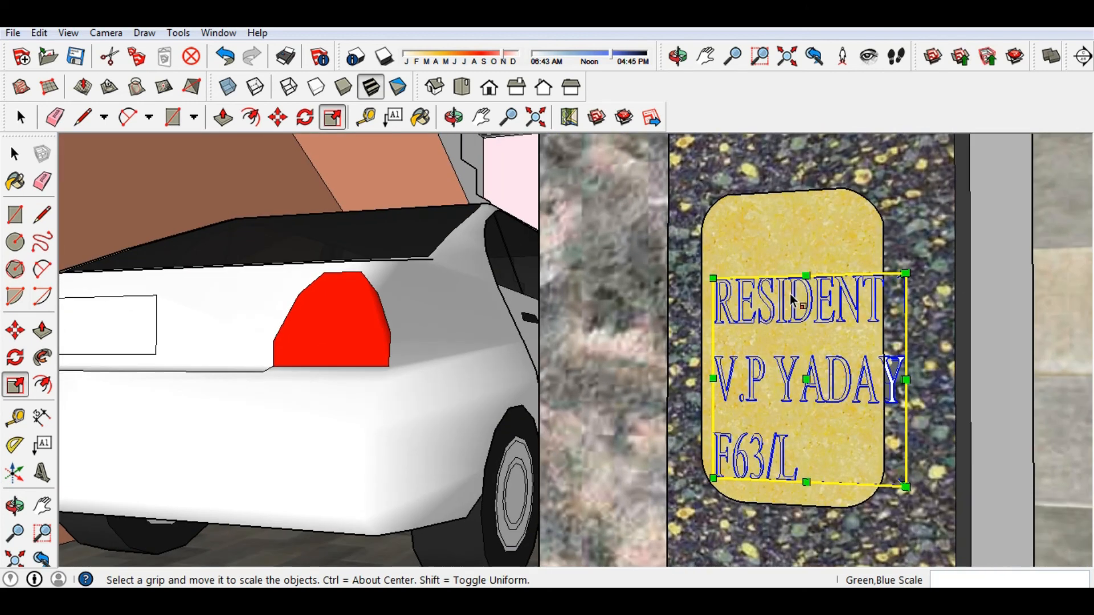
{"action": "middle_click_drag", "start_coordinate": [817, 395], "coordinate": [800, 301]}
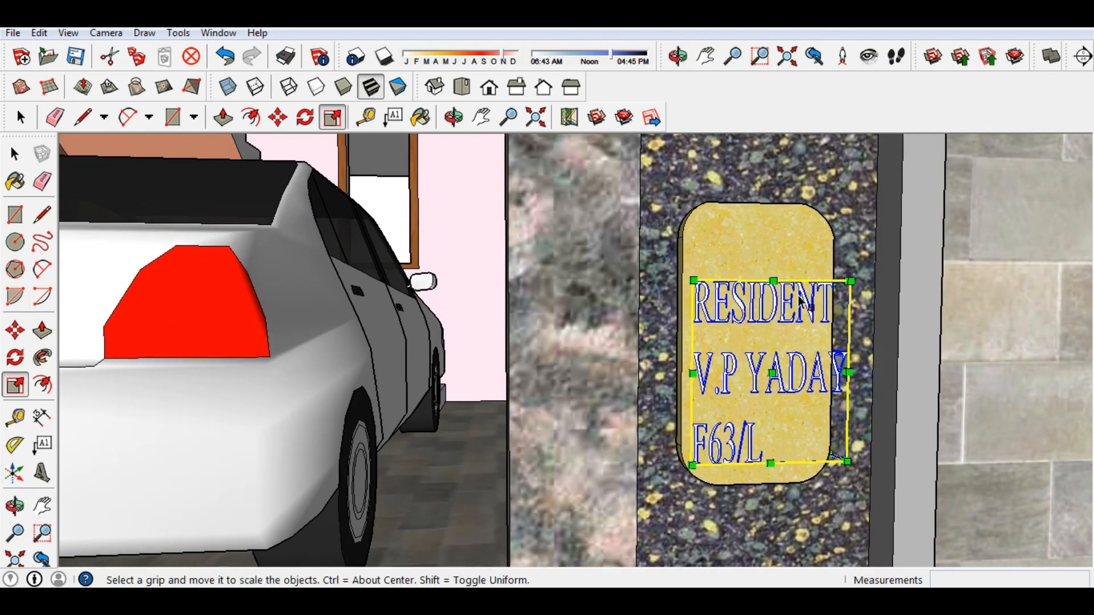
{"action": "left_click", "coordinate": [832, 283]}
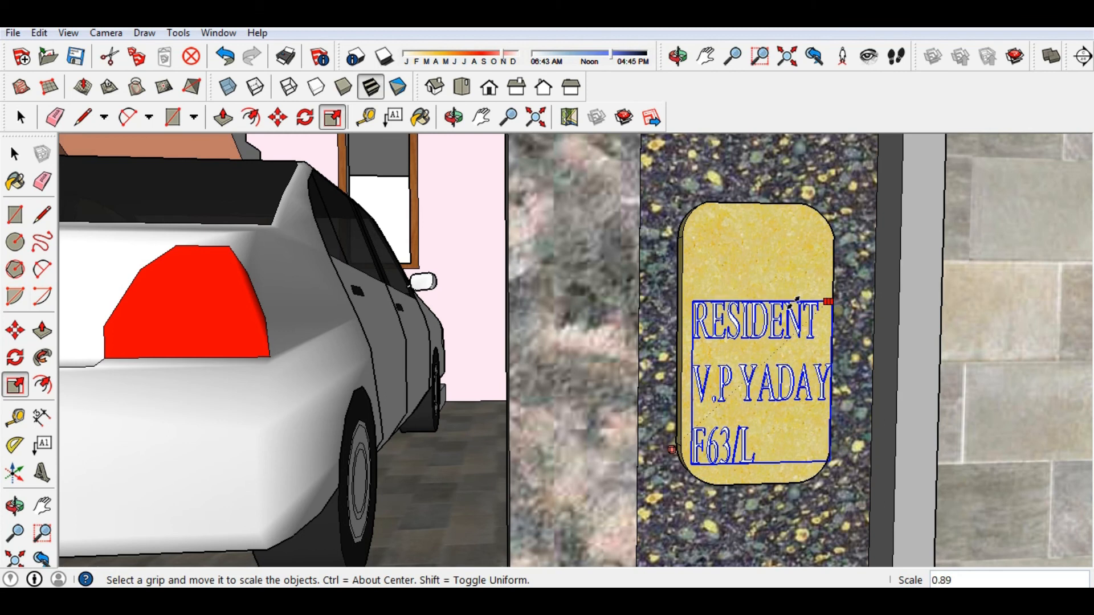
{"action": "left_click", "coordinate": [794, 302]}
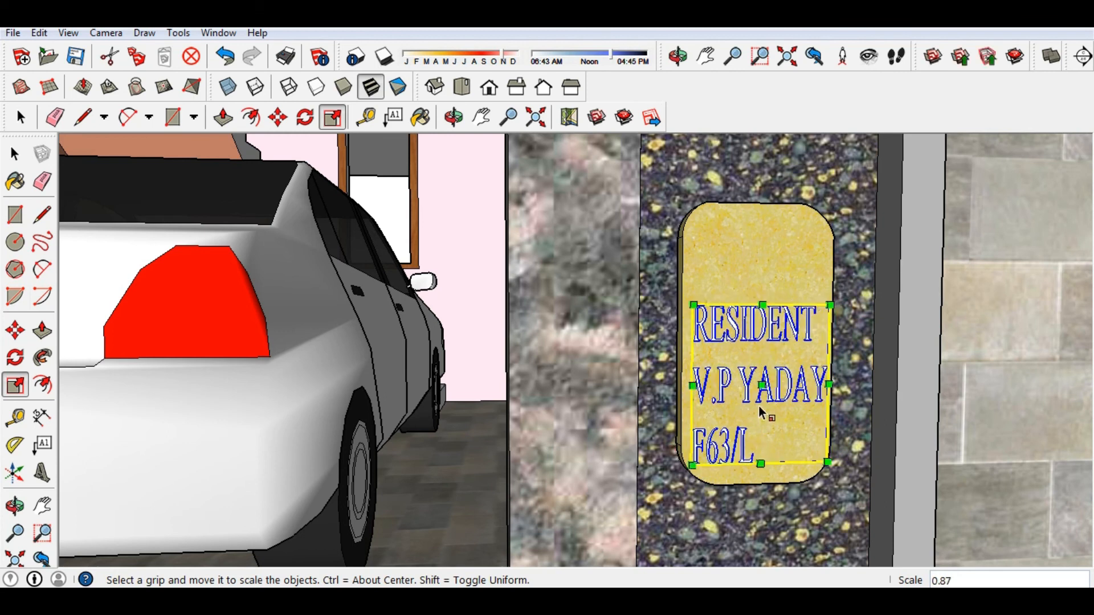
{"action": "left_click", "coordinate": [15, 330]}
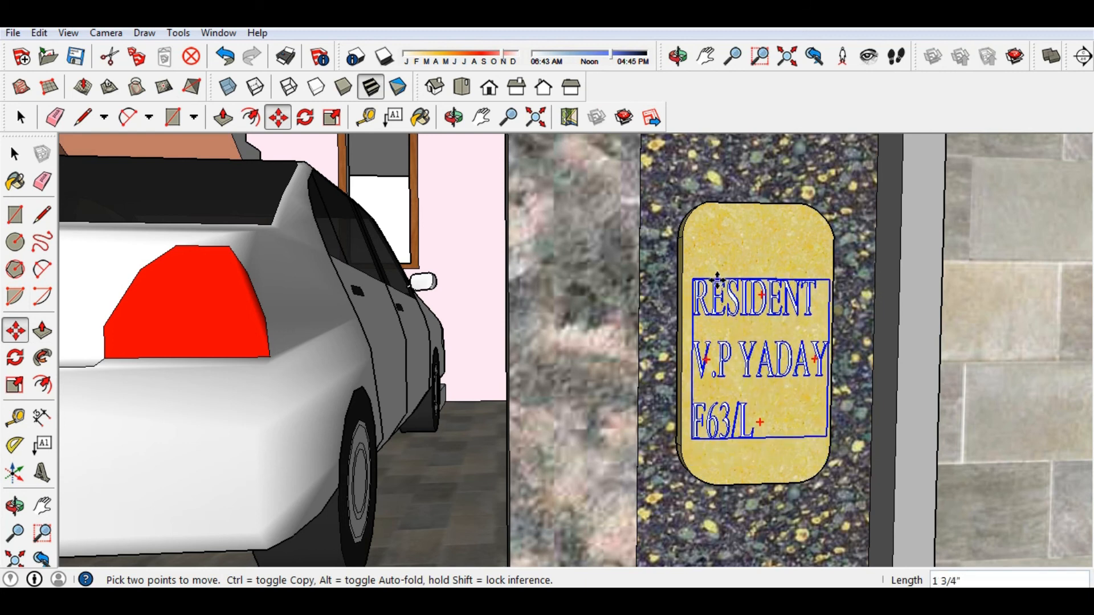
Orbit and zoom around the house and gate wall to inspect the nameplate.
{"action": "scroll", "coordinate": [608, 322], "scroll_direction": "down", "scroll_amount": 5}
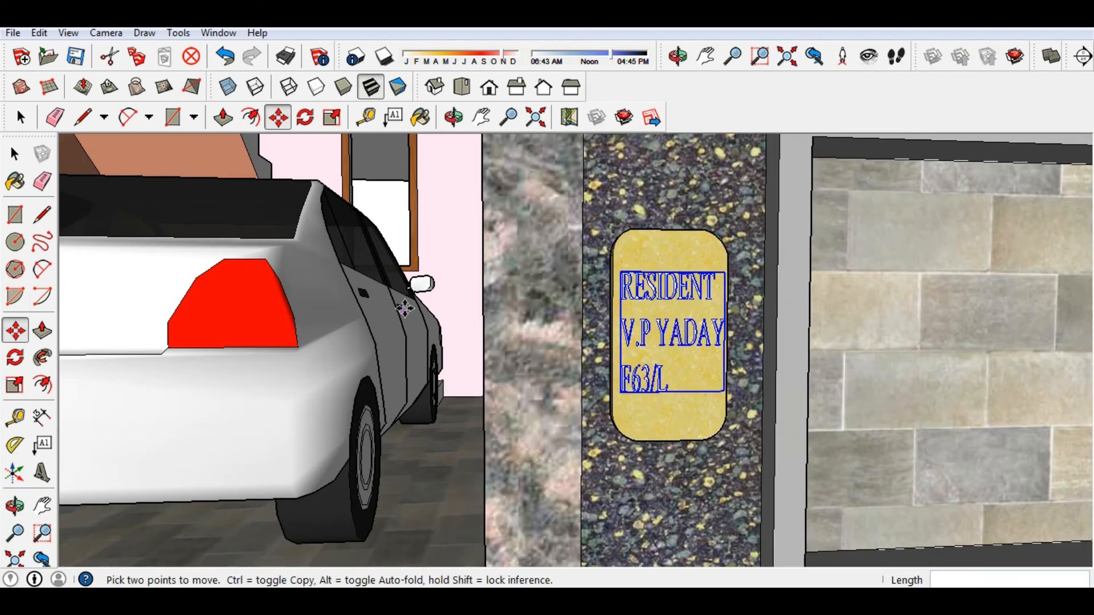
{"action": "scroll", "coordinate": [606, 362], "scroll_direction": "down", "scroll_amount": 2}
{"action": "scroll", "coordinate": [650, 484], "scroll_direction": "down", "scroll_amount": 2}
{"action": "mouse_move", "coordinate": [666, 512]}
{"action": "middle_mouse_down"}
{"action": "mouse_move", "coordinate": [593, 532]}
{"action": "mouse_move", "coordinate": [461, 347]}
{"action": "middle_mouse_up"}
{"action": "scroll", "coordinate": [462, 346], "scroll_direction": "up", "scroll_amount": 3}
{"action": "scroll", "coordinate": [493, 369], "scroll_direction": "up", "scroll_amount": 6}
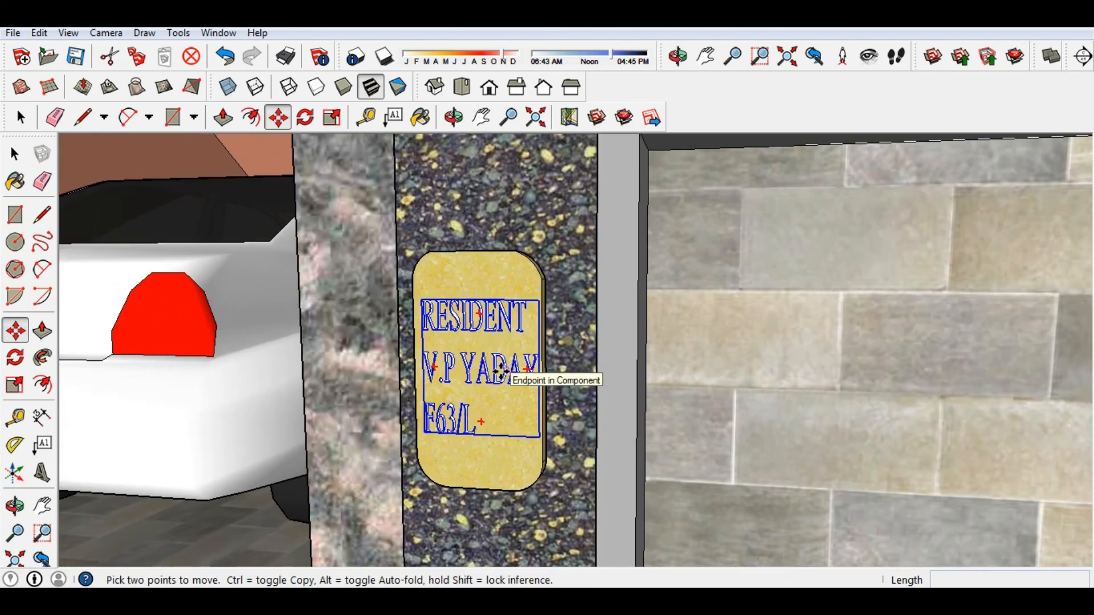
{"action": "scroll", "coordinate": [500, 371], "scroll_direction": "down", "scroll_amount": 7}
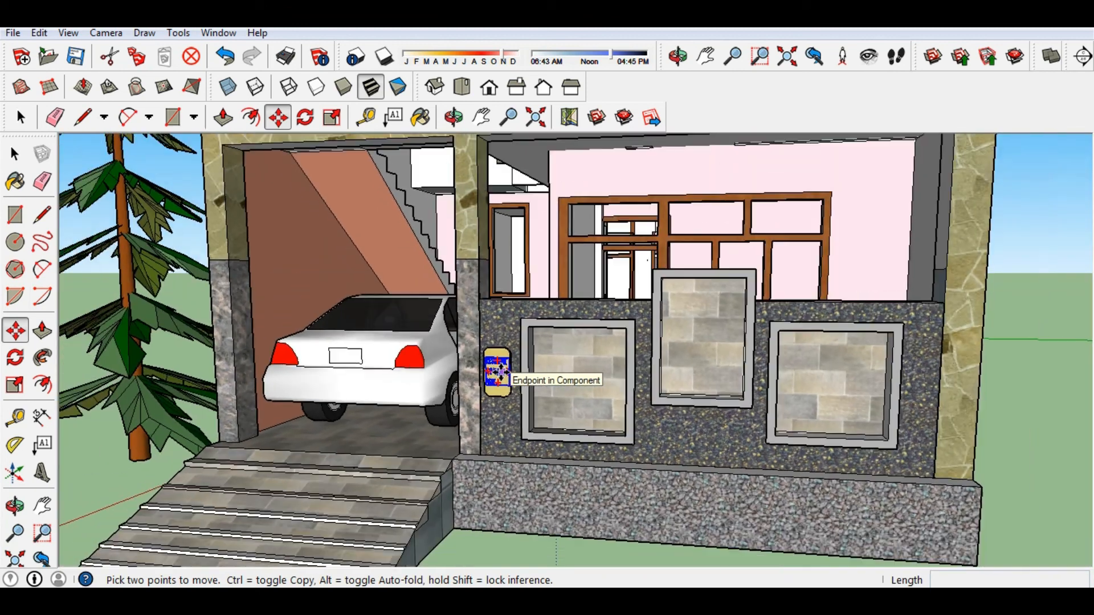
{"action": "scroll", "coordinate": [500, 371], "scroll_direction": "down", "scroll_amount": 6}
{"action": "middle_click_drag", "start_coordinate": [500, 372], "coordinate": [589, 451]}
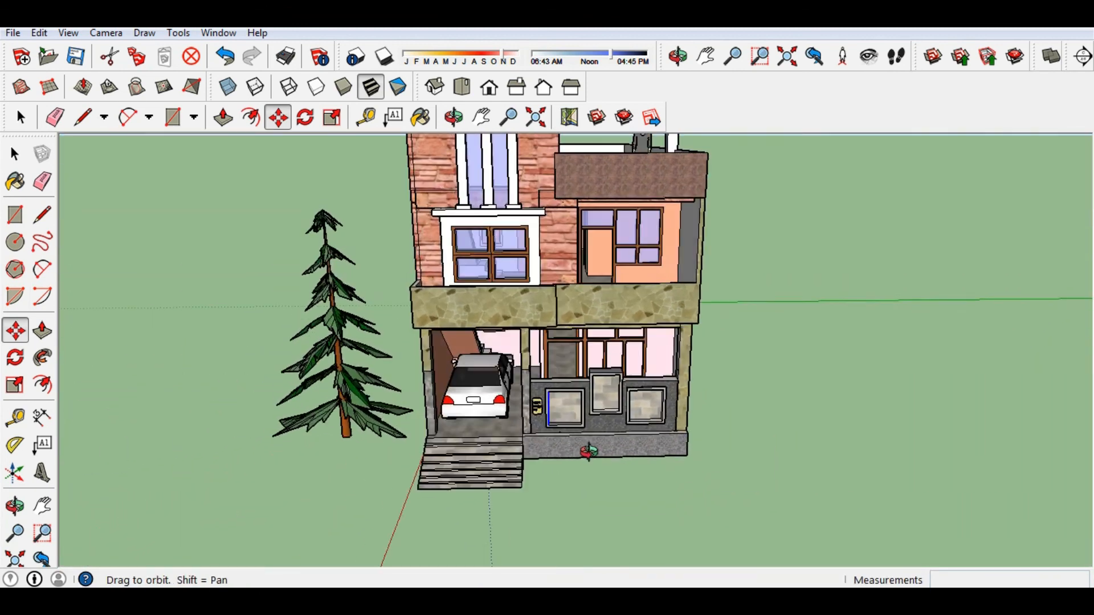
{"action": "scroll", "coordinate": [550, 412], "scroll_direction": "up", "scroll_amount": 7}
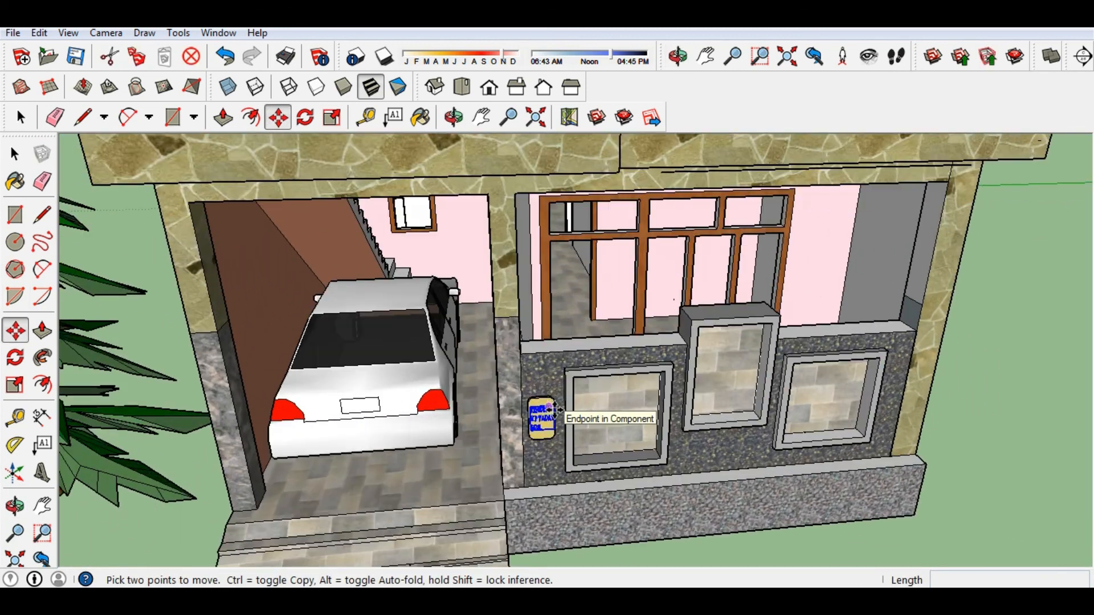
{"action": "scroll", "coordinate": [554, 410], "scroll_direction": "up", "scroll_amount": 6}
Check the sign's depth from the side, start moving the lettering, then cancel the move.
{"action": "mouse_move", "coordinate": [485, 399]}
{"action": "middle_mouse_down"}
{"action": "mouse_move", "coordinate": [468, 391]}
{"action": "mouse_move", "coordinate": [455, 331]}
{"action": "mouse_move", "coordinate": [472, 371]}
{"action": "mouse_move", "coordinate": [421, 434]}
{"action": "mouse_move", "coordinate": [320, 413]}
{"action": "middle_mouse_up"}
{"action": "scroll", "coordinate": [474, 375], "scroll_direction": "up", "scroll_amount": 3}
{"action": "scroll", "coordinate": [417, 403], "scroll_direction": "up", "scroll_amount": 4}
{"action": "middle_click_drag", "start_coordinate": [539, 394], "coordinate": [486, 389]}
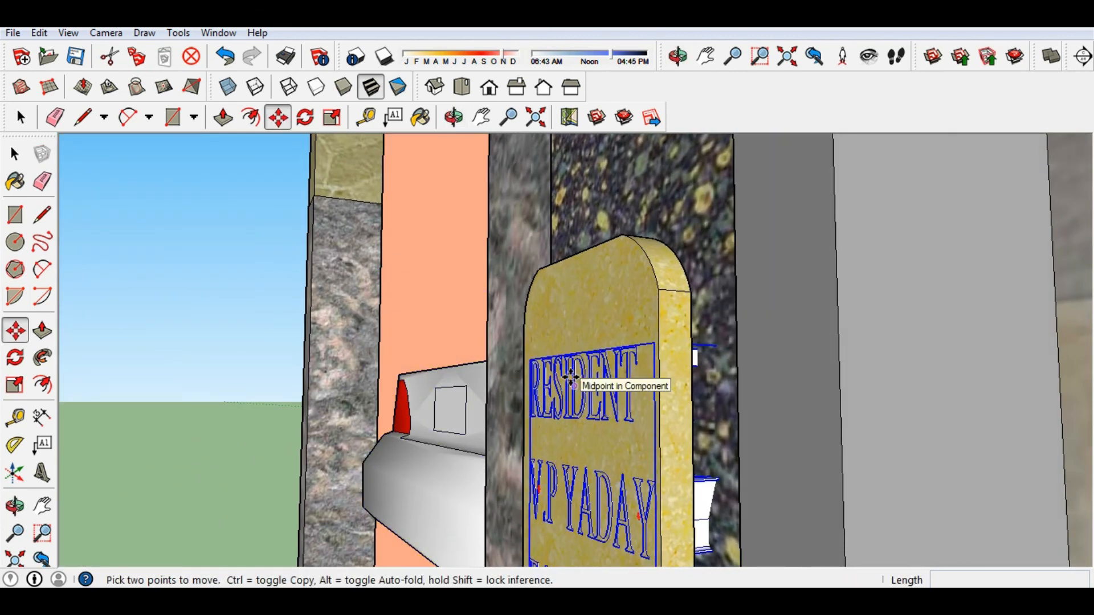
{"action": "left_click", "coordinate": [569, 377]}
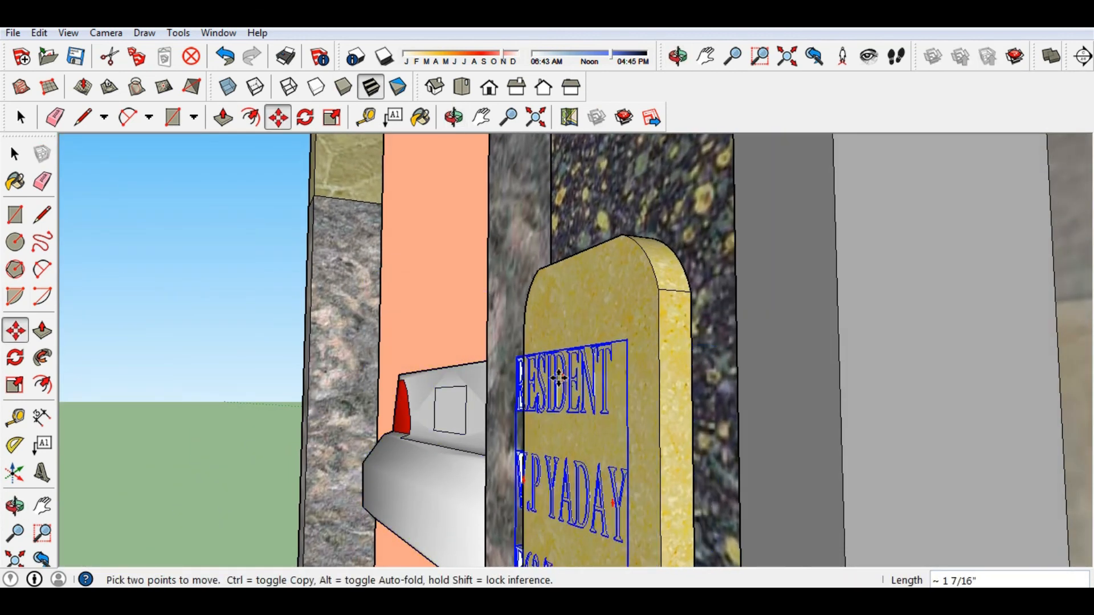
{"action": "middle_click_drag", "start_coordinate": [560, 373], "coordinate": [626, 353]}
{"action": "key", "text": "Escape"}
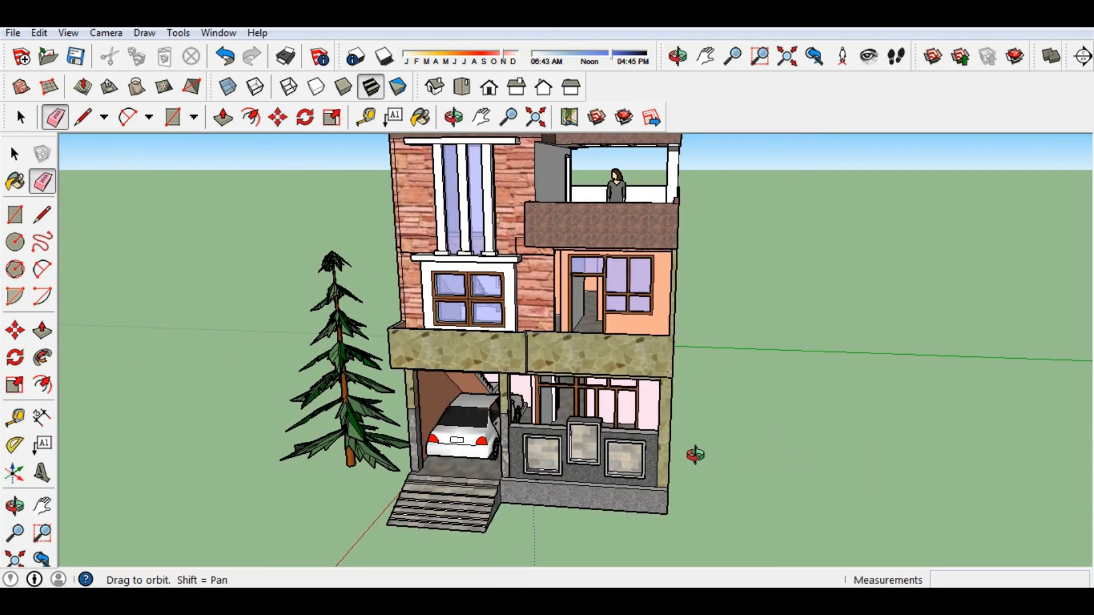
{"action": "mouse_move", "coordinate": [695, 455]}
{"action": "middle_mouse_down"}
{"action": "mouse_move", "coordinate": [683, 451]}
{"action": "mouse_move", "coordinate": [720, 467]}
{"action": "mouse_move", "coordinate": [734, 456]}
{"action": "middle_mouse_up"}
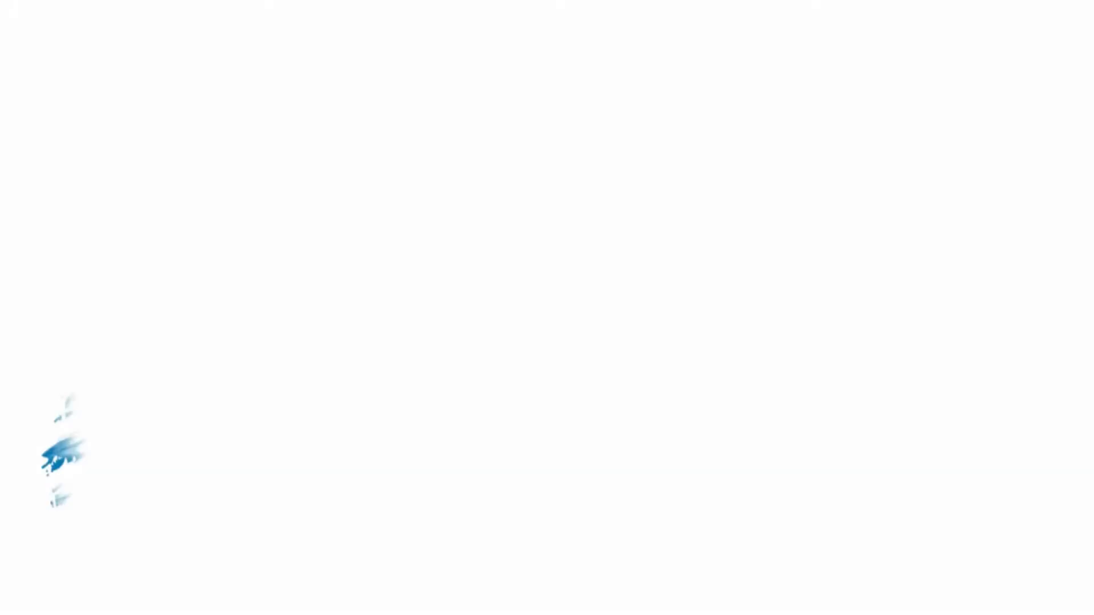